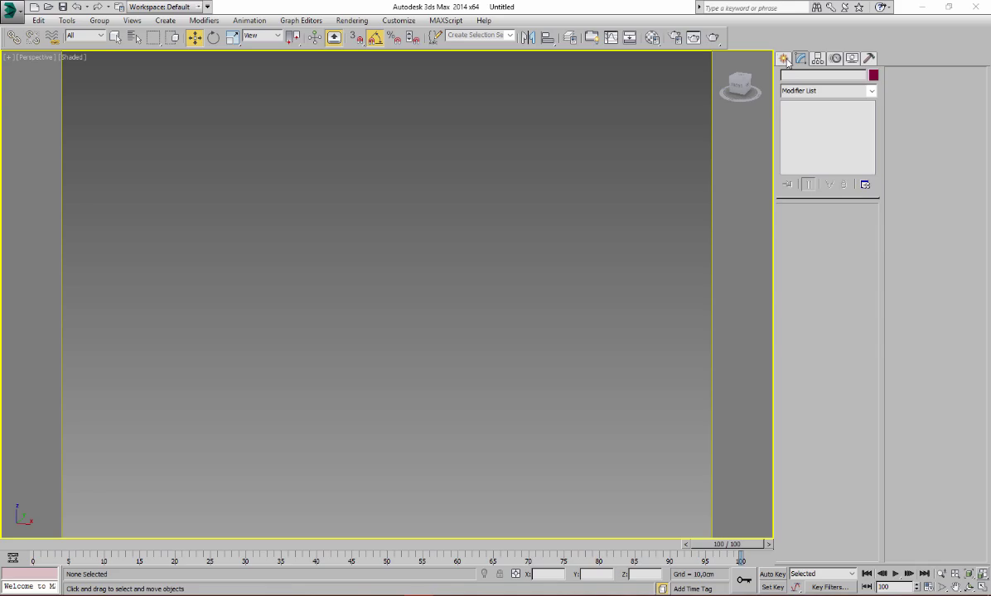
Open the Create panel with Standard Primitives showing.
left_click(784, 59)
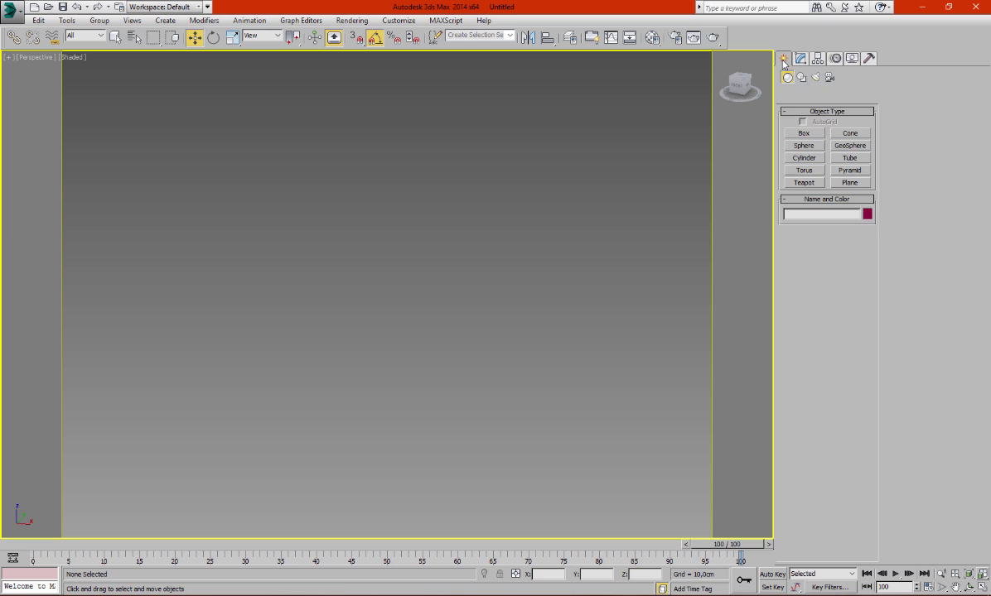
Draw a box primitive on the grid in the Perspective viewport.
left_click(796, 133)
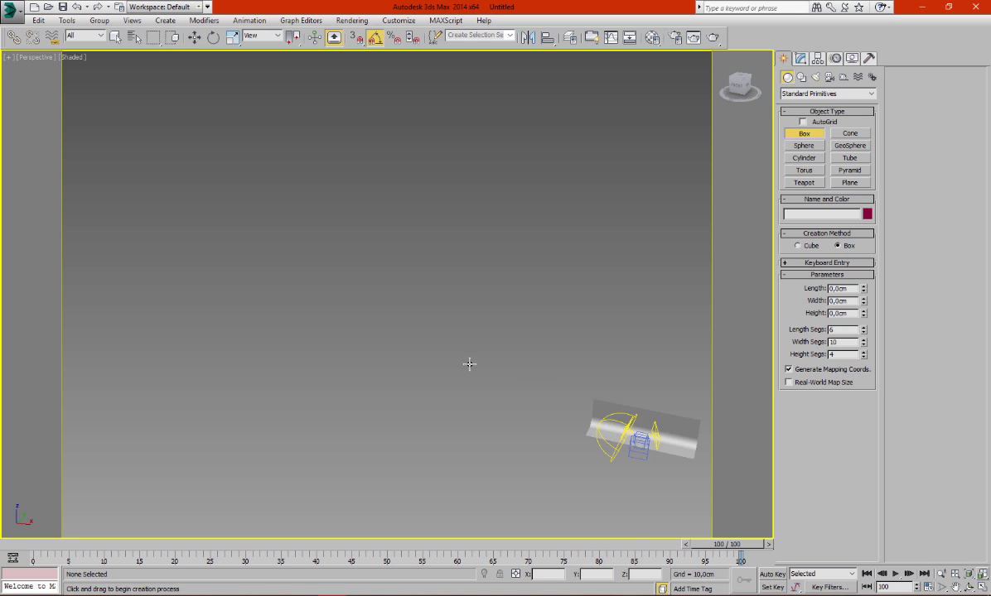
mouse_move(329, 309)
left_mouse_down()
mouse_move(374, 305)
mouse_move(531, 398)
left_mouse_up()
left_click(476, 304)
left_click(801, 58)
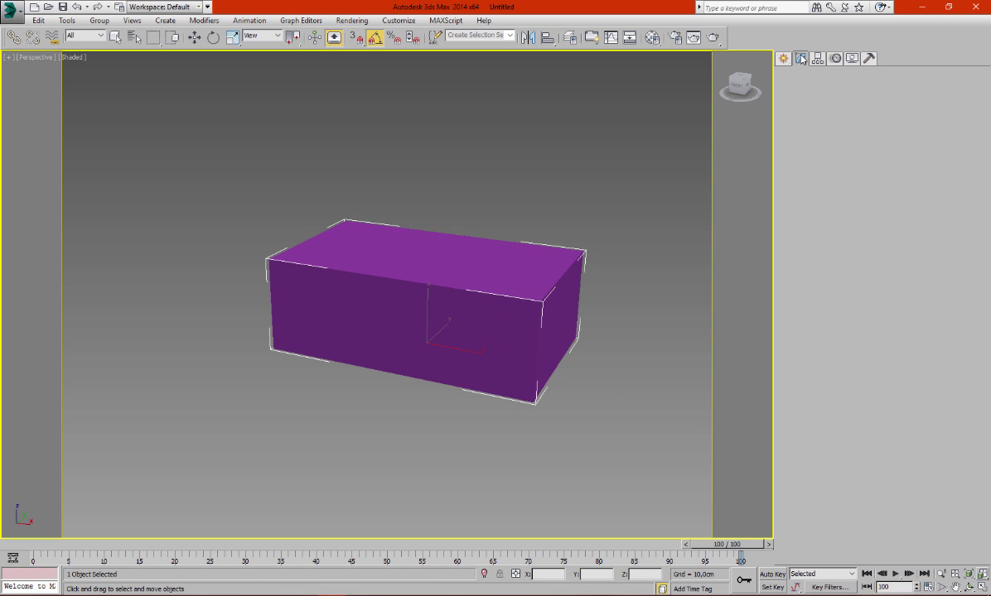
key("w")
Enter the box's Length 60 cm, Width 120 cm and Height 40 cm.
double_click(845, 224)
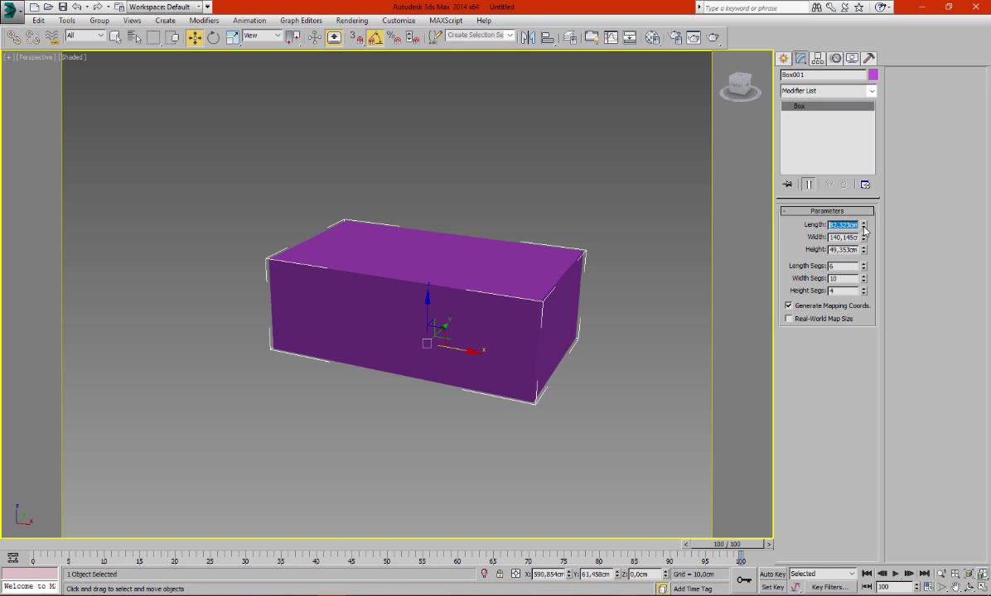
type("104,55")
key("Return")
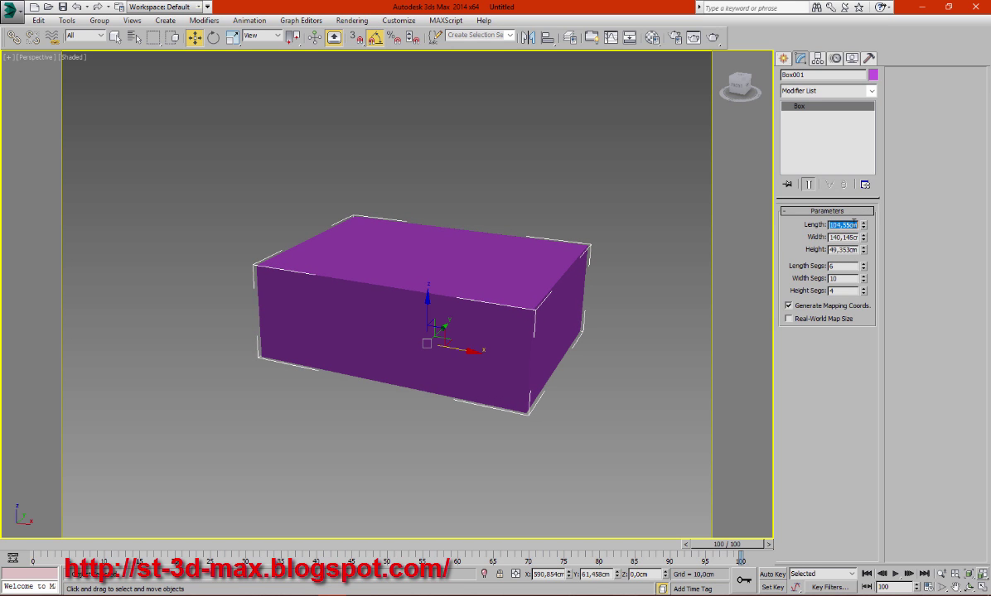
type("60")
key("Tab")
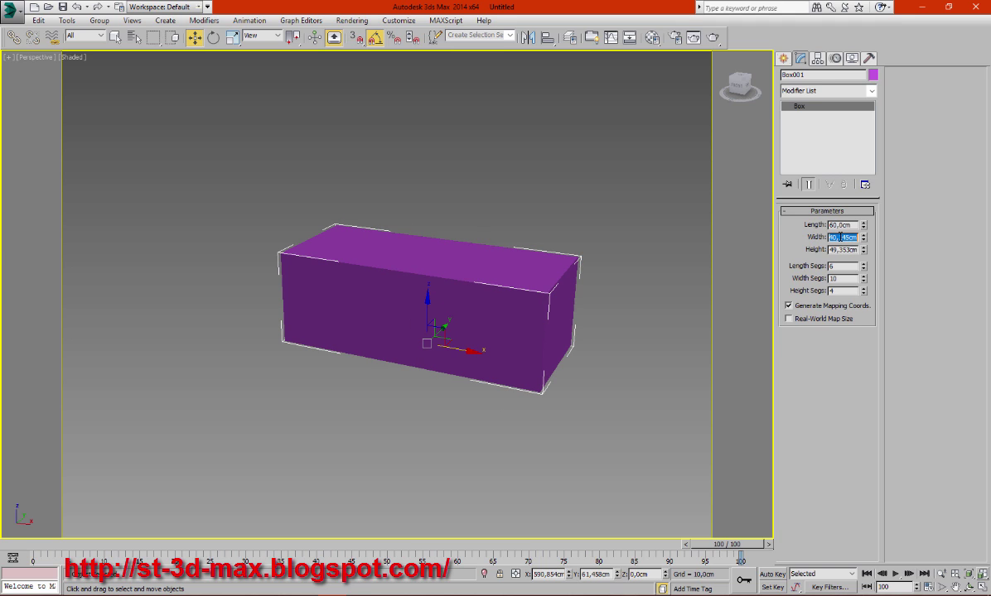
type("120")
key("Return")
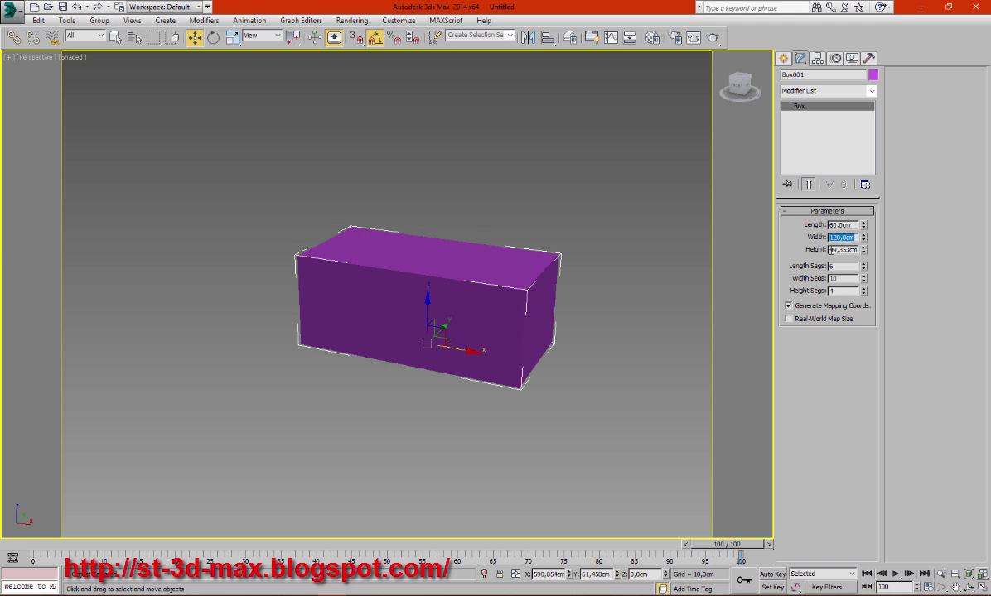
double_click(843, 249)
type("40")
key("Return")
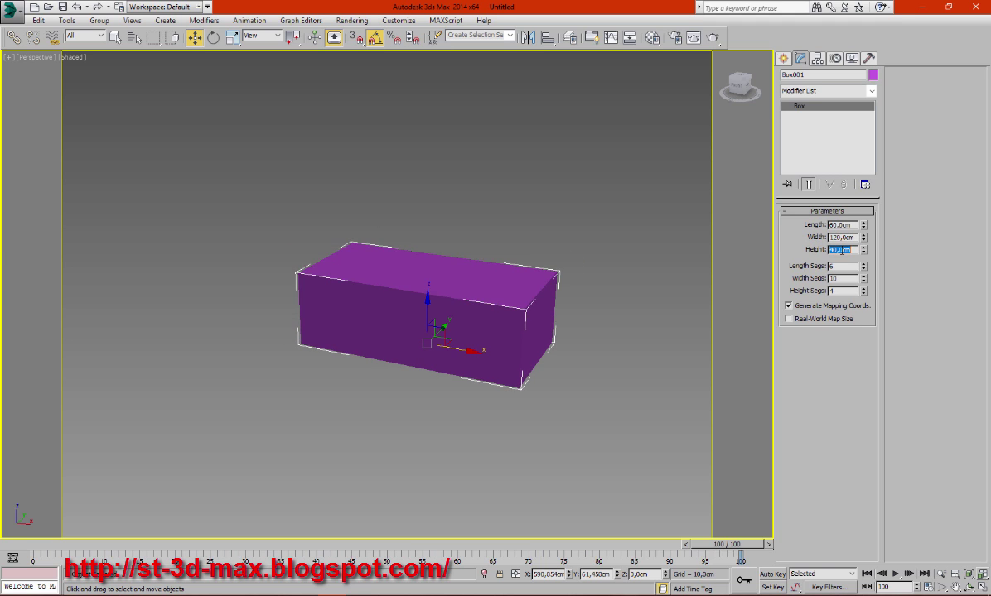
left_click_drag(863, 253, 863, 264)
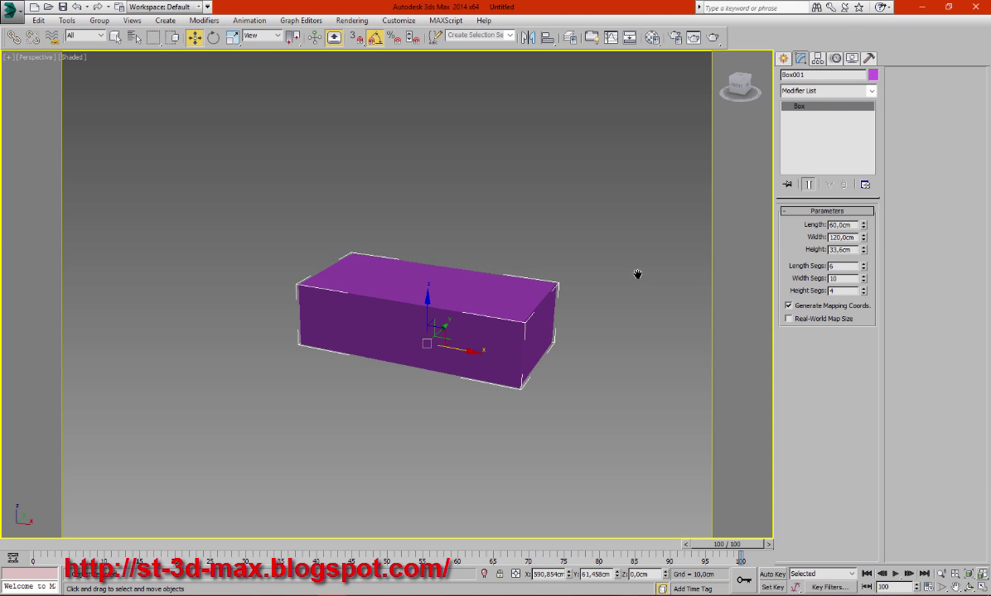
Fine-tune the box with the spinners to 70.8 × 130.8 × 30.24 cm.
scroll(588, 256, "up", 3)
scroll(547, 266, "up", 2)
scroll(547, 265, "down", 5)
scroll(592, 219, "up", 3)
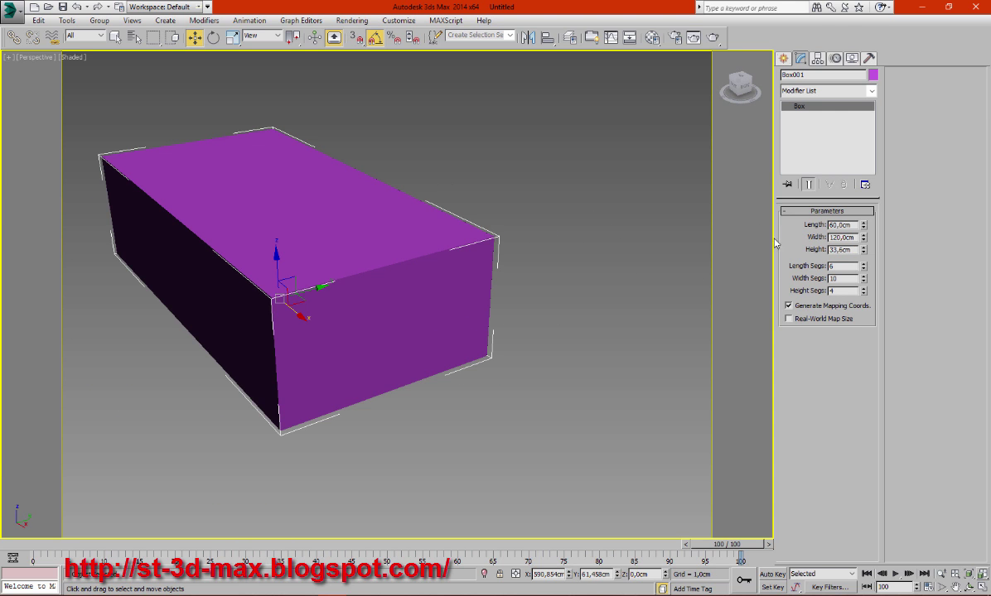
left_click_drag(863, 250, 864, 212)
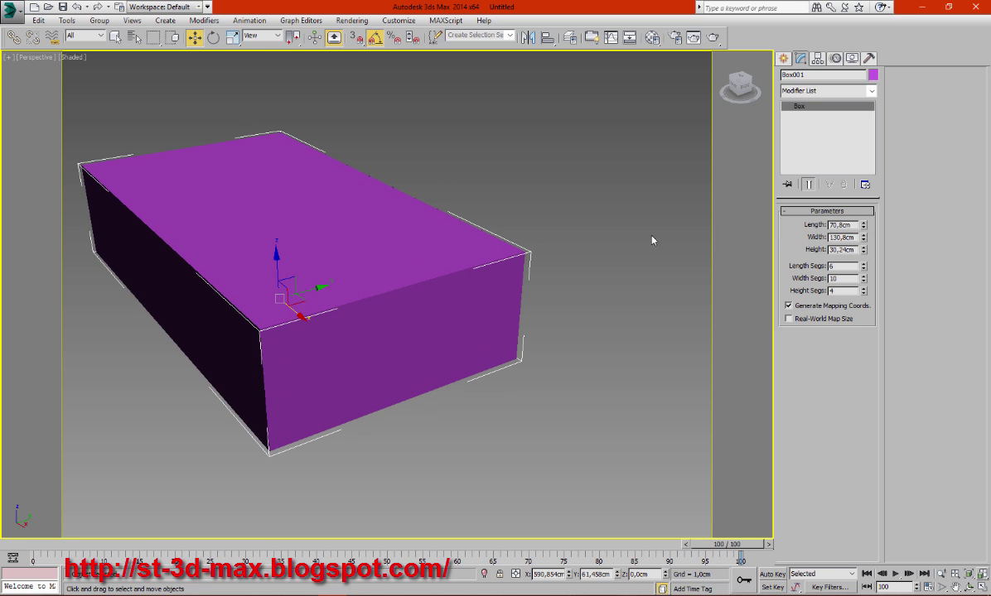
scroll(651, 241, "down", 4)
mouse_move(506, 232)
middle_mouse_down("alt")
mouse_move(475, 223)
mouse_move(495, 260)
middle_mouse_up("alt")
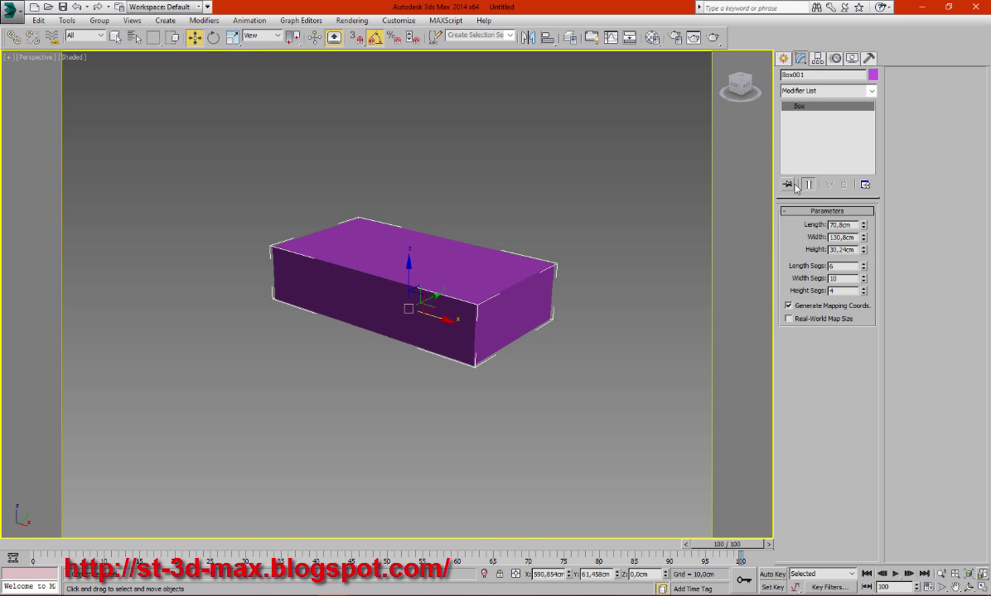
Apply an Edit Poly modifier to Box001, zoom in, and select the Box level.
left_click(804, 92)
scroll(808, 124, "down", 5)
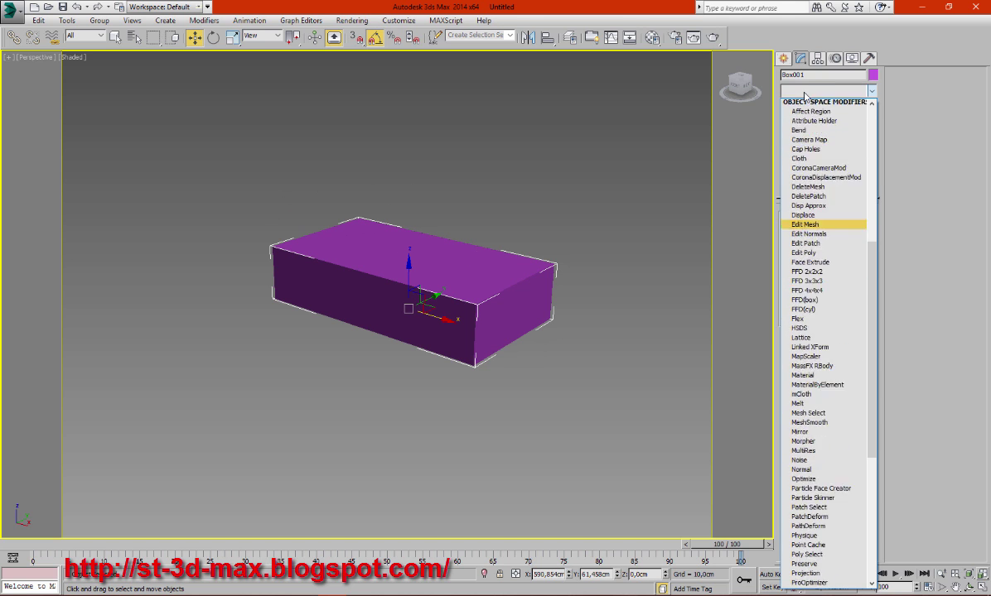
scroll(807, 125, "down", 5)
left_click(809, 135)
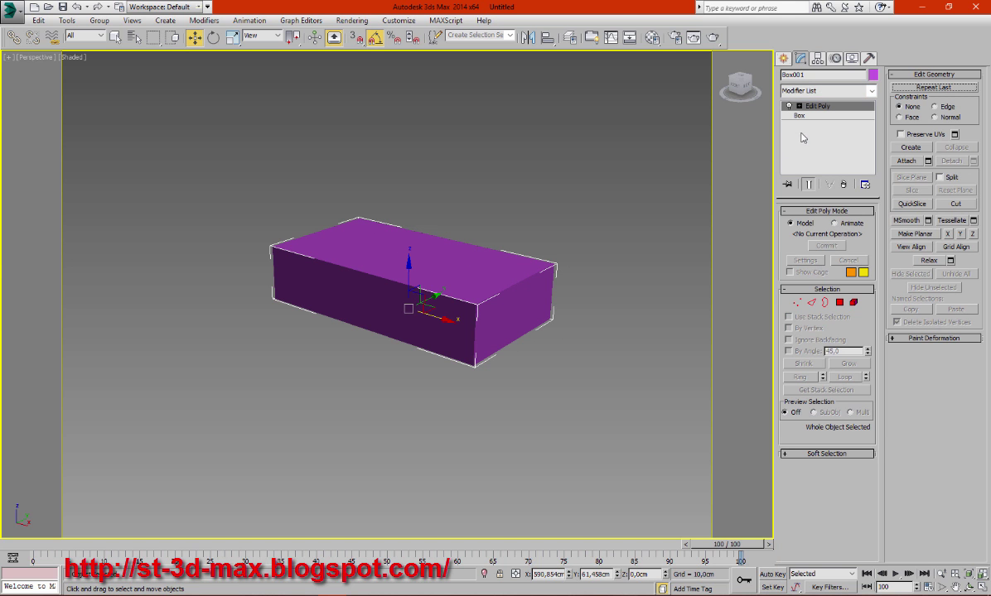
scroll(502, 278, "up", 3)
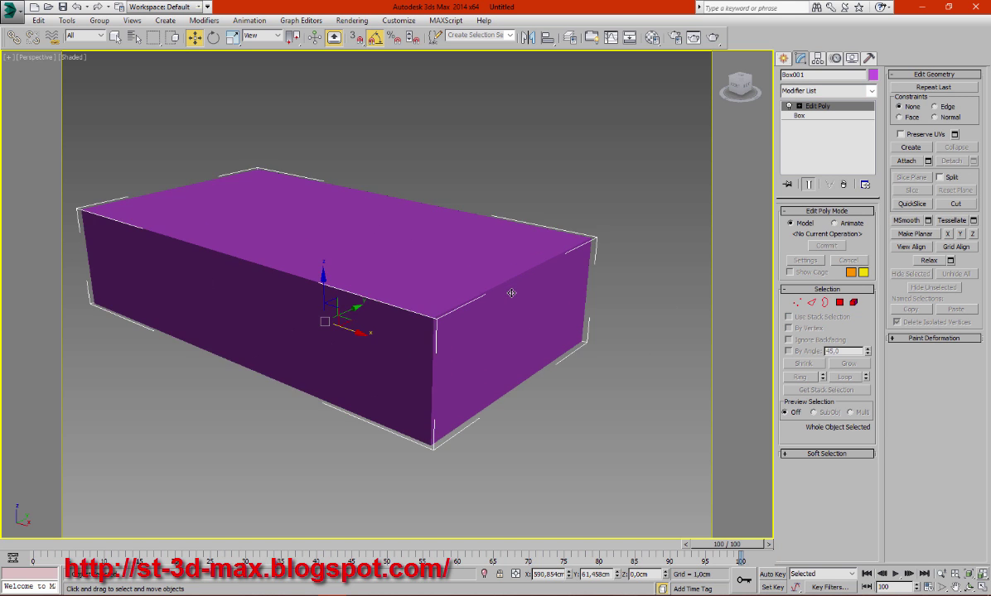
mouse_move(478, 274)
middle_mouse_down()
mouse_move(509, 285)
mouse_move(490, 257)
middle_mouse_up()
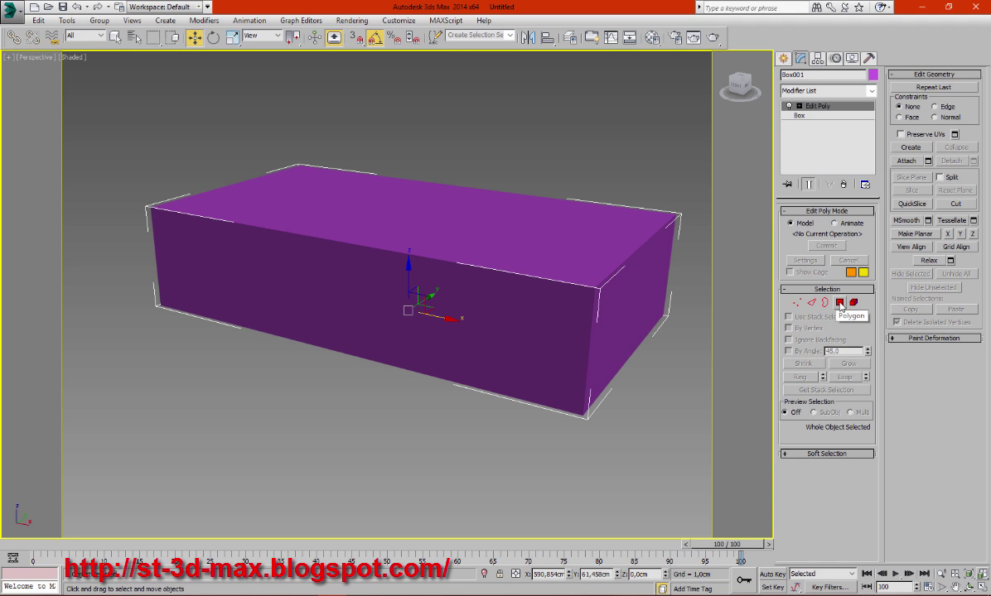
left_click(800, 116)
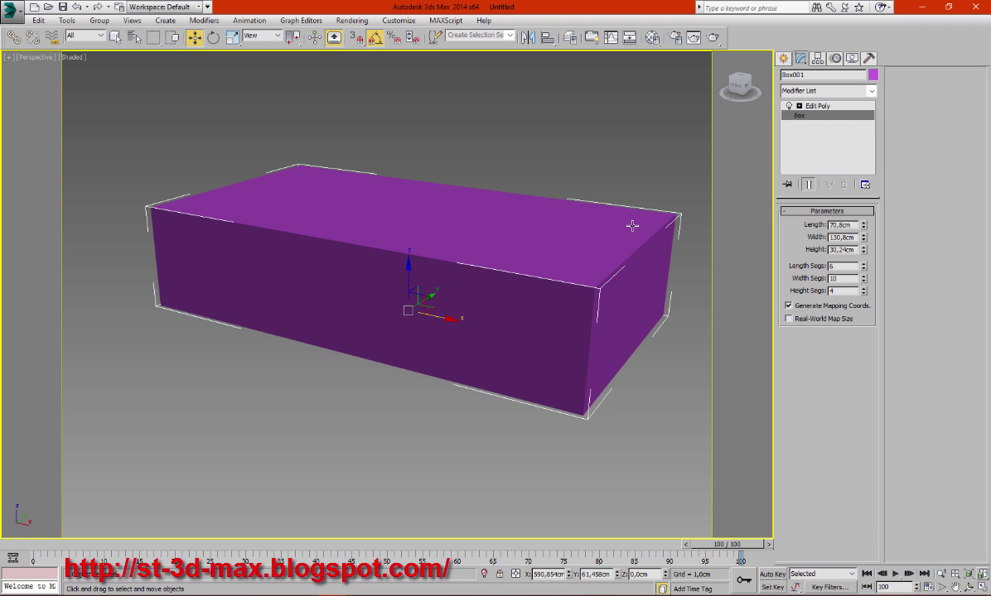
Turn on Edged Faces and set Length Segs 1, Width Segs 3, Height Segs 2.
key("F4")
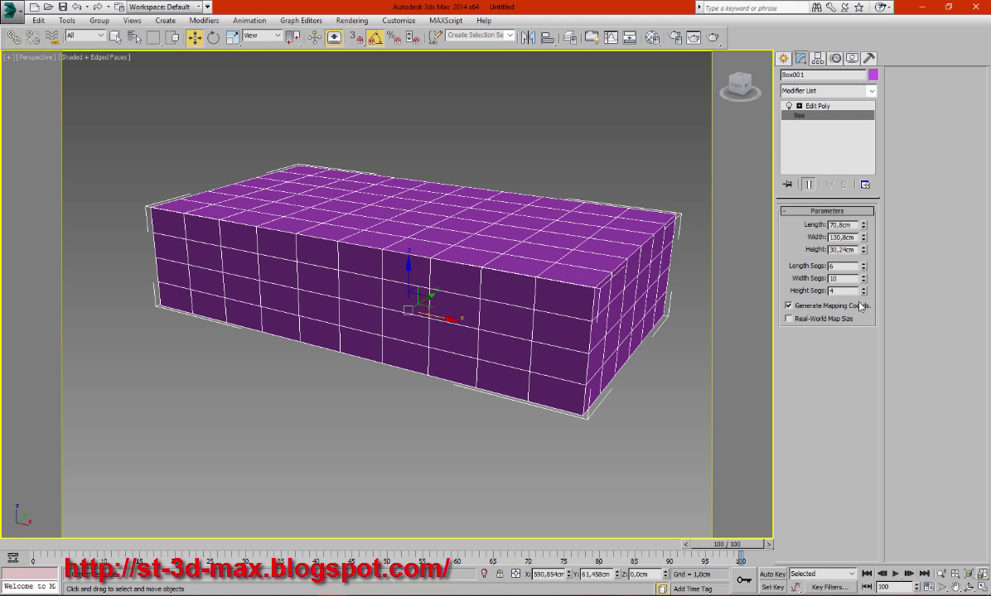
left_click_drag(850, 281, 794, 284)
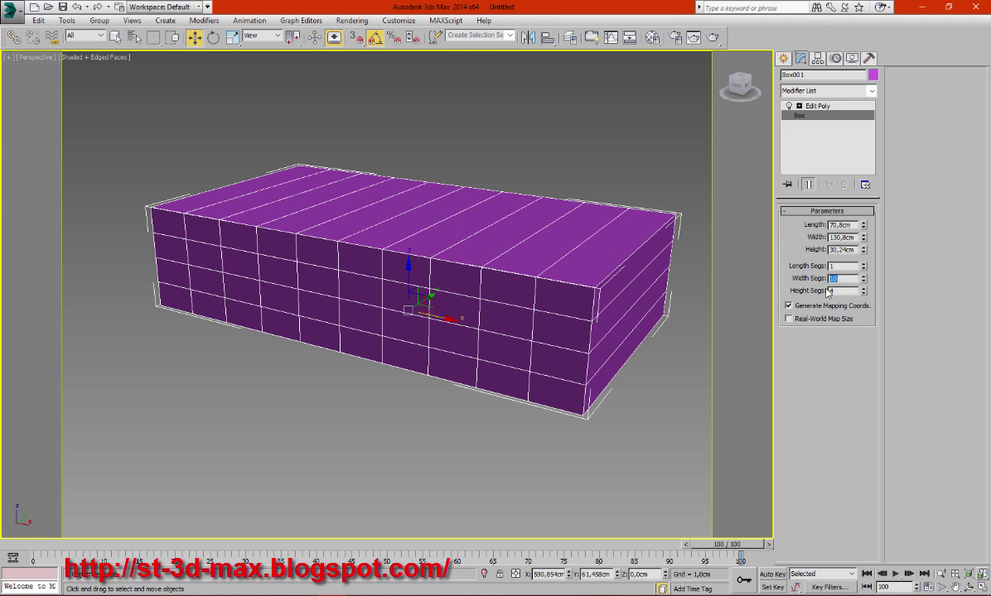
type("1")
key("Tab")
type("1")
key("Return")
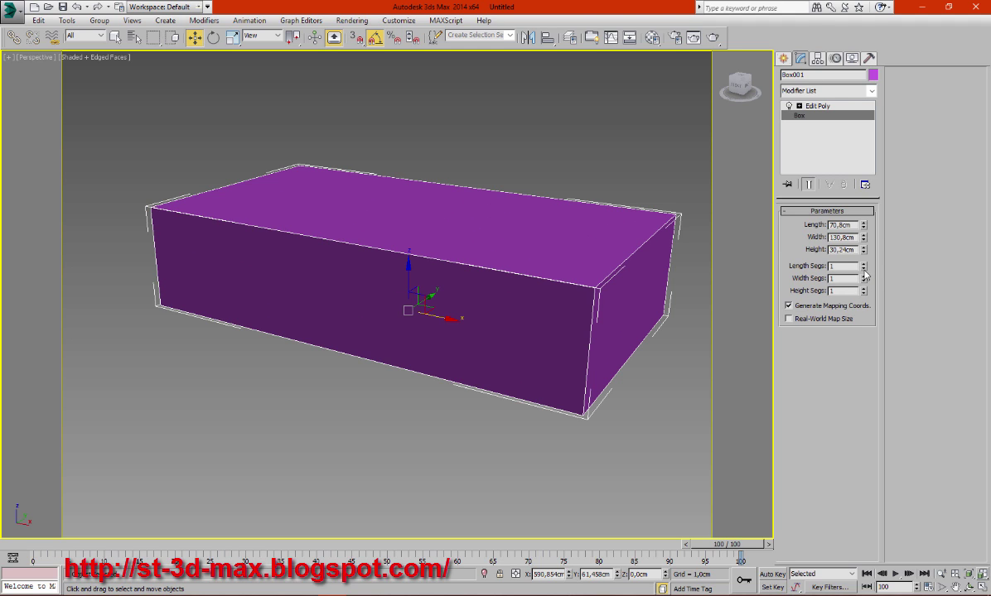
left_click(863, 263)
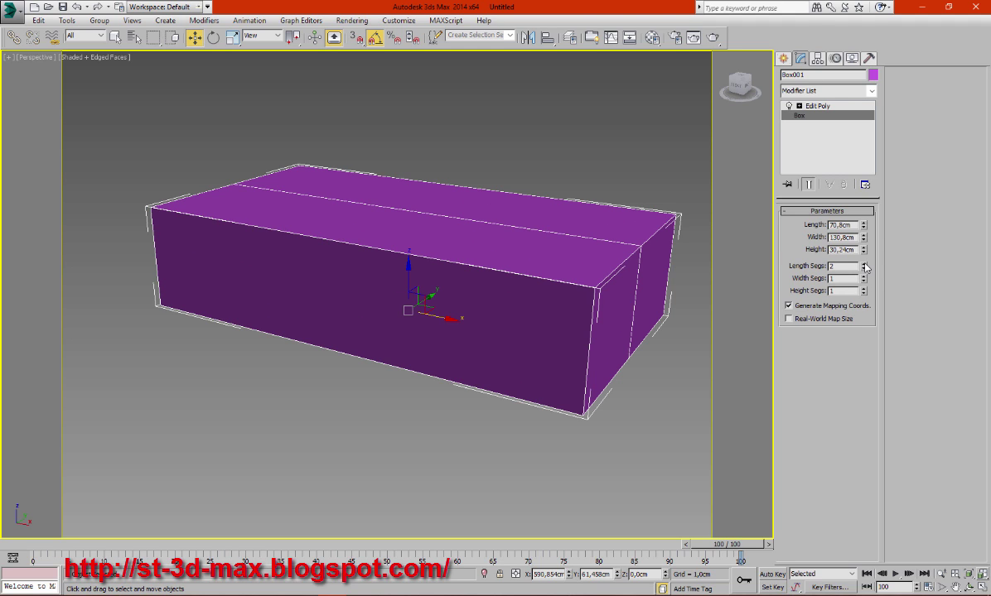
left_click(863, 269)
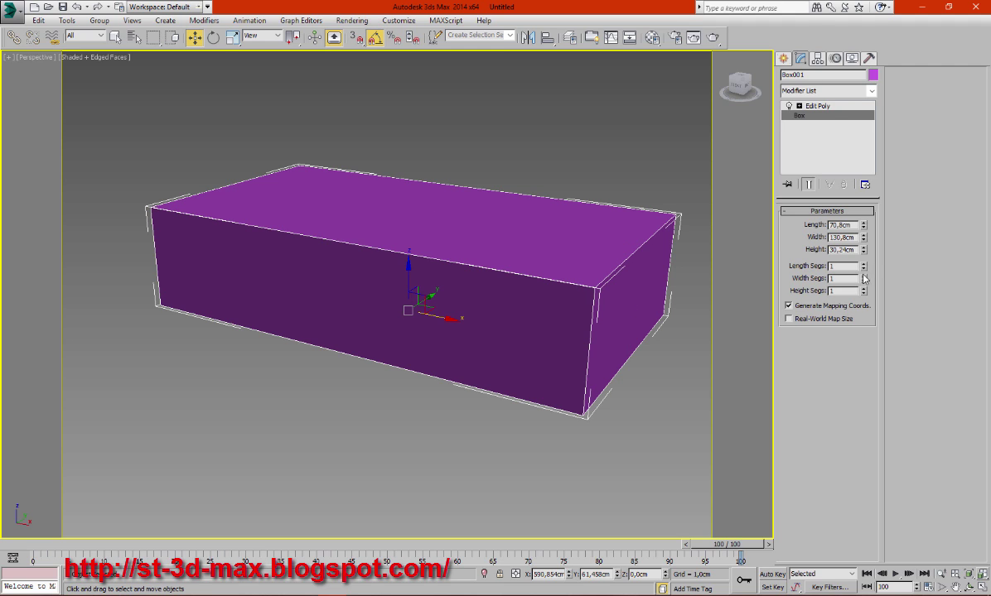
left_click(863, 276)
left_click(863, 276)
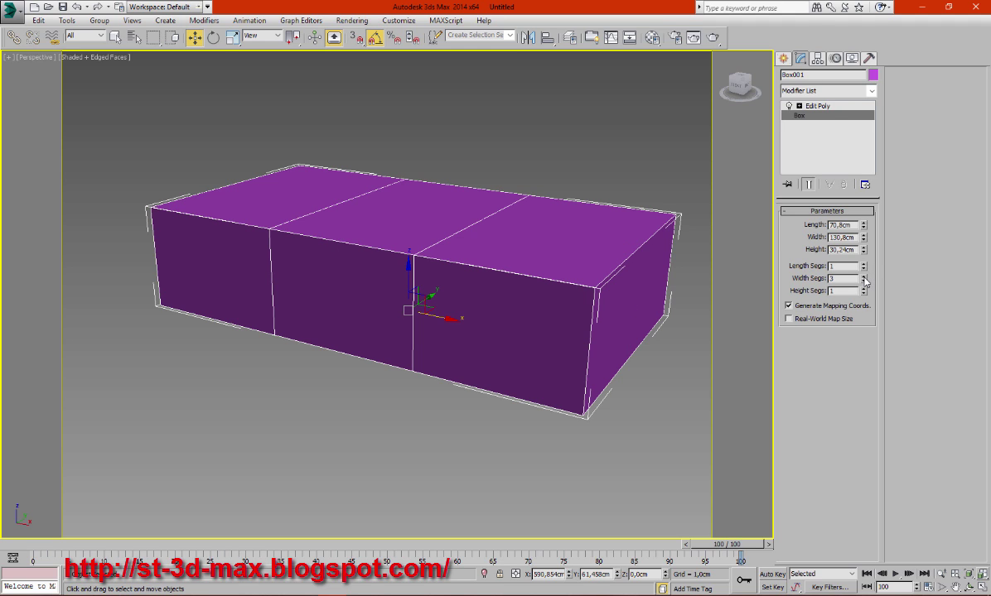
left_click(864, 288)
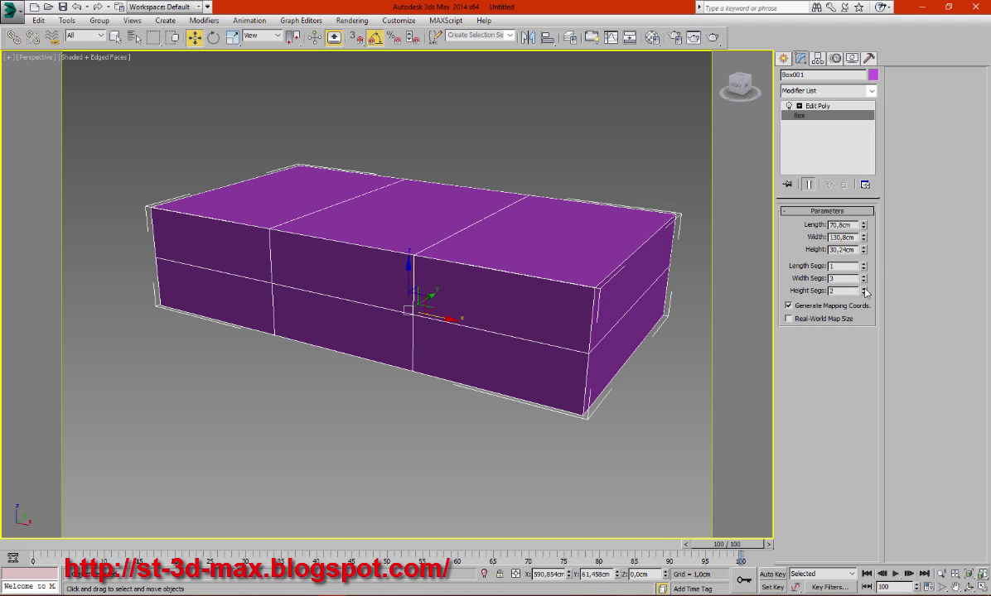
middle_click_drag(628, 271, 628, 284)
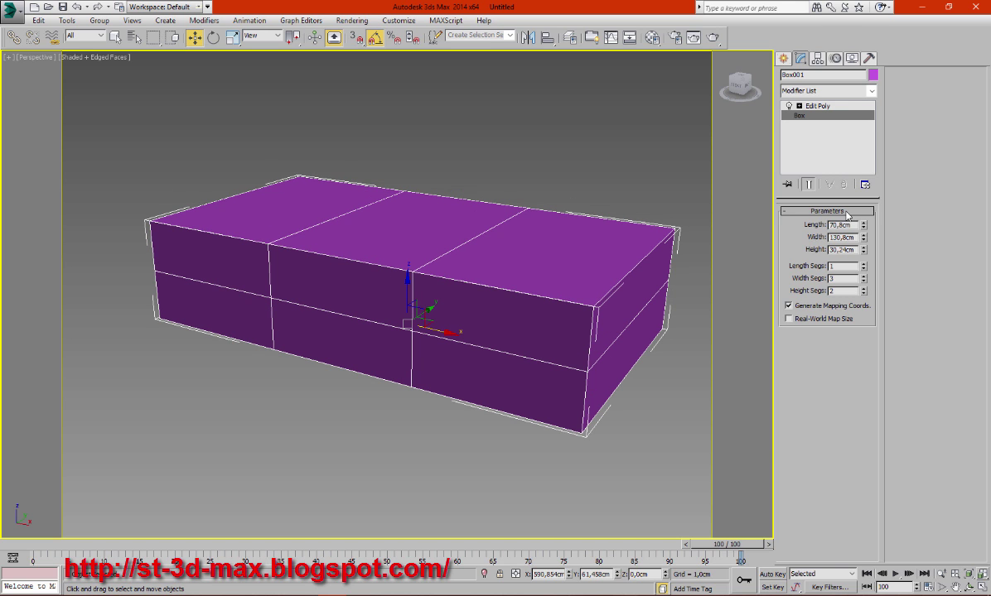
left_click(818, 106)
Select the middle top polygon and scale it slightly wider.
key("4")
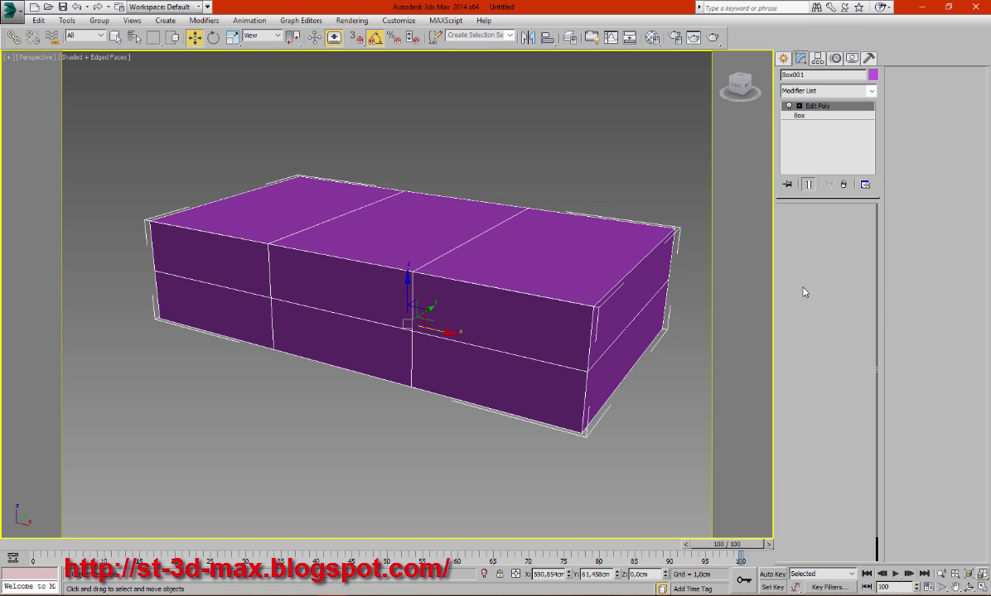
left_click(381, 246)
middle_click_drag(381, 246, 412, 257)
left_click(233, 36)
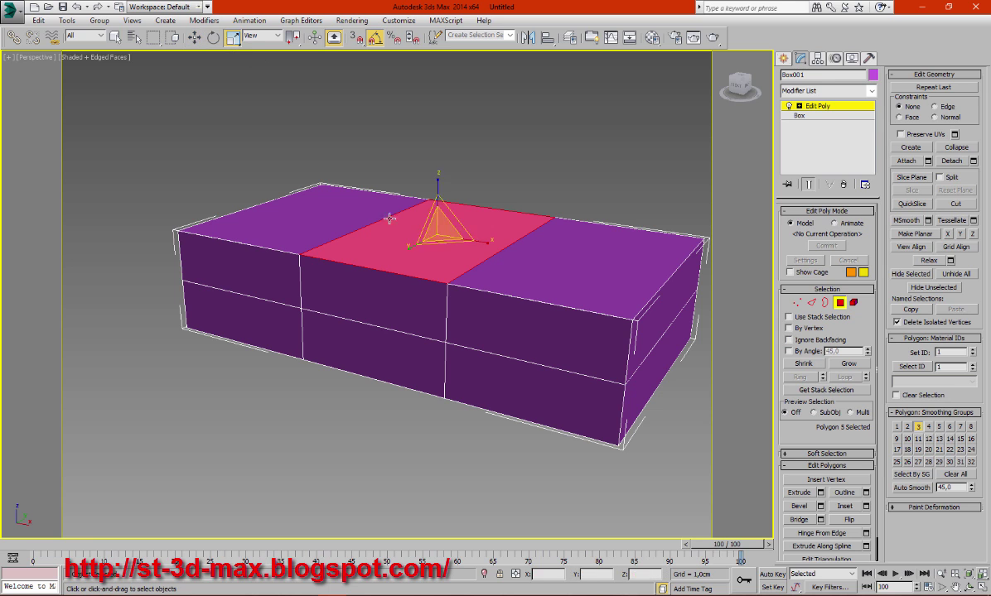
left_click_drag(487, 240, 507, 243)
scroll(506, 242, "down", 3)
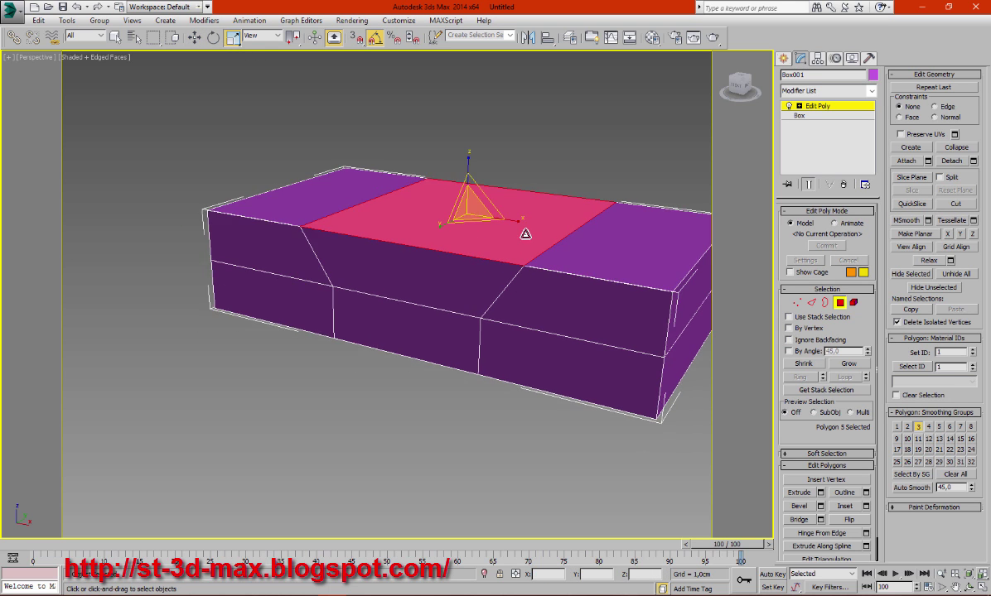
middle_click_drag(525, 232, 509, 286)
left_click(194, 37)
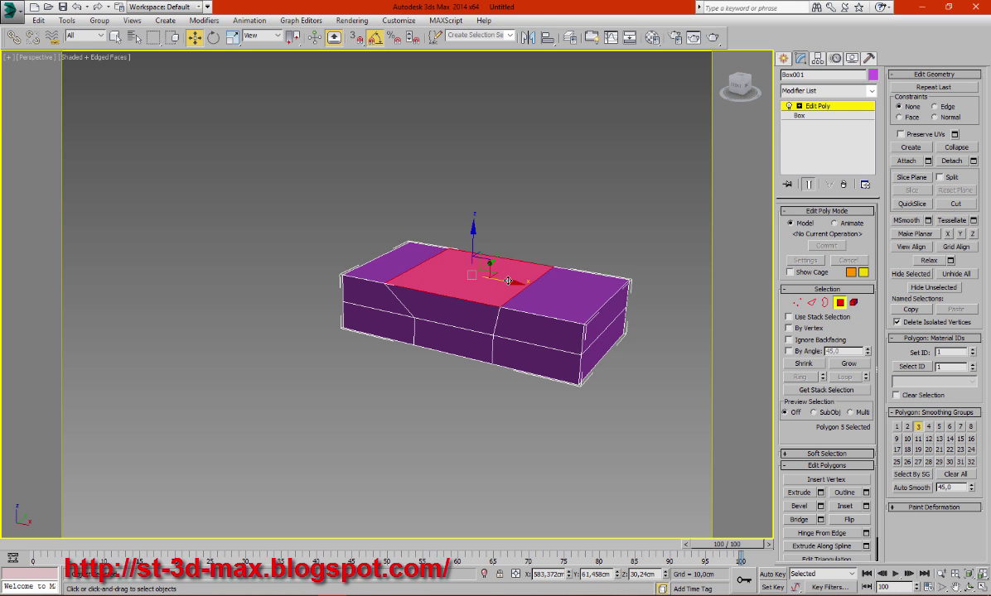
scroll(515, 279, "up", 3)
scroll(515, 279, "down", 2)
middle_click_drag(534, 265, 503, 265)
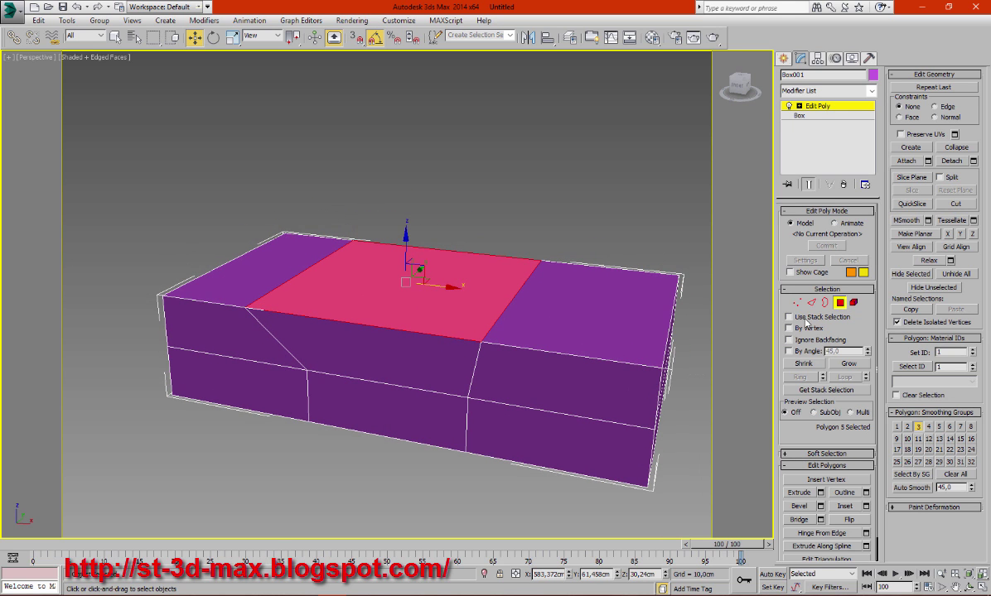
Extrude the middle top face and drag it up into a tall block.
left_click(820, 493)
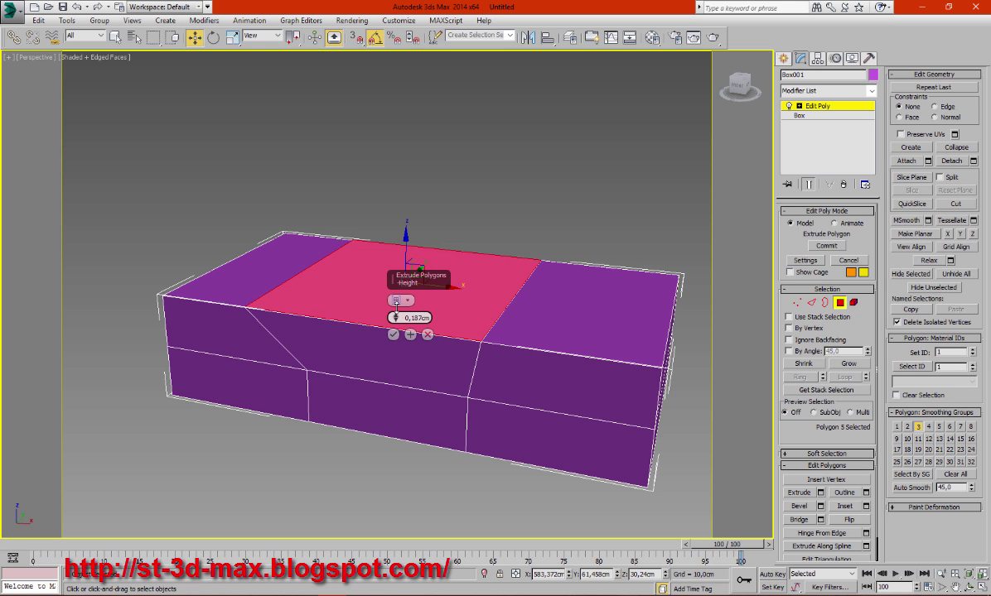
left_click(393, 334)
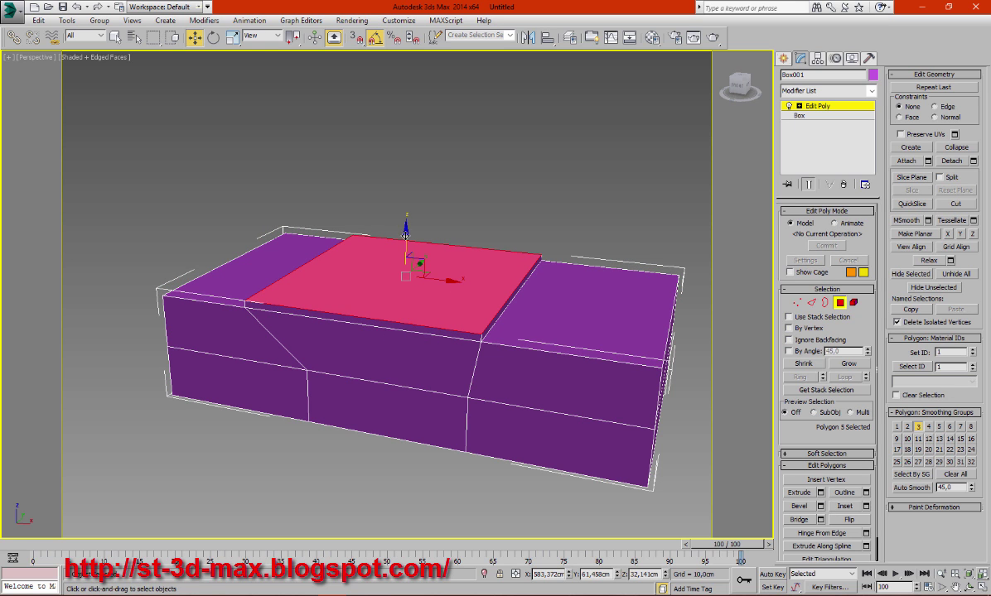
left_click_drag(408, 263, 398, 159)
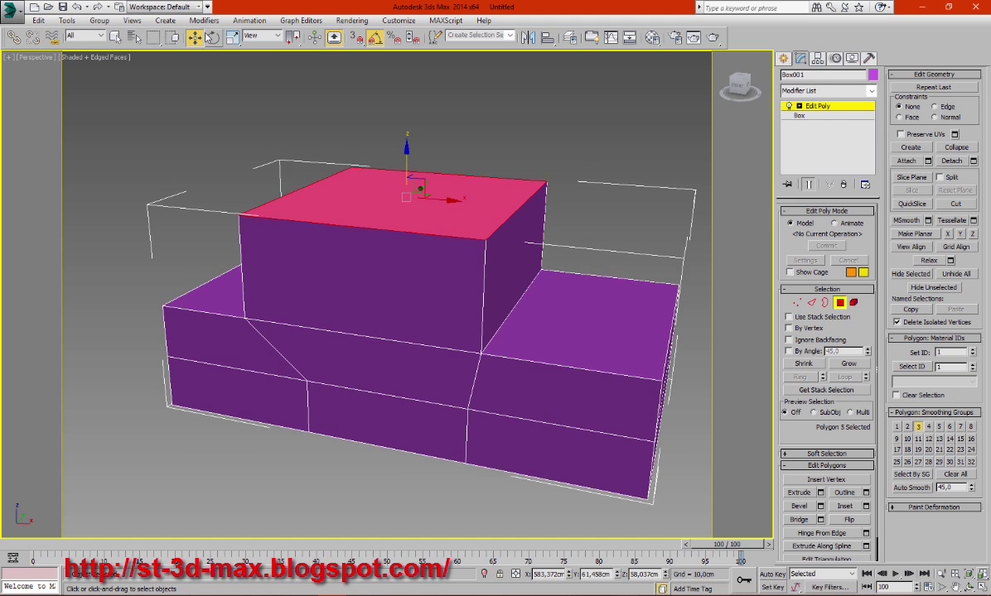
left_click(246, 37)
Scale the block's top face down so its sides taper inward.
left_click(248, 40)
left_click(232, 38)
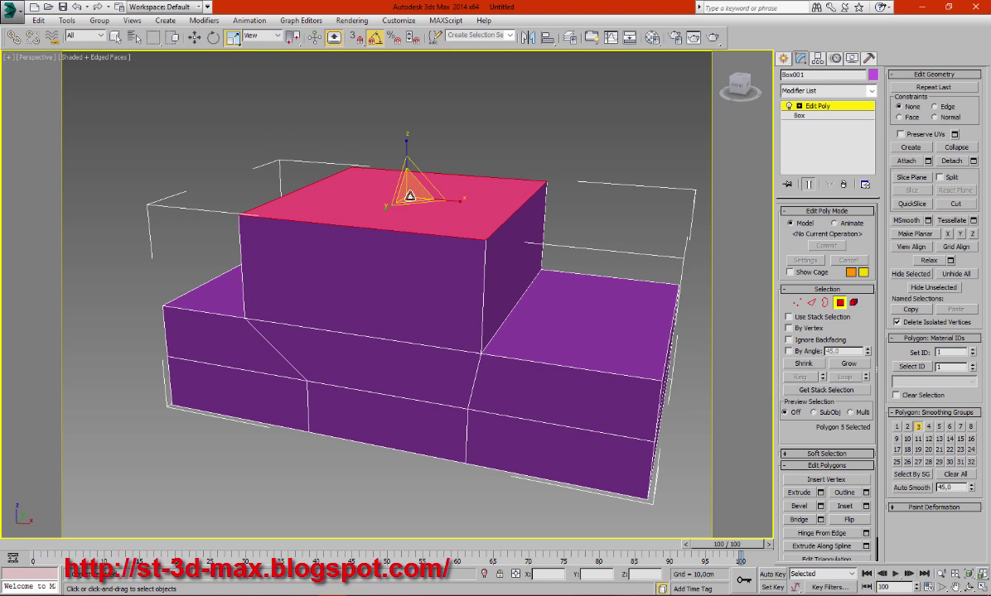
left_click_drag(458, 201, 430, 193)
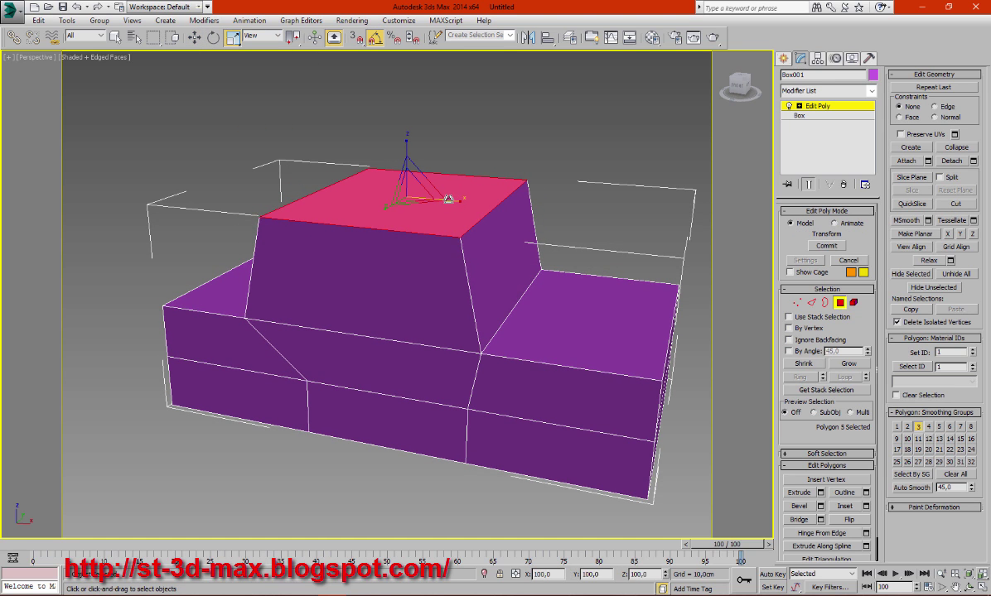
Select the block's front face and the middle column of faces below it.
left_click(409, 286)
mouse_move(588, 265)
middle_mouse_down("alt")
mouse_move(524, 271)
mouse_move(608, 252)
mouse_move(596, 231)
middle_mouse_up("alt")
scroll(595, 231, "down", 3)
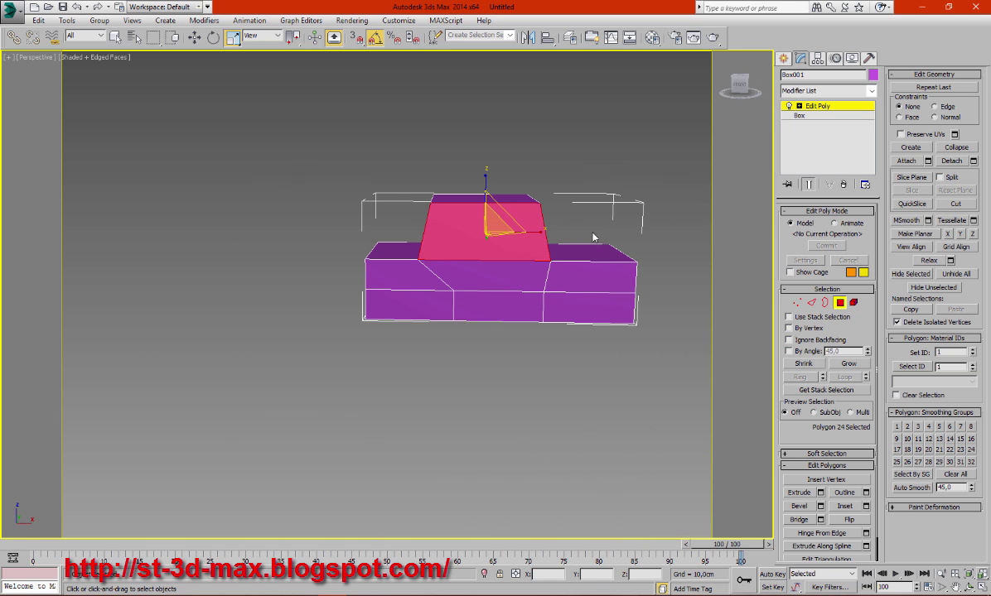
left_click(494, 308, "shift")
scroll(505, 296, "up", 3)
scroll(515, 264, "up", 2)
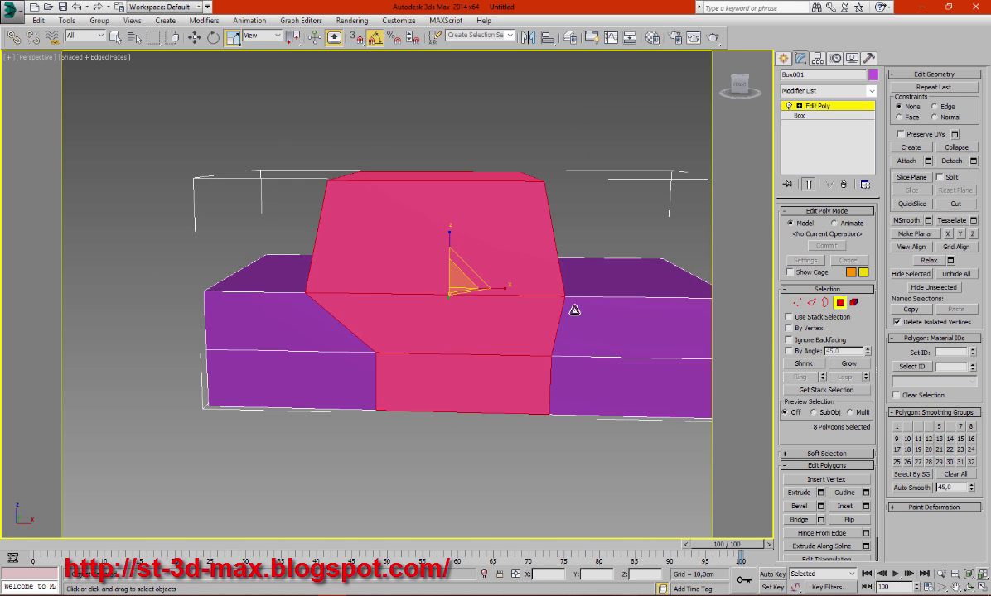
Select the whole box as an element and rotate a slice plane to vertical.
left_click(853, 302)
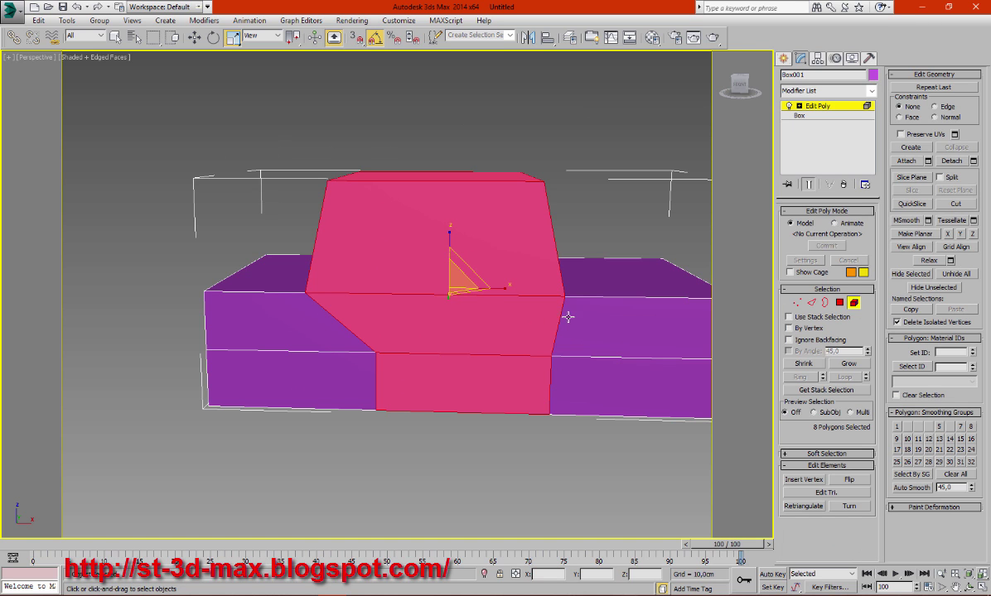
left_click(541, 322)
left_click(921, 176)
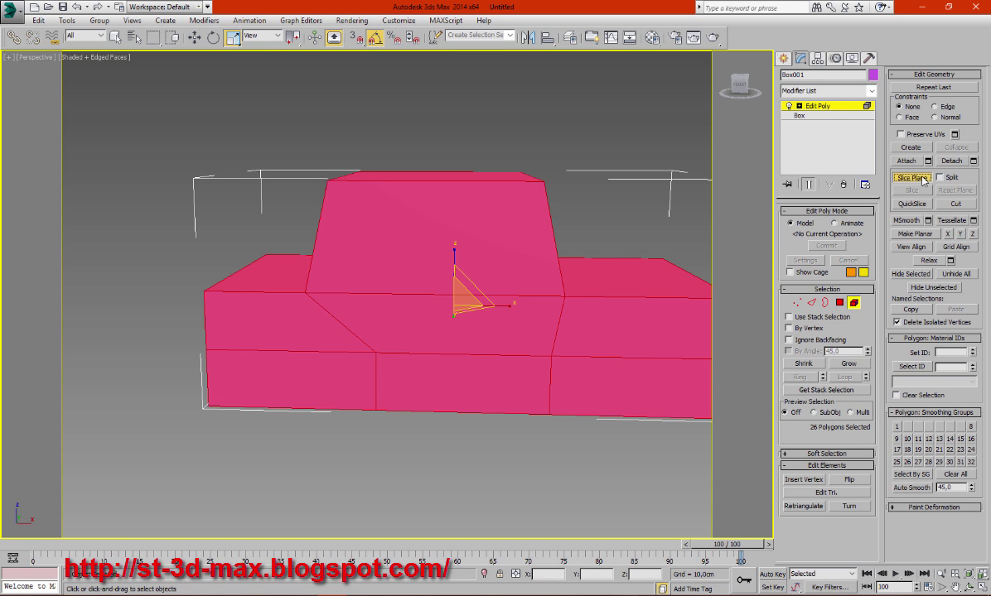
left_click(213, 37)
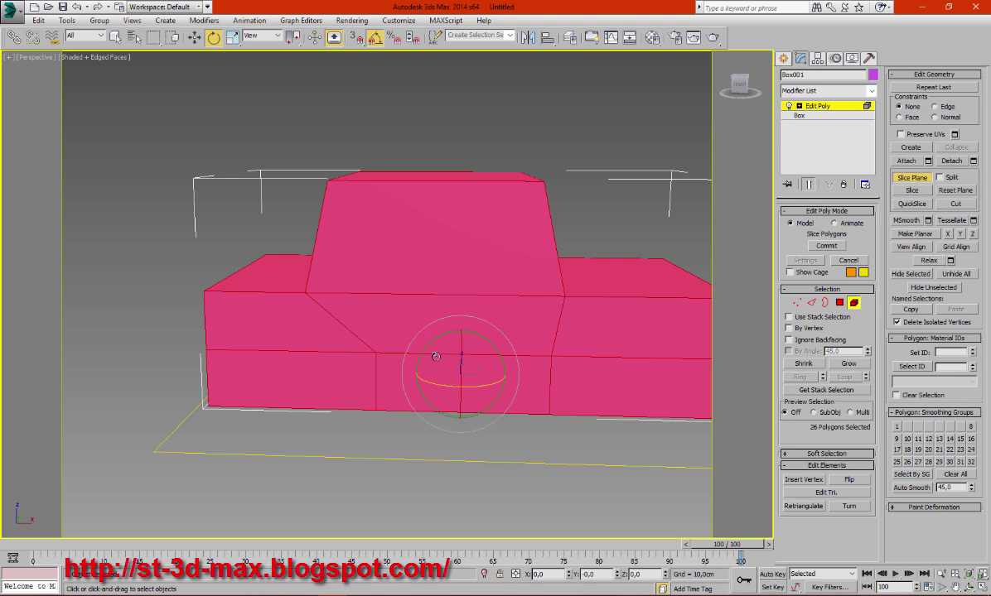
left_click_drag(405, 318, 490, 335)
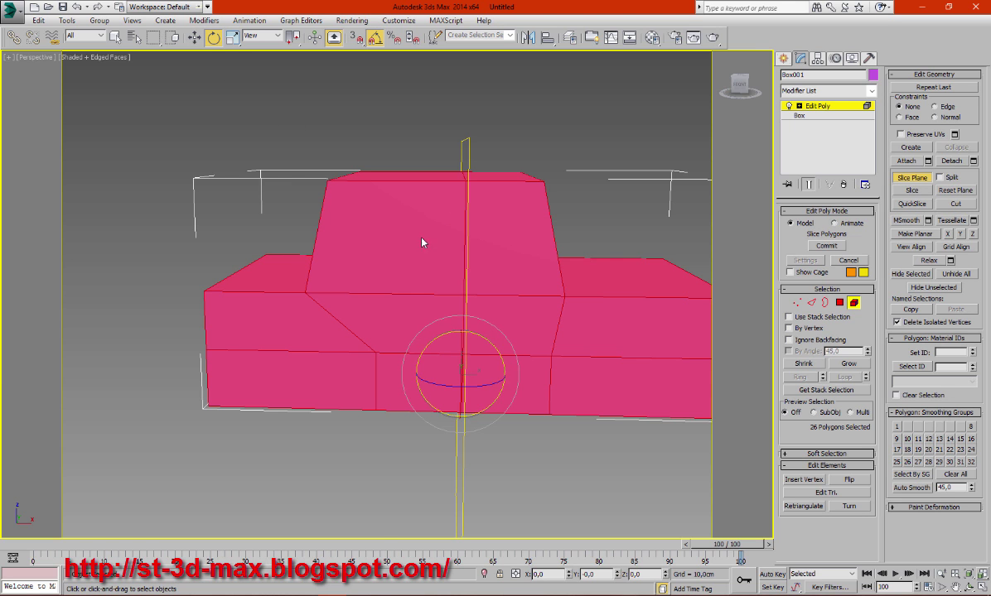
Move the slice plane to the body's centre in the Front view and slice.
key("alt+w")
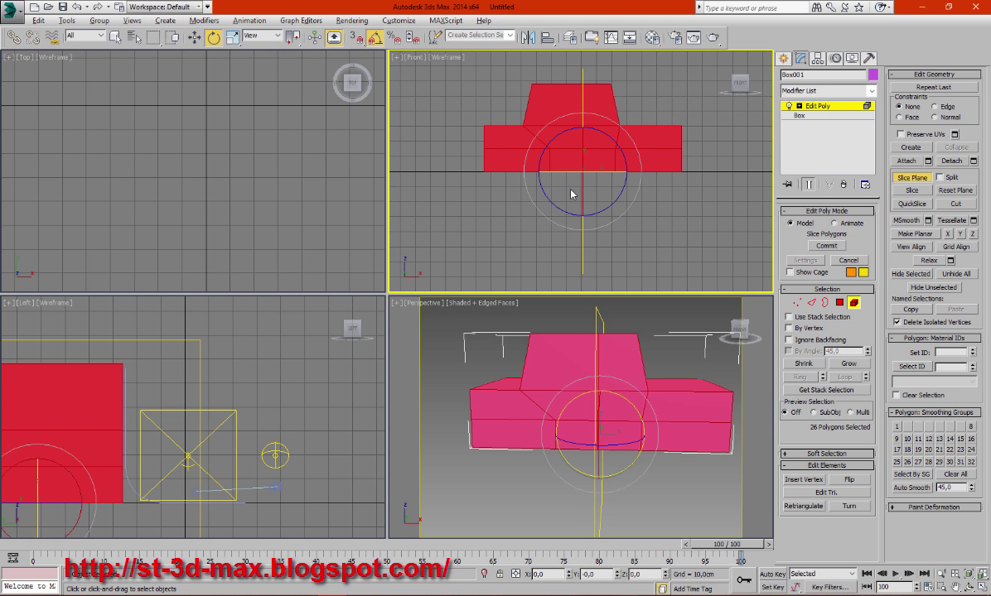
key("alt+w")
left_click(194, 37)
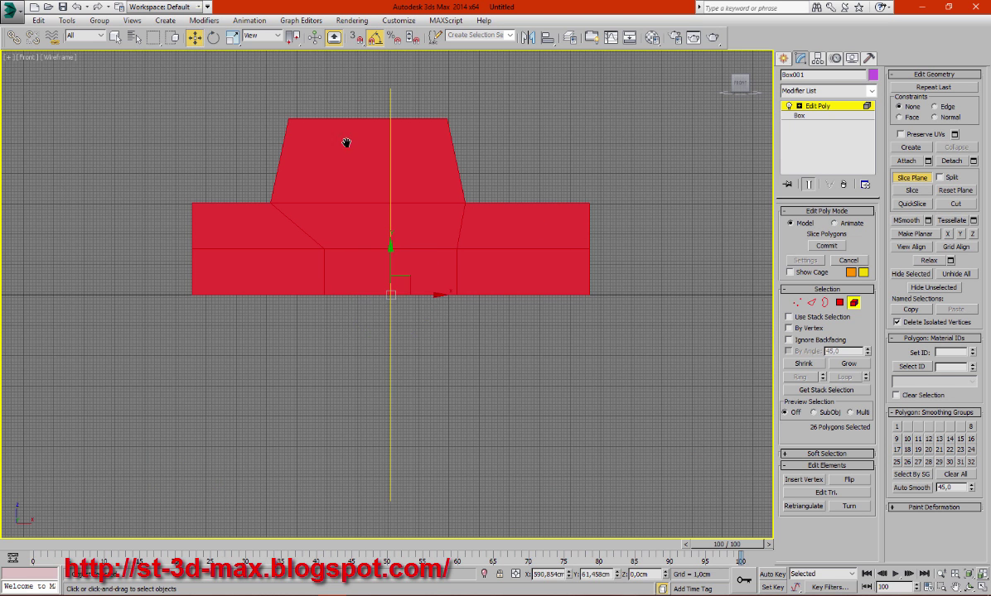
middle_click_drag(345, 141, 427, 184)
left_click_drag(486, 321, 463, 290)
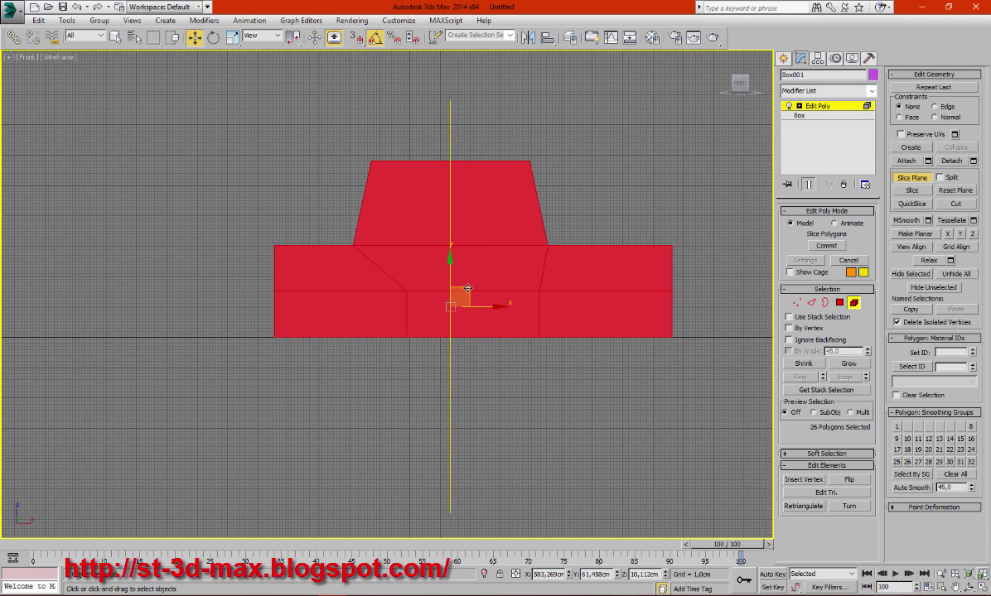
scroll(480, 282, "up", 2)
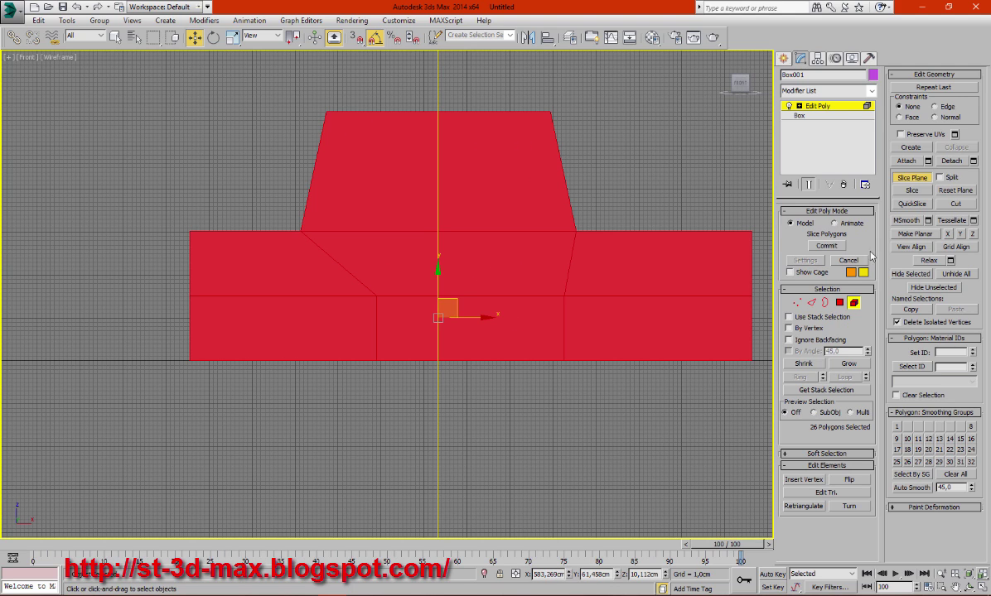
left_click(908, 191)
left_click(912, 177)
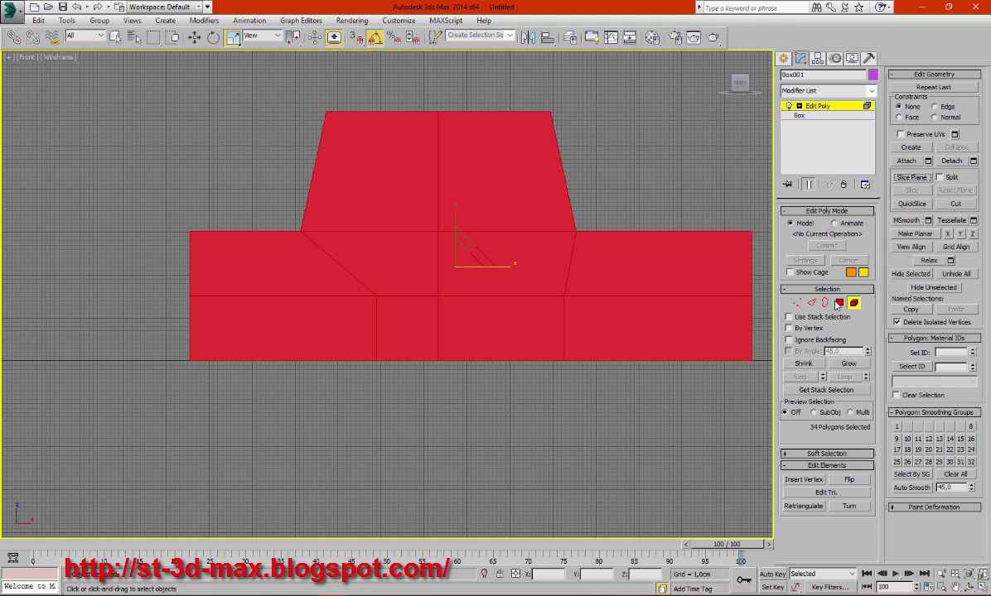
Select the cabin's front and side faces, then activate the Left view.
left_click(838, 303)
left_click(502, 212)
left_click(394, 199, "ctrl")
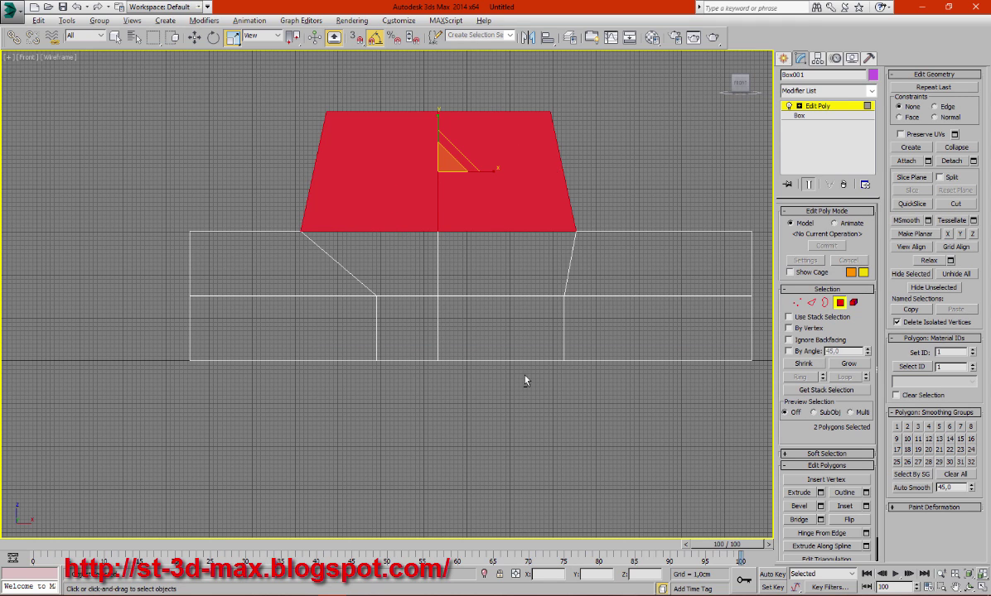
key("alt+w")
key("alt+w")
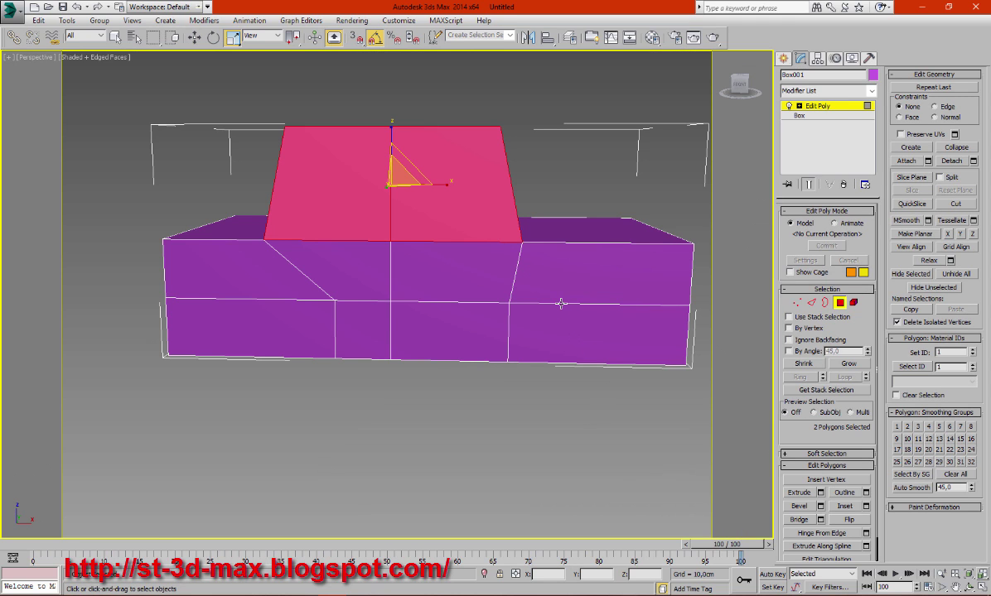
left_click(509, 303)
mouse_move(571, 311)
middle_mouse_down("alt")
mouse_move(497, 339)
mouse_move(495, 307)
mouse_move(489, 317)
middle_mouse_up("alt")
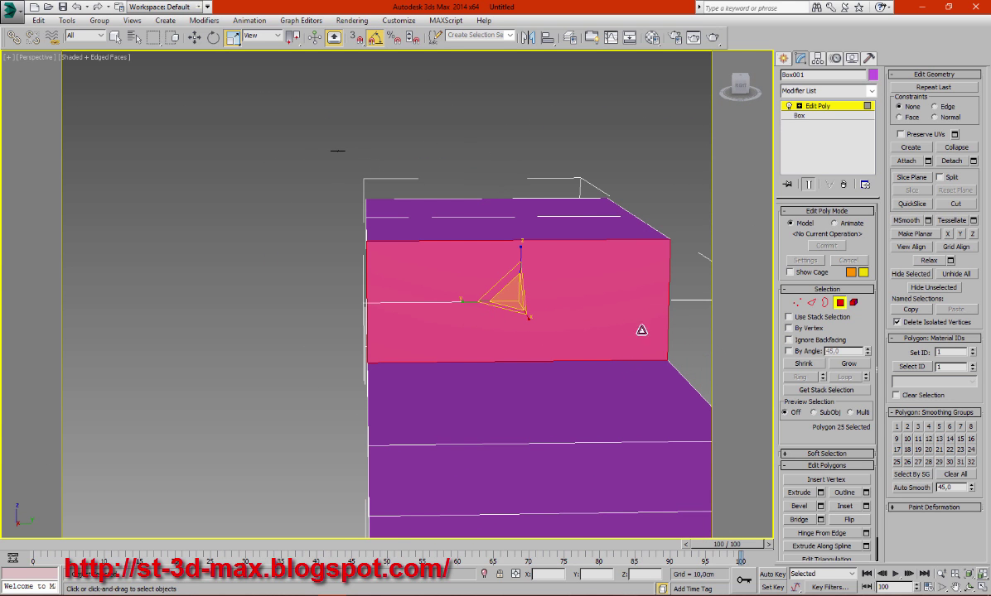
key("alt+w")
right_click(617, 231)
right_click(258, 386)
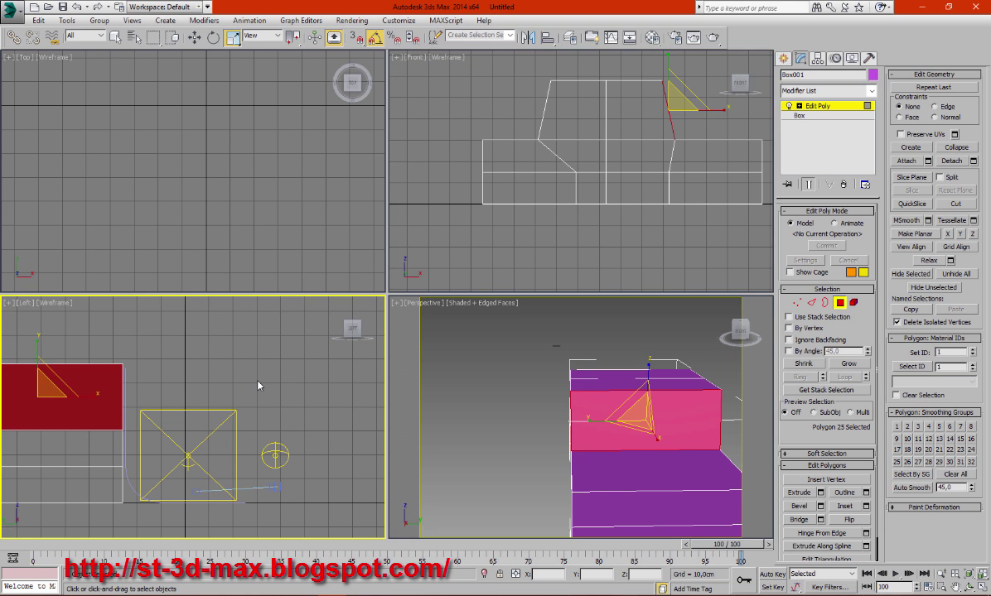
In the Left view, scale the roof vertices inward and middle-row vertices outward.
key("alt+w")
middle_click_drag(275, 376, 378, 376)
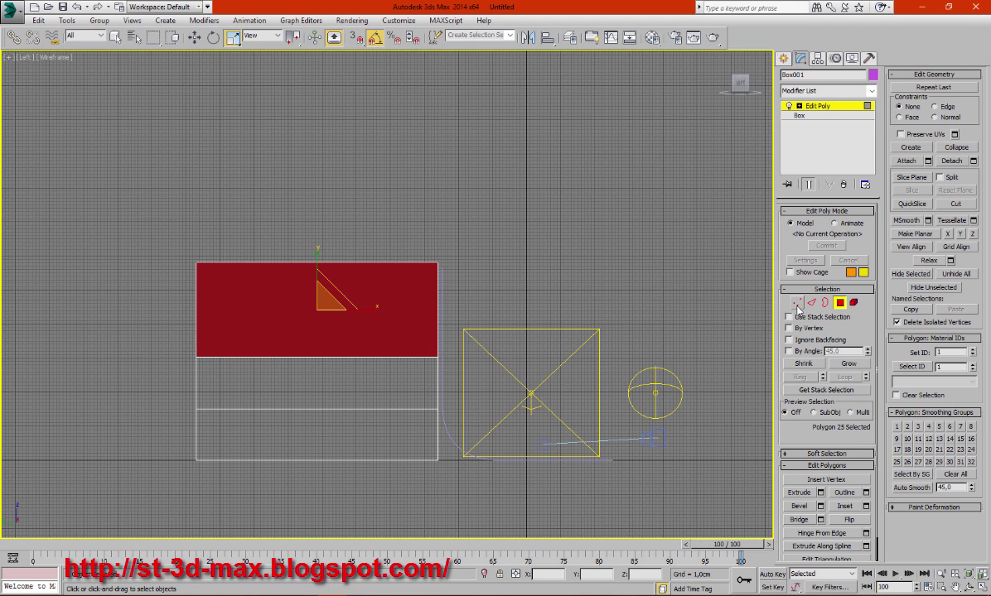
key("1")
left_click_drag(194, 282, 194, 282)
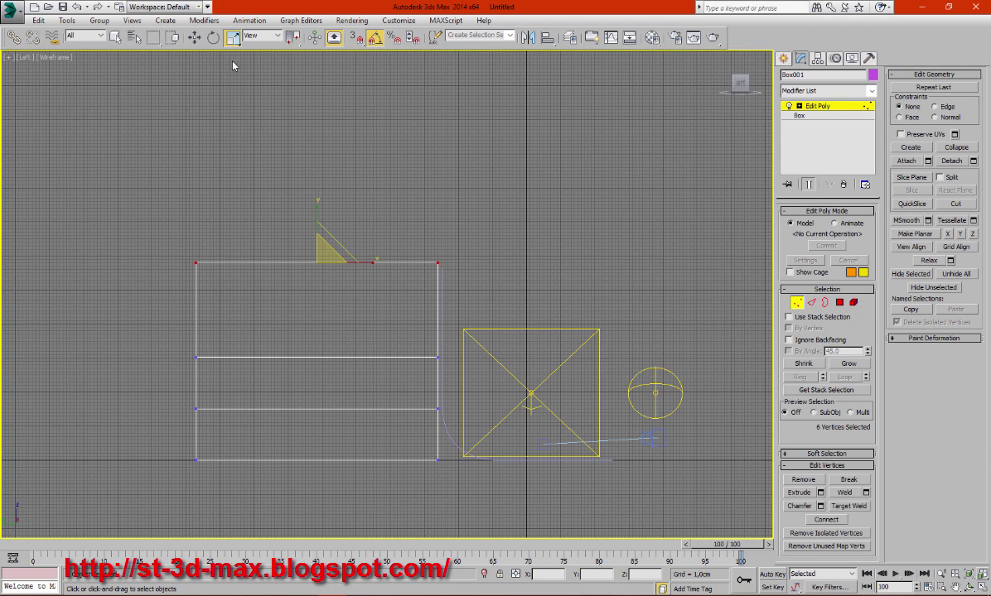
left_click_drag(367, 266, 365, 264)
left_click_drag(473, 398, 208, 420, "ctrl")
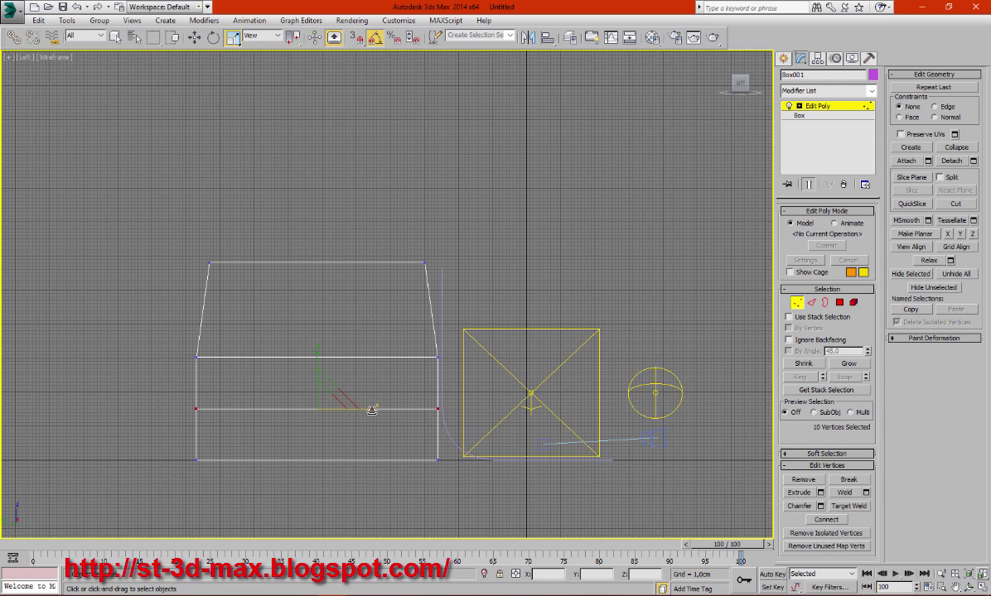
left_click_drag(372, 408, 376, 410)
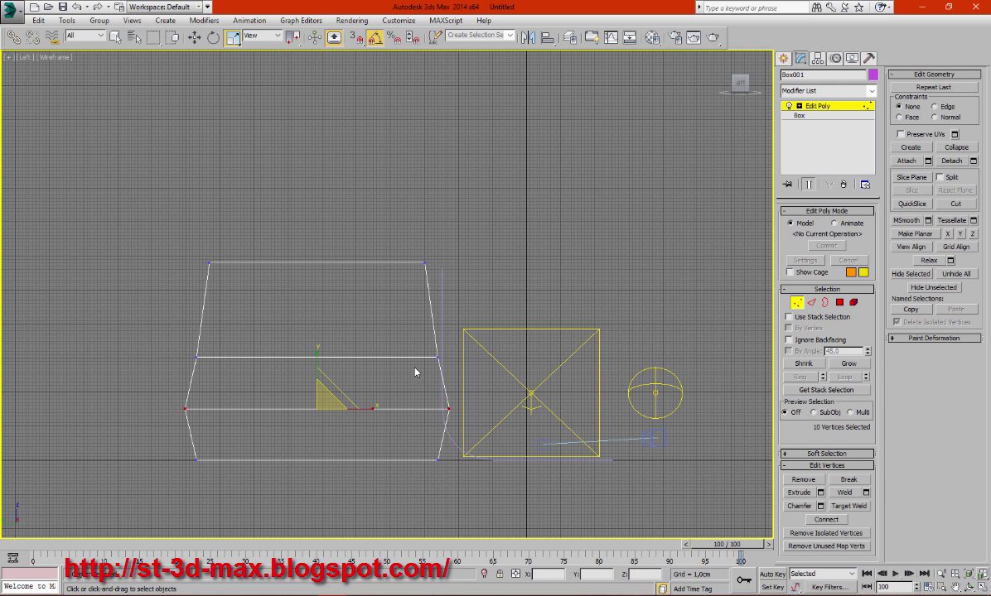
Return to Polygon mode and select the cabin's side face.
left_click(384, 321)
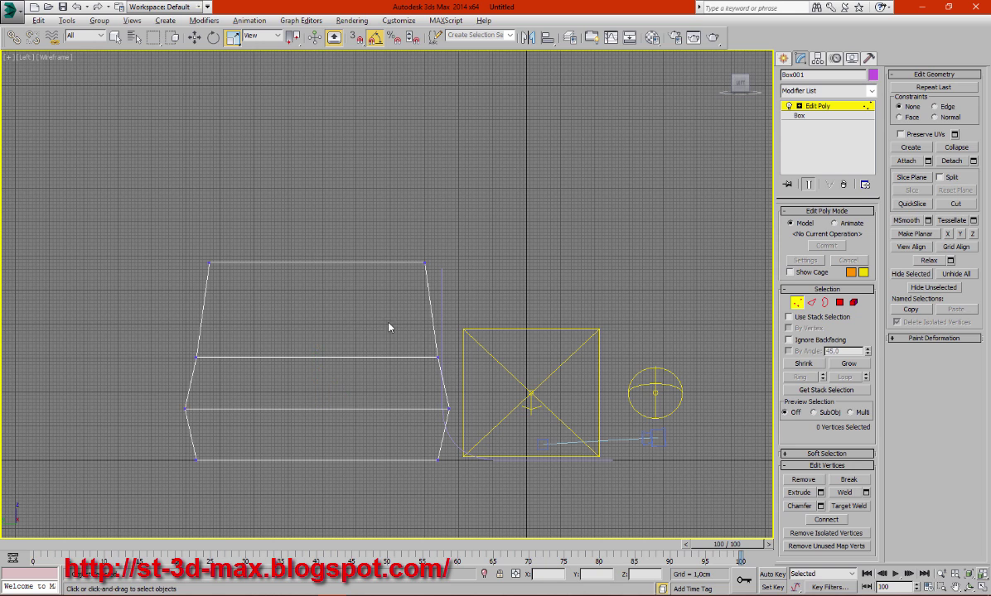
key("alt+w")
key("alt+w")
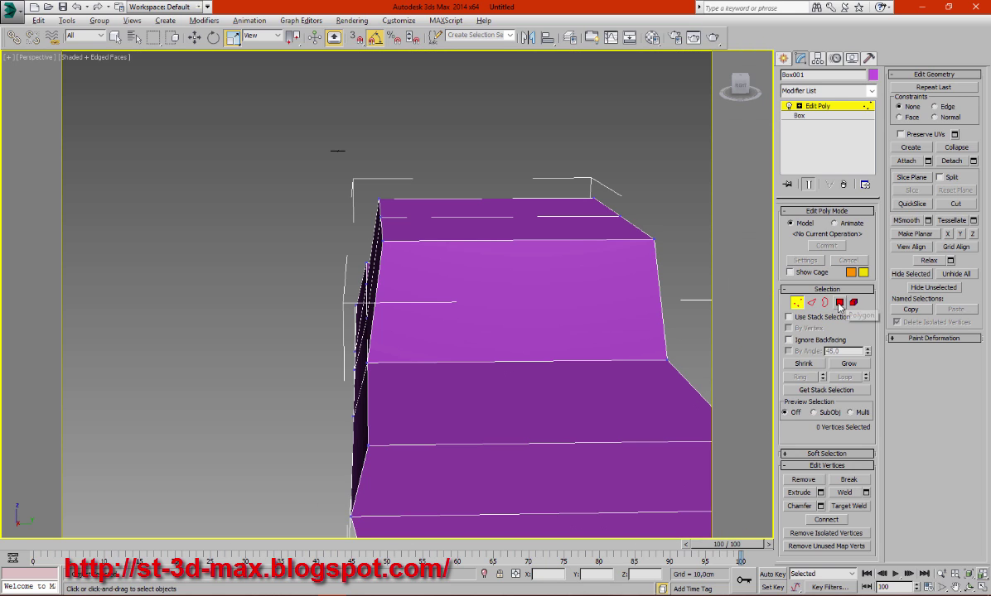
left_click(840, 303)
left_click(505, 285)
scroll(485, 347, "up", 5)
scroll(486, 347, "down", 5)
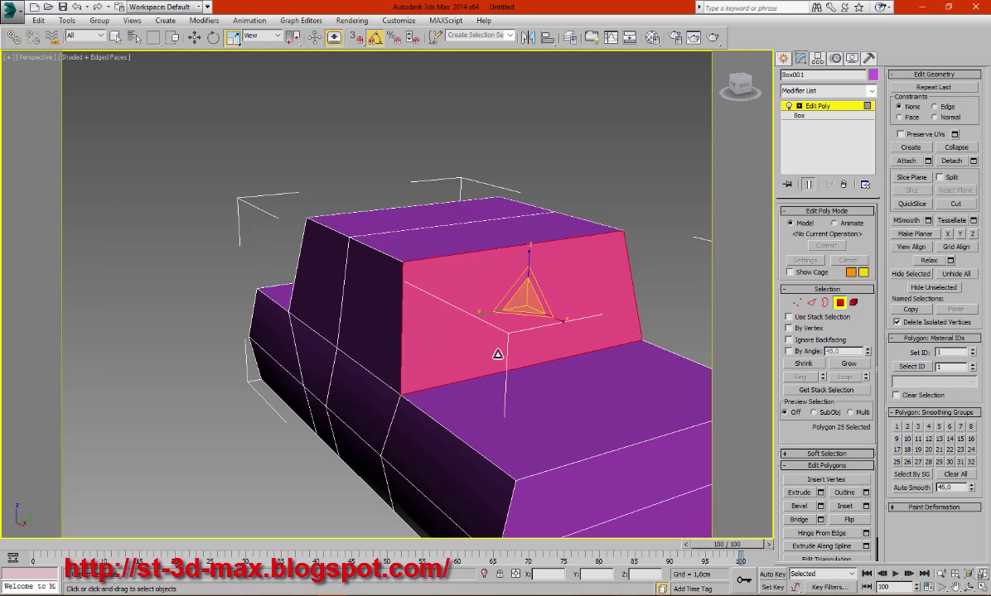
left_click(820, 506)
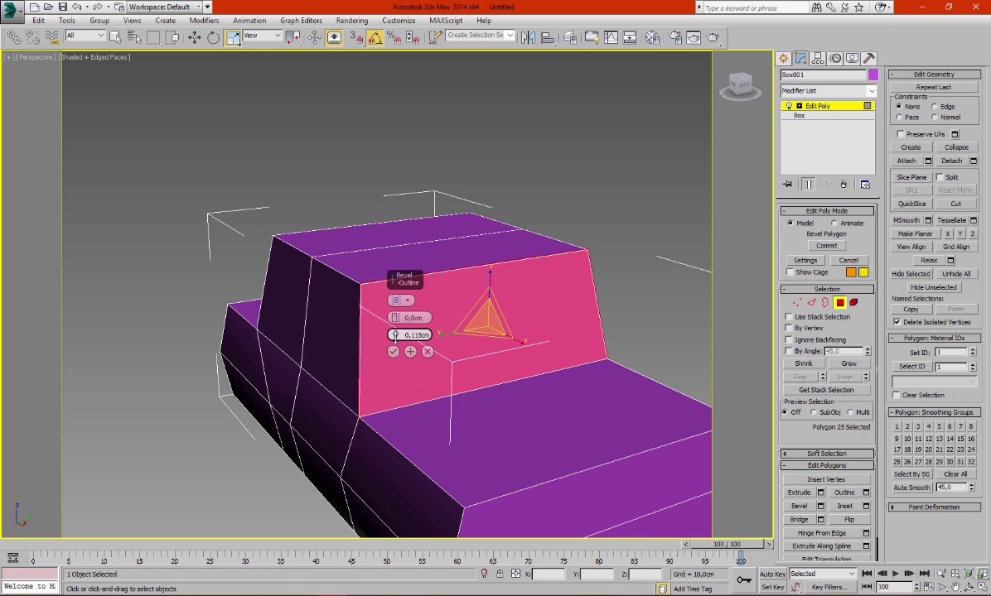
mouse_move(394, 335)
left_mouse_down()
mouse_move(416, 420)
mouse_move(401, 339)
left_mouse_up()
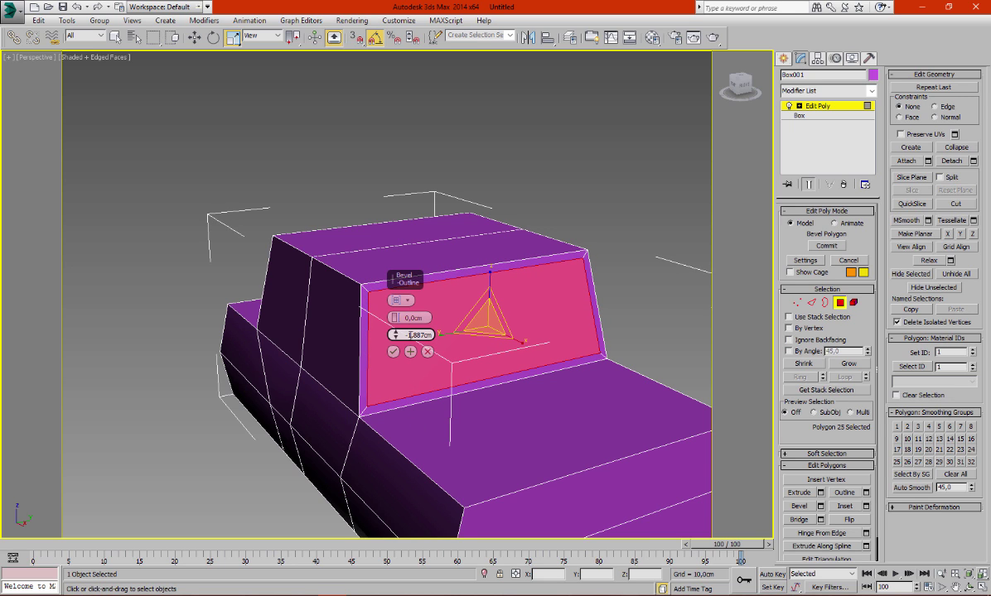
type("-1")
left_click(425, 318)
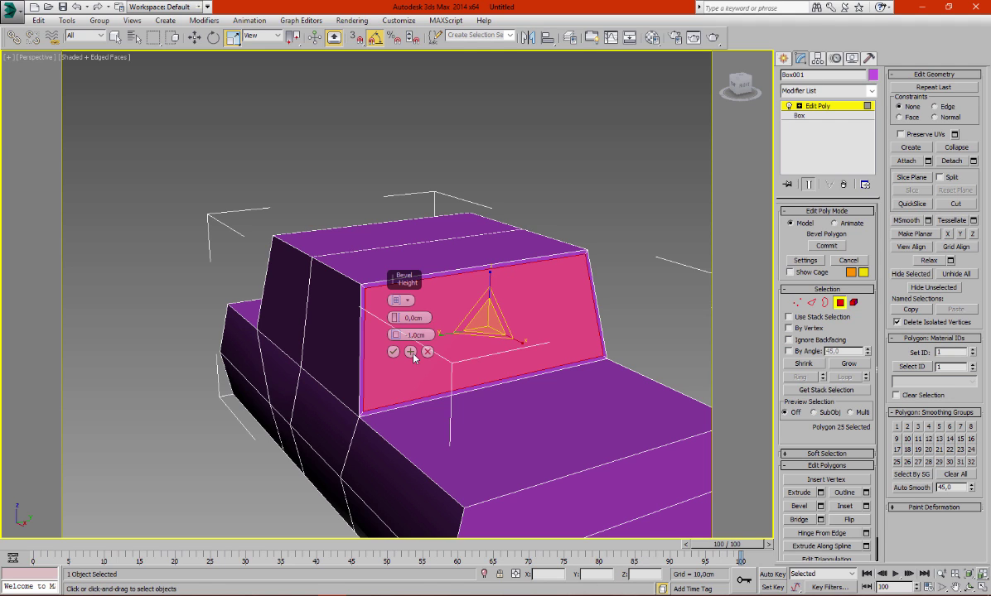
left_click_drag(419, 318, 407, 318)
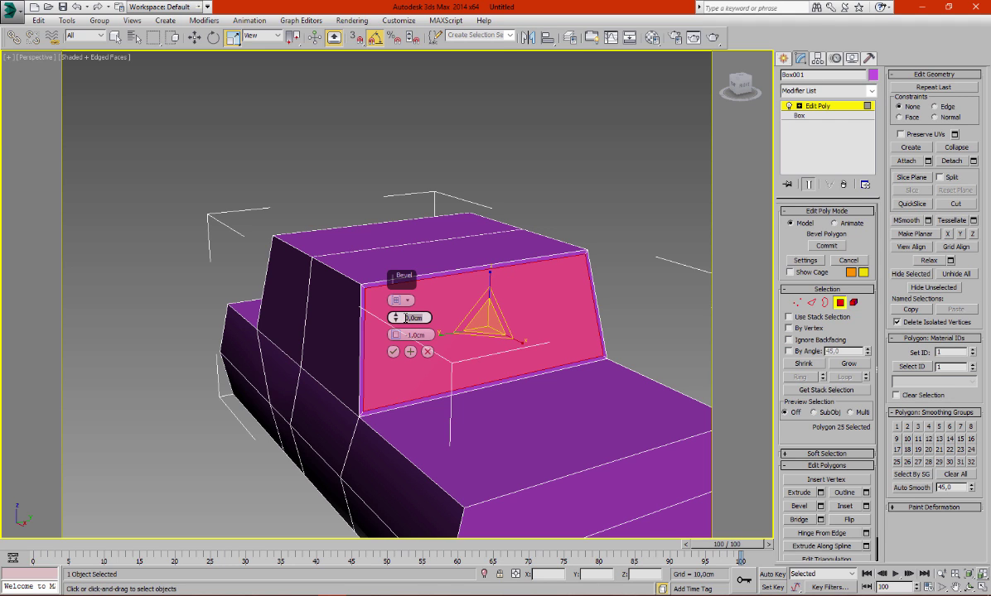
type("1")
left_click(422, 335)
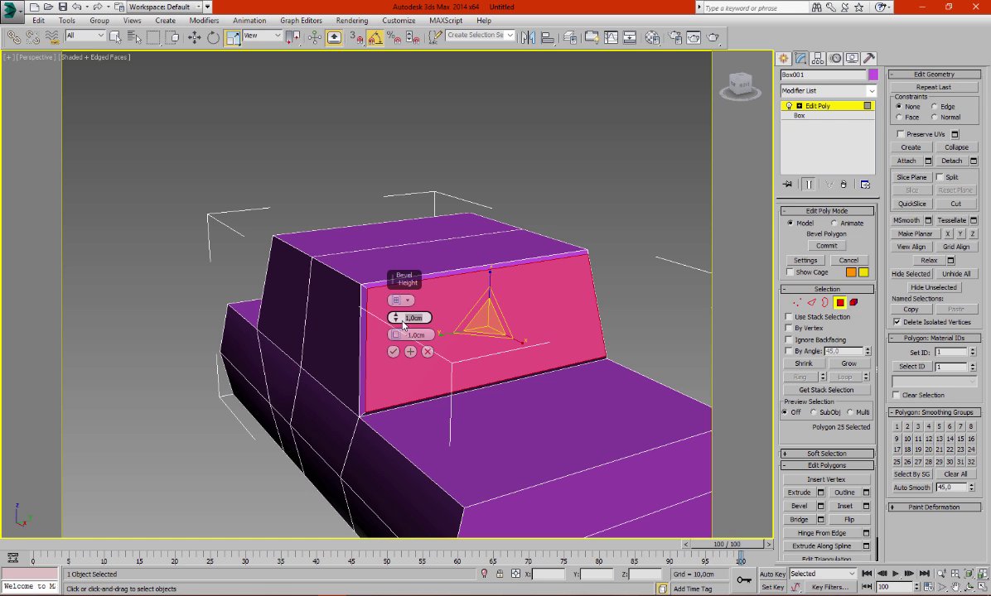
left_click_drag(403, 324, 397, 357)
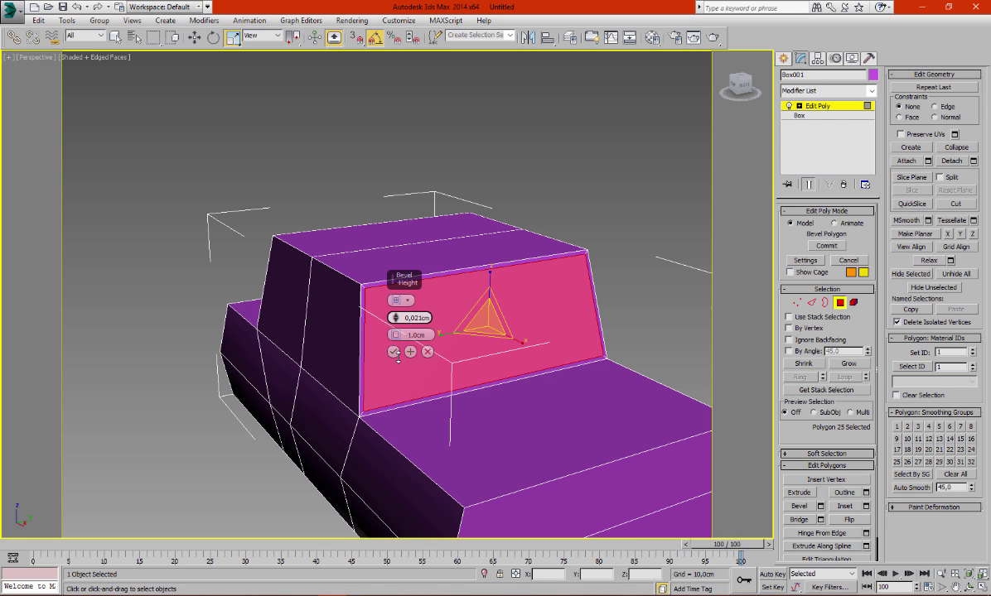
left_click(427, 352)
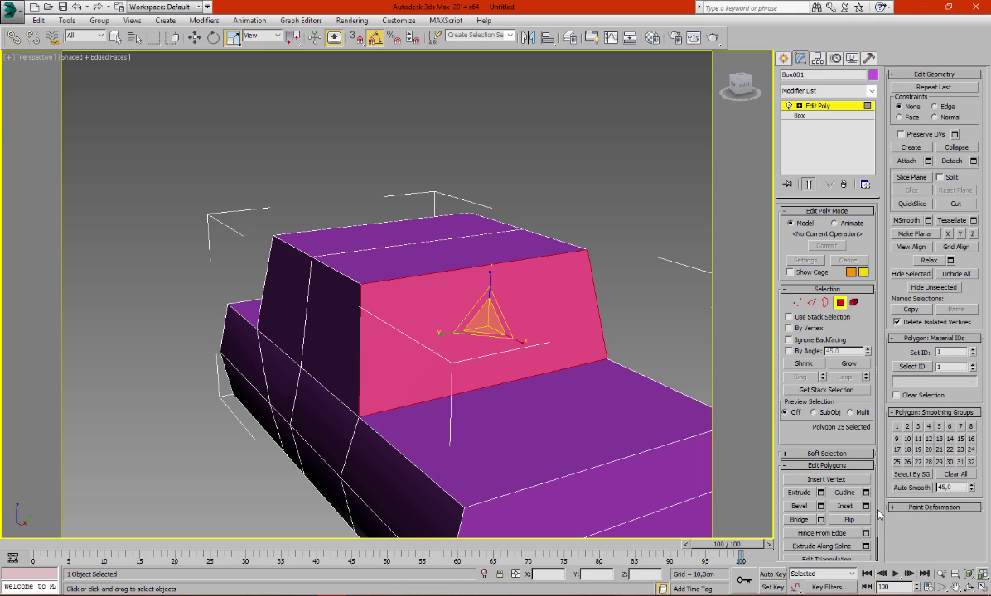
Inset the selected cabin face by 1 cm.
left_click(866, 506)
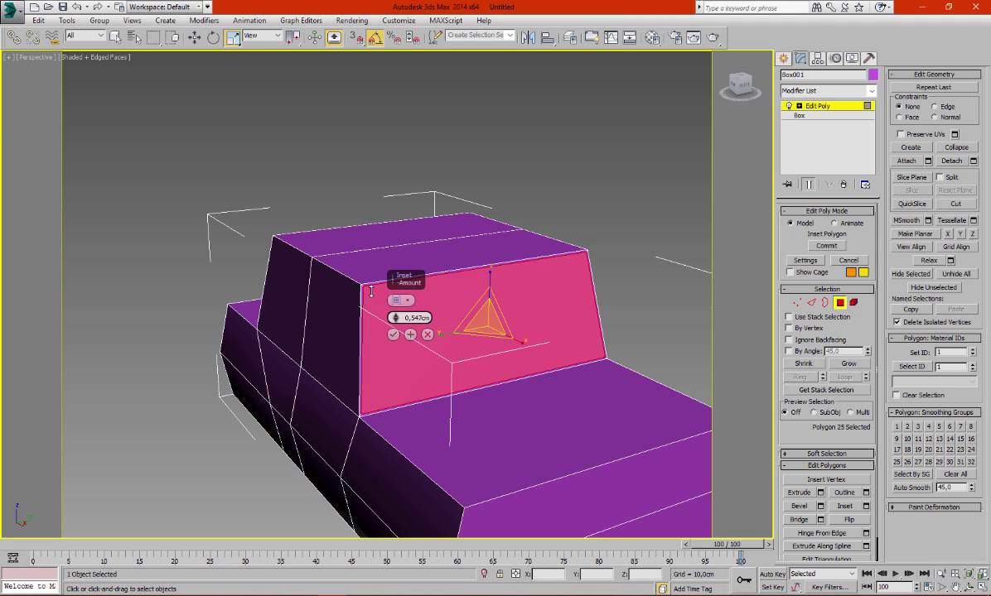
left_click_drag(400, 377, 416, 317)
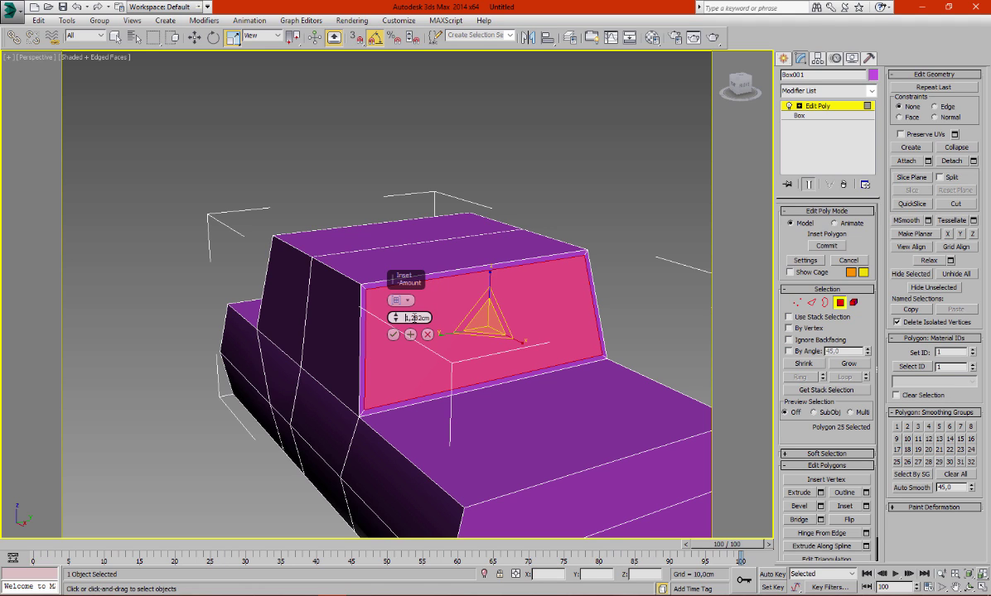
double_click(414, 318)
type("1")
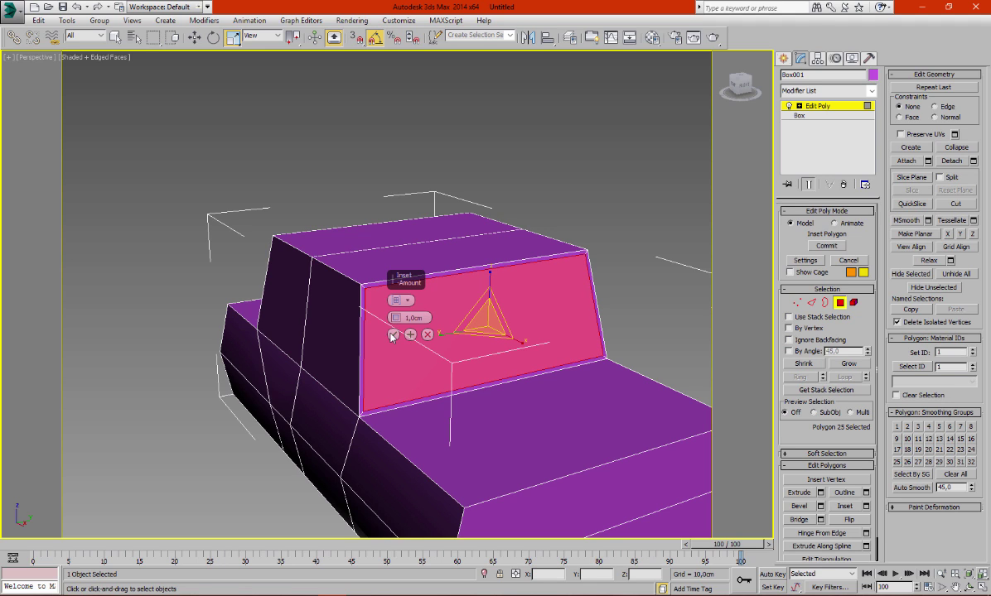
left_click(393, 335)
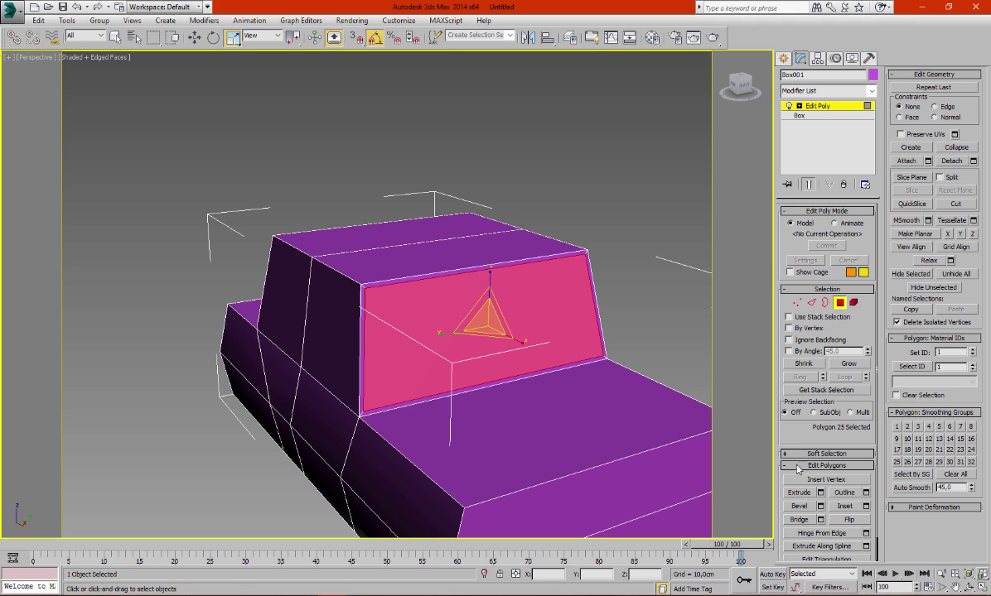
Extrude the inset face by -1 cm to recess it, then leave Polygon mode.
left_click(820, 492)
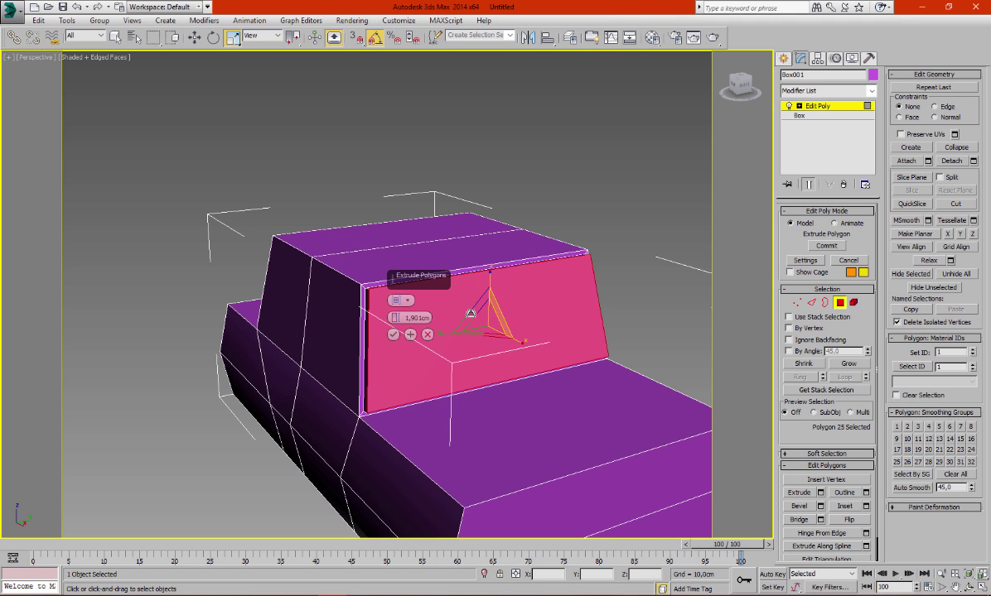
mouse_move(396, 317)
left_mouse_down()
mouse_move(395, 339)
mouse_move(405, 318)
left_mouse_up()
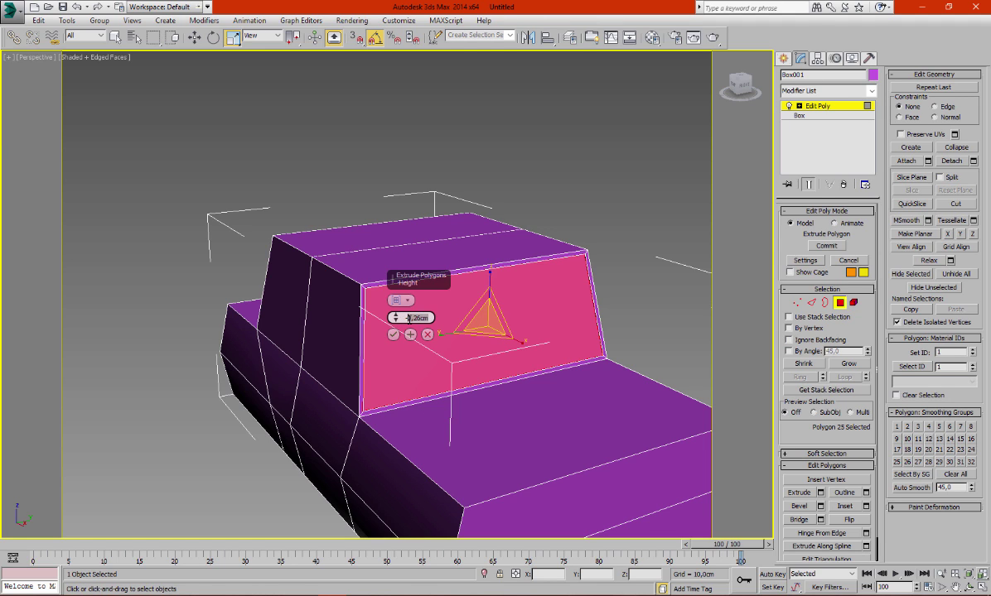
type("-1")
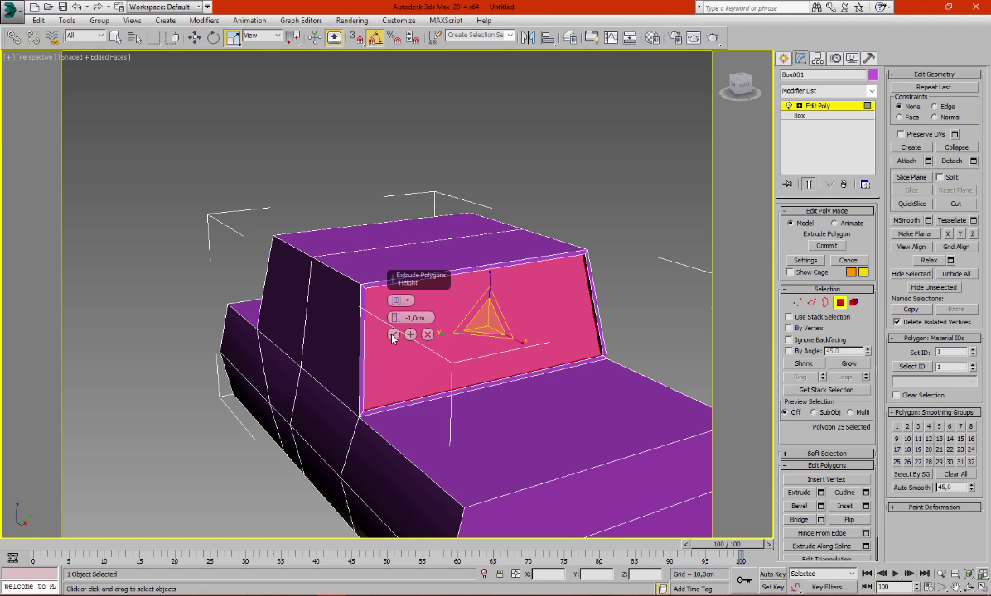
left_click(393, 334)
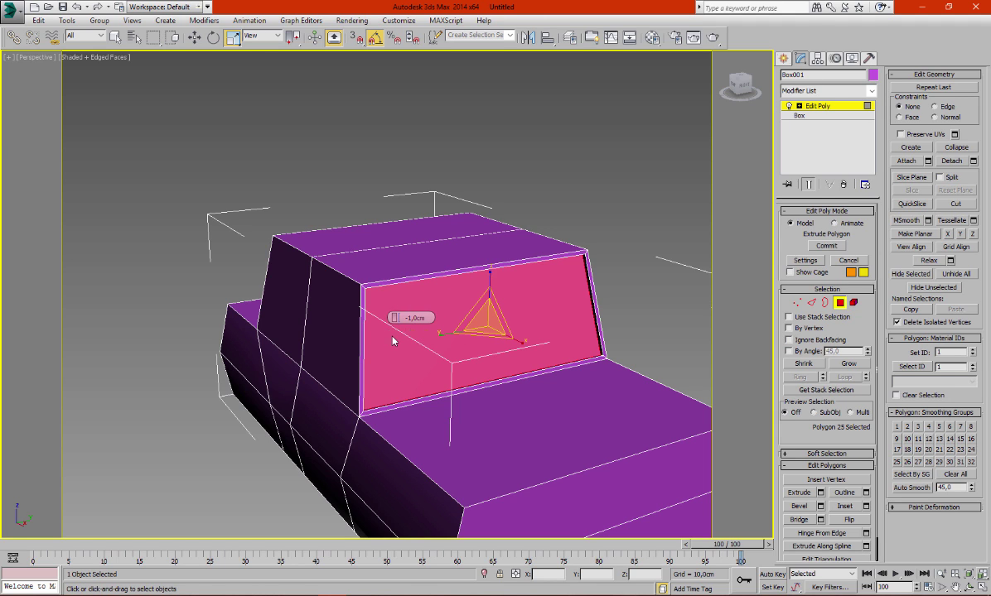
left_click(840, 304)
mouse_move(546, 318)
middle_mouse_down("alt")
mouse_move(621, 309)
mouse_move(641, 323)
middle_mouse_up("alt")
Inset the windshield face by 1 cm and extrude it -1 cm.
left_click(841, 303)
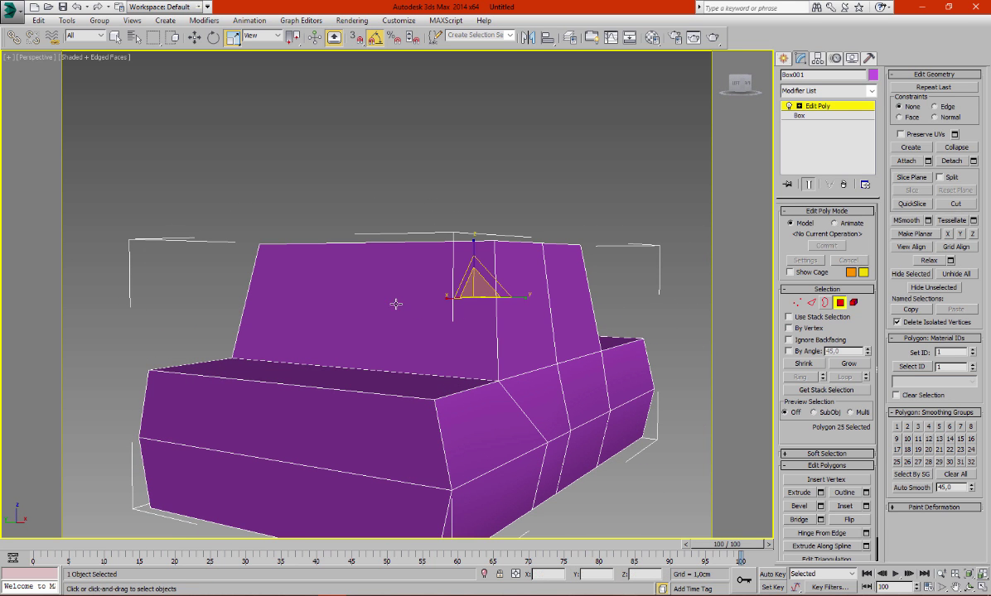
left_click(406, 303)
left_click(865, 507)
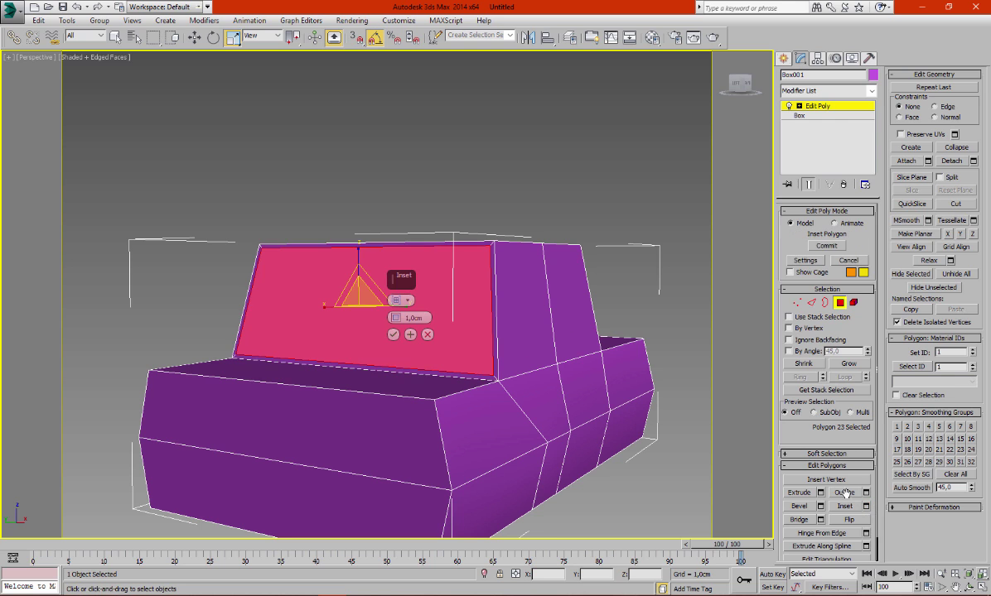
left_click(392, 335)
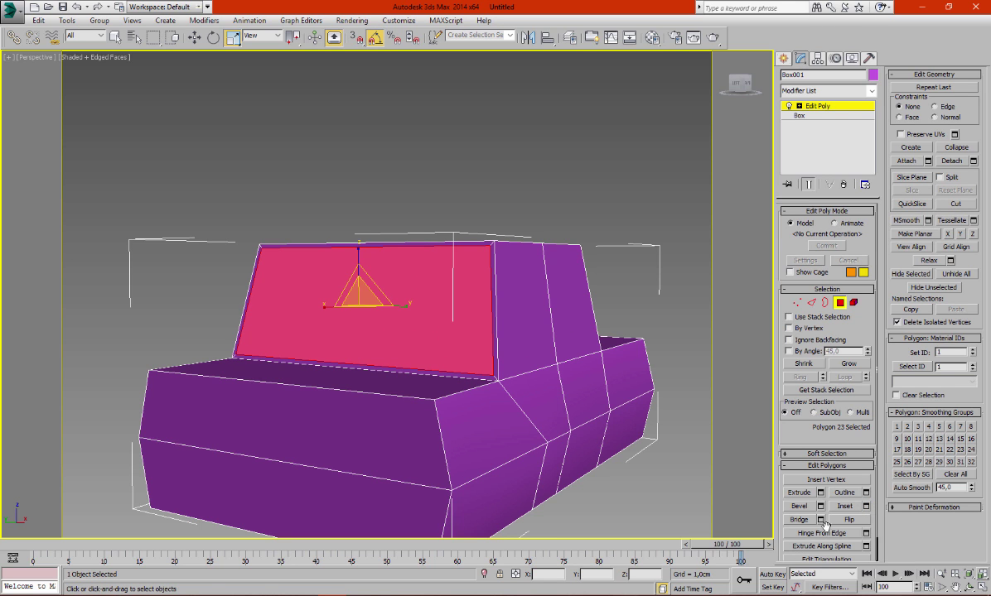
left_click(820, 493)
left_click(395, 323)
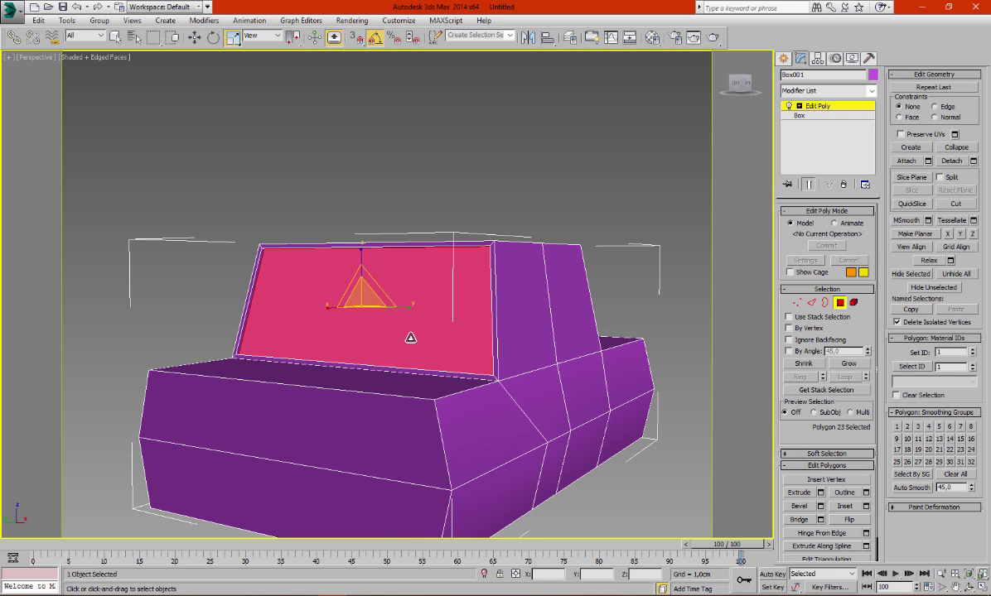
mouse_move(564, 373)
middle_mouse_down()
mouse_move(537, 404)
mouse_move(464, 402)
middle_mouse_up()
Select both cabin side faces, inset them 1 cm and extrude them -1 cm.
left_click(413, 398)
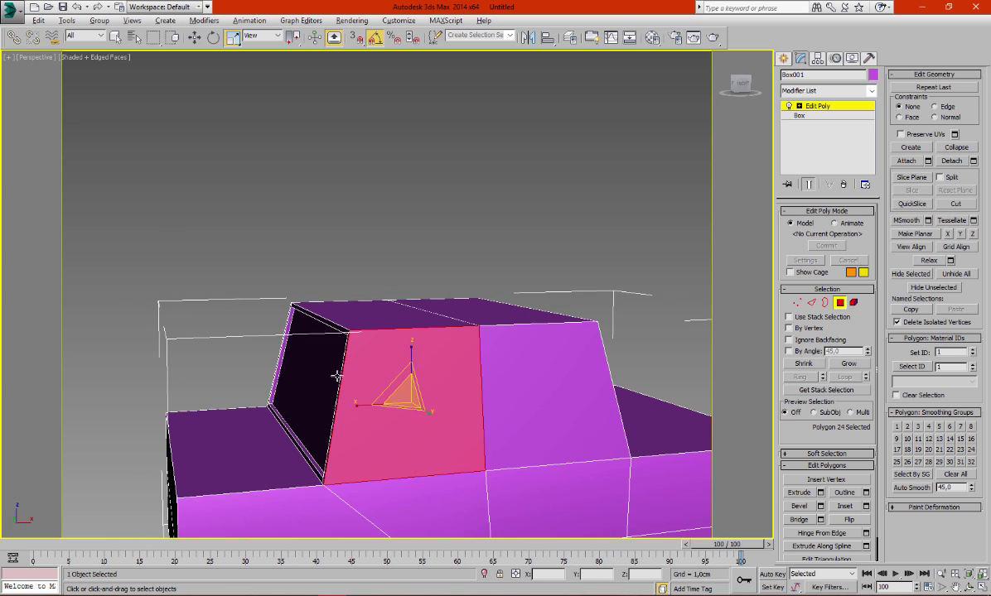
mouse_move(331, 373)
middle_mouse_down("alt")
mouse_move(495, 388)
mouse_move(506, 335)
mouse_move(450, 335)
middle_mouse_up("alt")
left_click(450, 334, "ctrl")
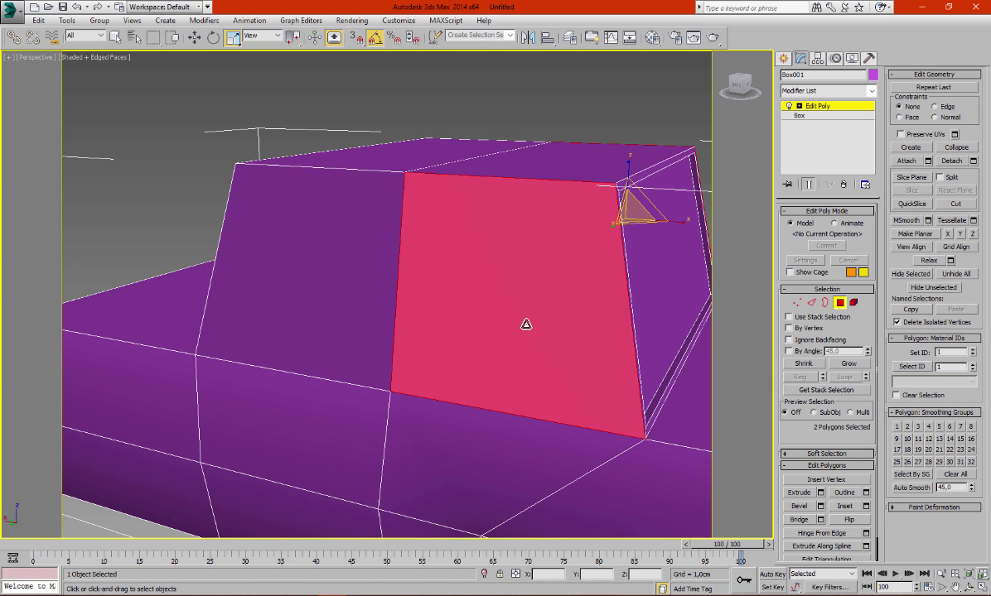
middle_click_drag(526, 326, 776, 489, "alt")
left_click(844, 506, "shift")
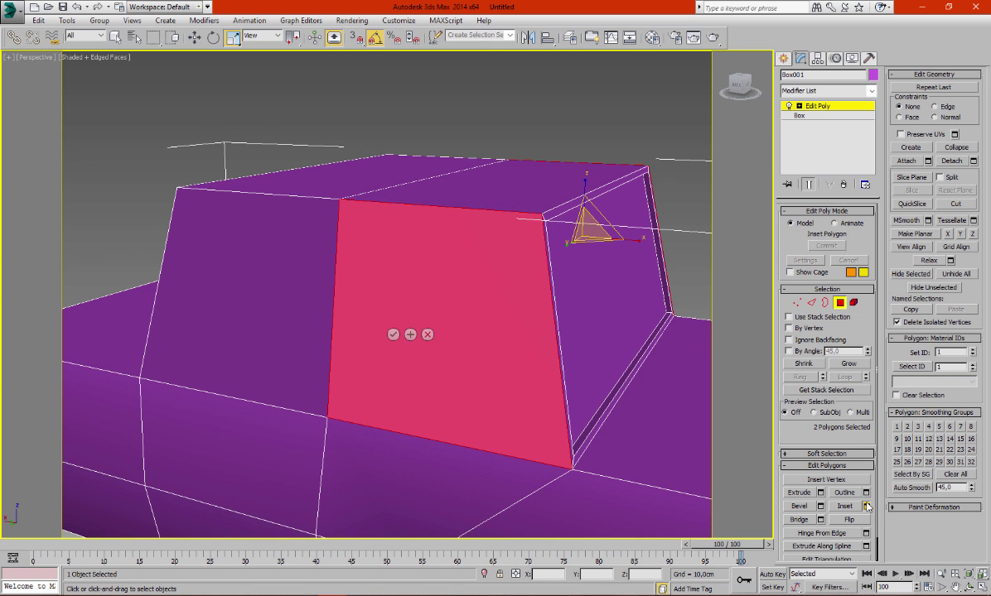
left_click(394, 335)
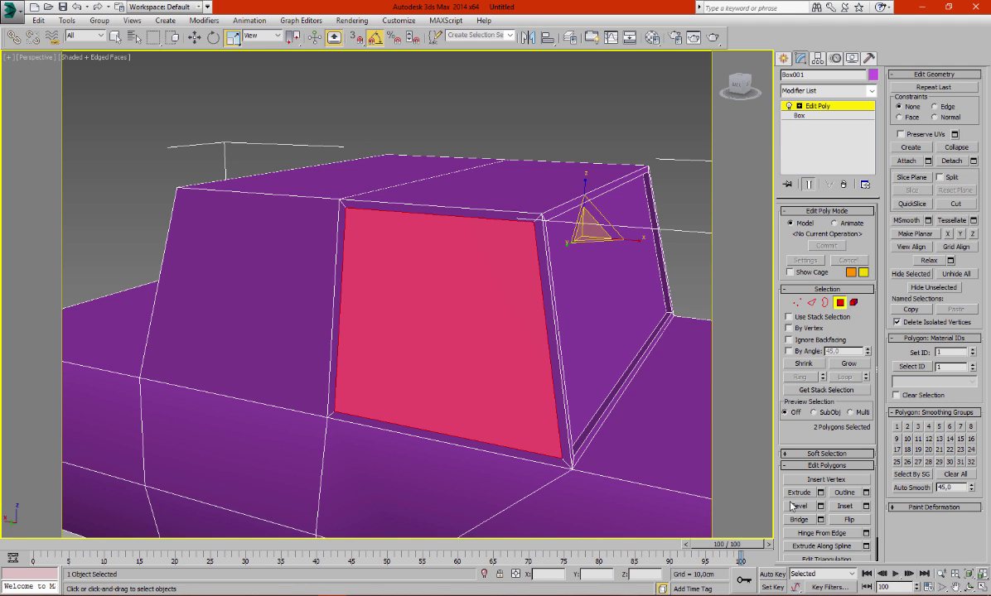
left_click(798, 492, "shift")
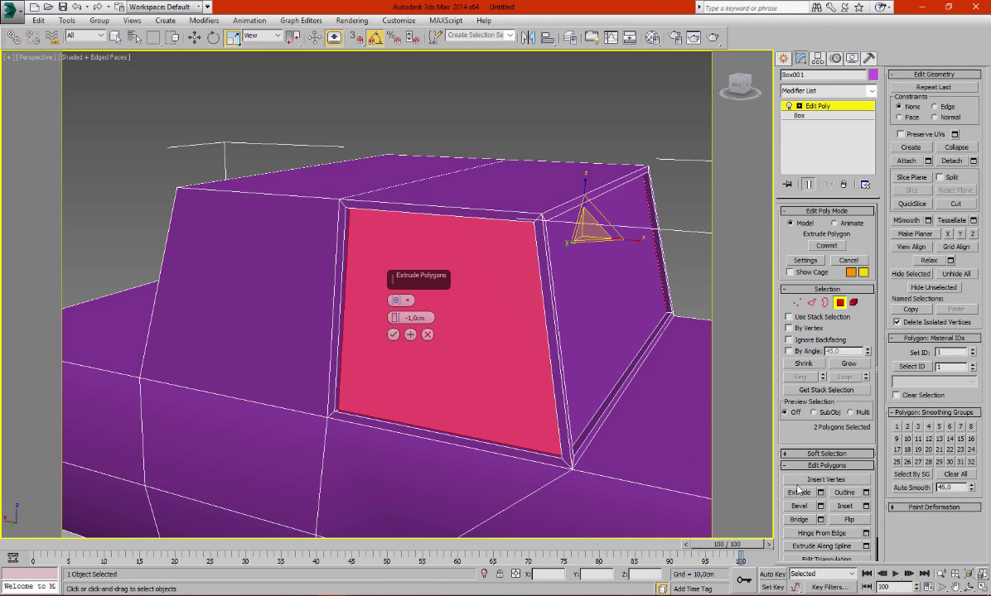
left_click(394, 334)
Inset two more cabin side faces by 1 cm and recess them -1 cm.
mouse_move(349, 336)
middle_mouse_down("alt")
mouse_move(436, 338)
mouse_move(412, 343)
mouse_move(485, 373)
mouse_move(396, 344)
mouse_move(472, 387)
mouse_move(513, 290)
middle_mouse_up("alt")
left_click(486, 373)
scroll(529, 296, "down", 5)
middle_click_drag(626, 324, 504, 239)
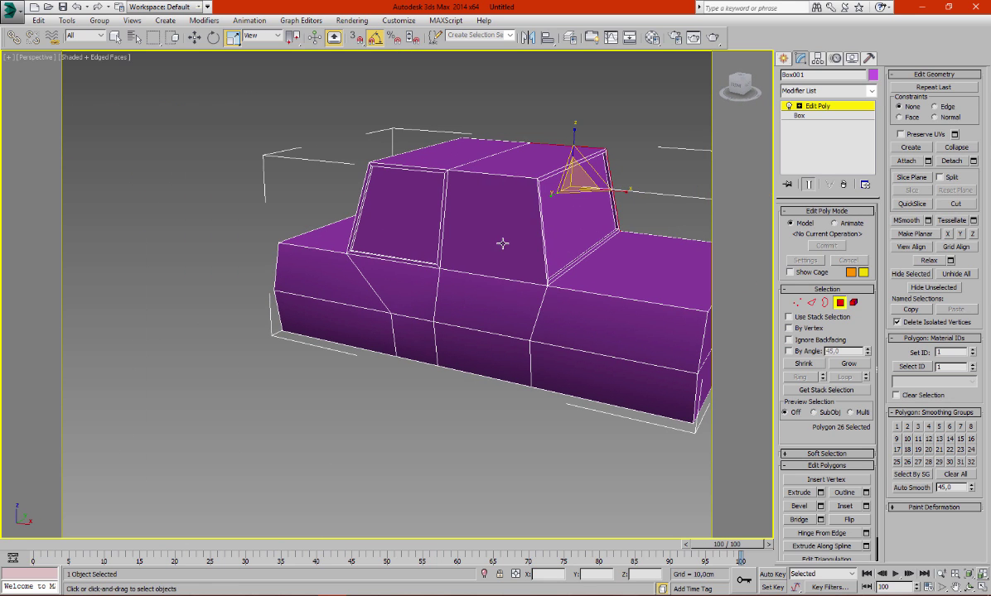
left_click(503, 248, "ctrl")
left_click(866, 505)
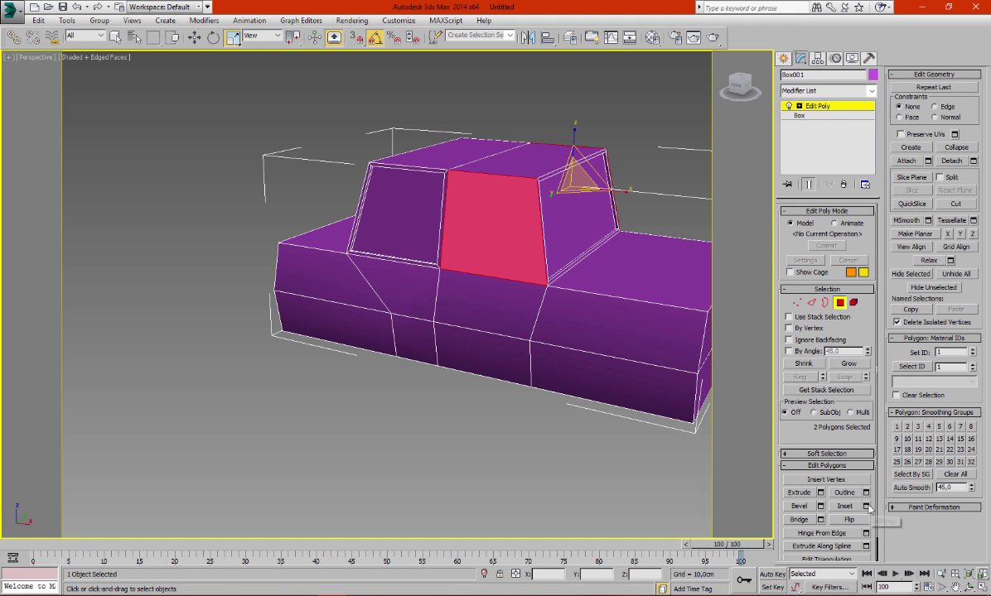
left_click(396, 339)
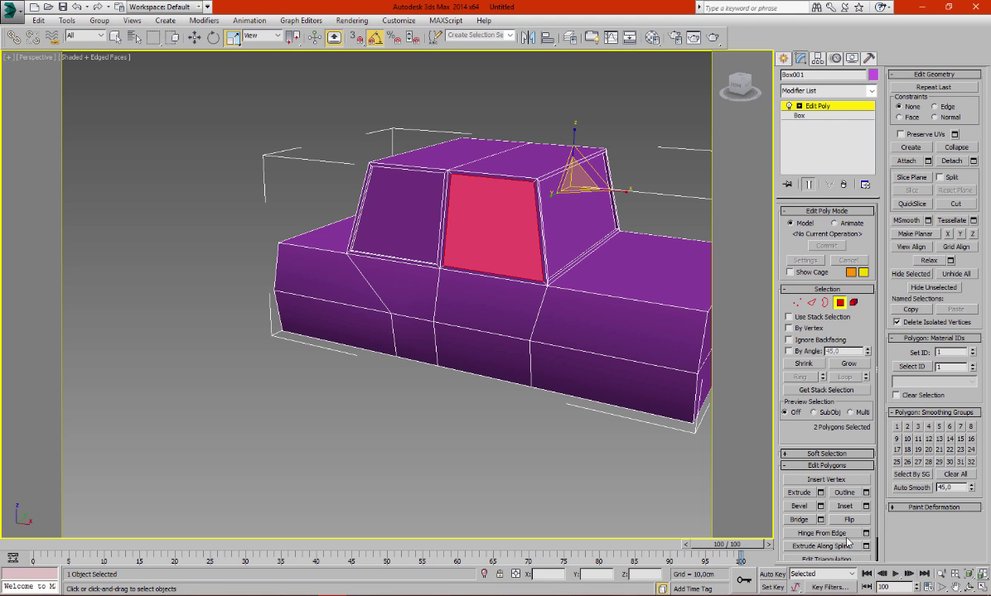
left_click(820, 492)
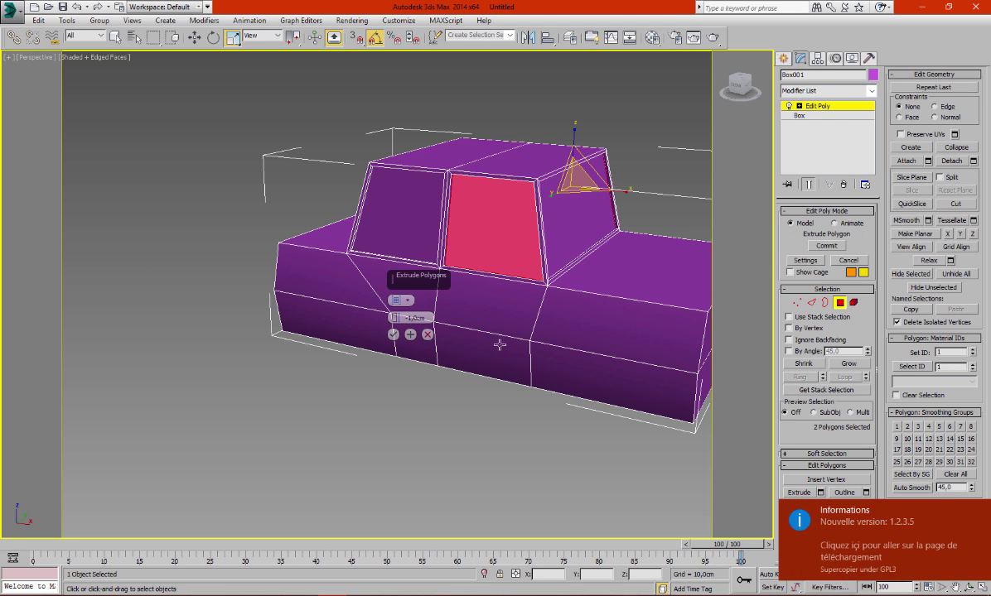
left_click(394, 337)
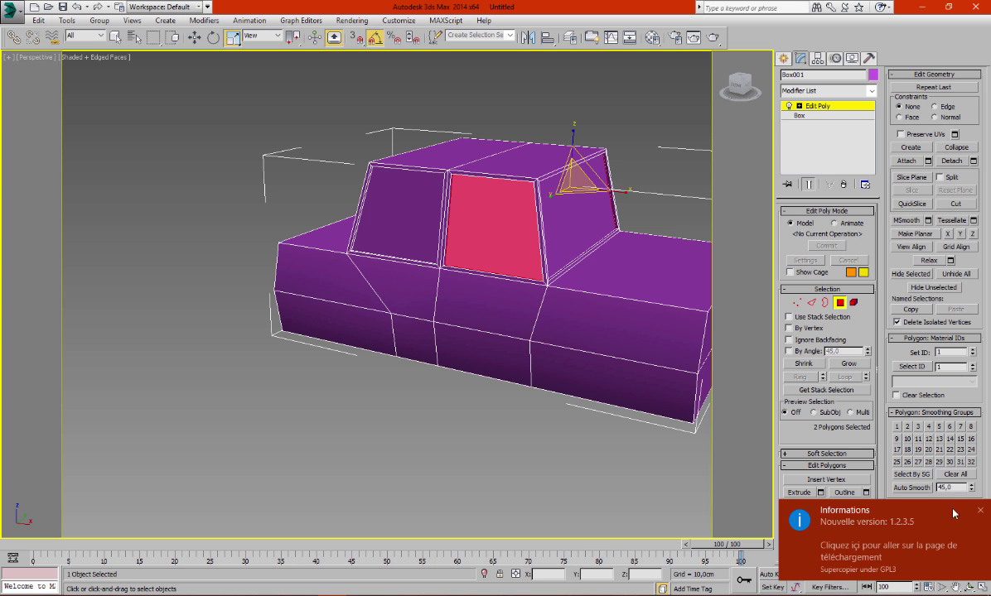
left_click(981, 511)
mouse_move(581, 419)
middle_mouse_down("alt")
mouse_move(603, 371)
mouse_move(611, 400)
middle_mouse_up("alt")
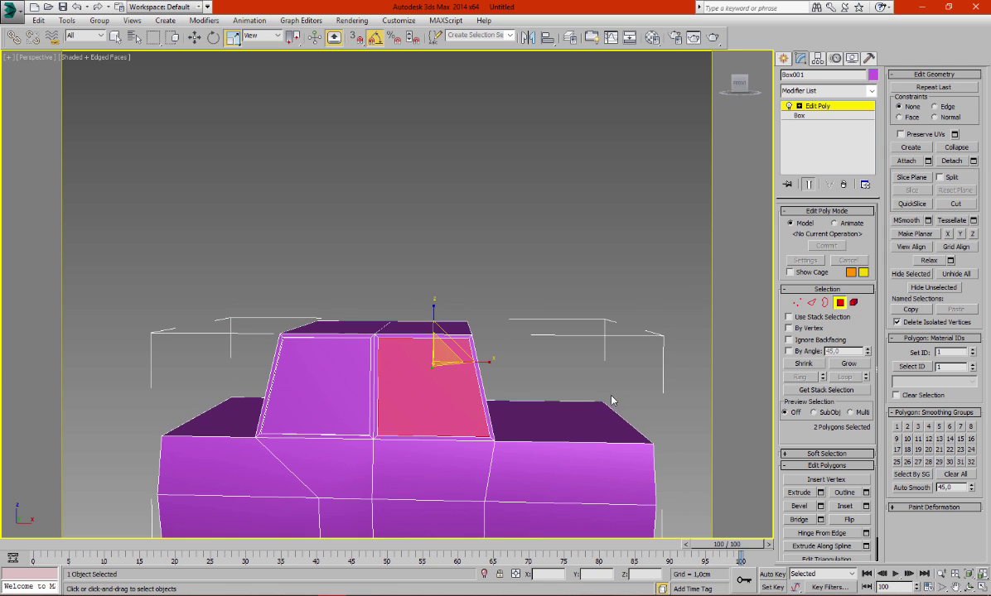
Enter vertex mode in a maximized Front view and select the car body's centre vertex column.
left_click(796, 302)
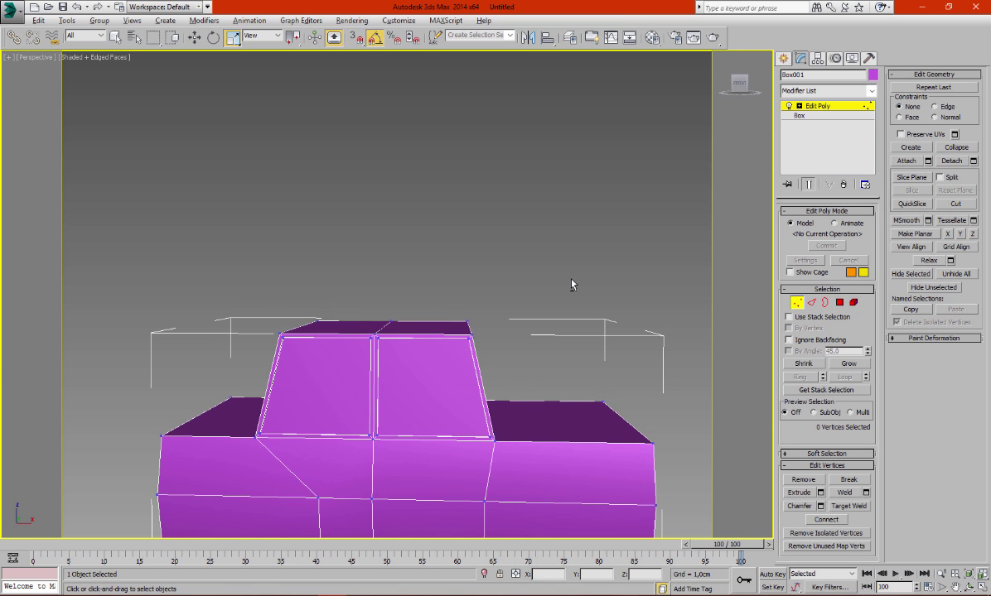
key("alt+w")
left_click(580, 203)
key("alt+w")
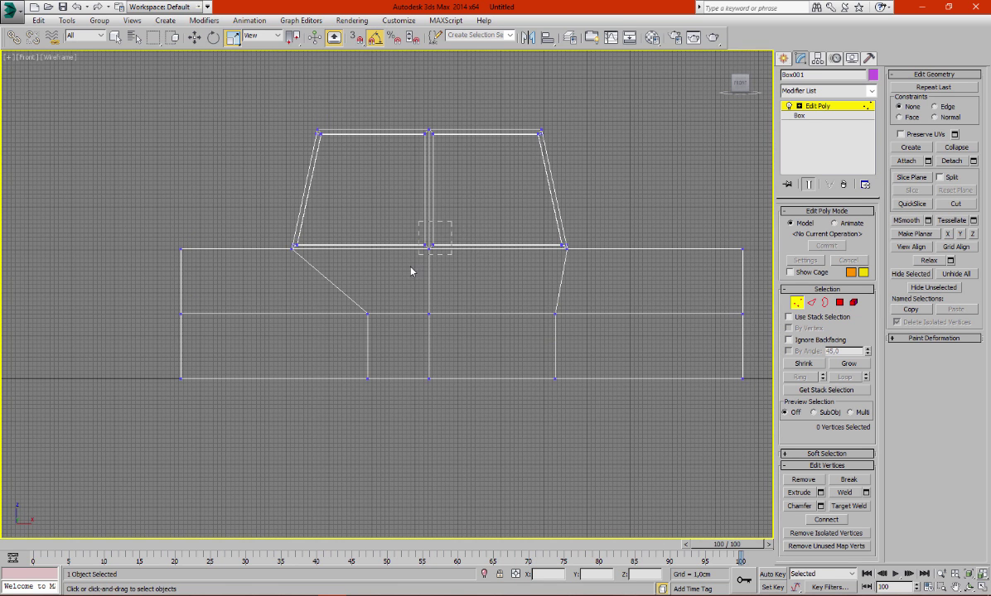
mouse_move(411, 271)
left_mouse_down()
mouse_move(418, 254)
mouse_move(468, 252)
mouse_move(420, 327)
mouse_move(481, 317)
left_mouse_up()
left_click(195, 38)
middle_click_drag(550, 313, 543, 332)
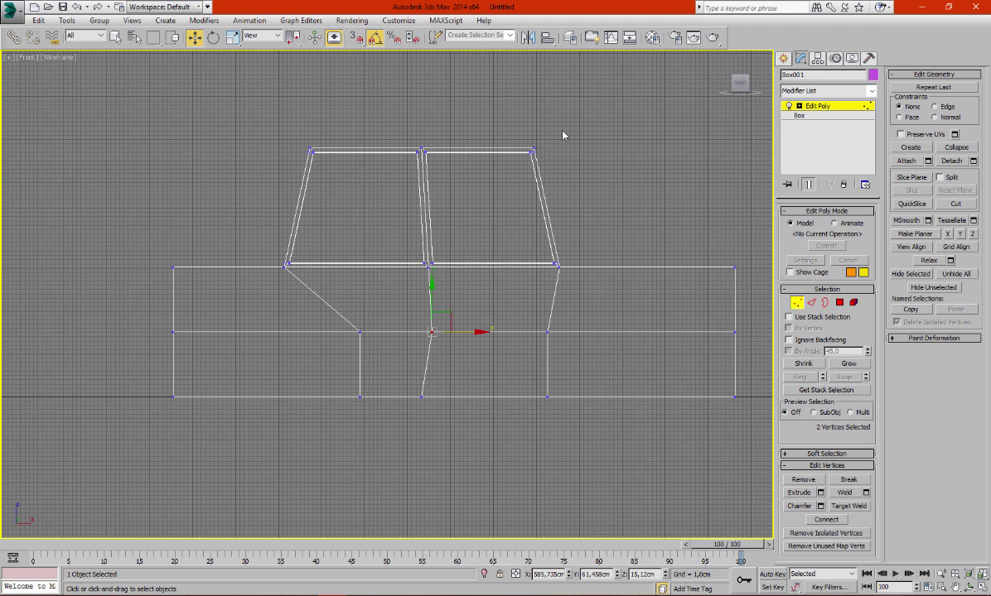
Shift the cabin's top-middle vertices slightly left; try moving the middle column, then undo it.
mouse_move(522, 126)
left_mouse_down()
mouse_move(554, 160)
mouse_move(567, 153)
left_mouse_up()
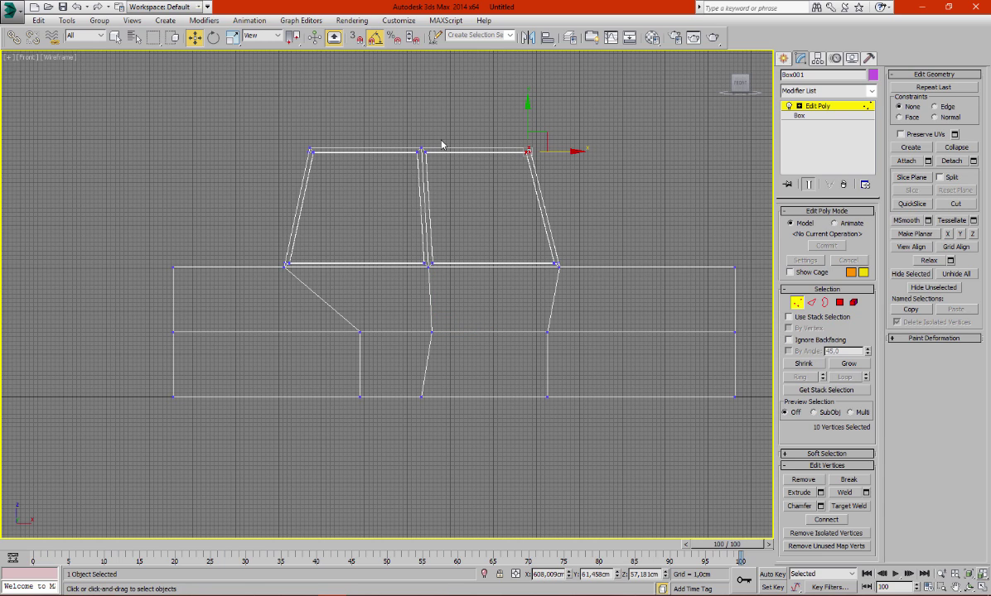
left_click_drag(452, 159, 405, 137)
left_click_drag(463, 150, 446, 150)
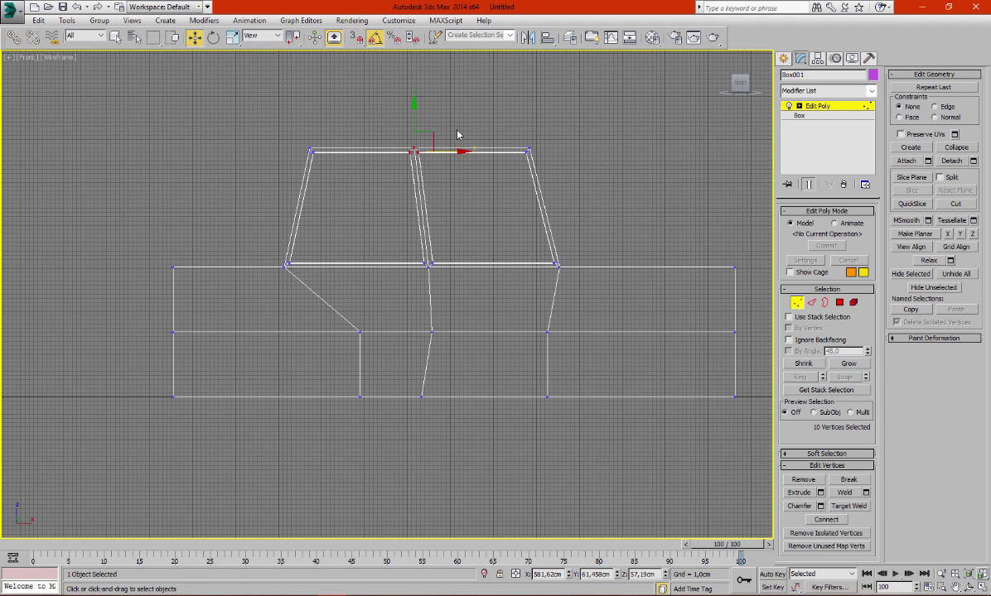
left_click_drag(391, 302, 395, 289)
left_click_drag(469, 210, 456, 209)
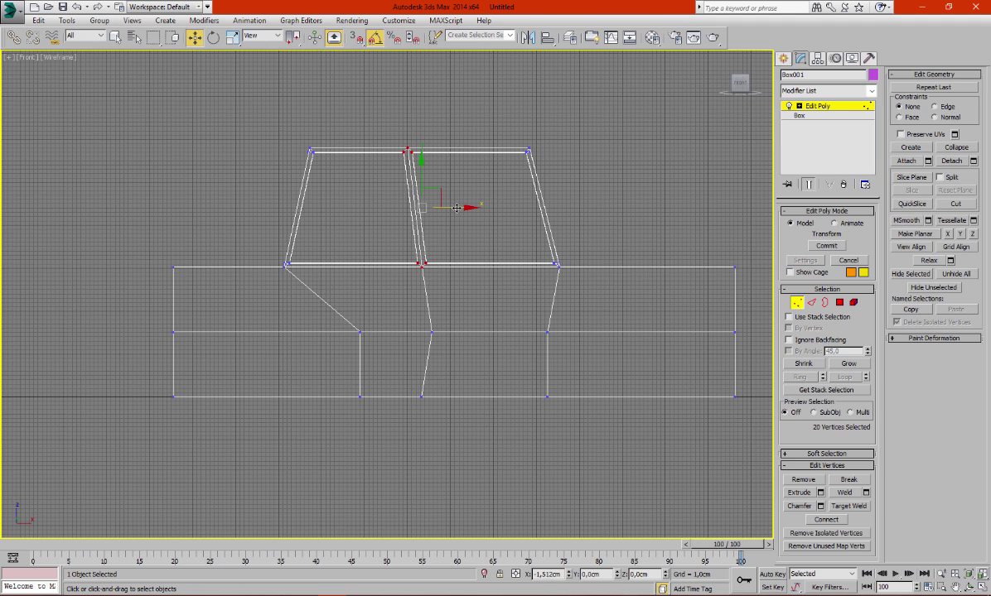
key("ctrl+z")
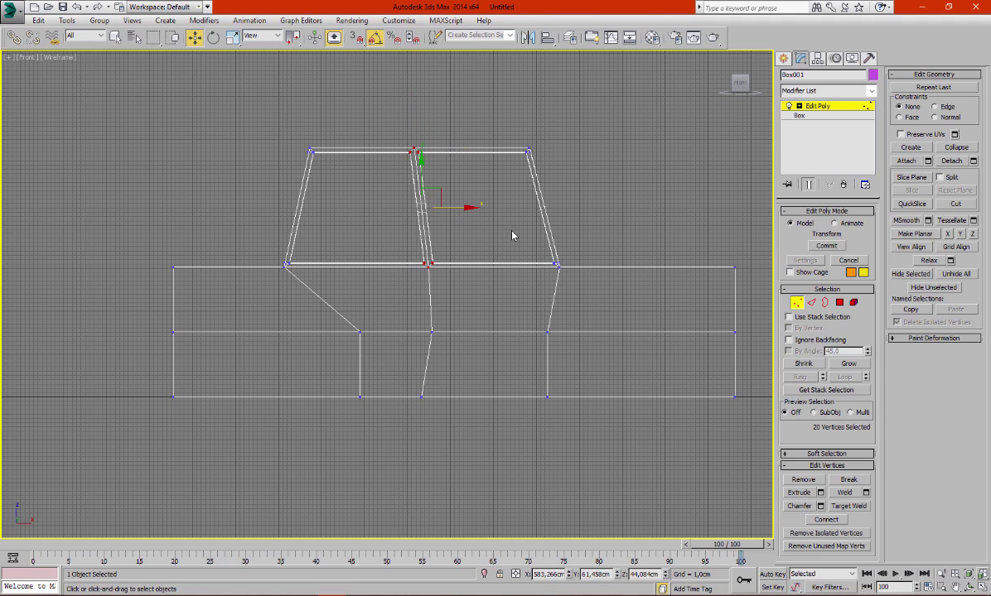
In a maximized Perspective view, lower the rear top corner and raise the opposite top corner slightly.
left_click(515, 239)
key("alt+w")
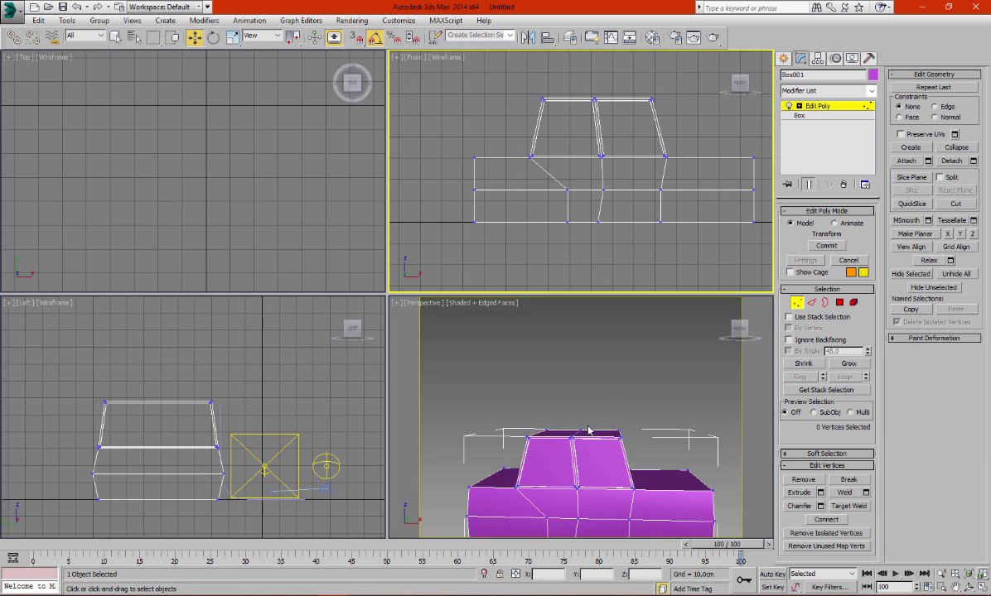
middle_click(614, 405)
key("alt+w")
middle_click_drag(615, 404, 557, 344)
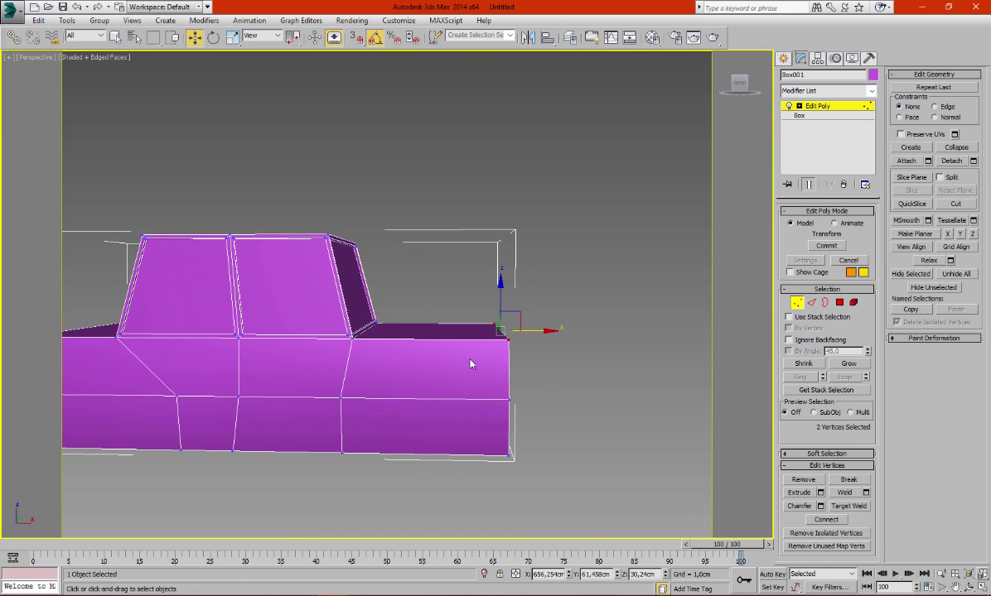
mouse_move(469, 358)
left_mouse_down()
mouse_move(505, 284)
mouse_move(499, 303)
left_mouse_up()
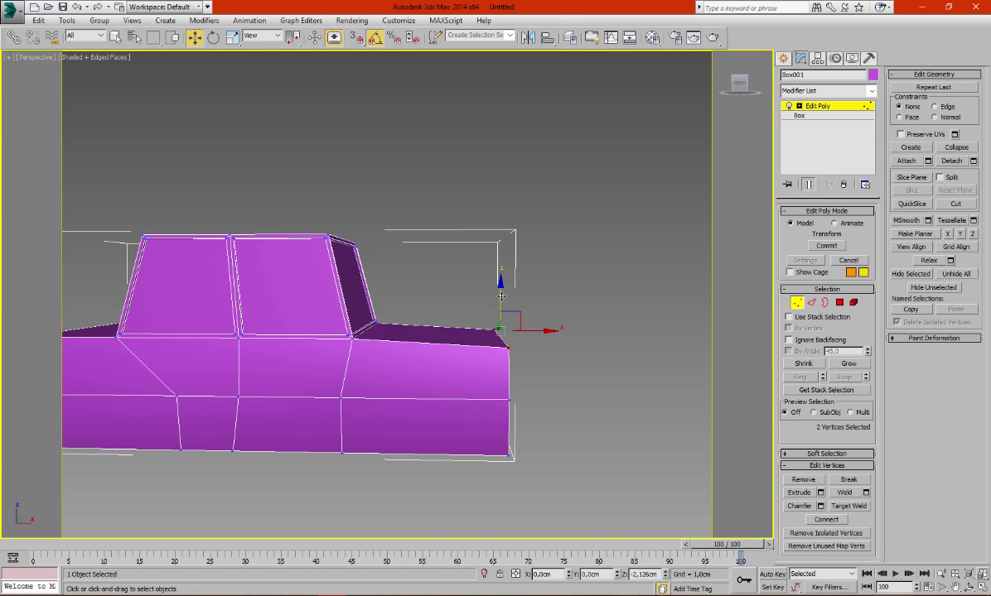
middle_click_drag(394, 316, 503, 325, "alt")
mouse_move(368, 360)
left_mouse_down()
mouse_move(390, 315)
mouse_move(383, 300)
left_mouse_up()
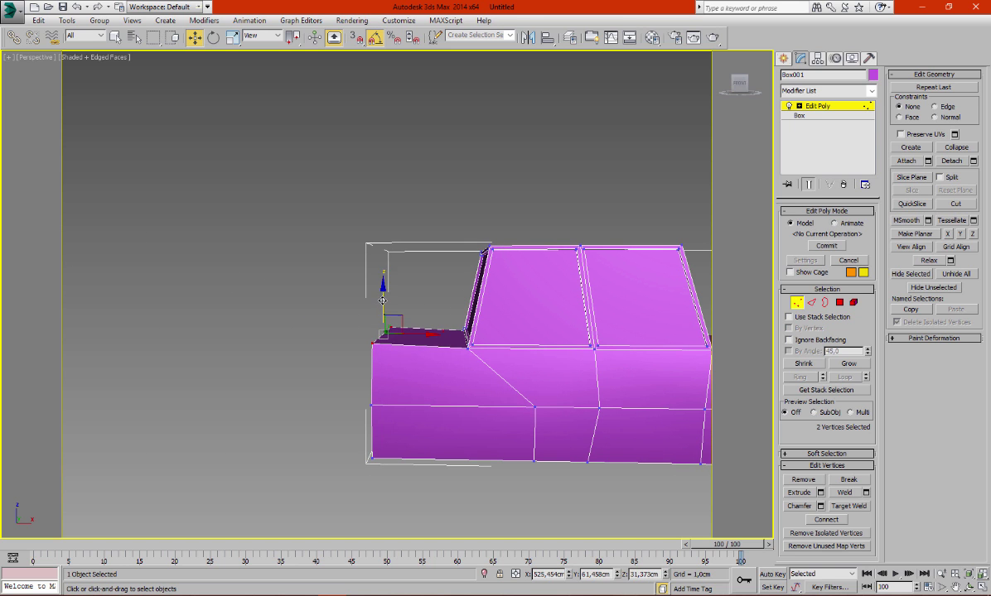
mouse_move(485, 320)
middle_mouse_down()
mouse_move(412, 314)
mouse_move(429, 314)
middle_mouse_up()
Raise both bottom corners of the car body slightly in the maximized Front view.
key("alt+w")
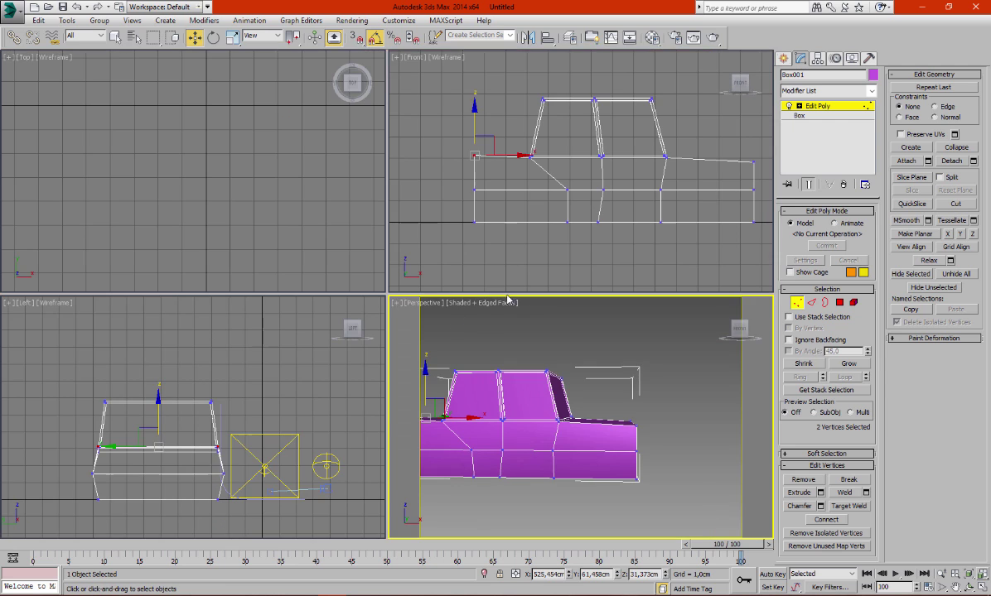
key("alt+w")
middle_click_drag(623, 214, 568, 178)
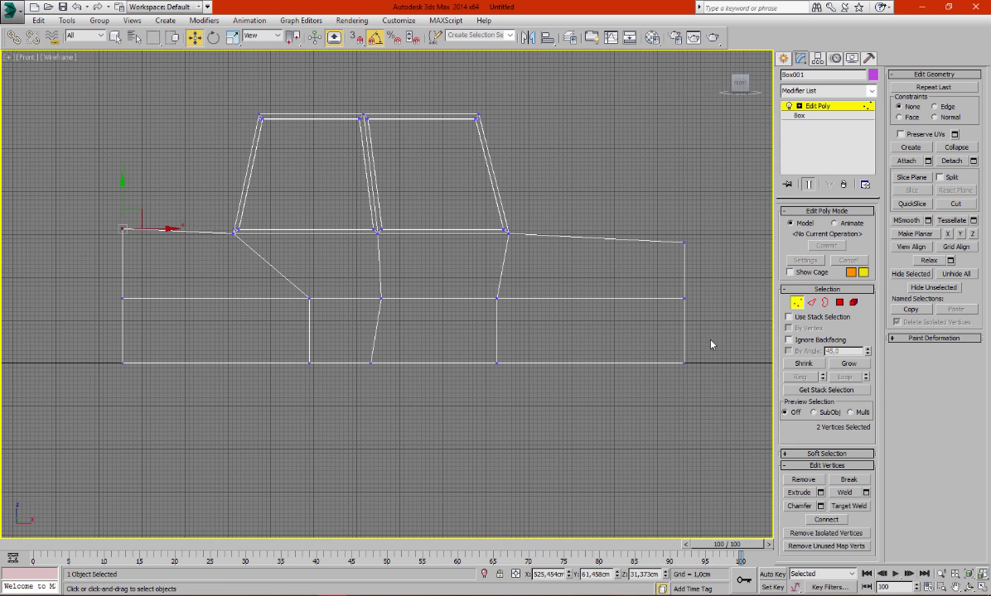
left_click(685, 363)
left_click_drag(685, 363, 684, 356)
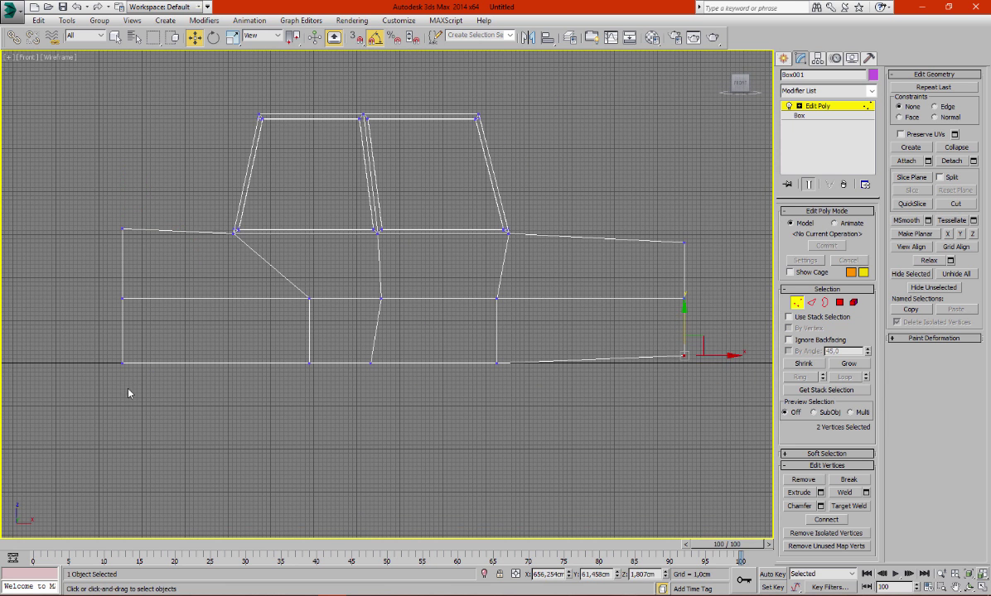
left_click(122, 363)
left_click_drag(120, 325, 120, 320)
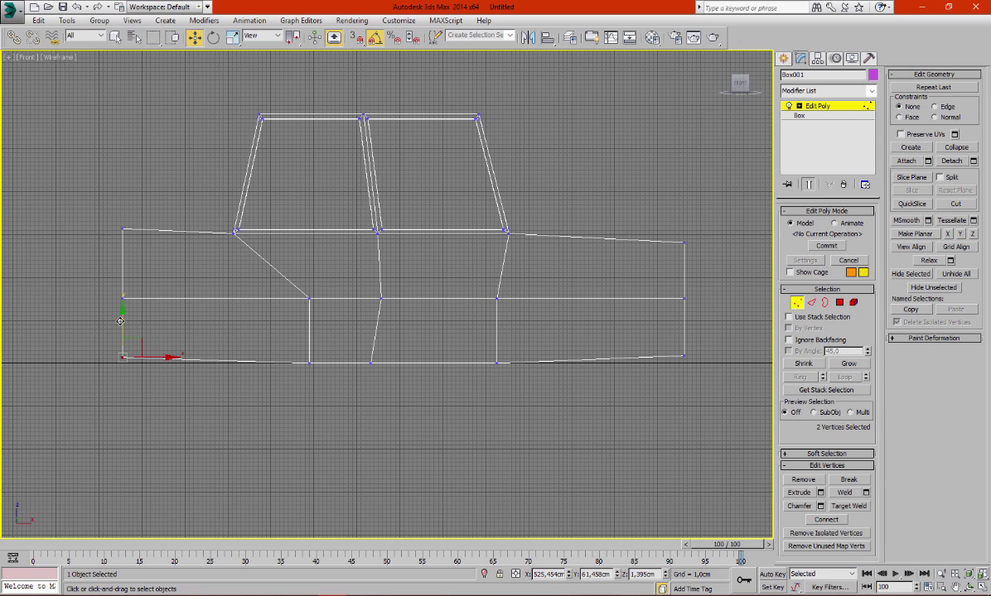
Push the left and right mid-height vertices outward to angle both ends.
left_click(684, 298)
left_click_drag(718, 299, 726, 301)
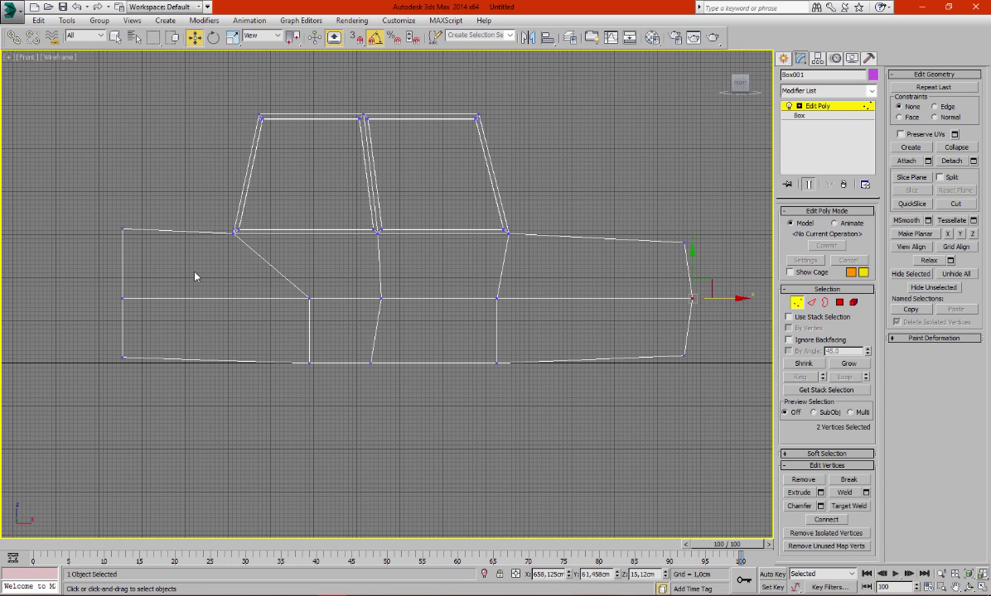
left_click(123, 298)
left_click_drag(153, 299, 148, 299)
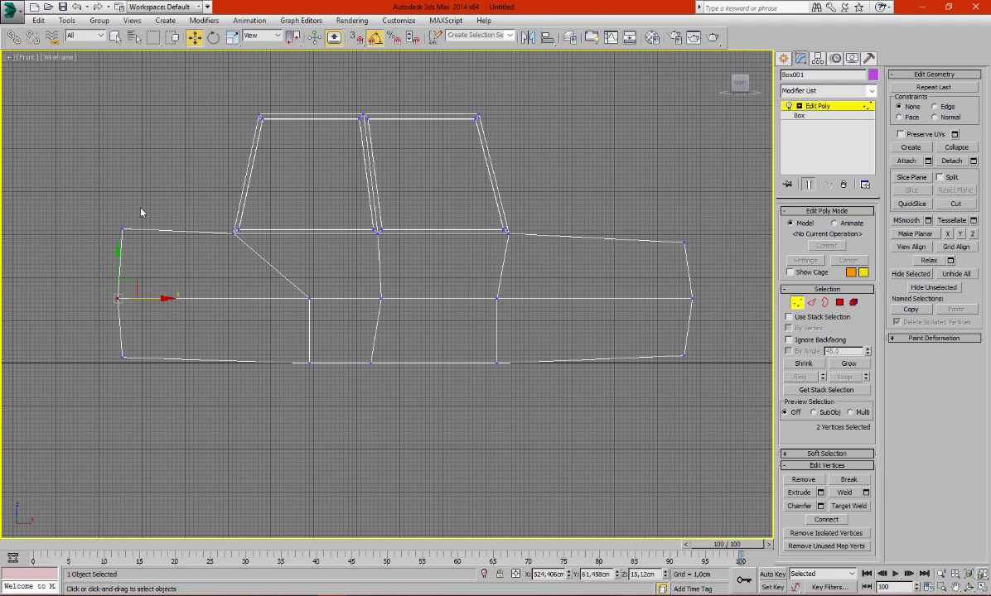
Nudge the top-left corner vertices slightly left and select the bottom-right corner vertices.
left_click(122, 229)
left_click(162, 230)
left_click_drag(153, 213, 85, 240)
left_click_drag(154, 228, 144, 228)
middle_click_drag(531, 314, 498, 309)
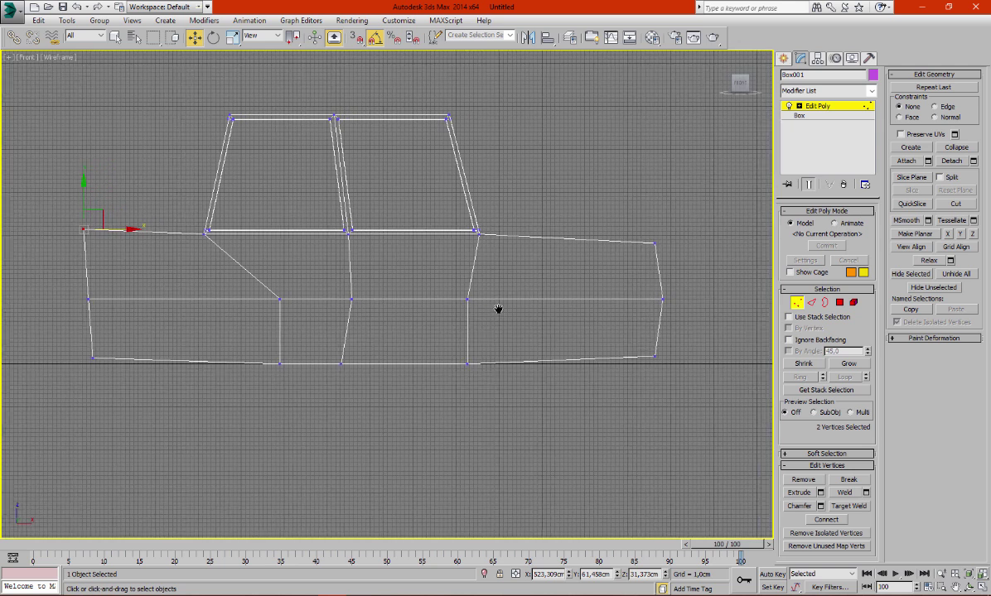
left_click_drag(636, 343, 693, 357)
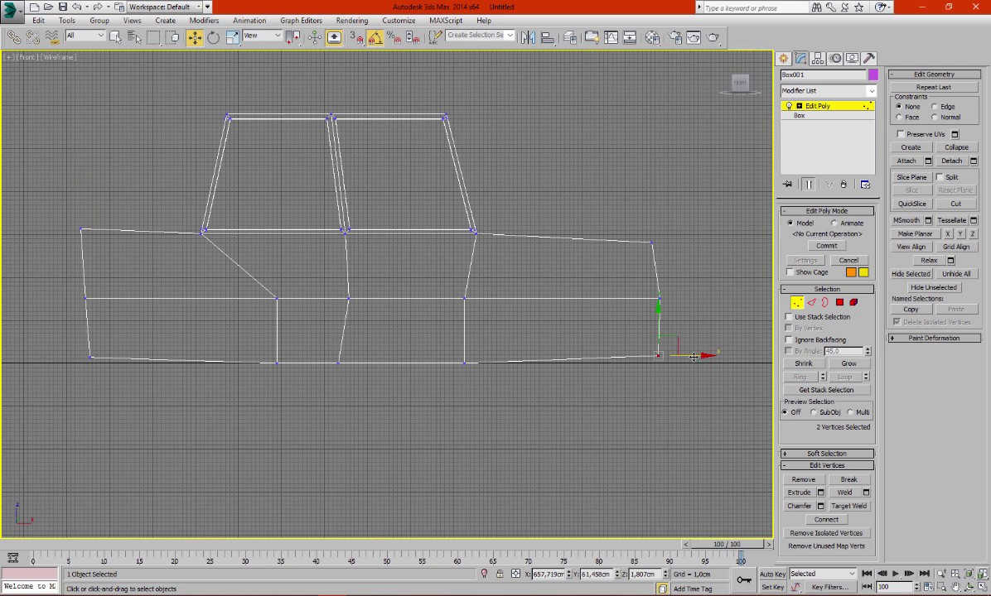
key("alt+w")
key("alt+w")
Leave vertex level and orbit the Perspective view to a side-on view of the car.
scroll(664, 401, "down", 5)
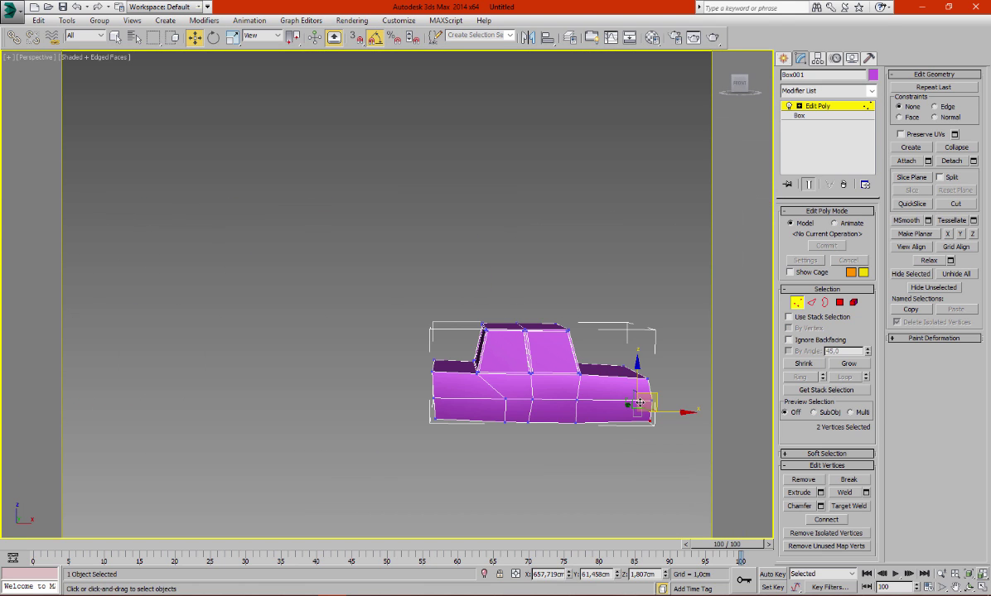
middle_click_drag(664, 401, 617, 401)
middle_click_drag(614, 336, 511, 378, "alt")
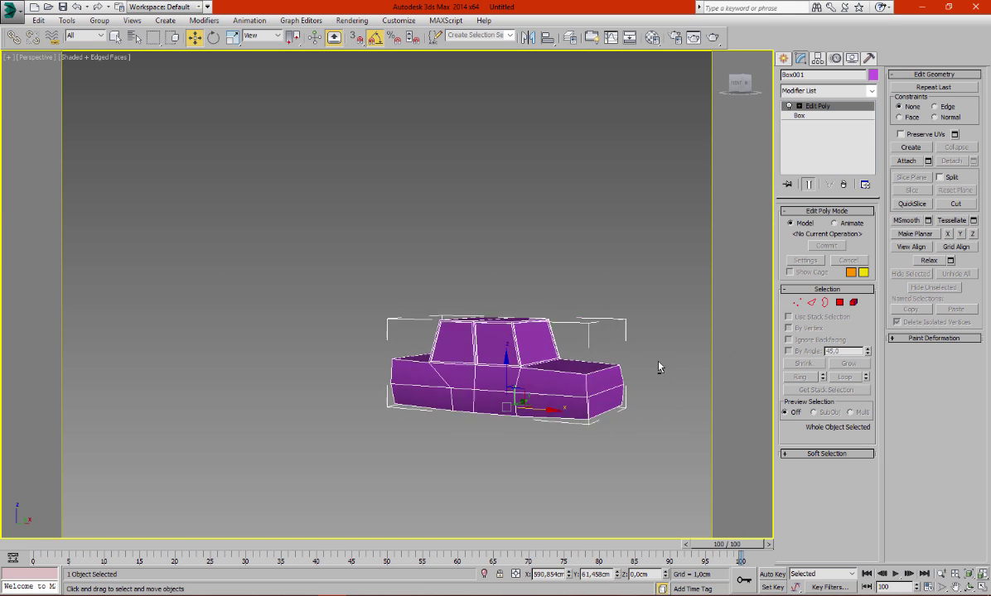
key("1")
scroll(511, 378, "up", 8)
scroll(511, 378, "down", 4)
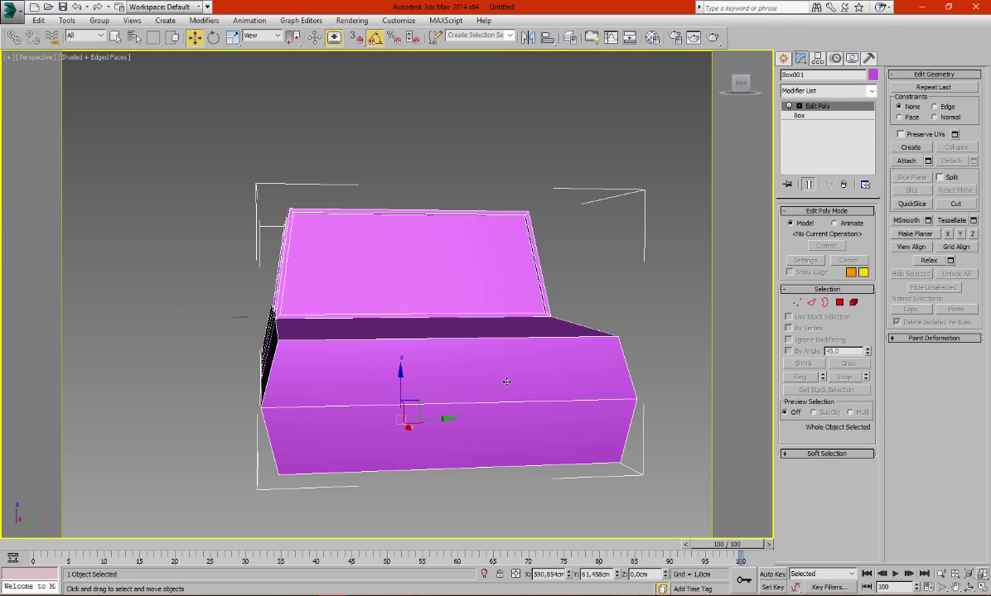
middle_click_drag(555, 326, 580, 348, "alt")
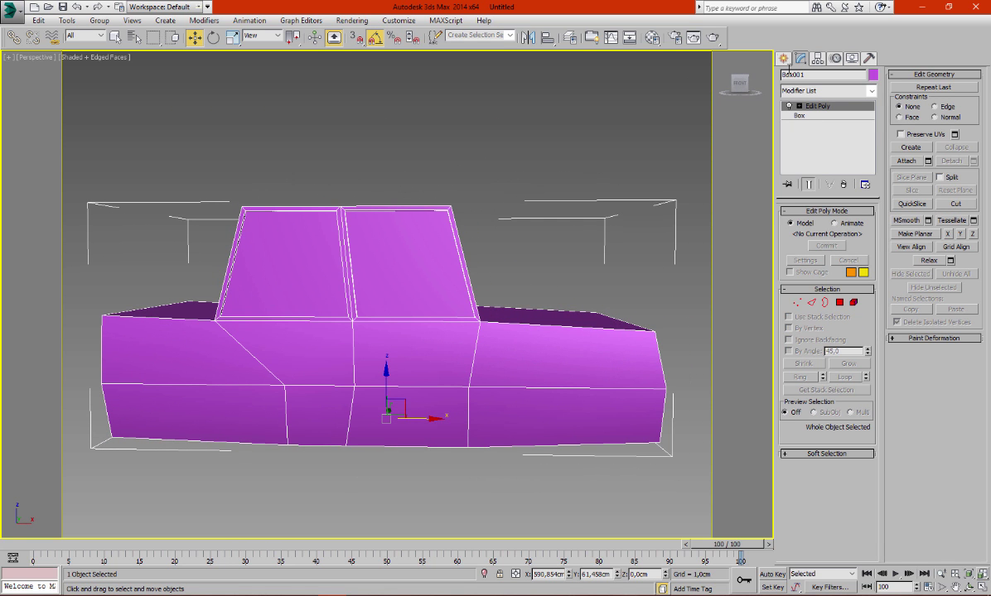
left_click(783, 58)
Draw a wheel cylinder at the car's lower right in Front view, radius 10 cm, height 3 cm.
left_click(805, 157)
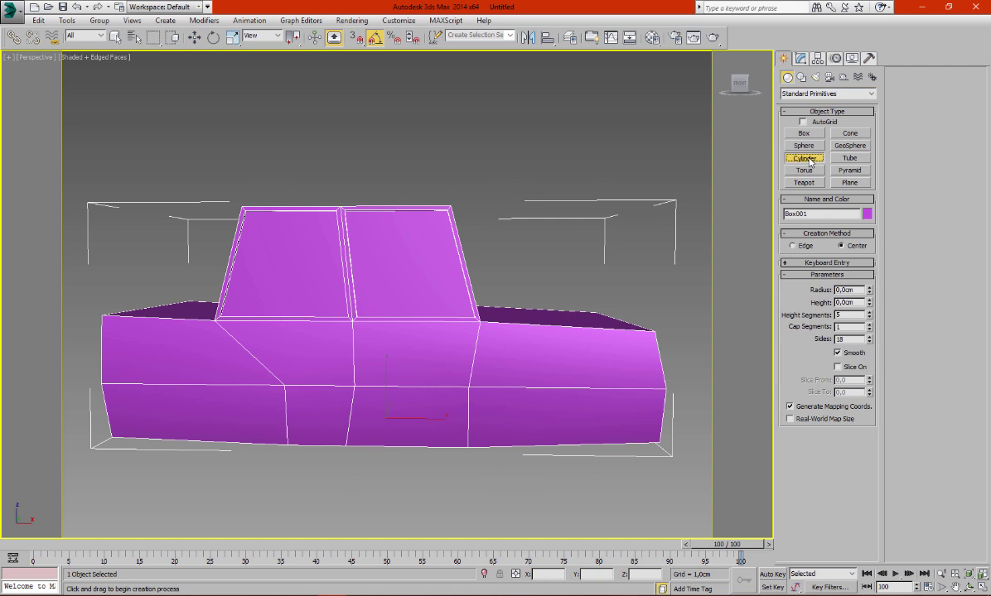
middle_click_drag(560, 342, 505, 383, "alt")
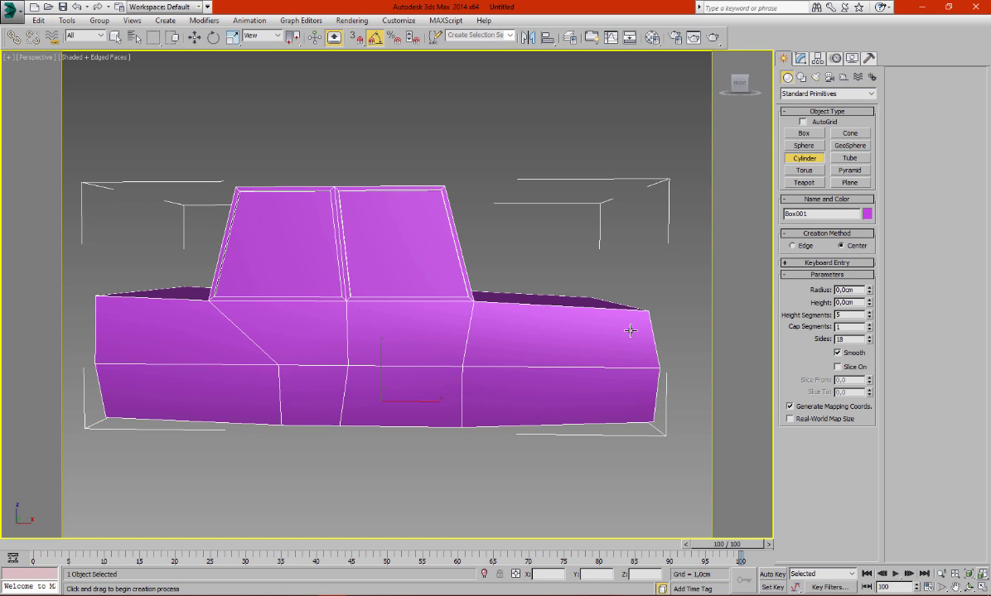
key("alt+w")
key("alt+w")
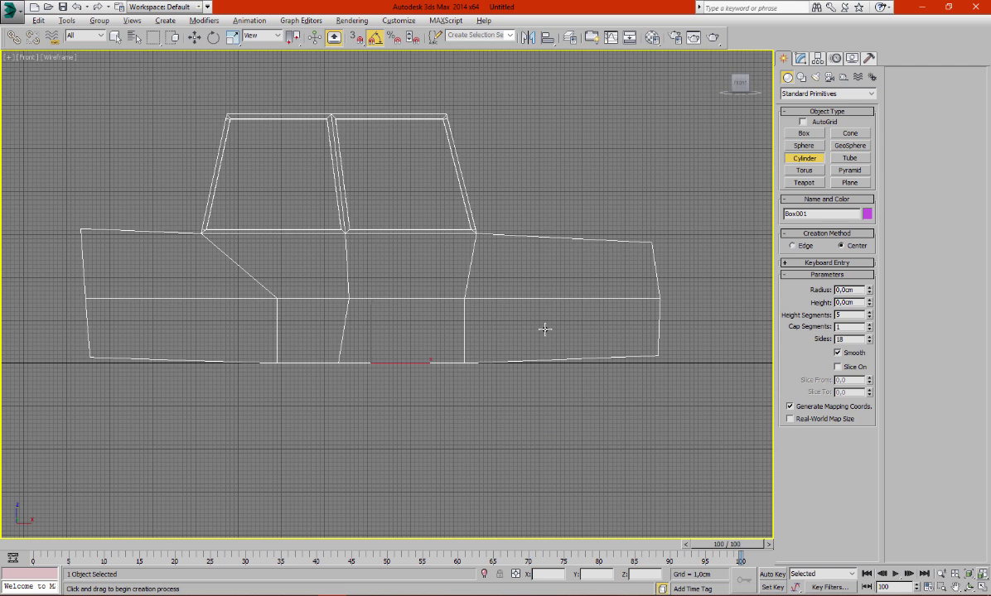
left_click_drag(544, 329, 520, 359)
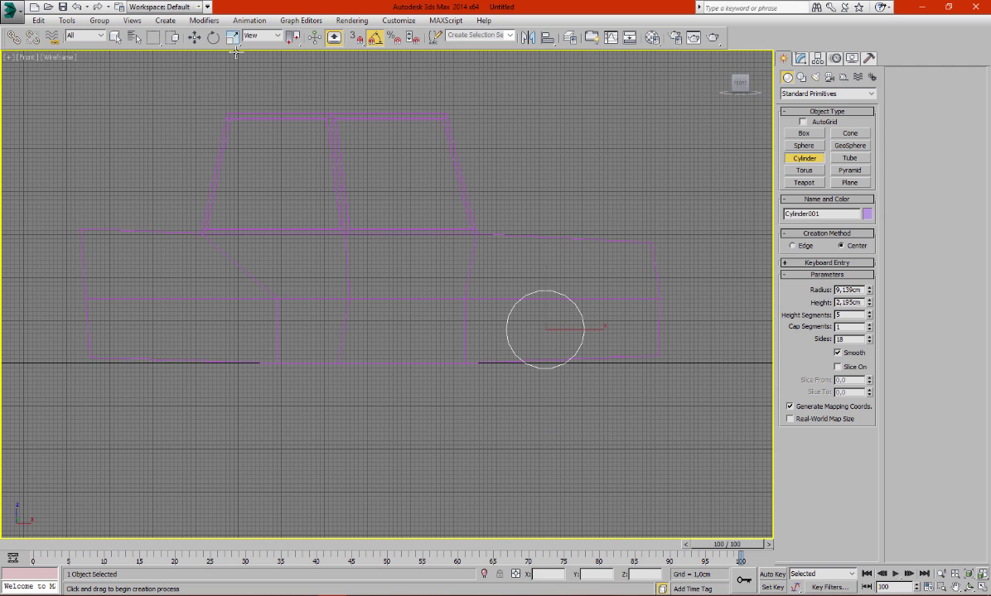
left_click(193, 38)
left_click(801, 57)
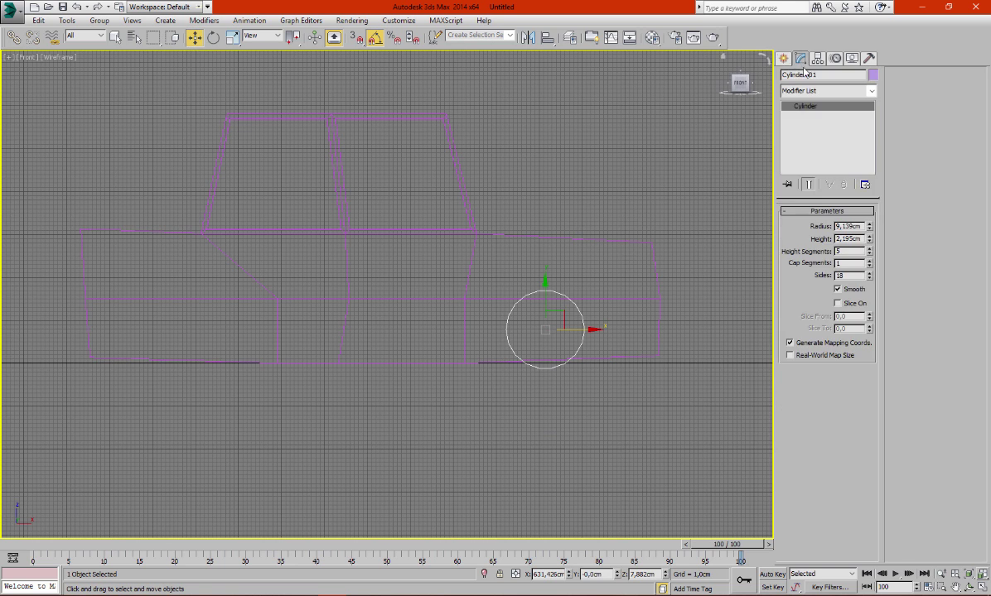
type("10")
key("Tab")
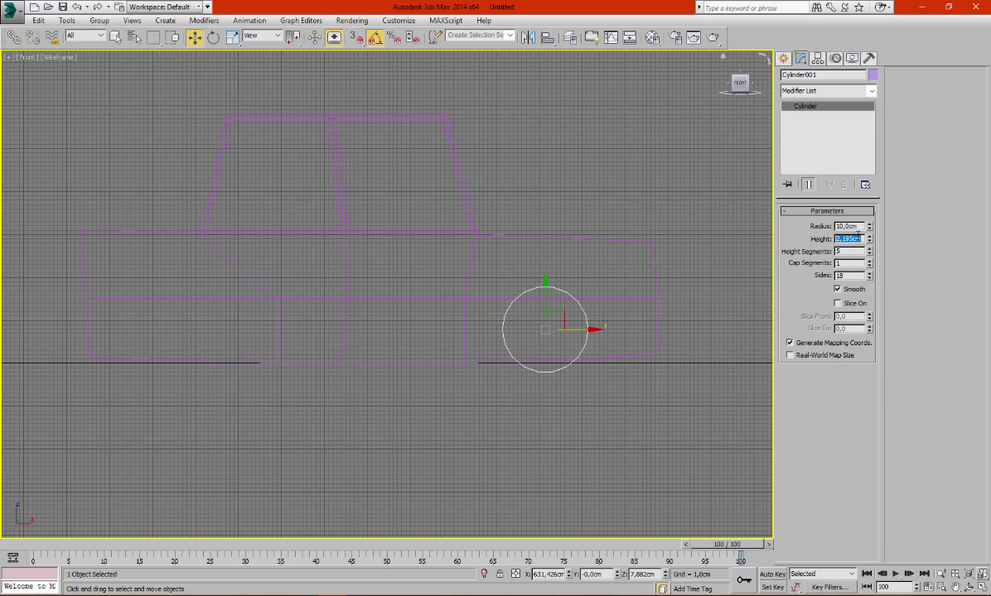
type("3")
key("Return")
Clone the wheel cylinder as a copy to the car's left end and select both wheels.
mouse_move(563, 311)
left_mouse_down()
mouse_move(520, 326)
mouse_move(552, 342)
mouse_move(234, 342)
left_mouse_up()
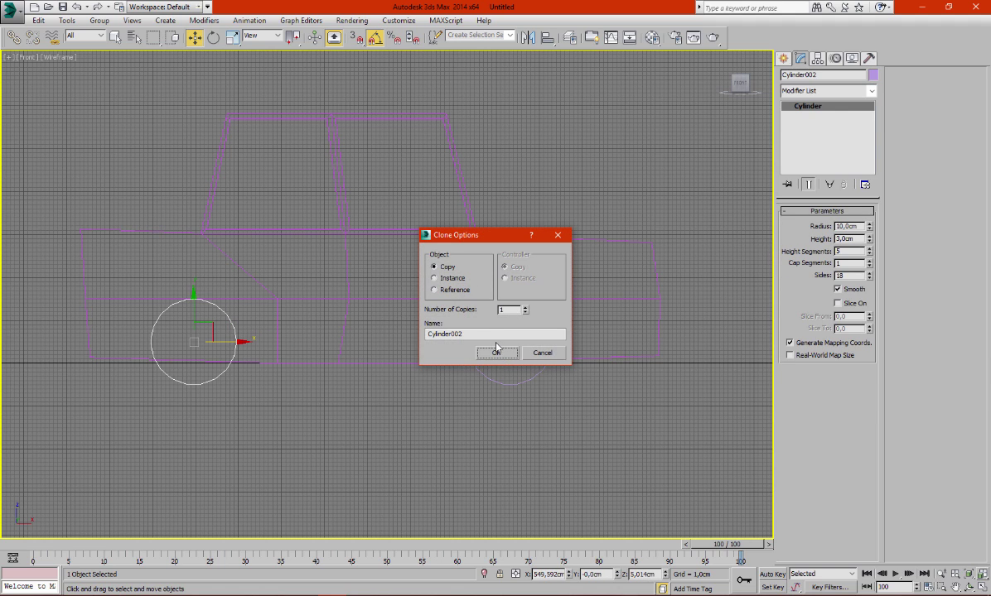
left_click(434, 278)
left_click(497, 353)
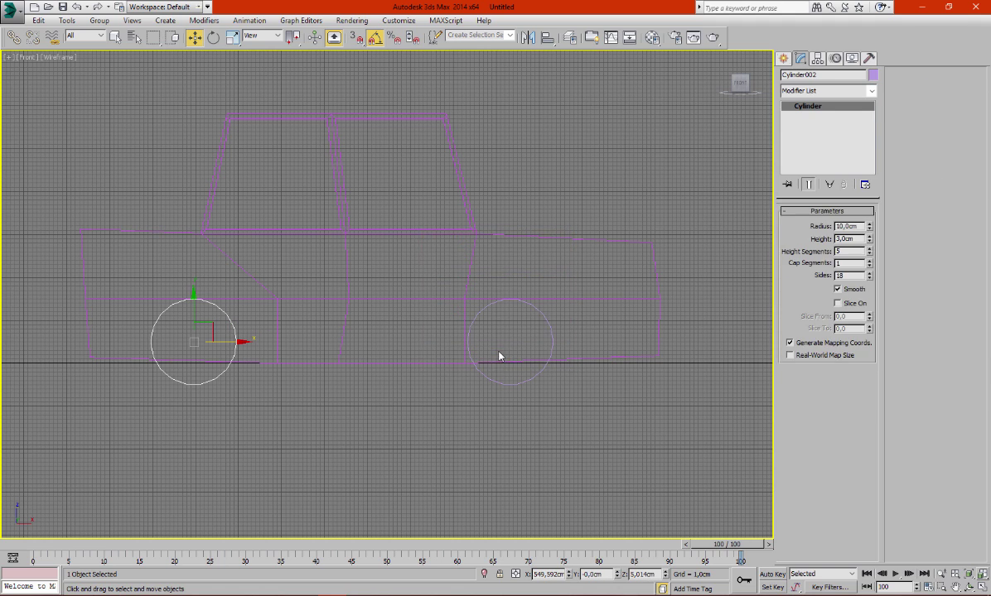
key("ctrl+z")
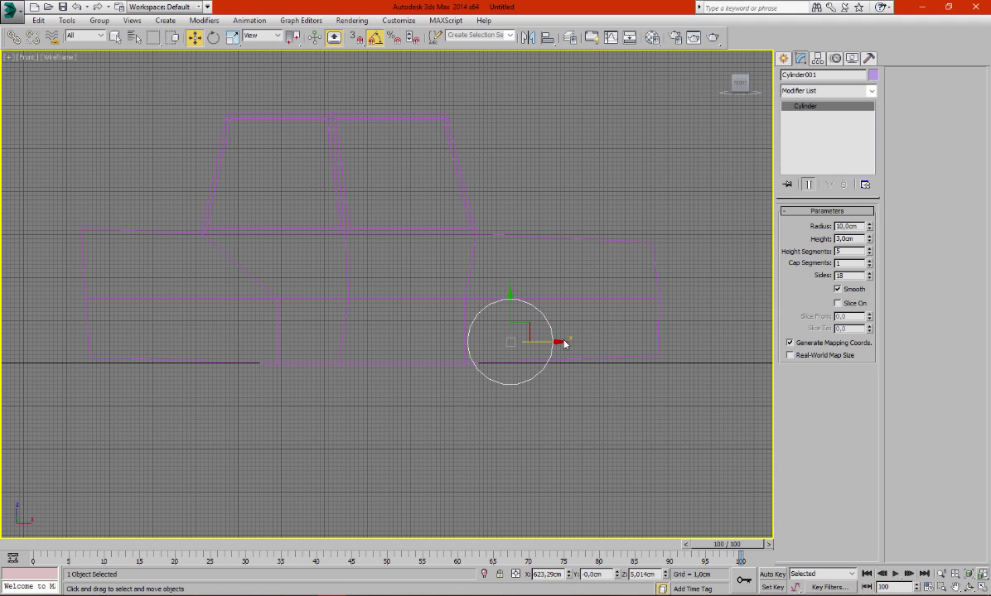
left_click_drag(551, 343, 251, 341, "shift")
left_click(455, 268)
left_click(496, 353)
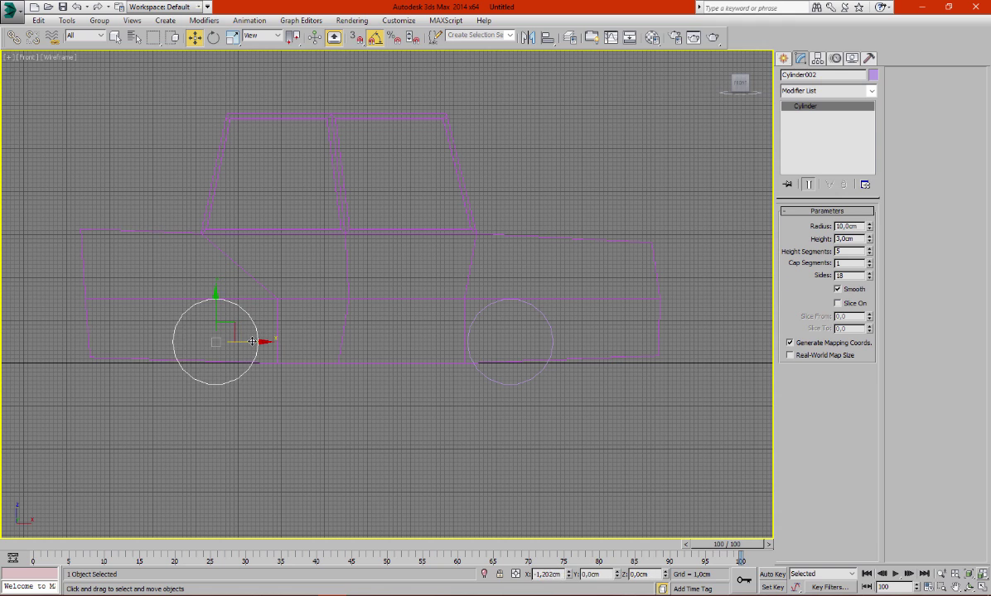
left_click(479, 310, "ctrl")
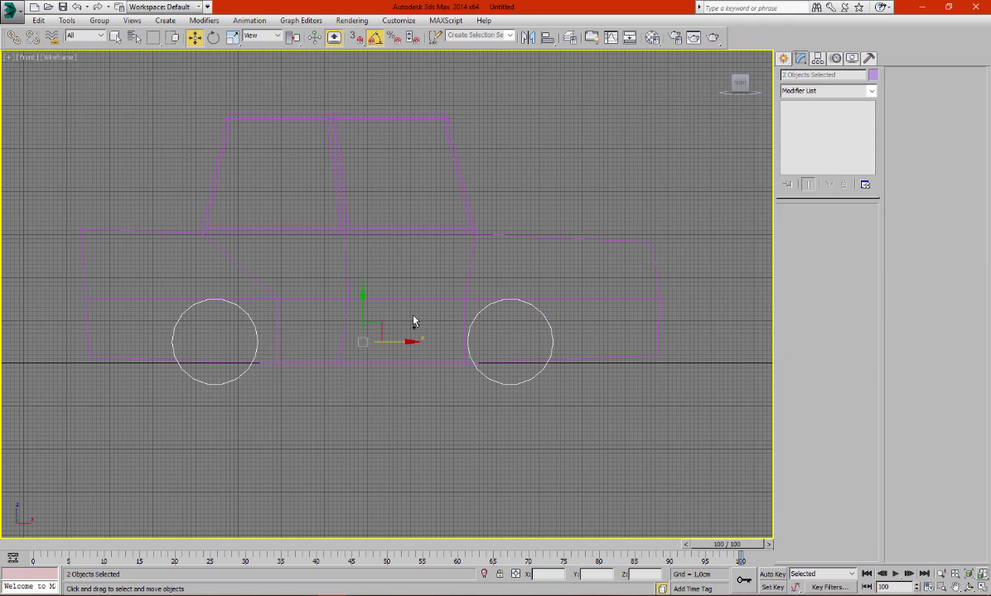
Set Height Segments to 1 on both Cylinder001 and Cylinder002 in the Perspective view.
key("alt+w")
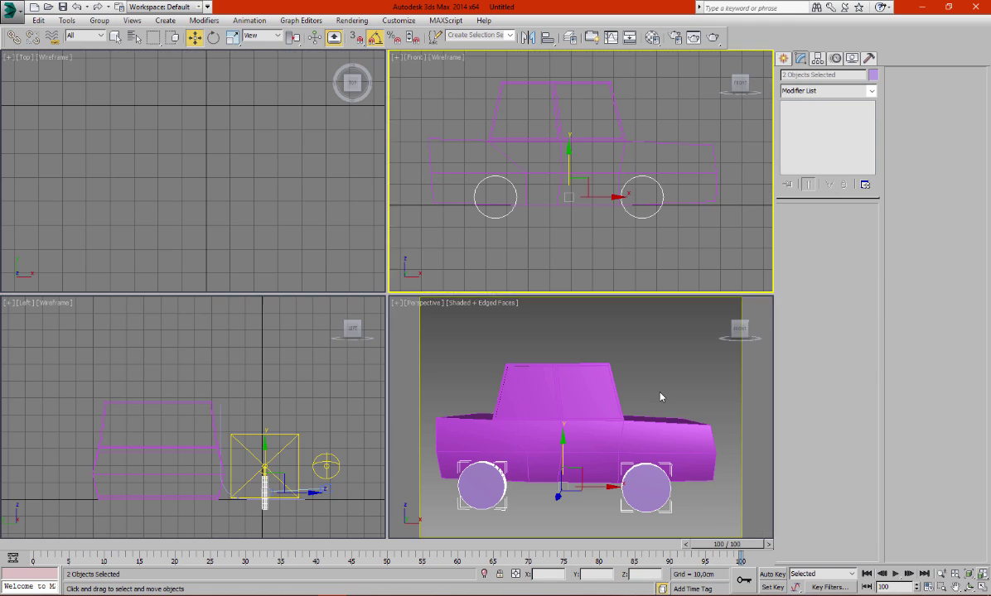
middle_click(660, 397)
key("alt+w")
middle_click_drag(655, 380, 556, 363, "alt")
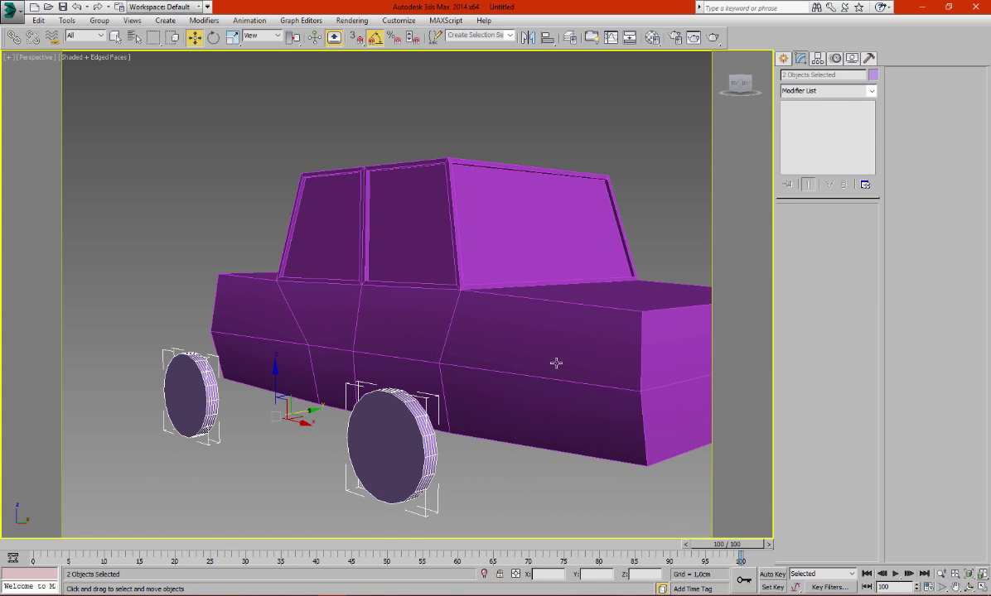
left_click(402, 437)
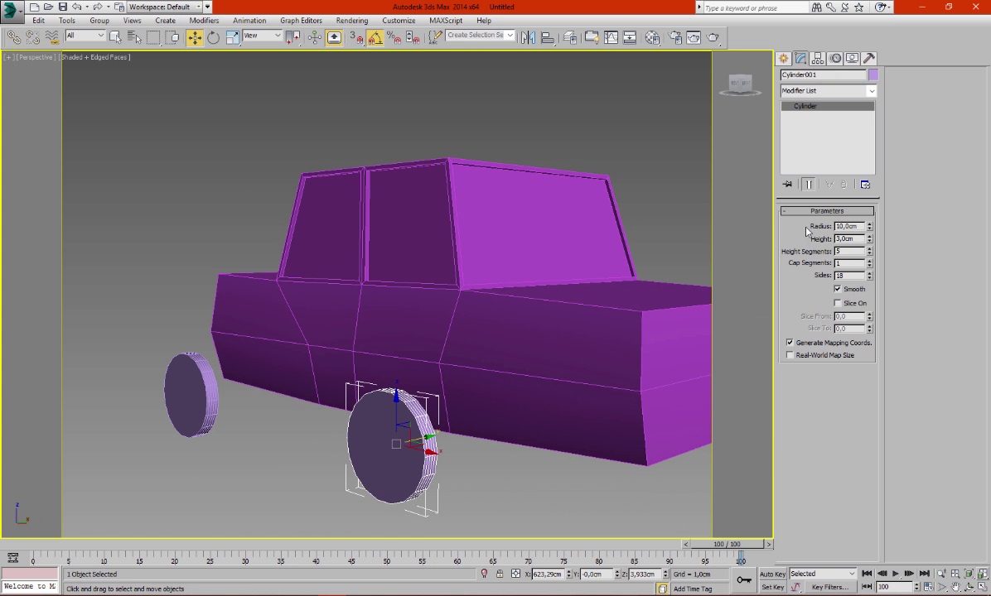
right_click(870, 253)
left_click(203, 396)
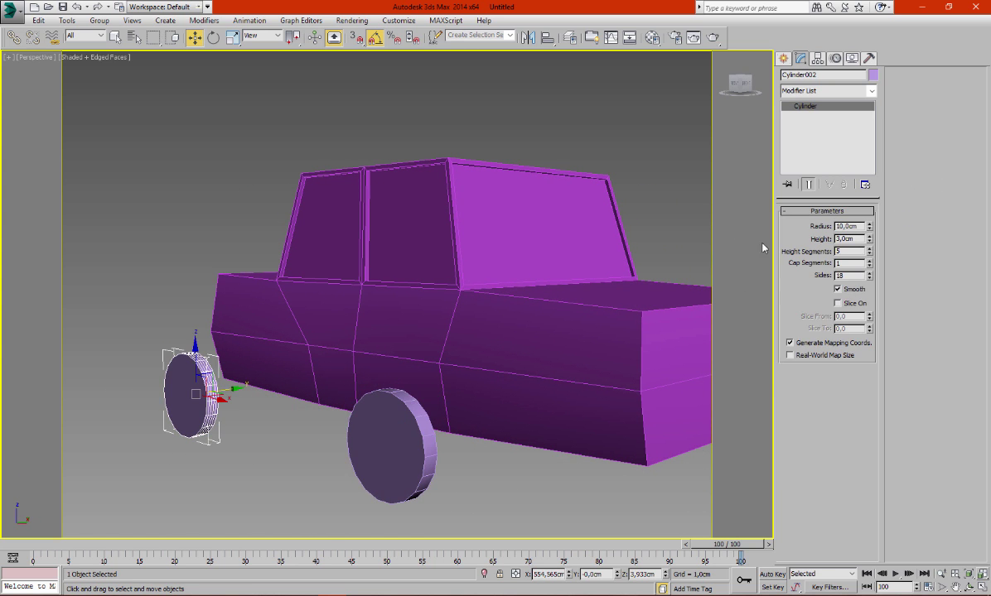
right_click(870, 253)
type("24")
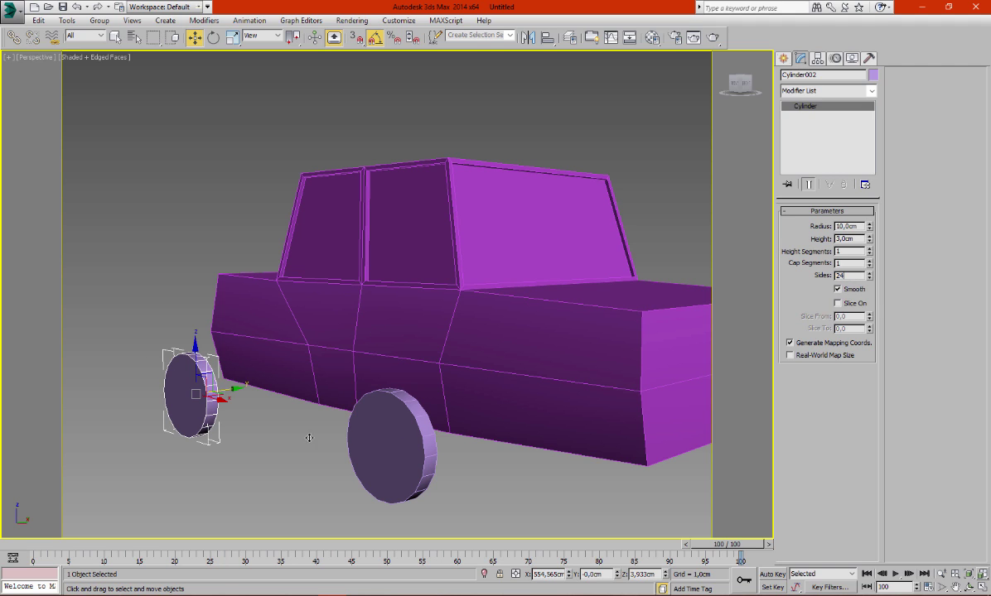
Clone both side wheels as copies and move the new pair away from the car.
left_click(413, 447)
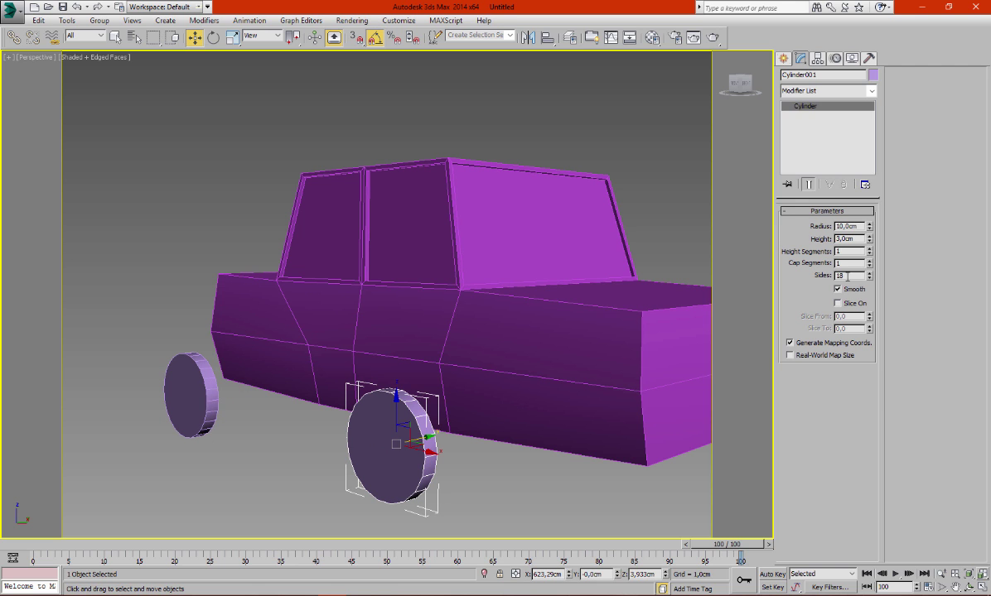
left_click(659, 239)
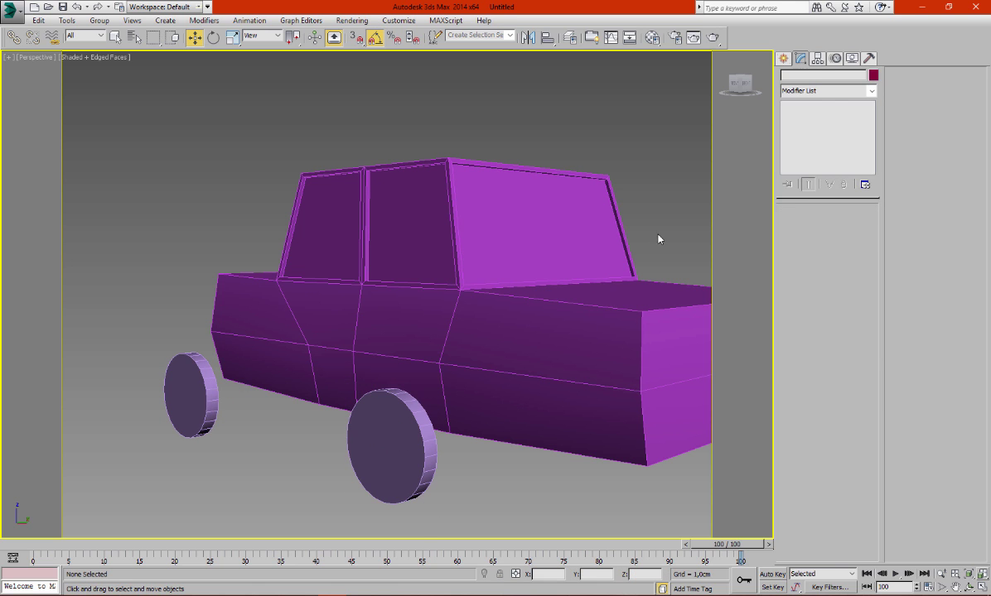
left_click(395, 411)
left_click(188, 395, "ctrl")
middle_click_drag(300, 407, 331, 414, "alt")
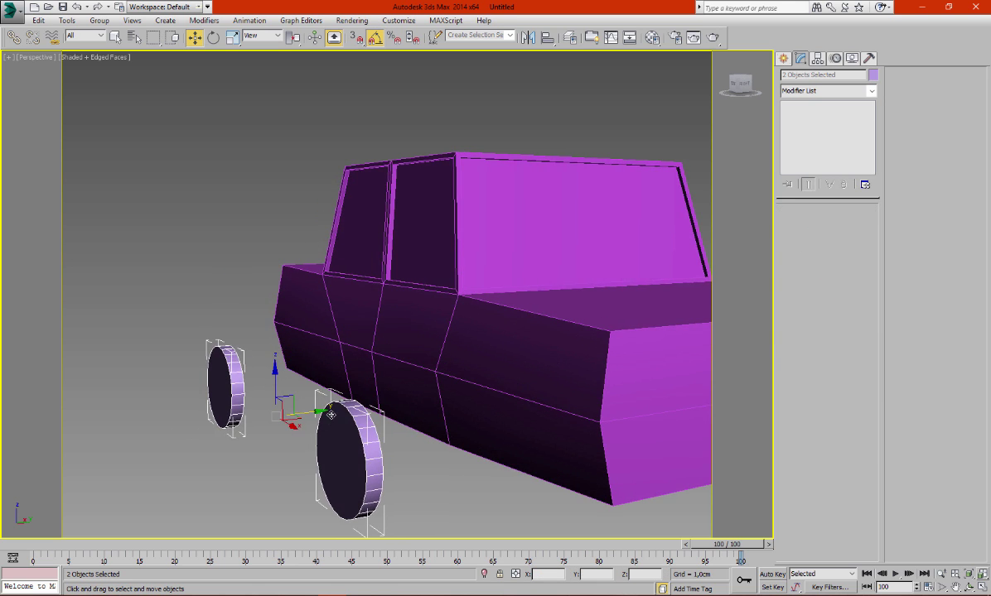
left_click_drag(304, 413, 358, 409, "shift")
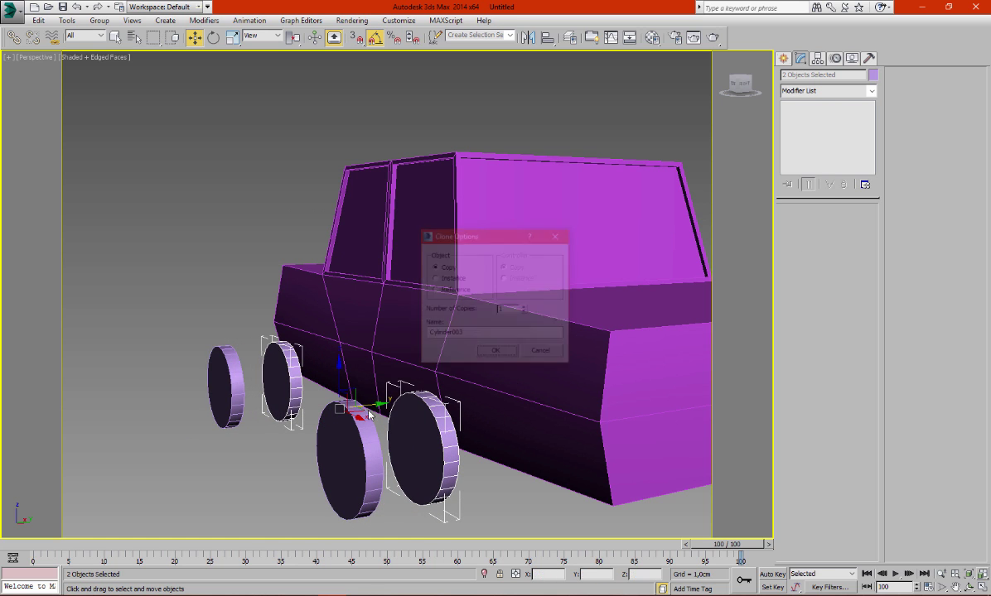
left_click(495, 355)
scroll(468, 400, "down", 2)
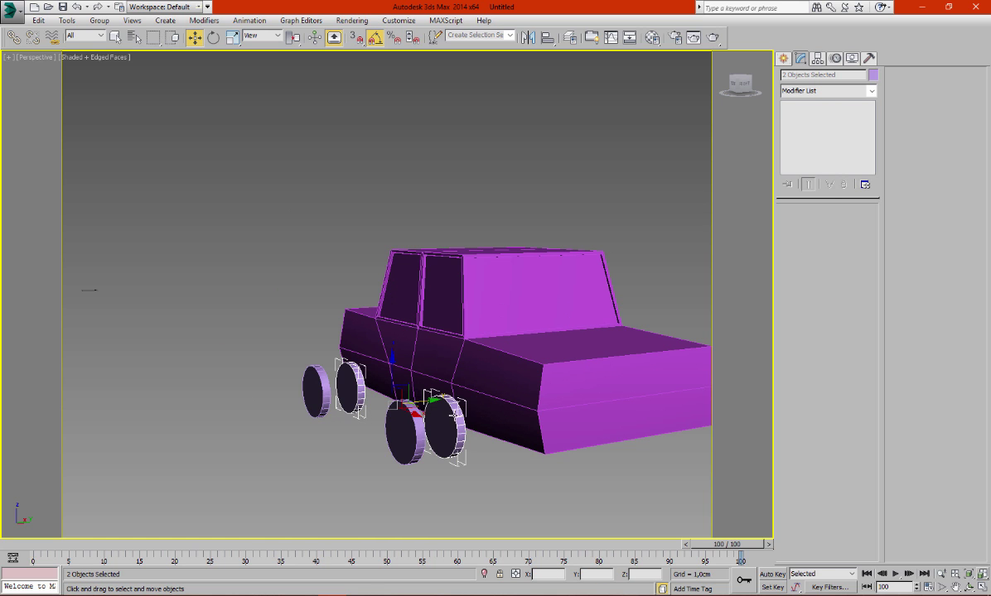
left_click_drag(431, 396, 205, 418)
Convert one wheel copy to Editable Poly and attach the other copy to it.
left_click(202, 449)
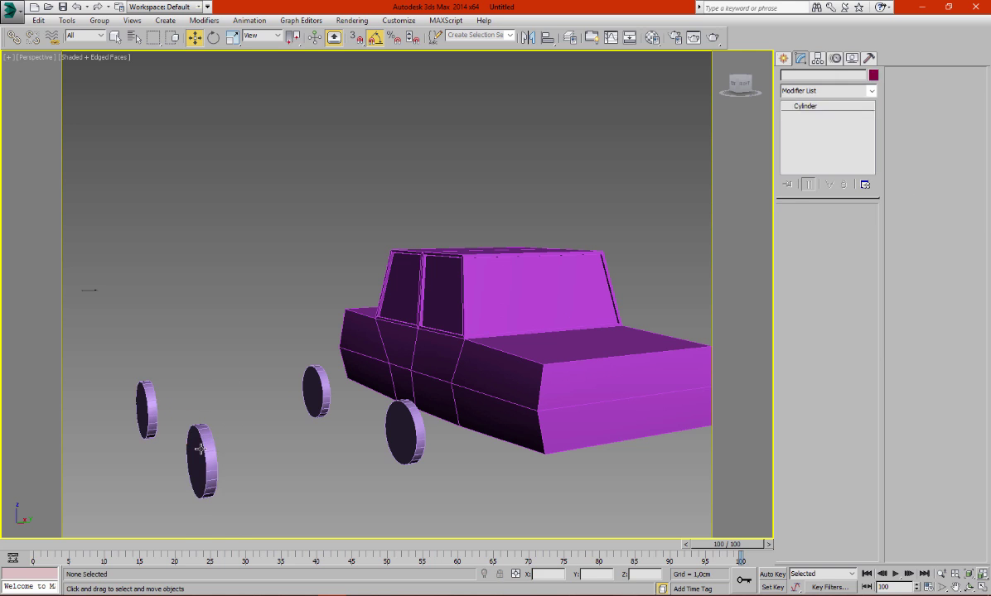
right_click(200, 447)
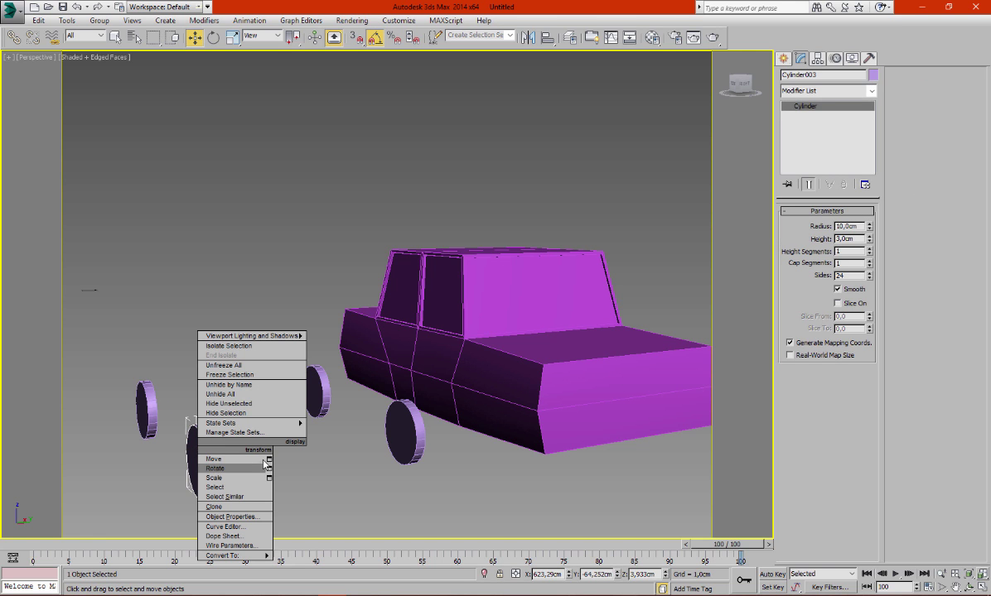
left_click(185, 471)
right_click(203, 454)
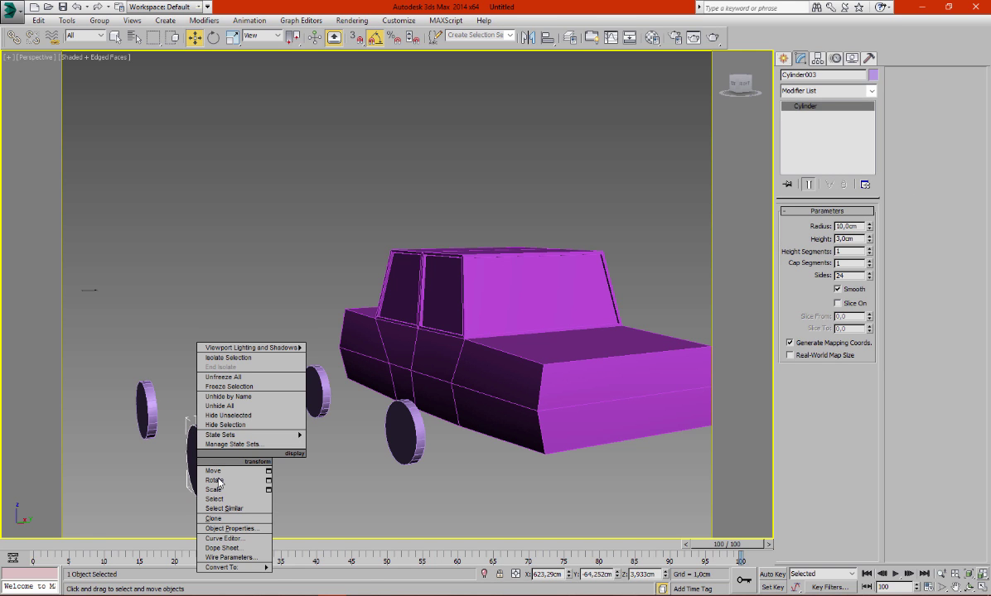
left_click(319, 558)
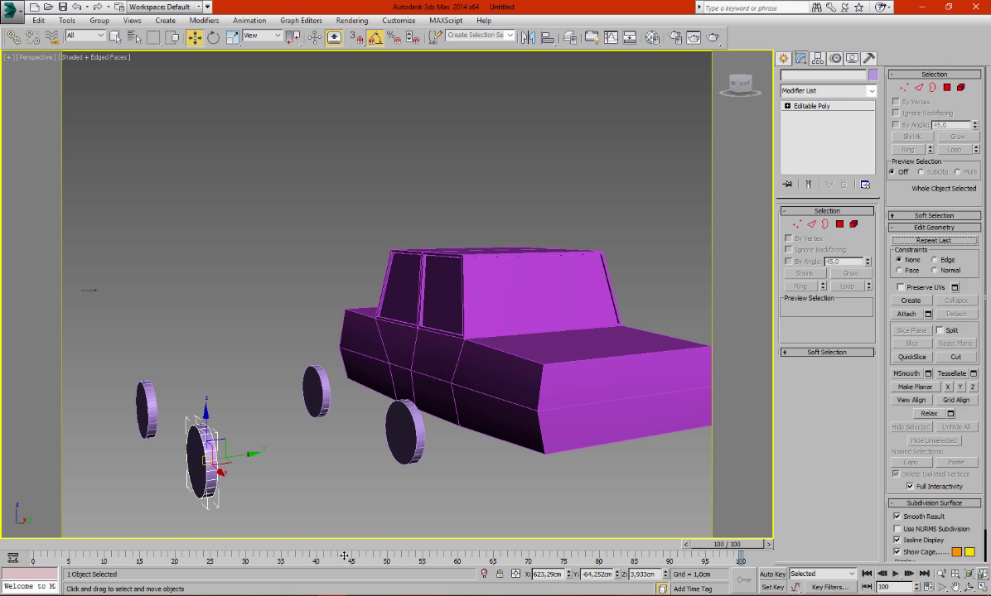
left_click(908, 162)
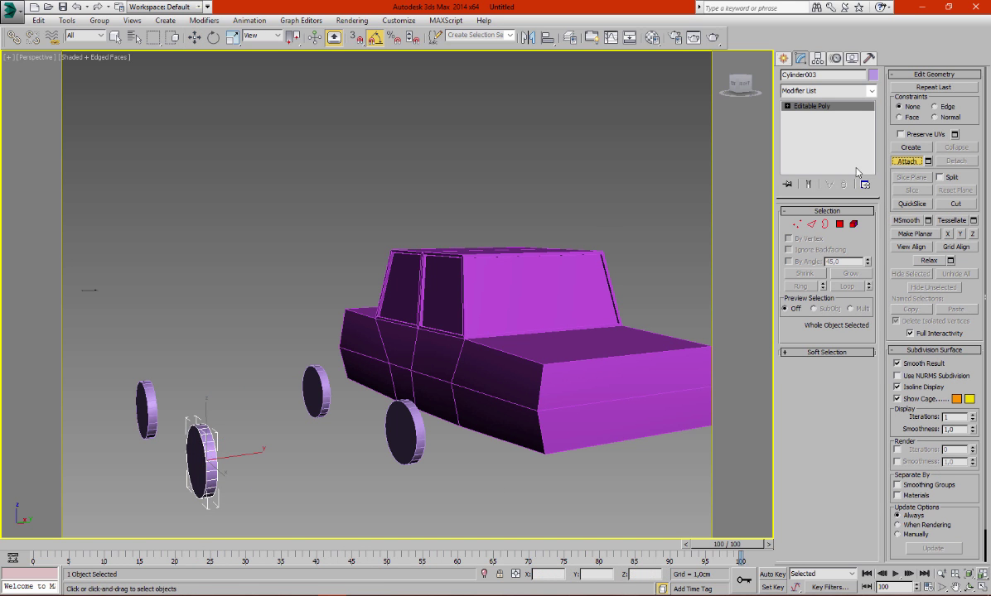
left_click(149, 402)
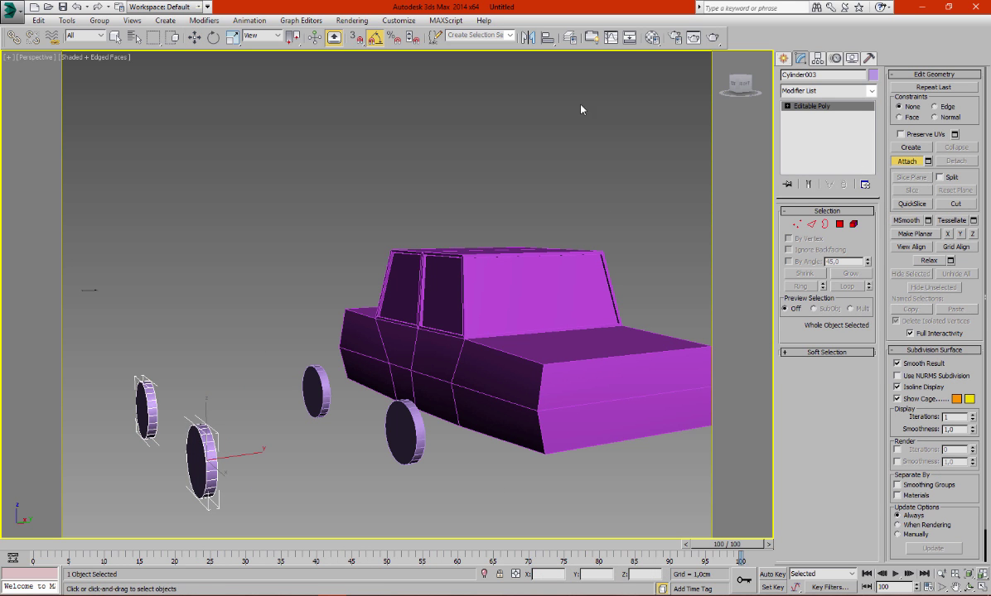
Slide the joined wheel pair under the car's far side and maximize the Top view.
left_click(195, 37)
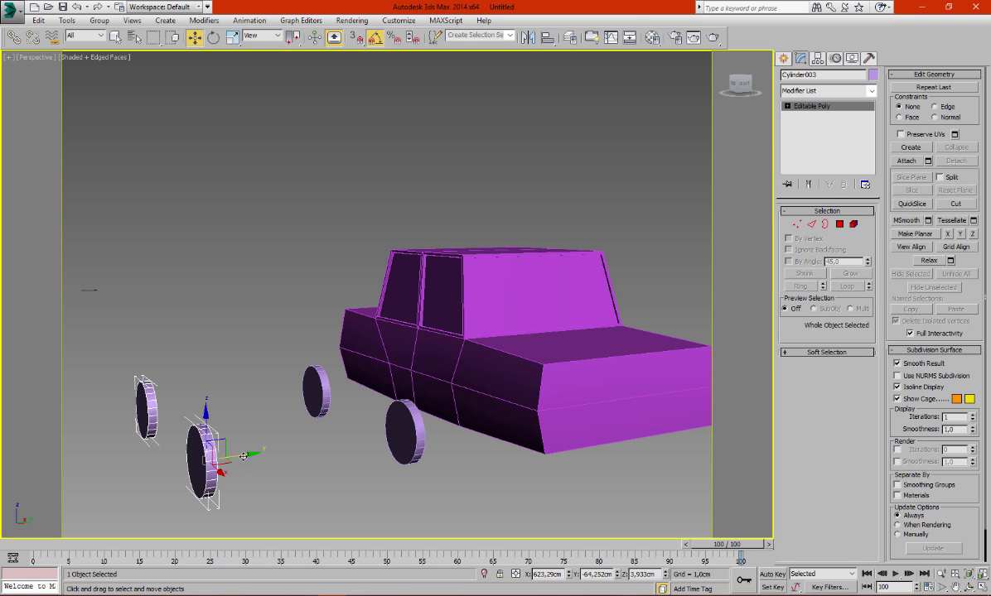
left_click_drag(244, 456, 506, 425)
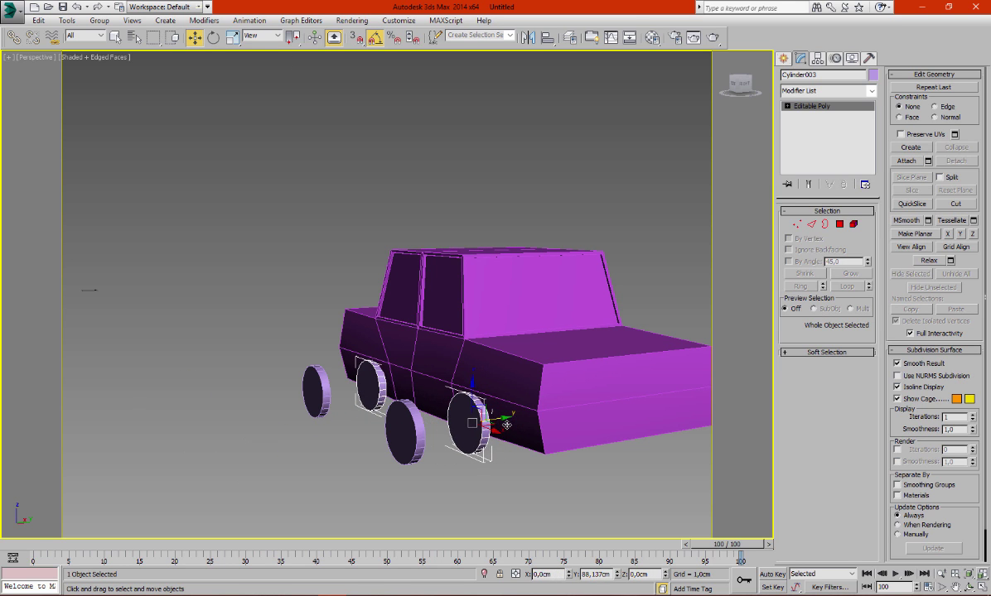
key("alt+w")
scroll(202, 161, "down", 3)
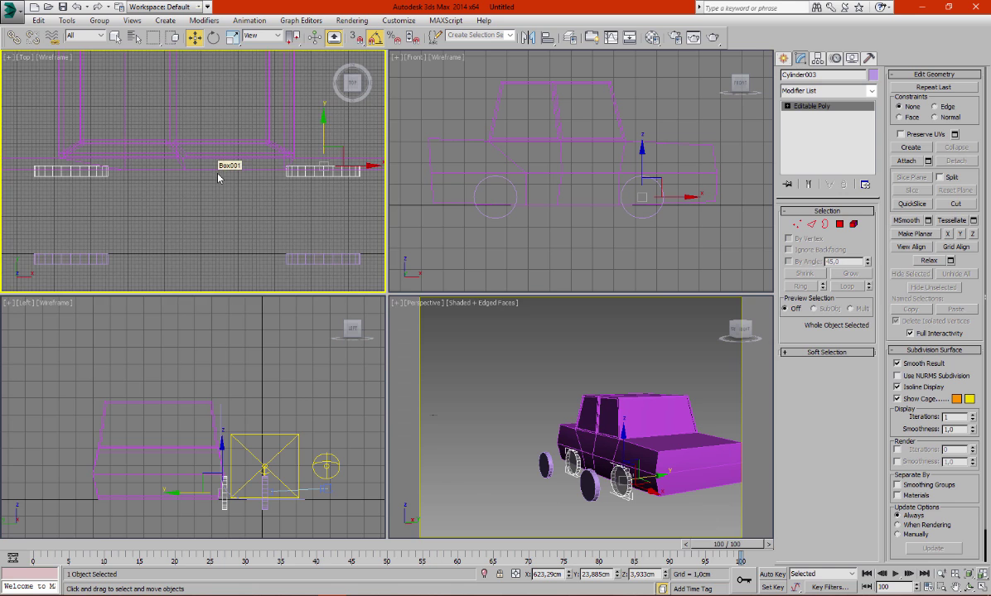
key("alt+w")
scroll(437, 236, "down", 2)
In Top view, scale Cylinder003's wheels to 131% along Y and position them beneath the body.
middle_click_drag(437, 236, 435, 330)
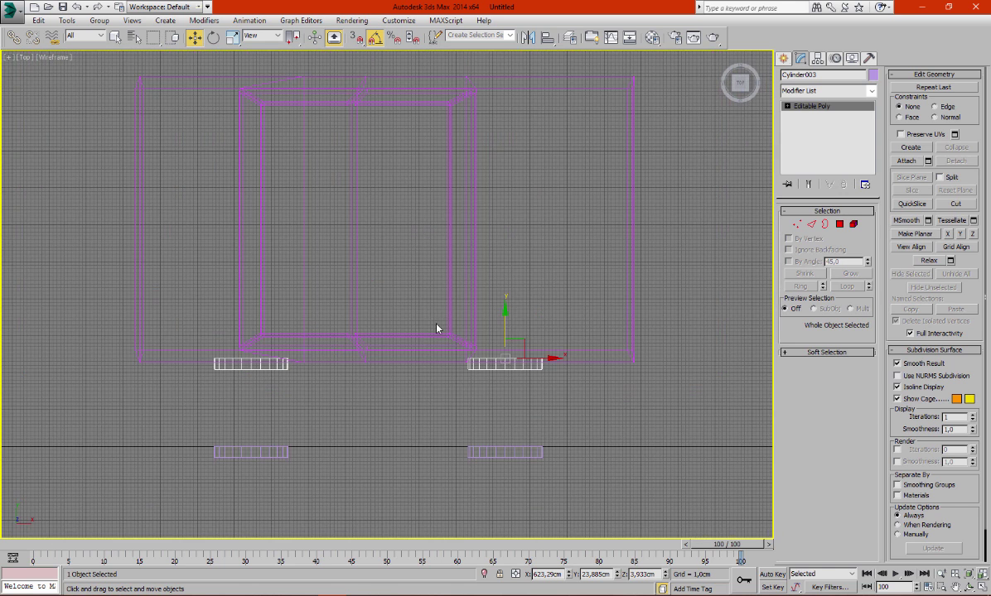
scroll(416, 255, "down", 2)
left_click(228, 37)
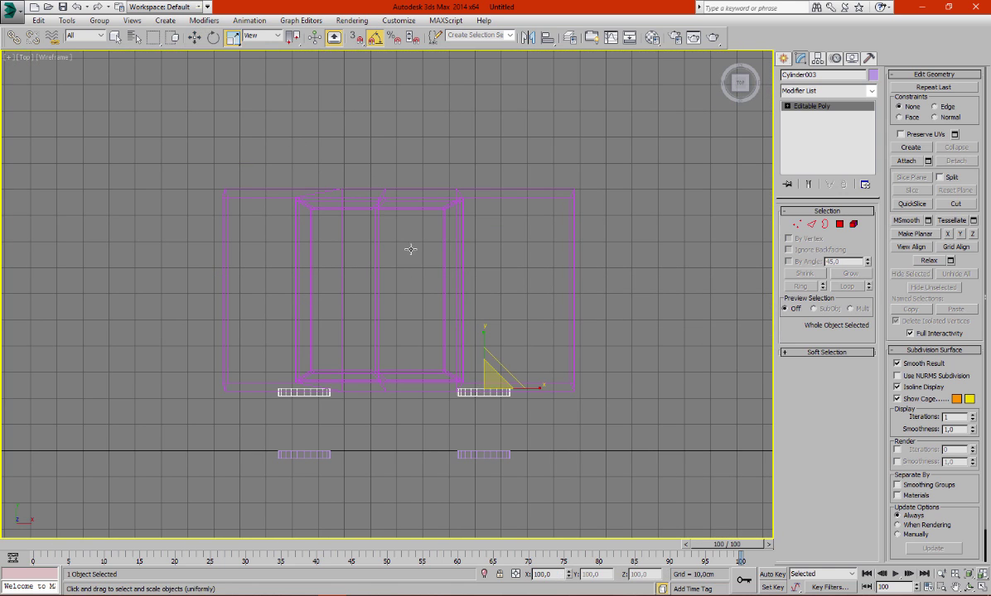
left_click_drag(487, 325, 463, 106)
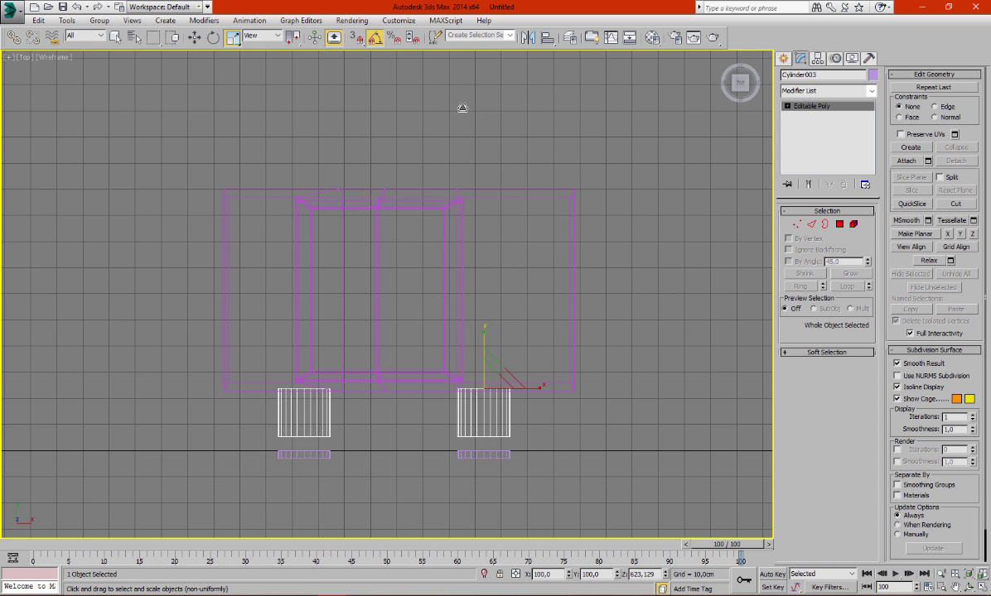
left_click(195, 39)
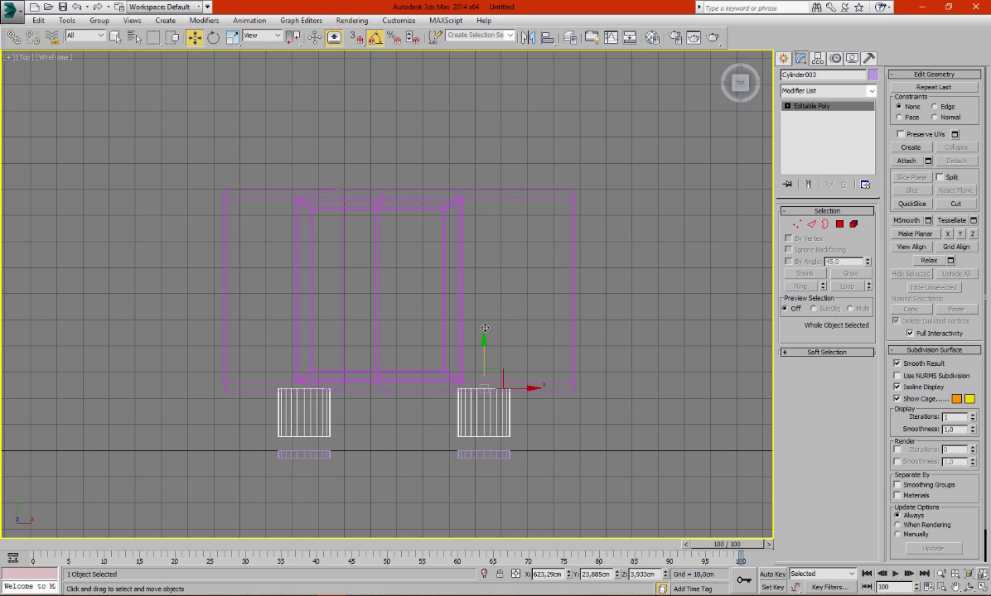
left_click_drag(484, 328, 484, 178)
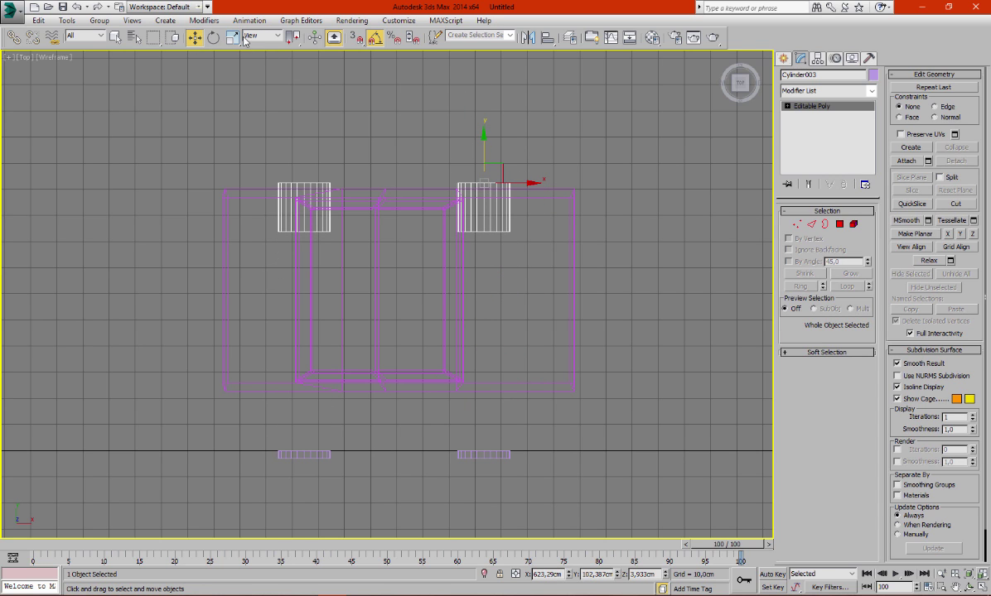
left_click(234, 38)
left_click_drag(484, 128, 496, 84)
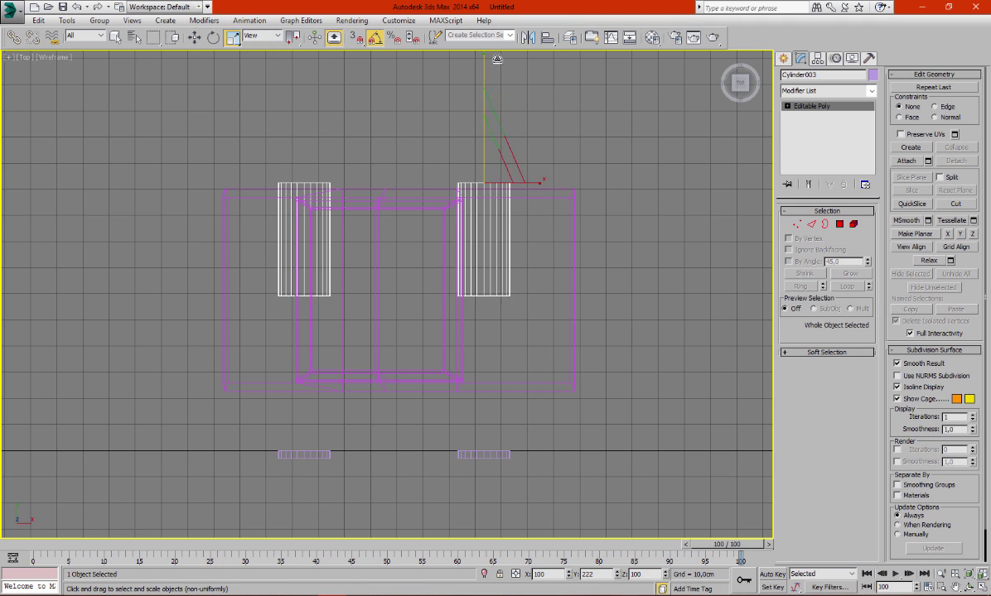
left_click_drag(486, 126, 485, 106)
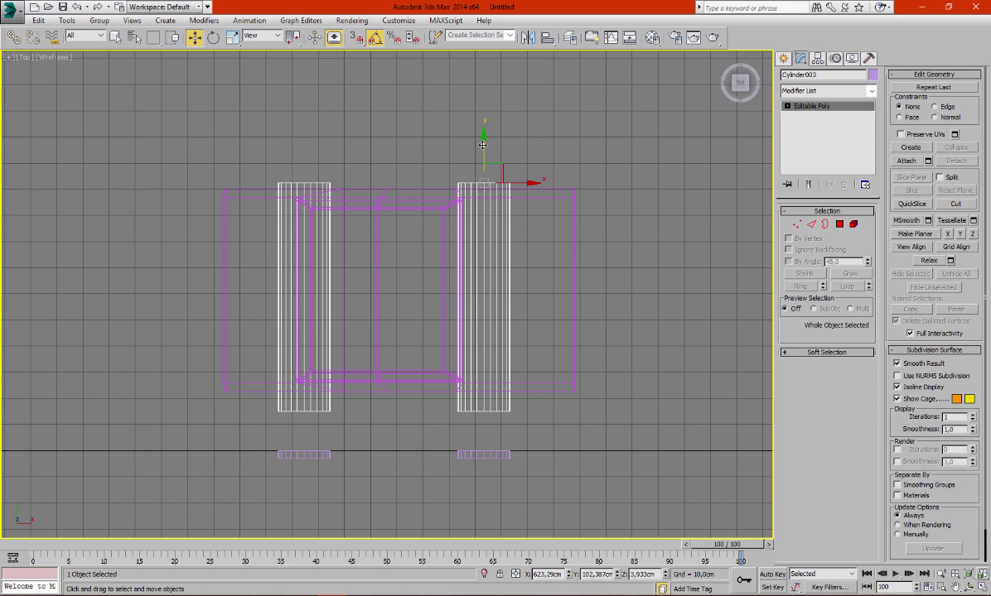
left_click_drag(482, 145, 482, 140)
Maximize the Perspective view, toggle Expert Mode off and on, and orbit toward the car's side.
key("alt+w")
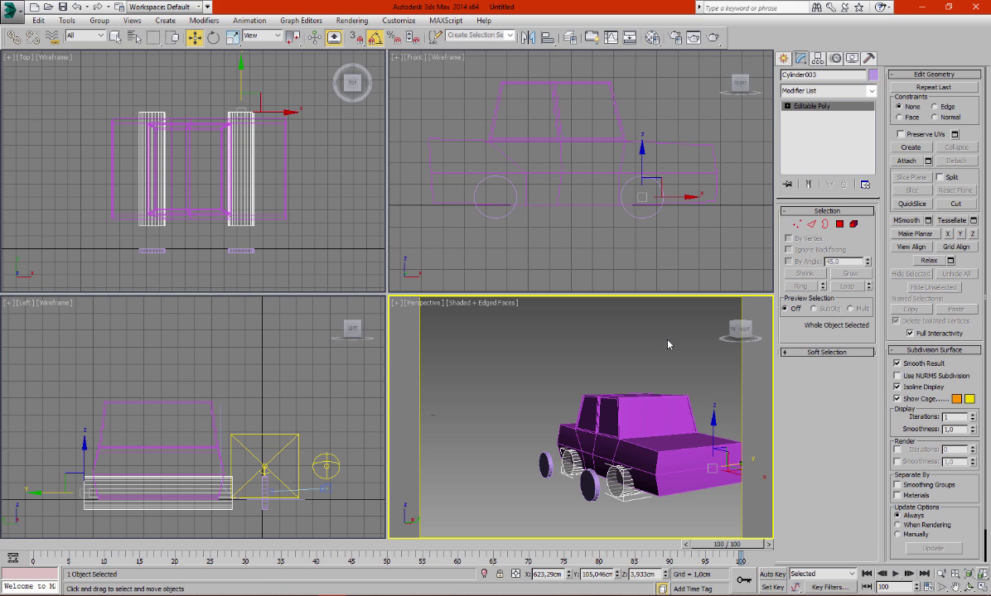
key("alt+w")
middle_click_drag(668, 344, 663, 339)
key("ctrl+x")
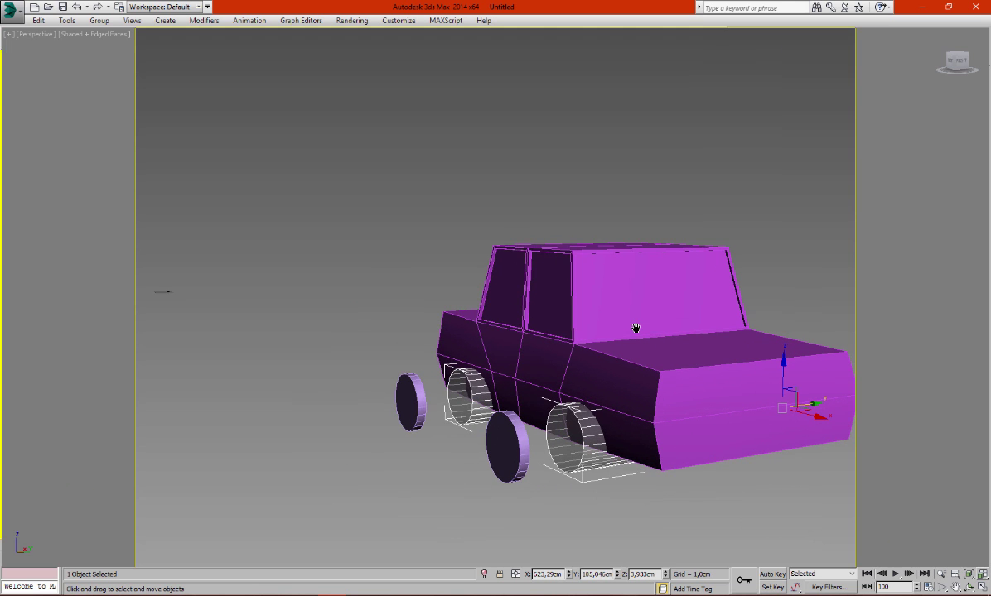
key("ctrl+x")
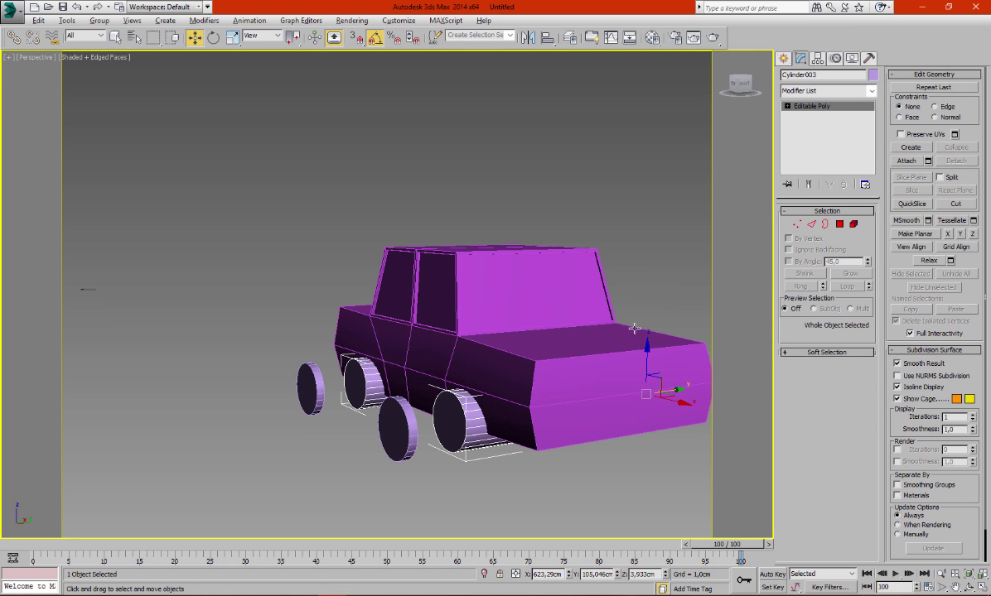
middle_click_drag(518, 195, 623, 224, "alt")
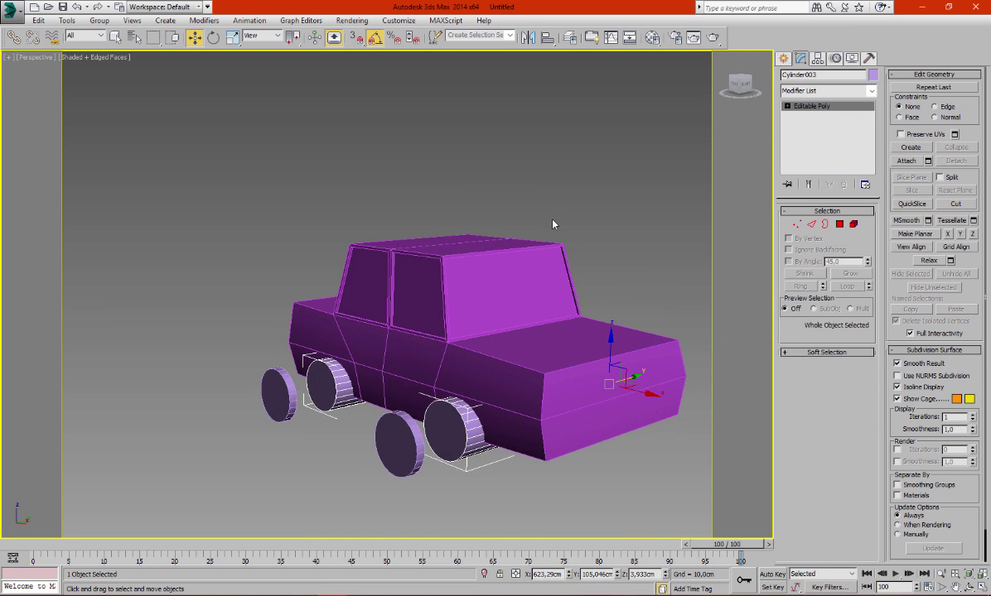
Make a copy of the car body, Box001, placed off to the right.
left_click(656, 353)
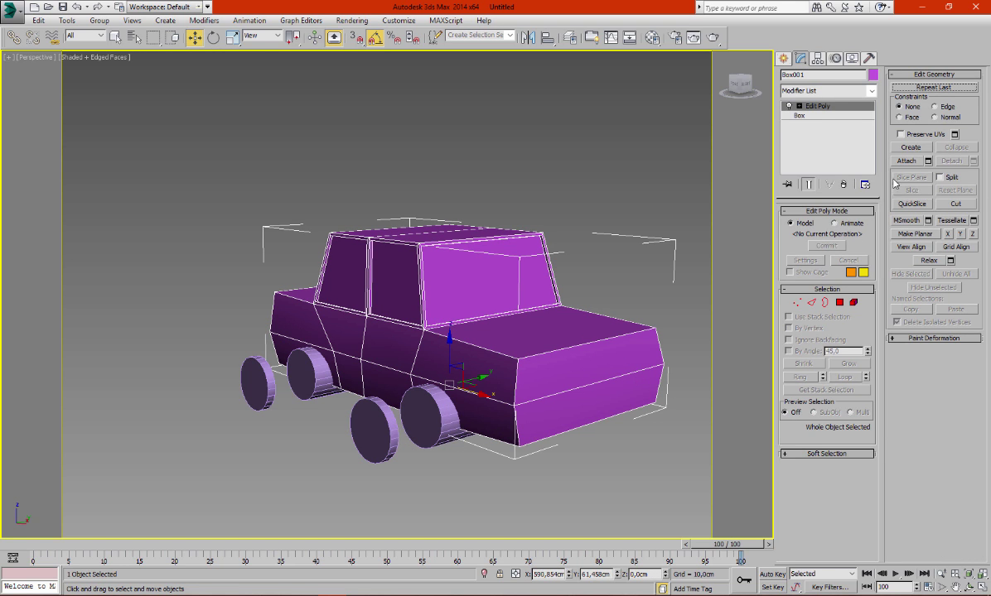
left_click(790, 64)
left_click(827, 94)
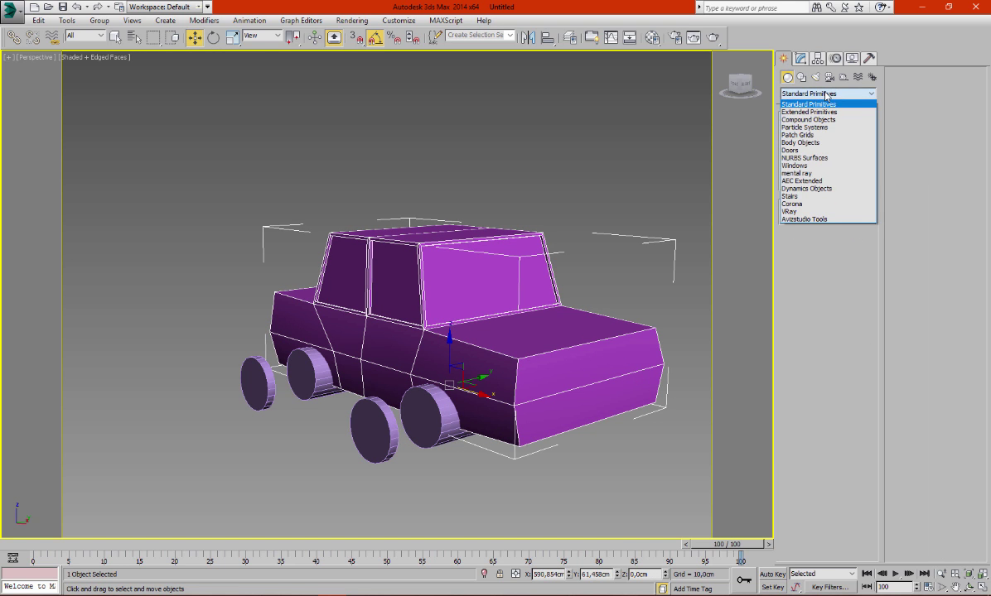
left_click(733, 184)
mouse_move(451, 353)
left_mouse_down("shift")
mouse_move(785, 266)
mouse_move(587, 322)
left_mouse_up("shift")
right_click(586, 322)
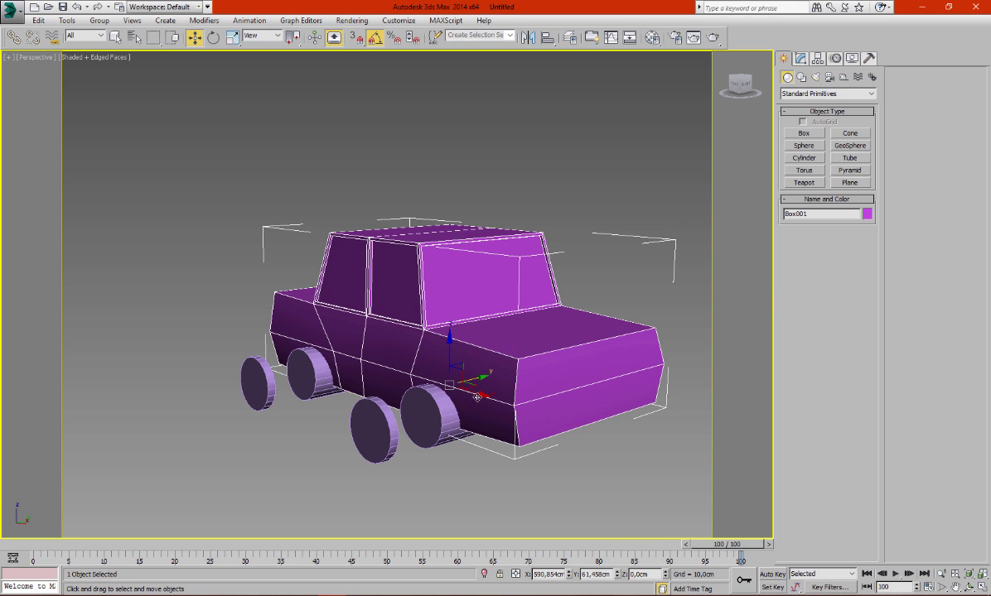
left_click_drag(477, 398, 777, 246, "shift")
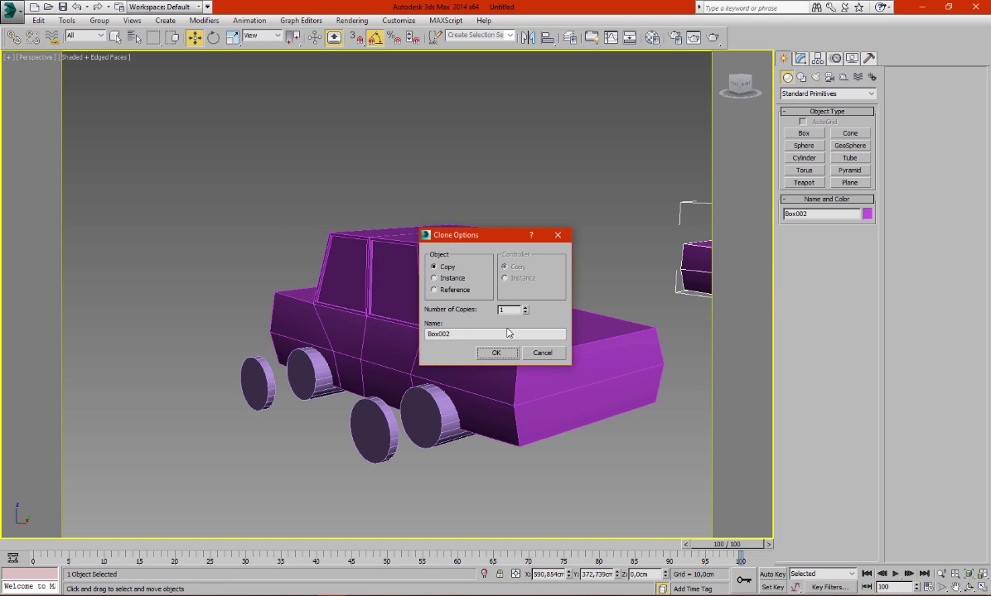
key("Return")
Boolean-subtract the Cylinder003 wheels from the car body to carve wheel arches, then orbit below.
left_click(419, 414)
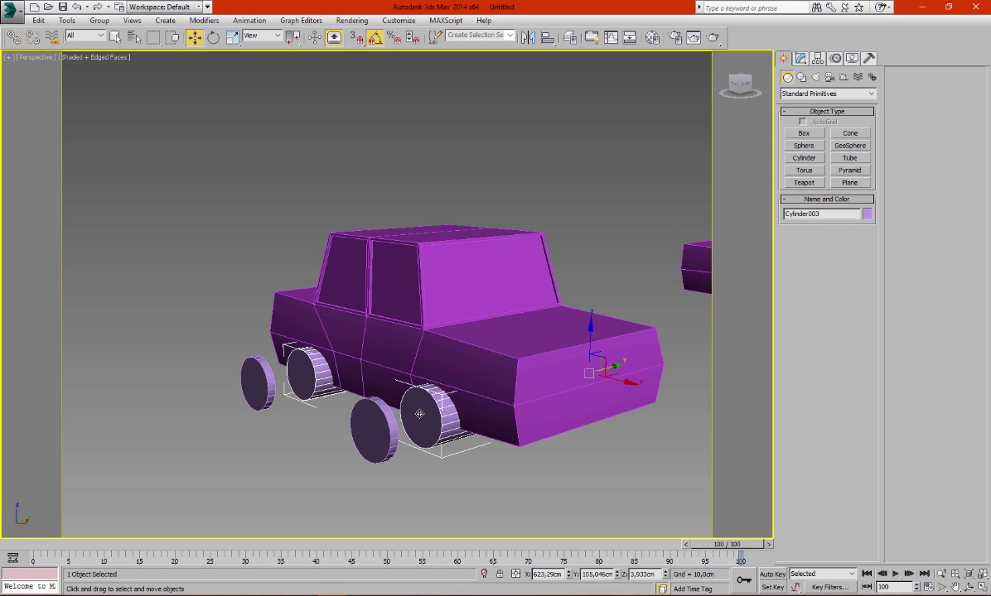
left_click(431, 359)
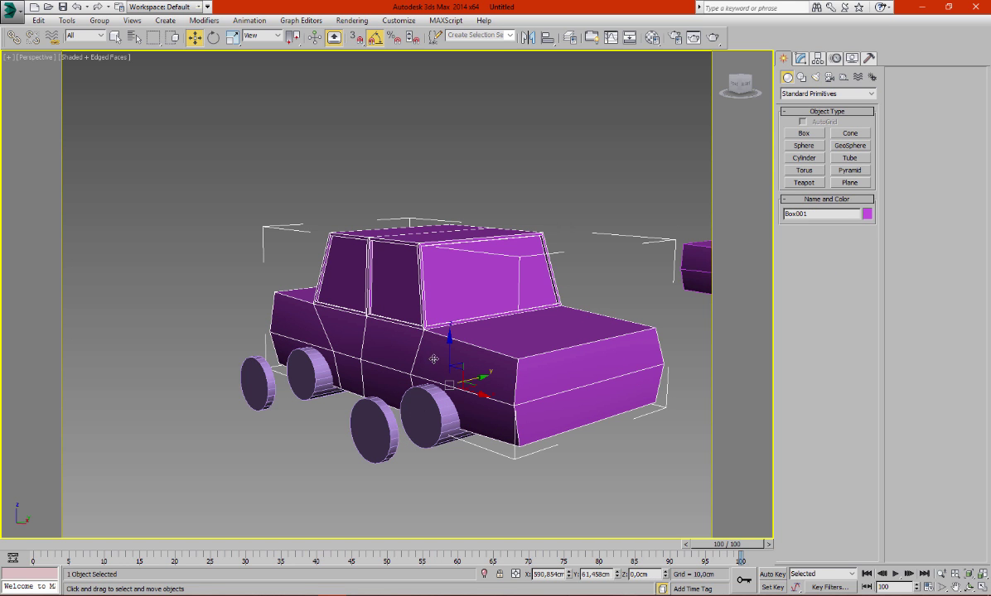
left_click(800, 58)
left_click(783, 58)
left_click(805, 93)
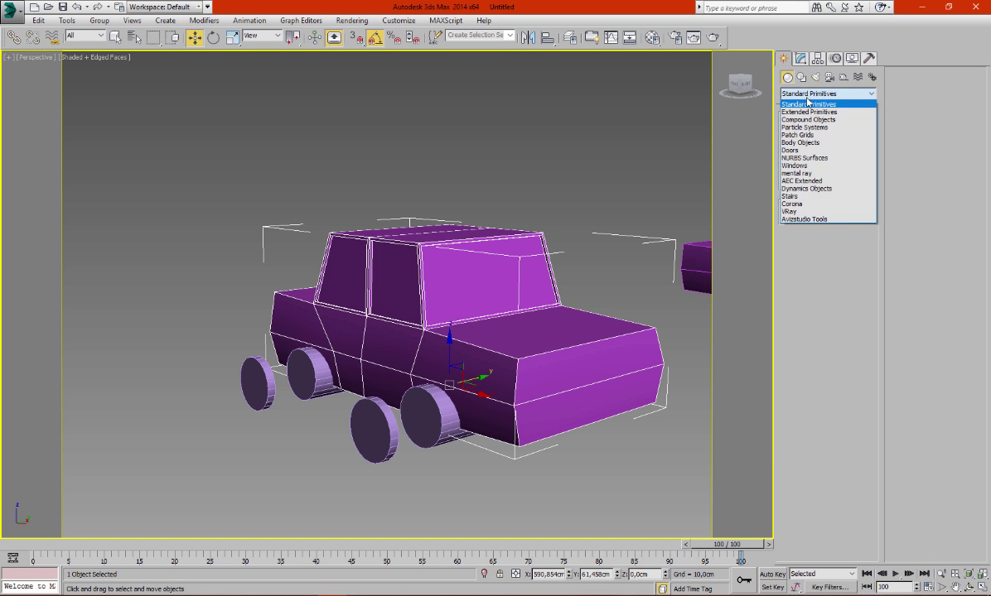
left_click(839, 121)
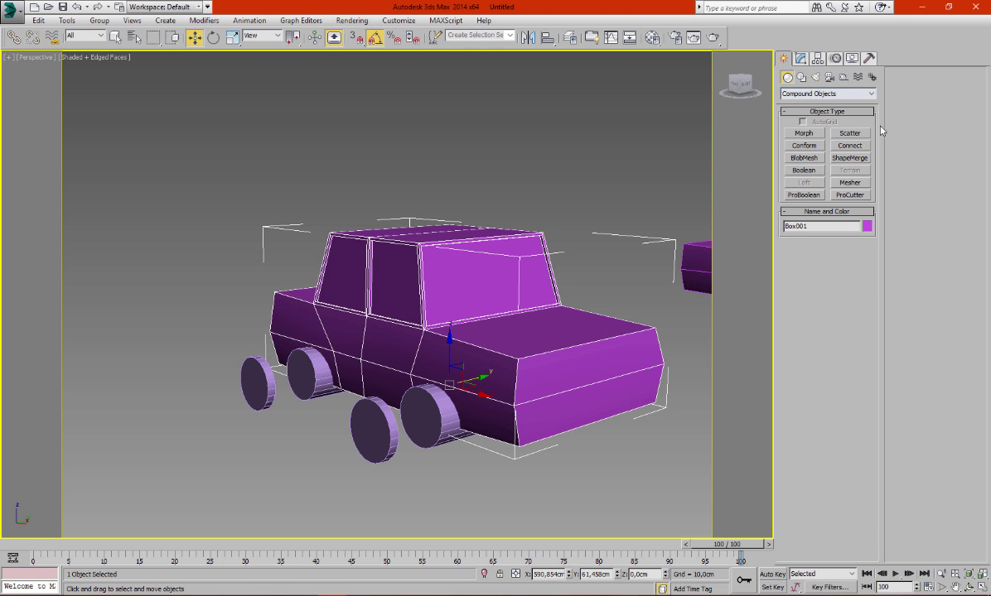
left_click(804, 169)
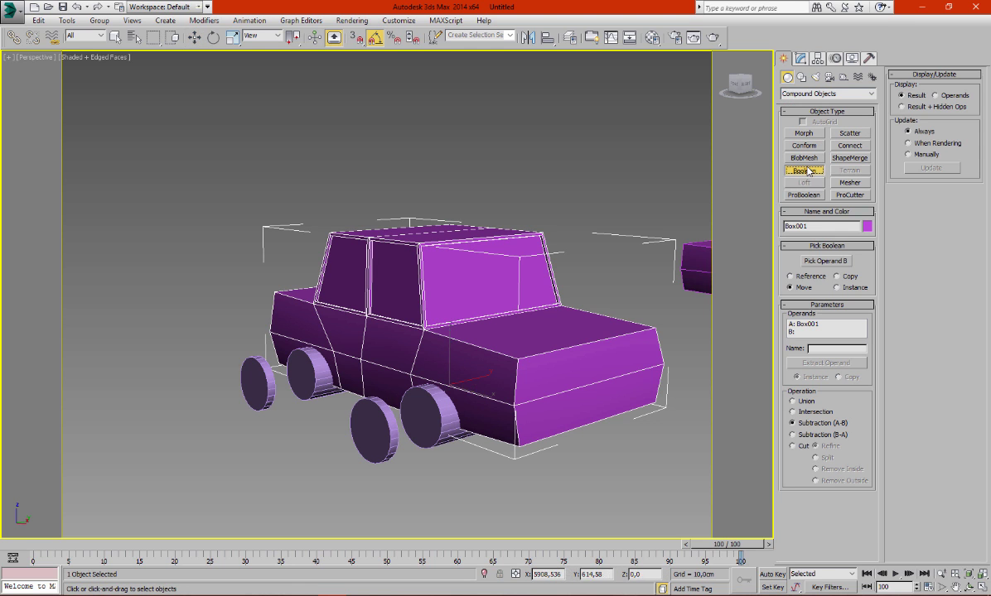
left_click(826, 261)
left_click(431, 411)
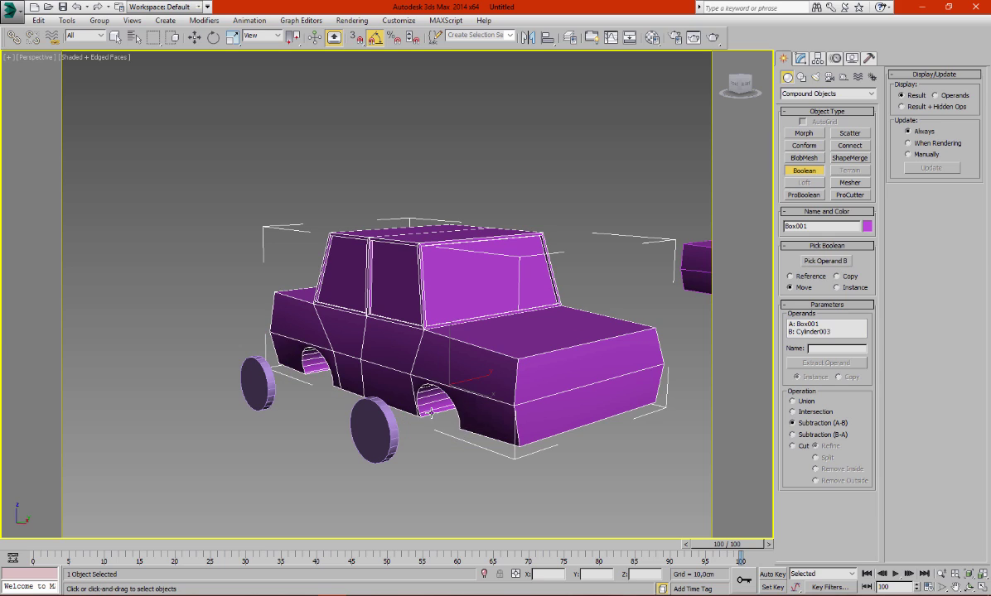
mouse_move(475, 404)
middle_mouse_down("alt")
mouse_move(473, 391)
mouse_move(530, 352)
mouse_move(442, 369)
mouse_move(433, 397)
mouse_move(317, 427)
middle_mouse_up("alt")
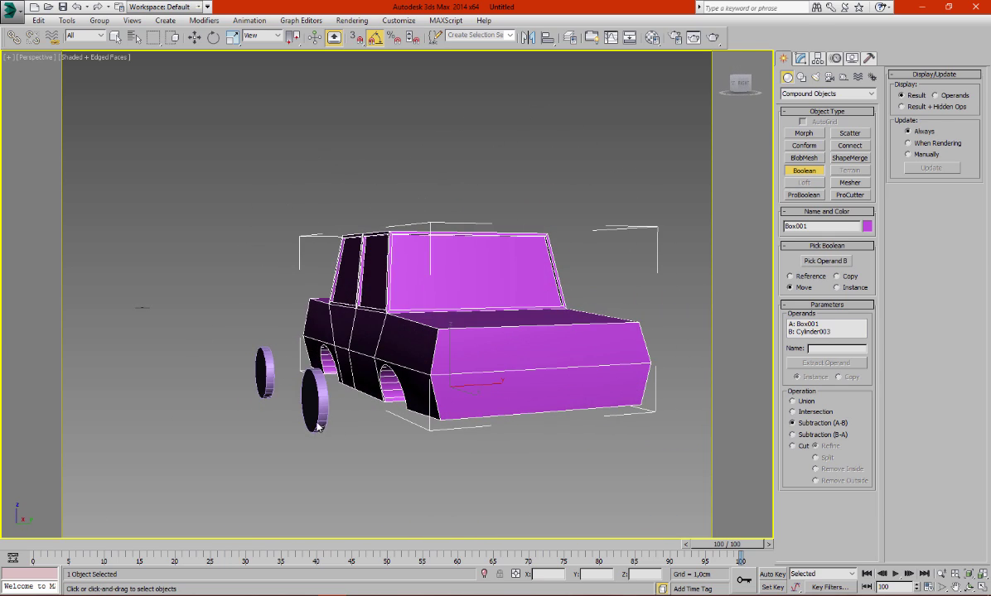
Set the height of the remaining wheel Cylinder001 to 4 in the Modify panel.
key("w")
left_click(800, 58)
left_click(317, 410)
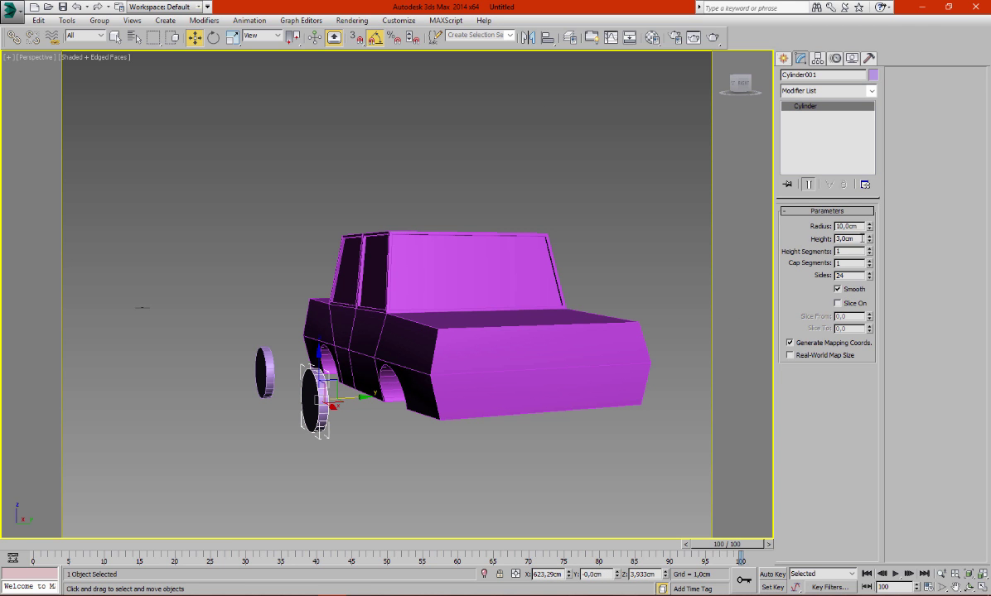
left_click_drag(861, 239, 818, 238)
type("4")
key("Return")
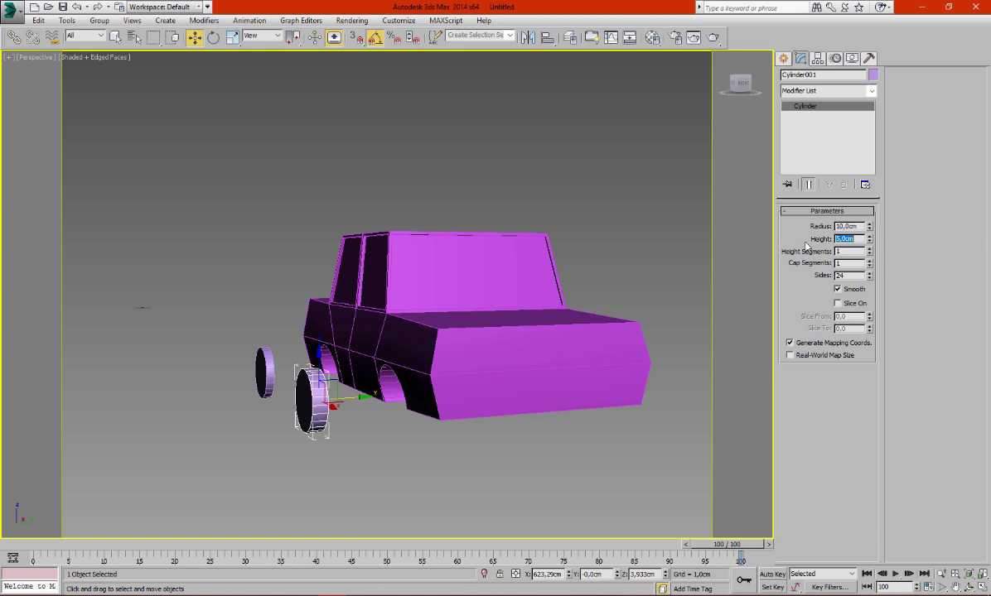
Set the height of the other wheel, Cylinder002, to 5 cm.
left_click(271, 352)
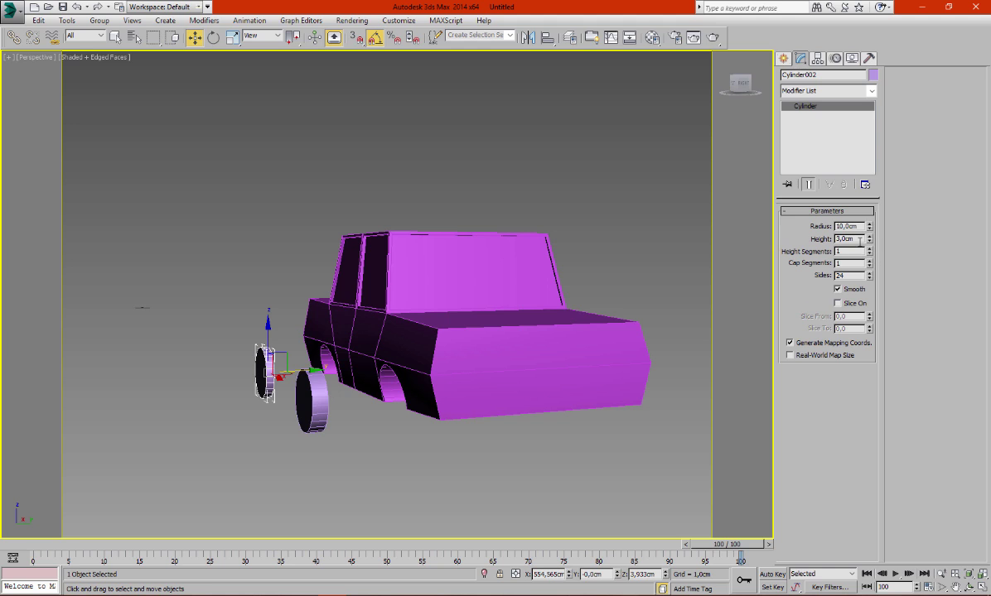
left_click_drag(860, 241, 802, 246)
type("5")
key("Return")
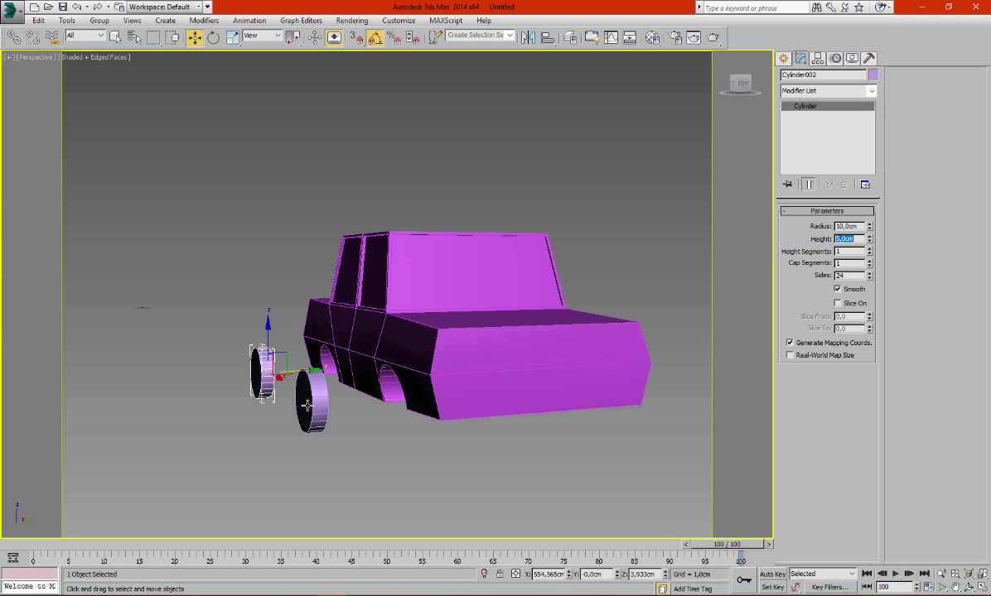
Select both wheels and slide them along X into the wheel cutouts under the body.
left_click(309, 404, "ctrl")
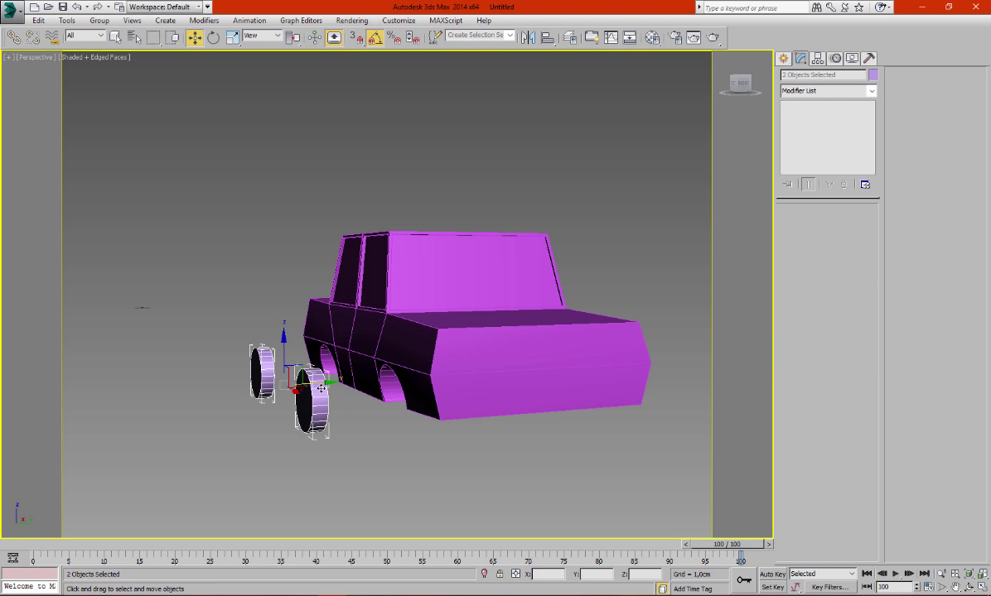
left_click_drag(333, 384, 401, 382)
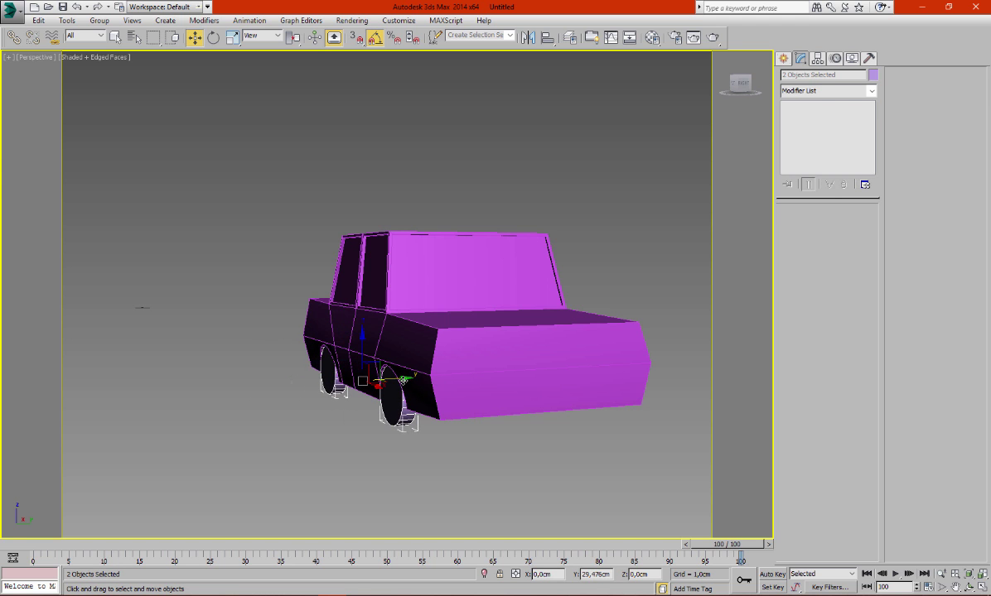
middle_click_drag(401, 383, 404, 346, "alt")
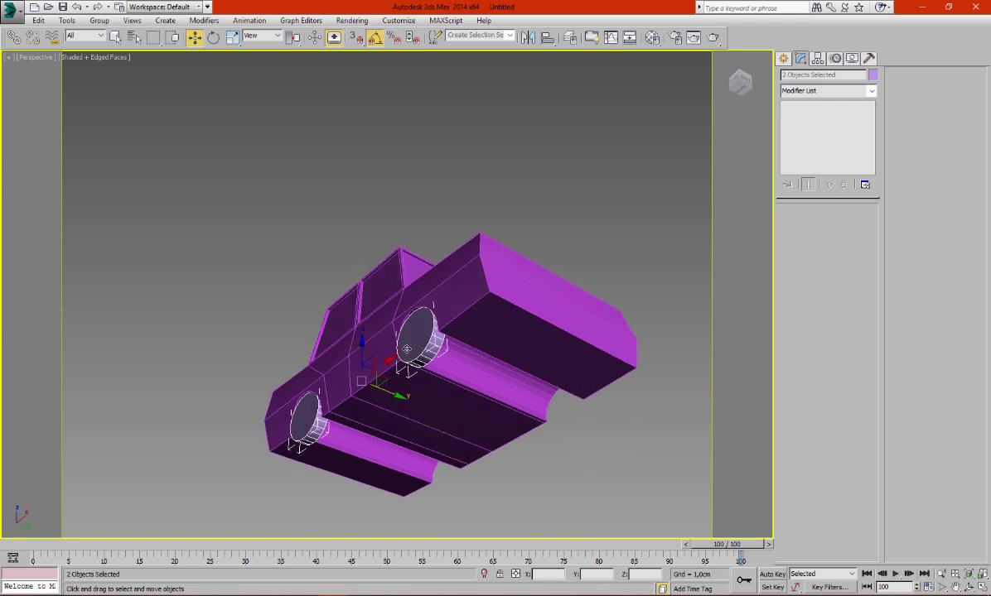
In the maximized Front view, set the right wheel's radius to 9 cm.
key("alt+w")
middle_click(597, 245)
key("alt+w")
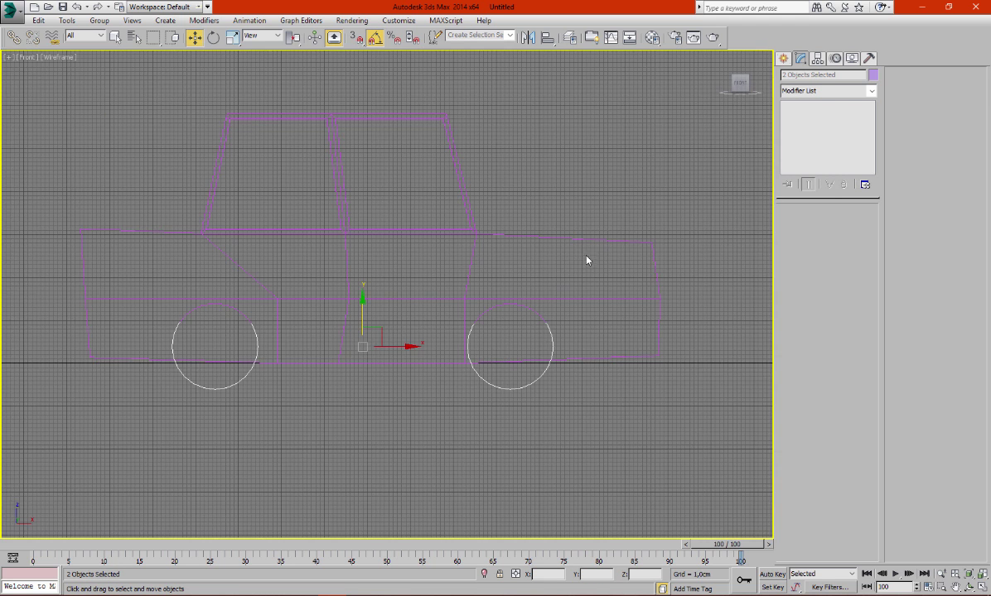
middle_click_drag(555, 287, 586, 258)
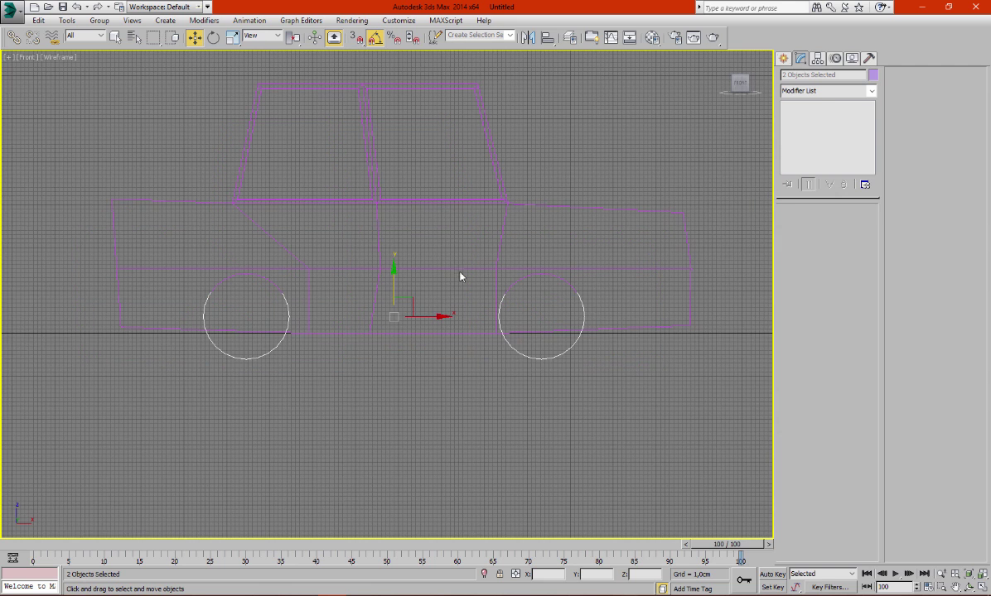
left_click(540, 358)
left_click(870, 229)
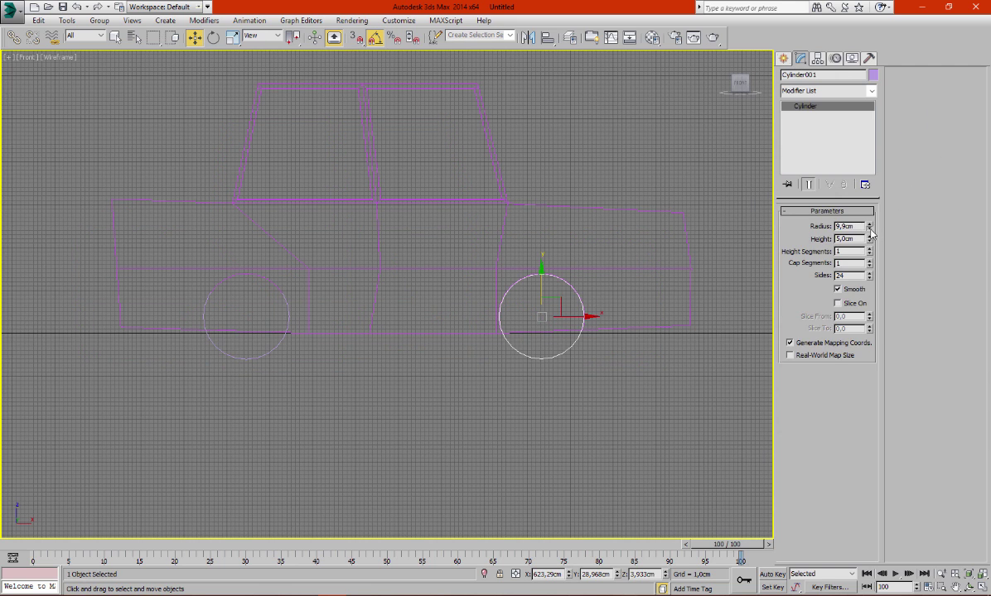
double_click(845, 226)
type("9")
key("Return")
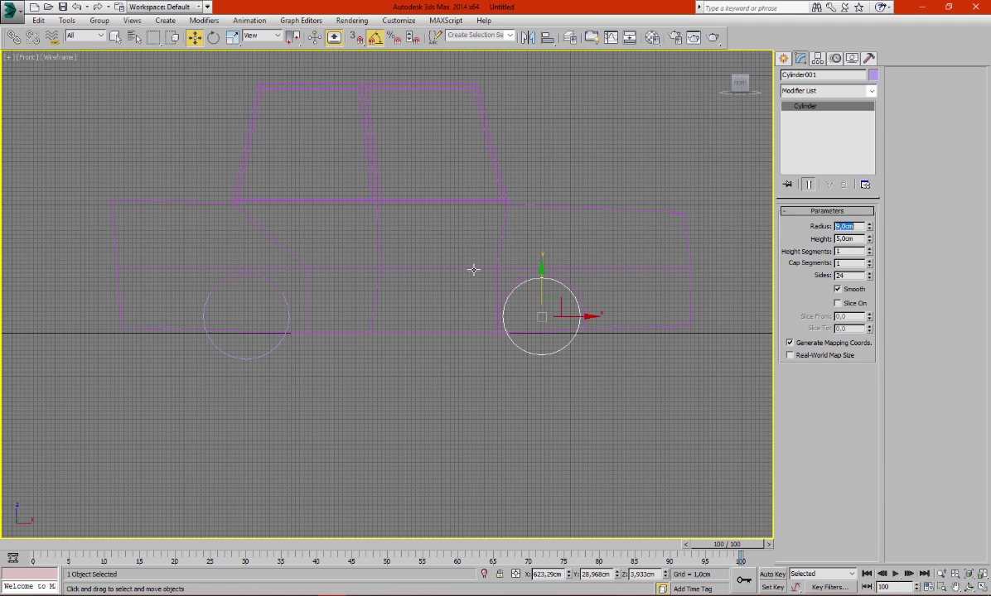
Set the left wheel's radius to 9 cm and return to the maximized Perspective view.
left_click(262, 358)
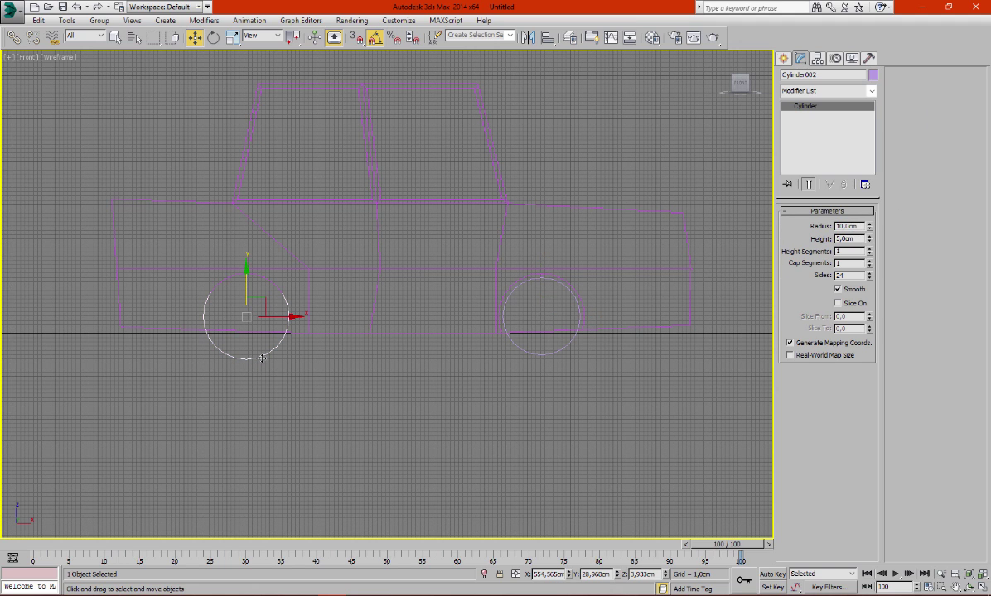
double_click(844, 226)
type("9")
key("Return")
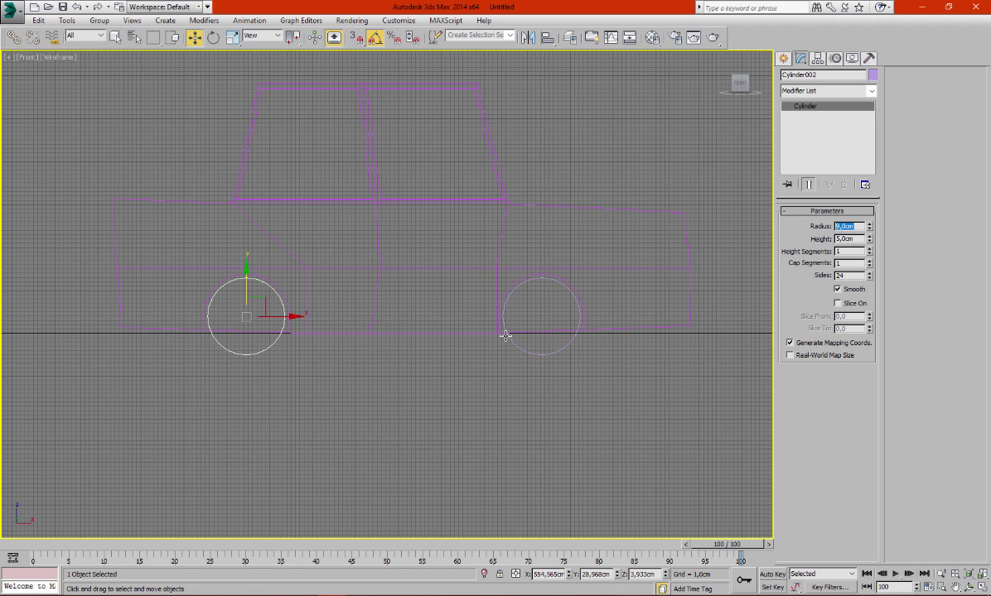
left_click(505, 336, "ctrl")
key("alt+w")
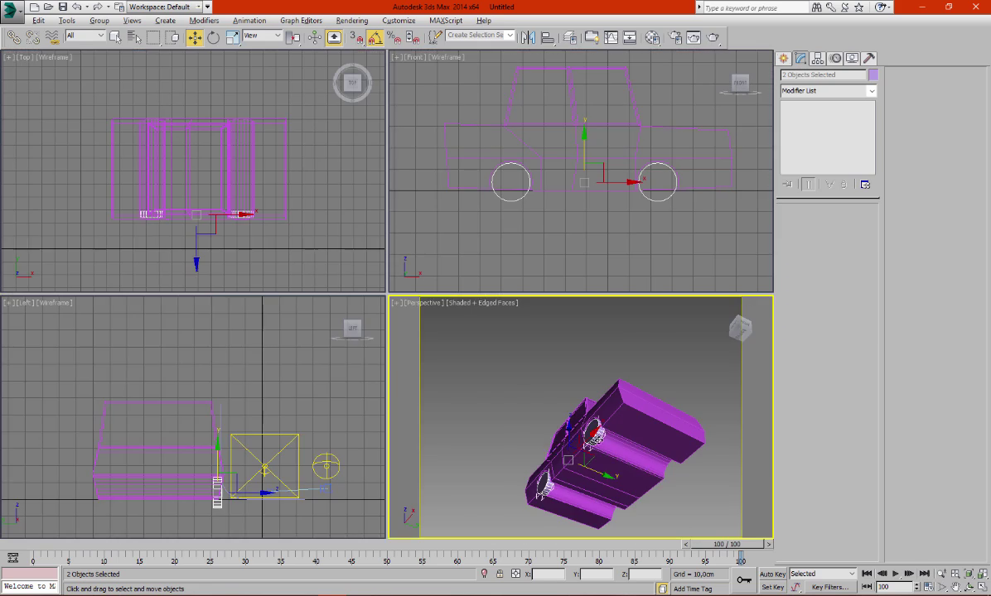
key("alt+w")
Delete the stray lower copy of the car body and frame both wheels from the side.
mouse_move(599, 432)
middle_mouse_down("alt")
mouse_move(584, 412)
mouse_move(515, 409)
mouse_move(449, 453)
mouse_move(453, 464)
mouse_move(586, 446)
mouse_move(621, 461)
middle_mouse_up("alt")
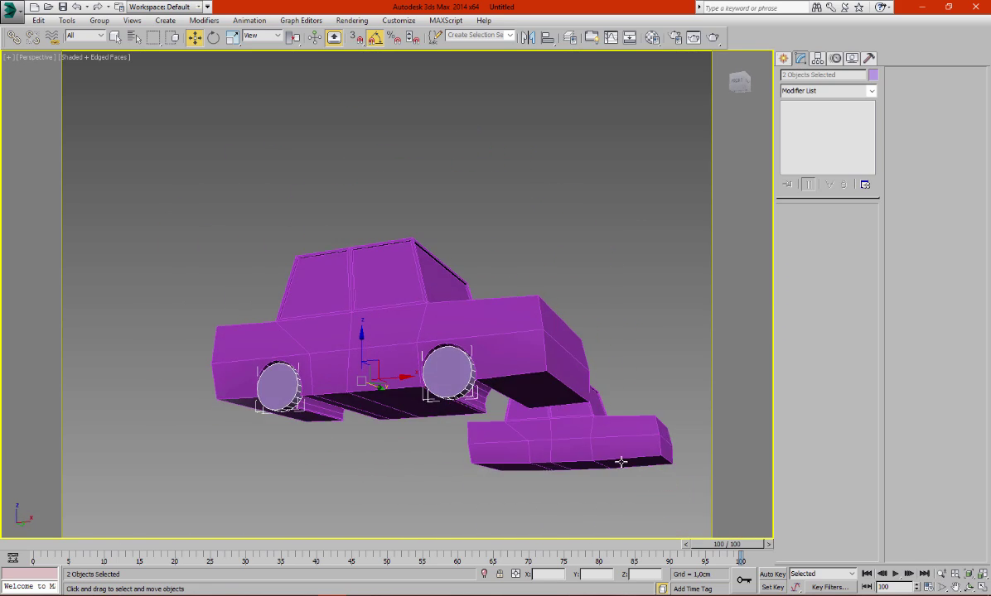
left_click(620, 462)
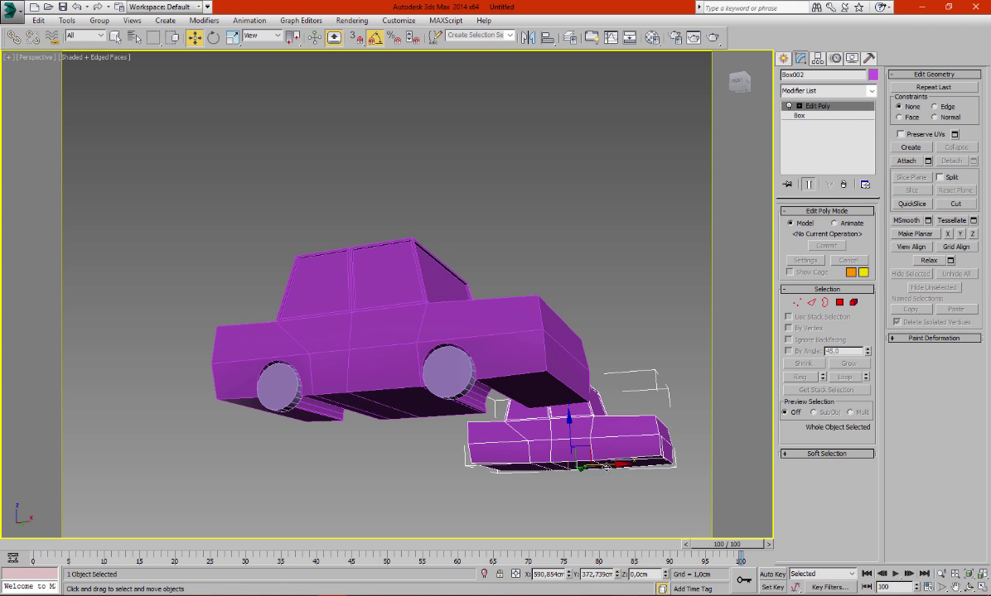
key("Delete")
left_click(491, 361)
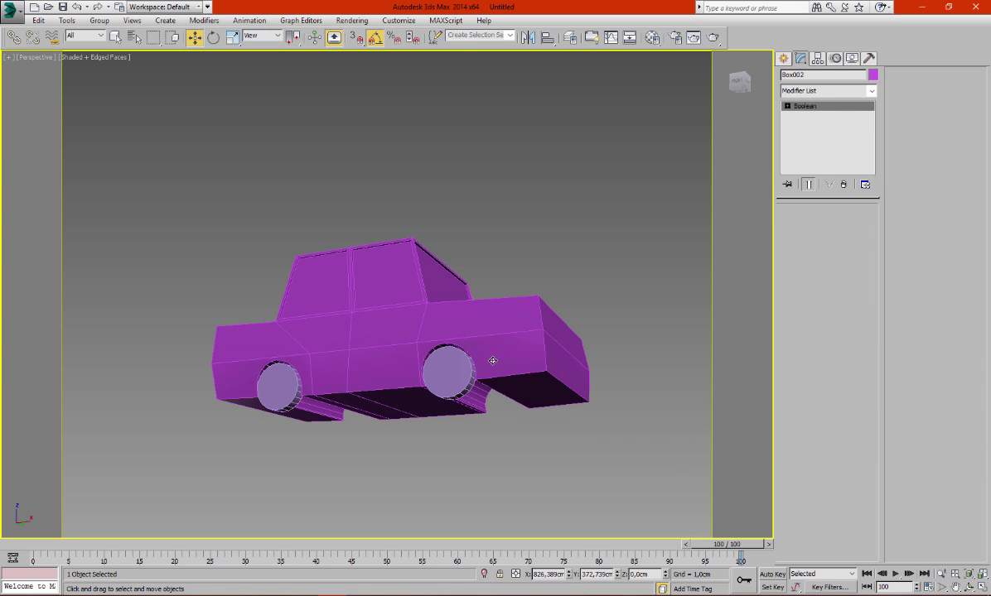
left_click(440, 378)
left_click(279, 381, "ctrl")
key("z")
mouse_move(280, 348)
middle_mouse_down("alt")
mouse_move(338, 391)
mouse_move(380, 387)
middle_mouse_up("alt")
Maximize the Perspective viewport and select only the right wheel, Cylinder001.
key("alt+w")
right_click(646, 194)
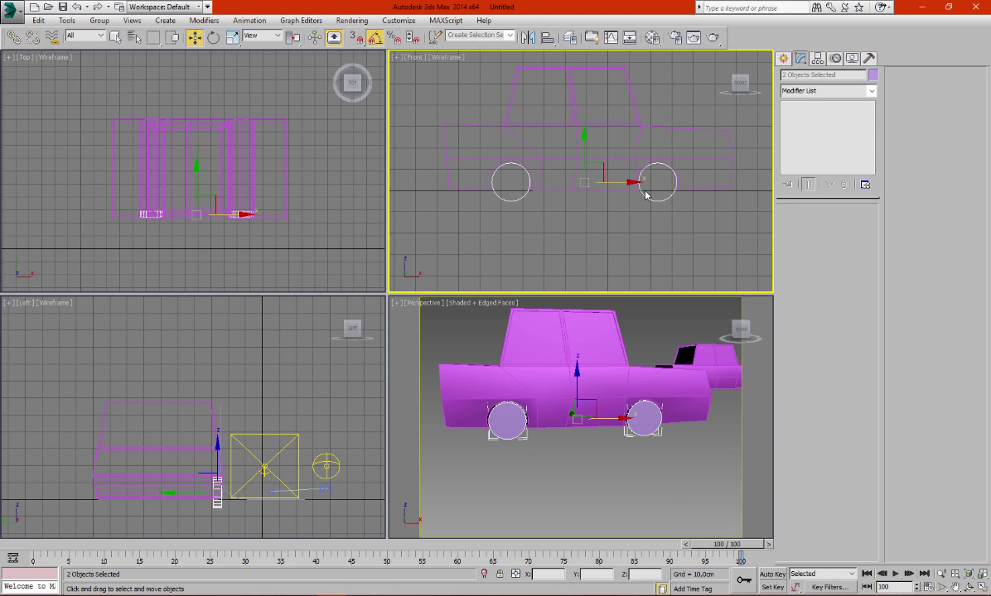
key("alt+w")
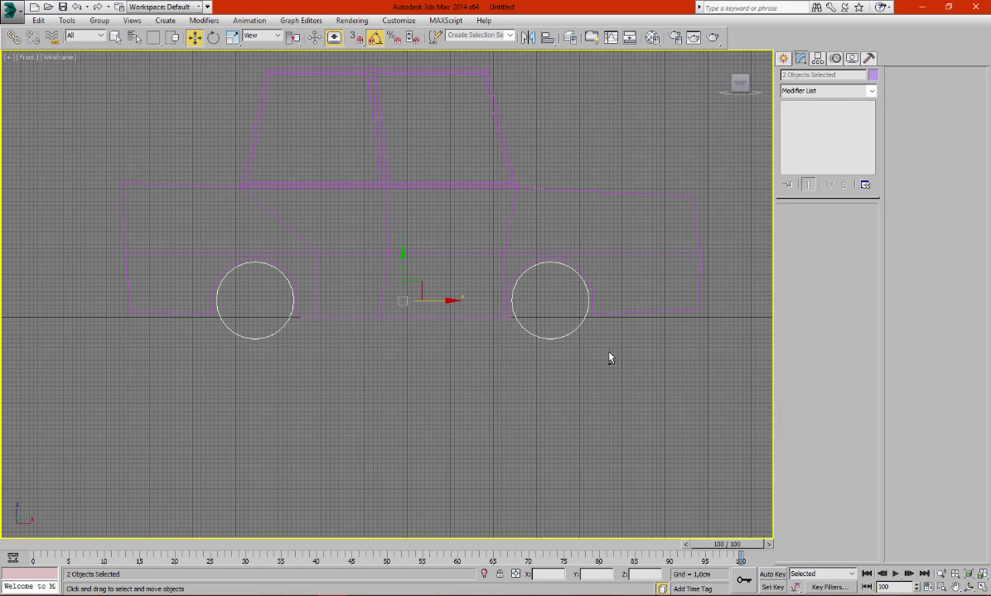
key("alt+w")
right_click(636, 454)
key("alt+w")
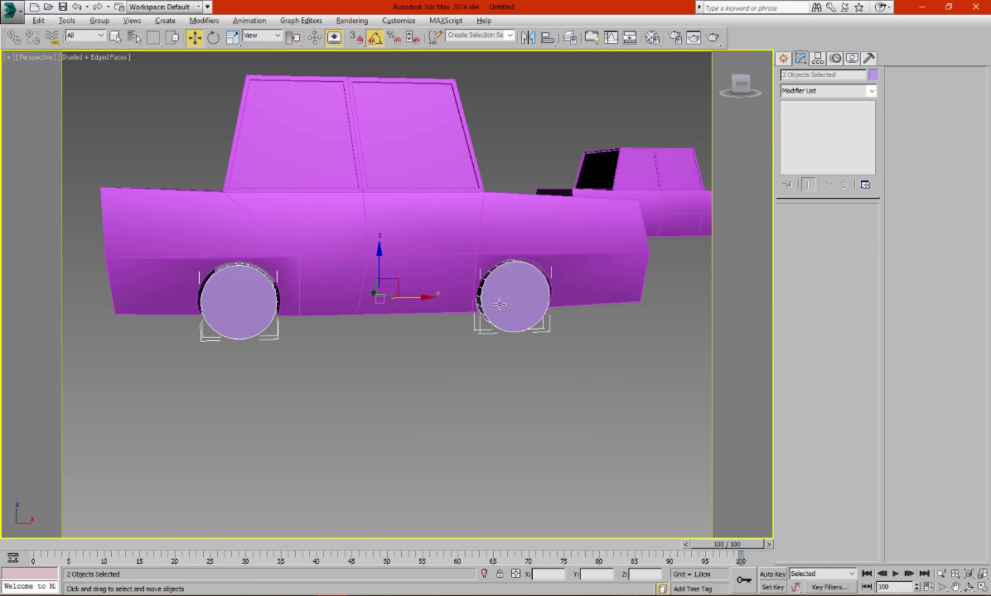
left_click(499, 304)
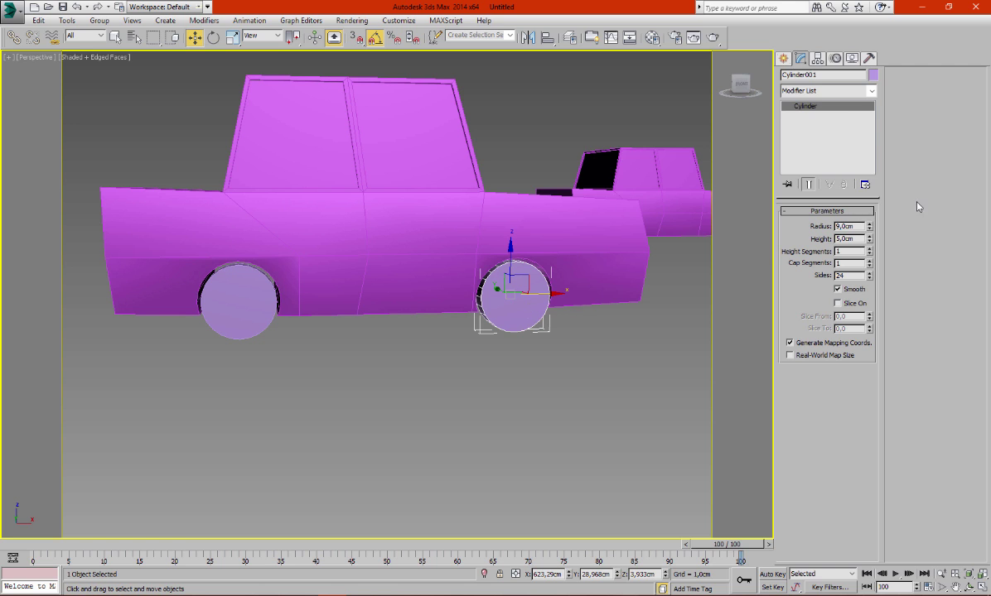
Add an Edit Poly modifier to the right wheel and select its outer polygon.
left_click(817, 93)
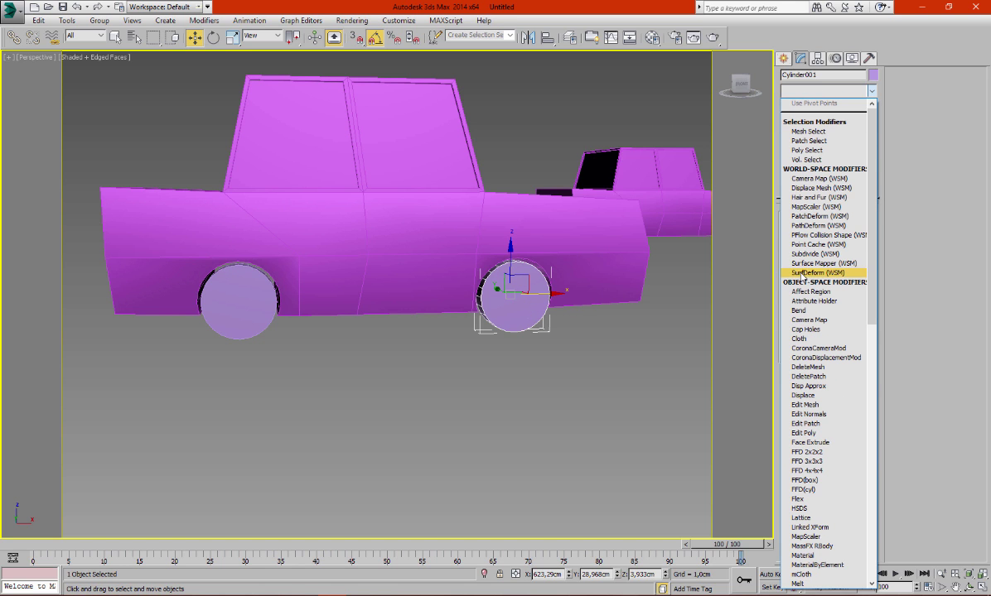
key("e")
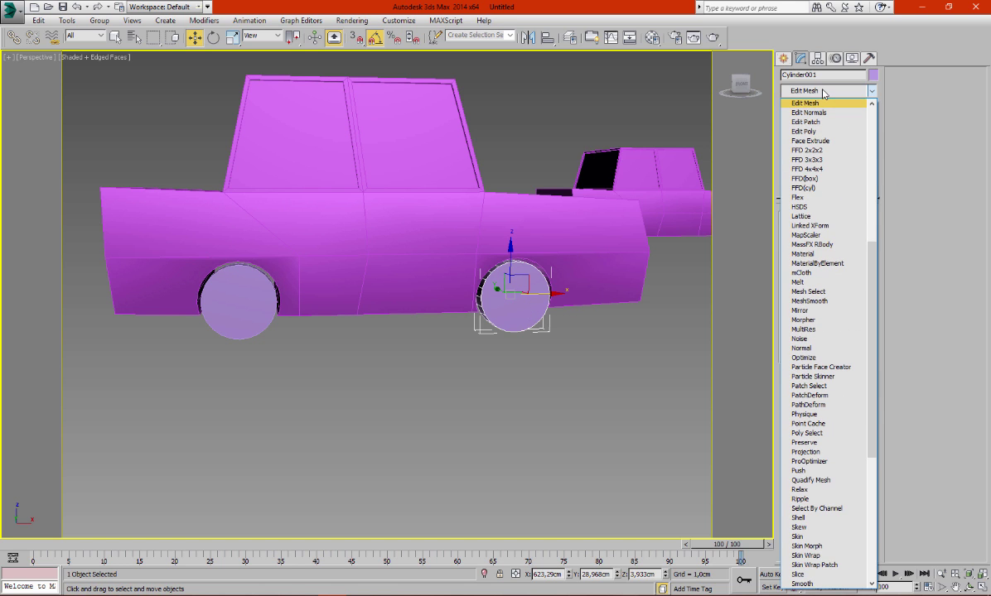
key("Down")
key("Down")
key("Down")
key("Return")
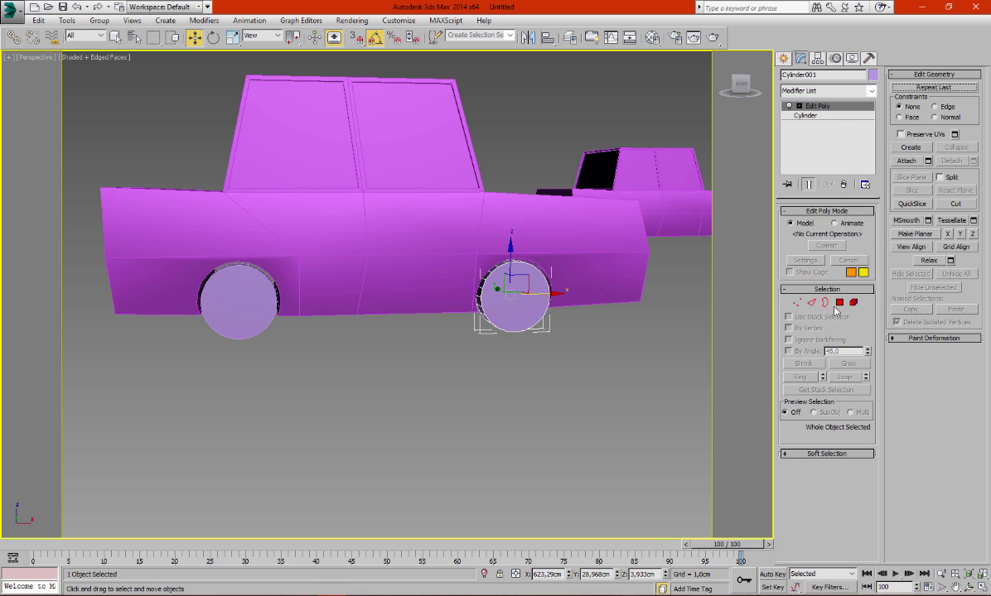
left_click(839, 302)
left_click(512, 294)
key("e")
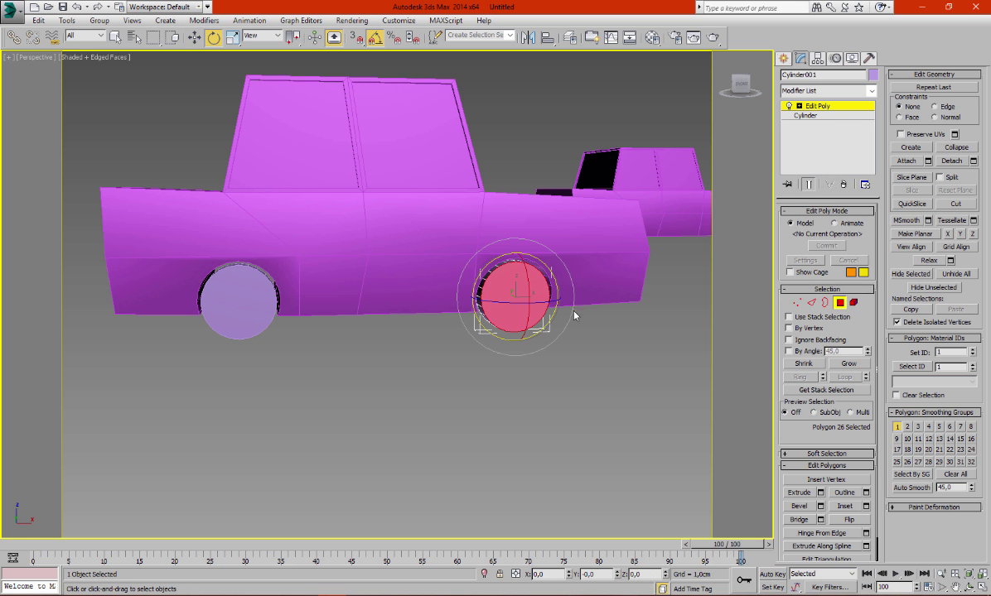
left_click(199, 39)
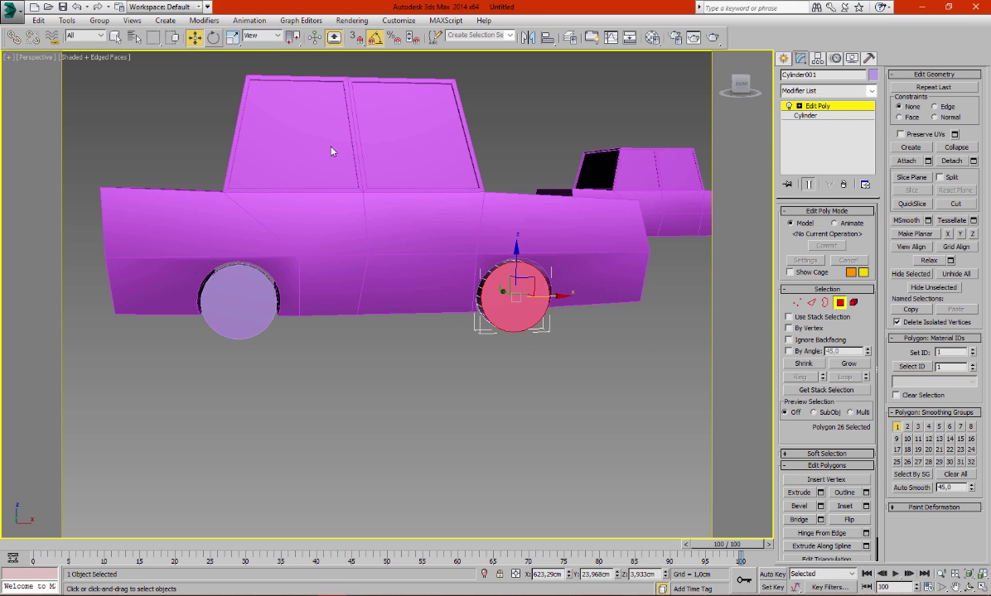
Inset the outer face about 4.7 cm and extrude the centre about -1.25 cm inward.
left_click(866, 505)
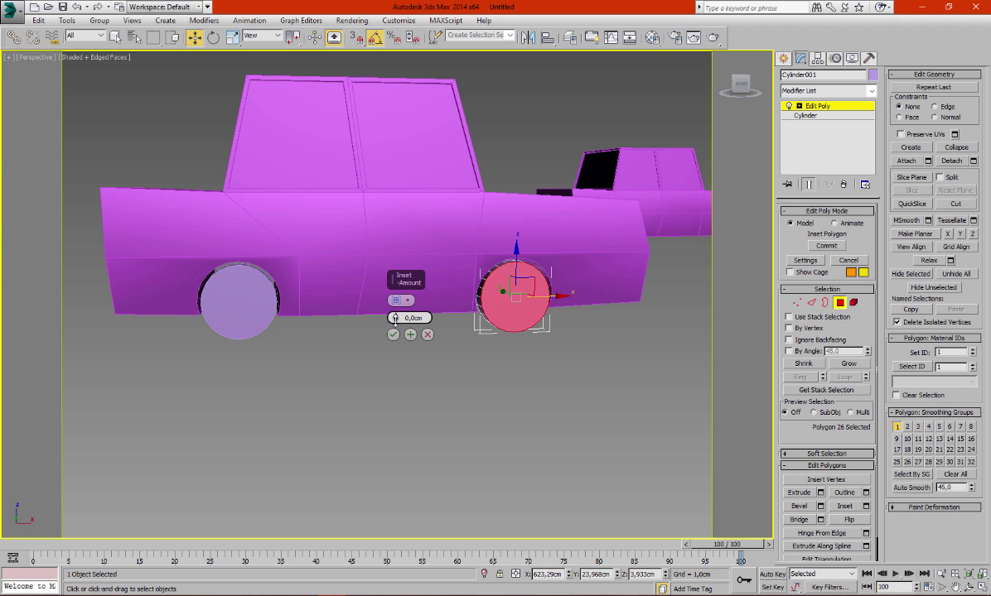
left_click_drag(395, 317, 395, 126)
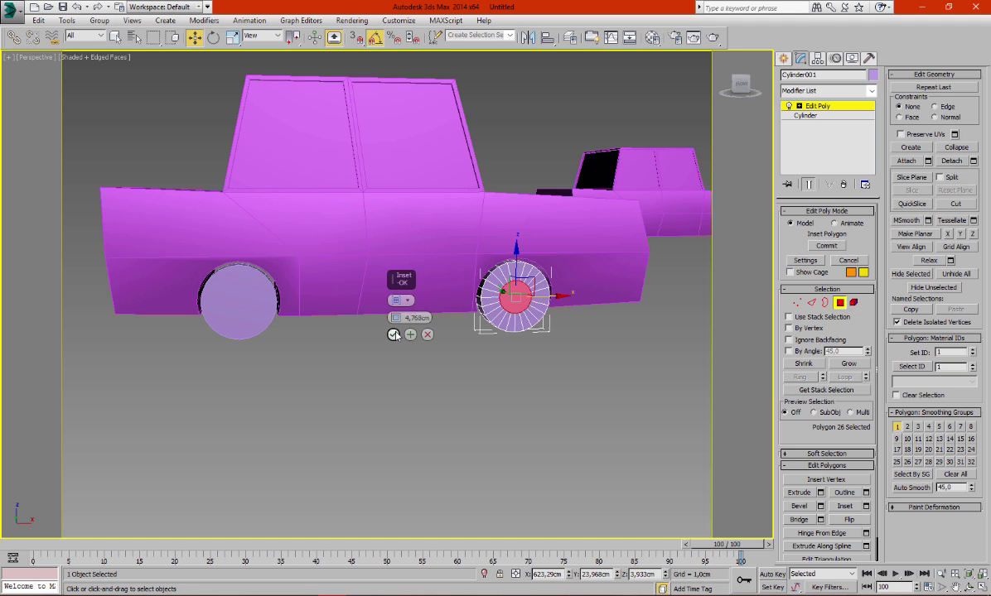
left_click(395, 335)
left_click(820, 493)
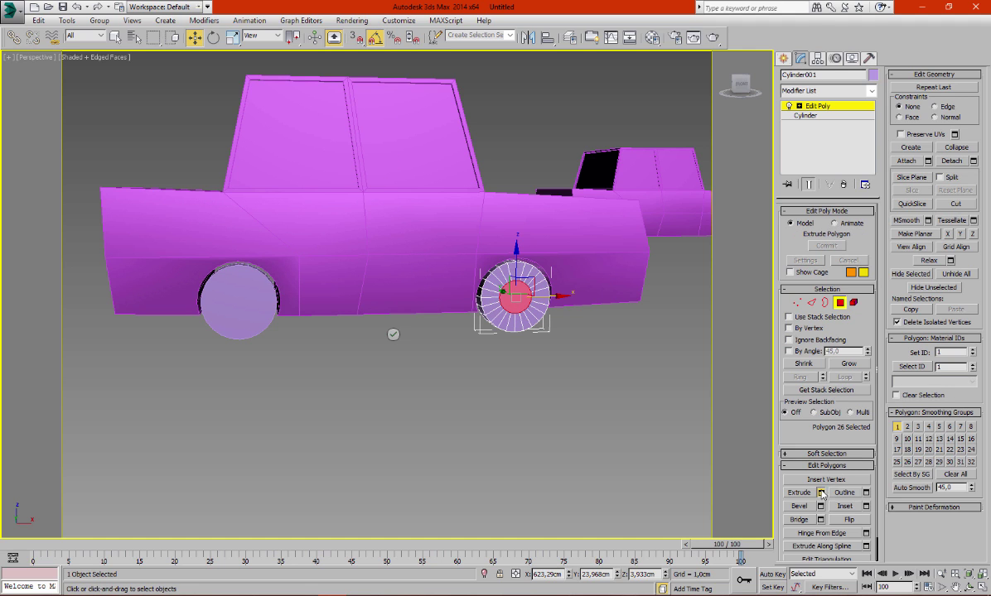
middle_click_drag(546, 291, 531, 318, "alt")
scroll(531, 317, "up", 3)
scroll(531, 317, "up", 2)
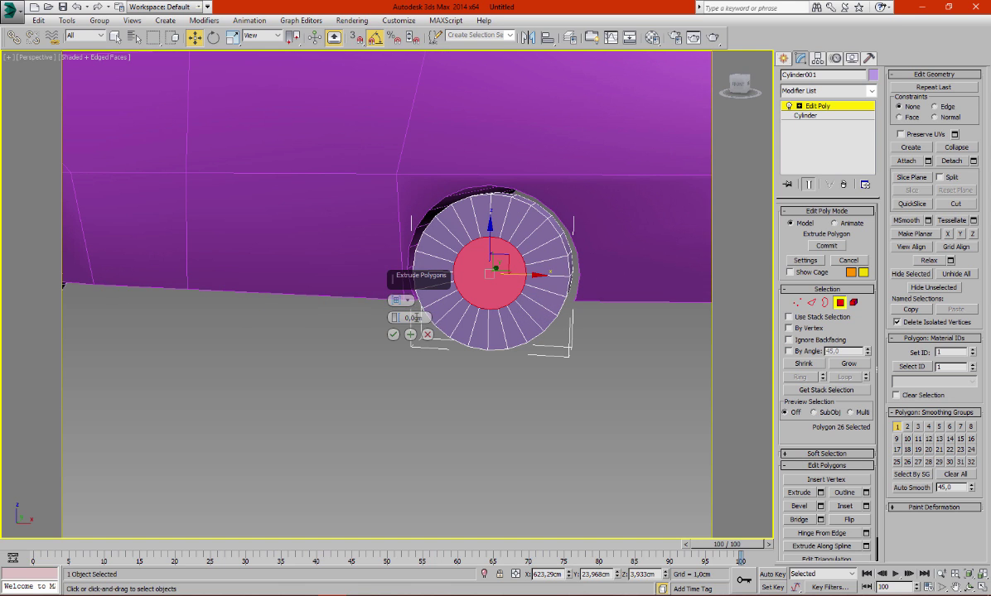
mouse_move(395, 317)
left_mouse_down()
mouse_move(407, 384)
mouse_move(407, 361)
left_mouse_up()
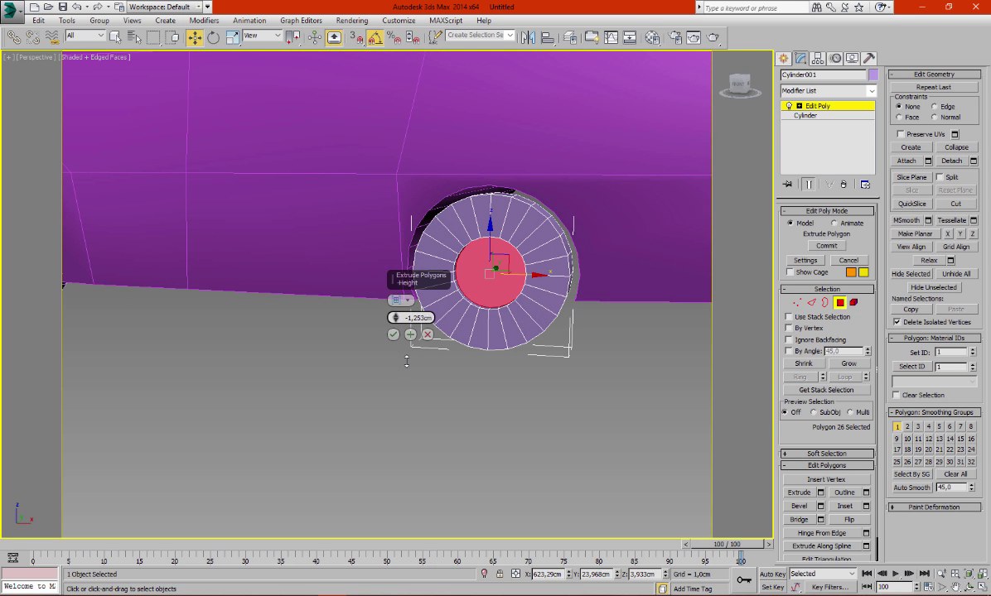
left_click(393, 335)
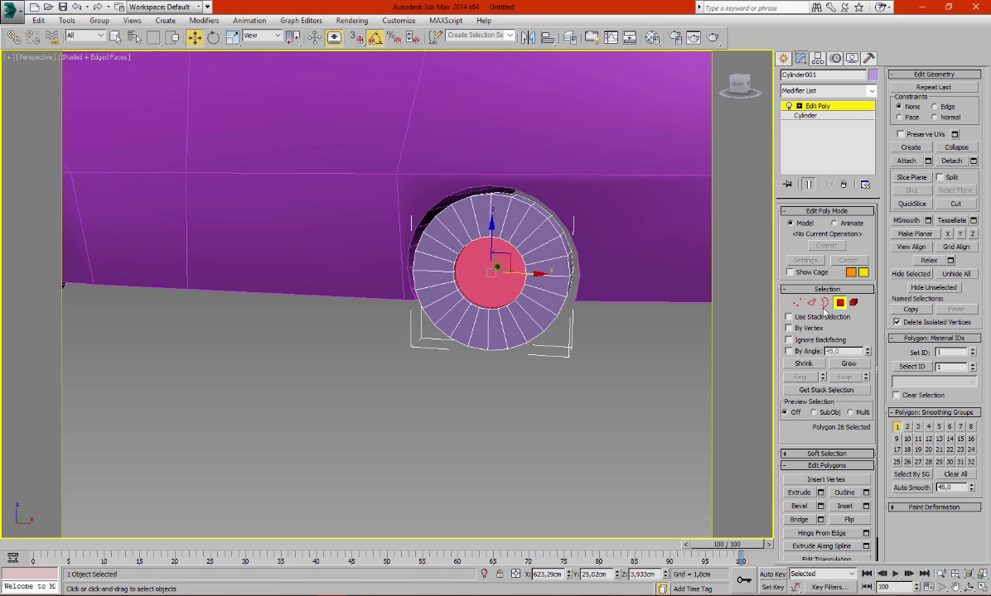
left_click(840, 303)
Turn off edged faces and switch to a maximized, zoomed-in Front view.
key("F4")
scroll(557, 322, "down", 3)
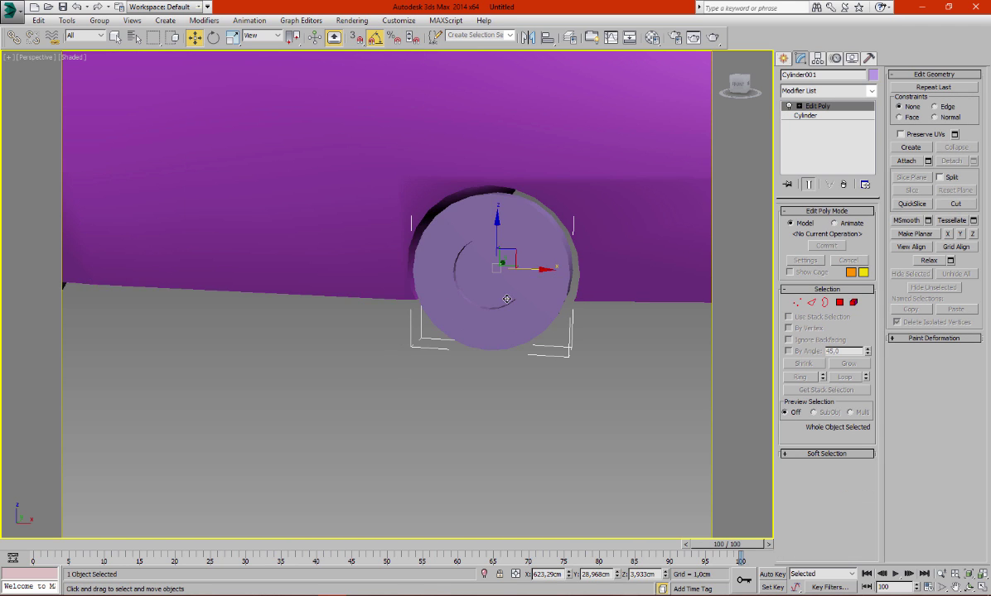
scroll(530, 298, "down", 4)
scroll(513, 285, "up", 2)
middle_click_drag(513, 285, 536, 284, "alt")
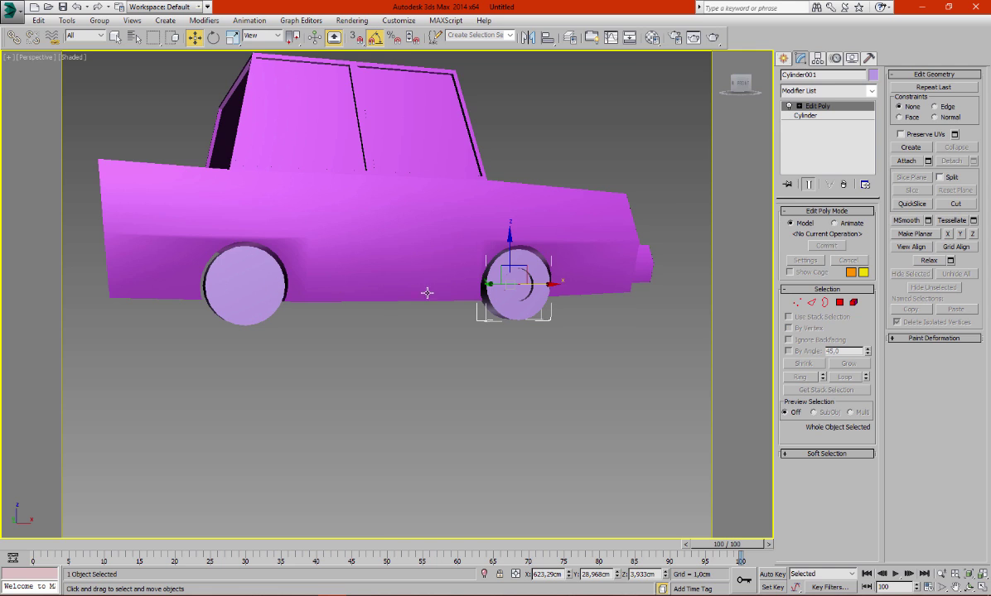
key("alt+w")
right_click(608, 194)
key("alt+w")
scroll(613, 215, "up", 2)
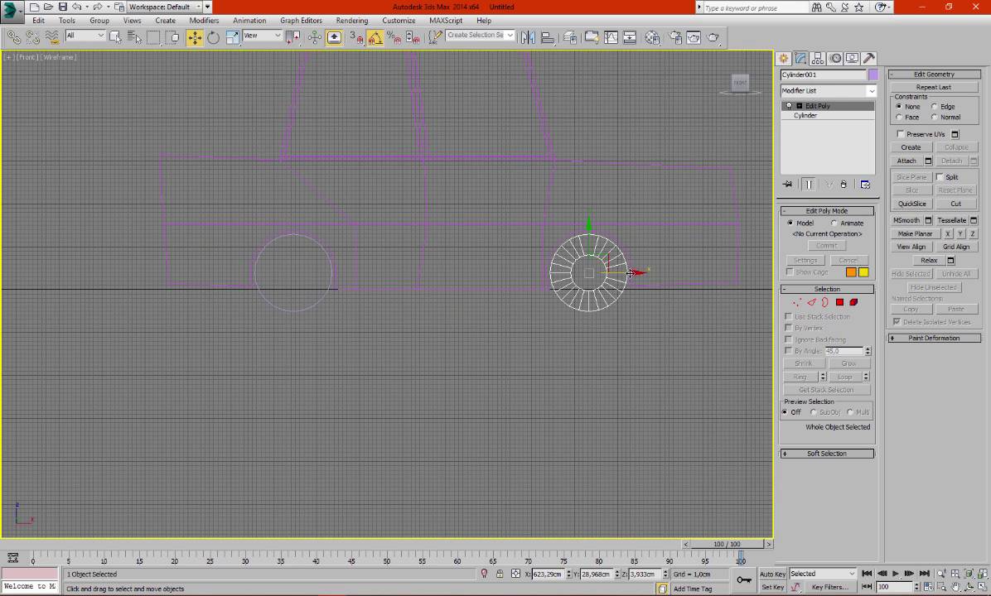
Shift-drag a copy of the hubbed wheel, Cylinder003, into the other wheel arch and nudge it into place.
left_click_drag(631, 274, 339, 276, "shift")
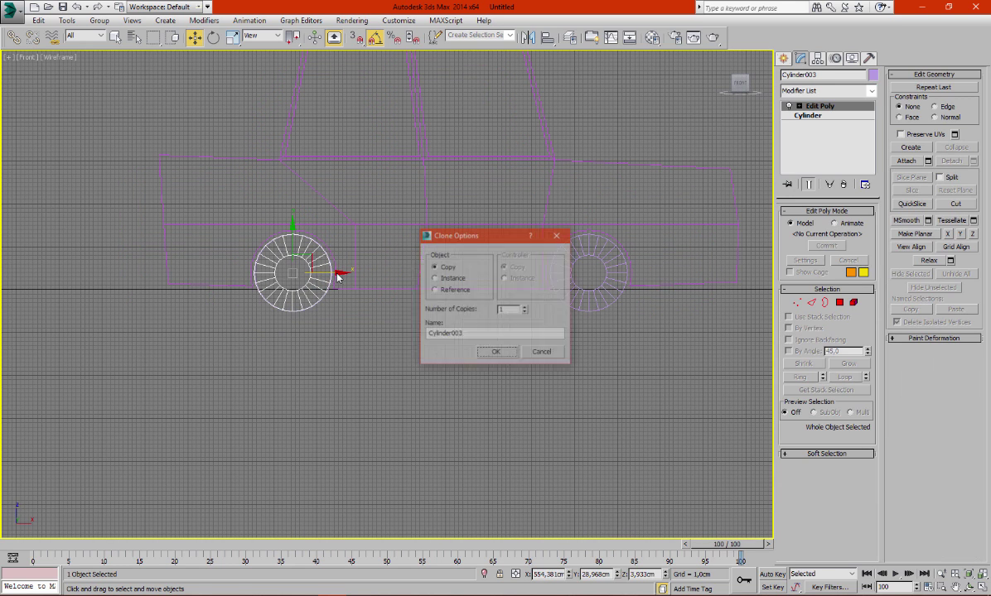
key("Return")
scroll(340, 277, "up", 3)
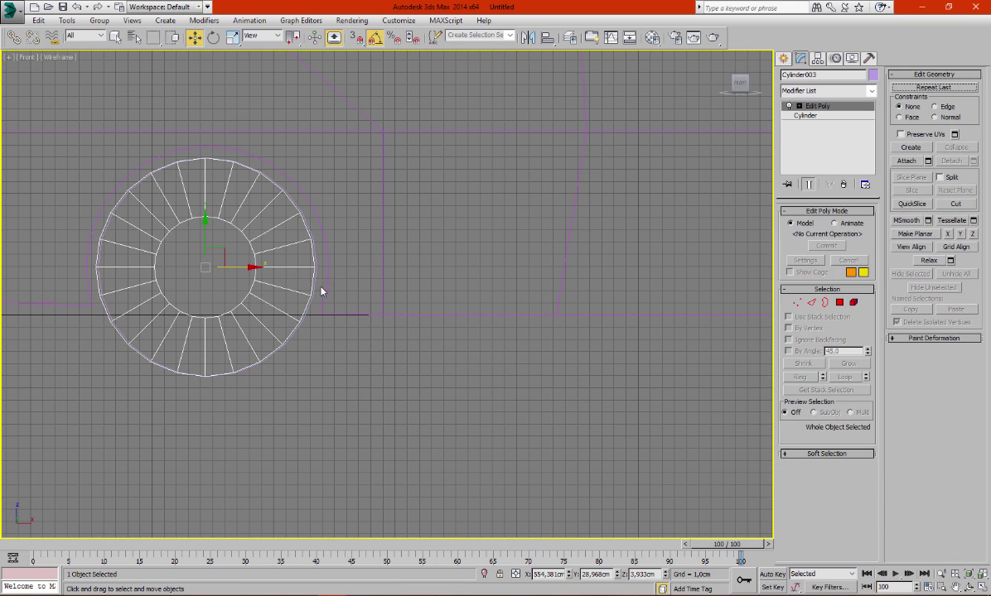
left_click(315, 288)
left_click(277, 283)
left_click(267, 253)
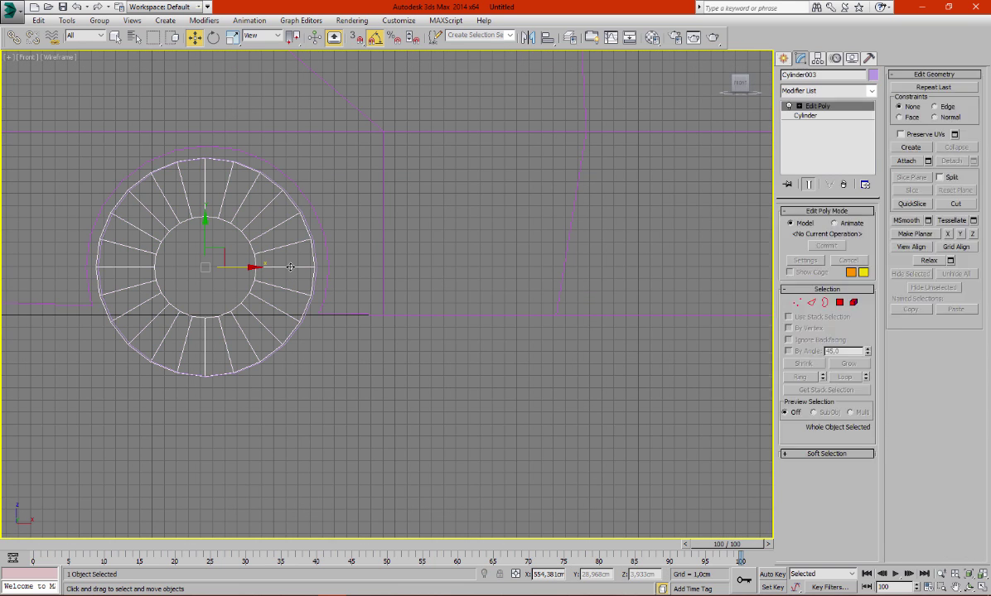
left_click_drag(250, 266, 253, 267)
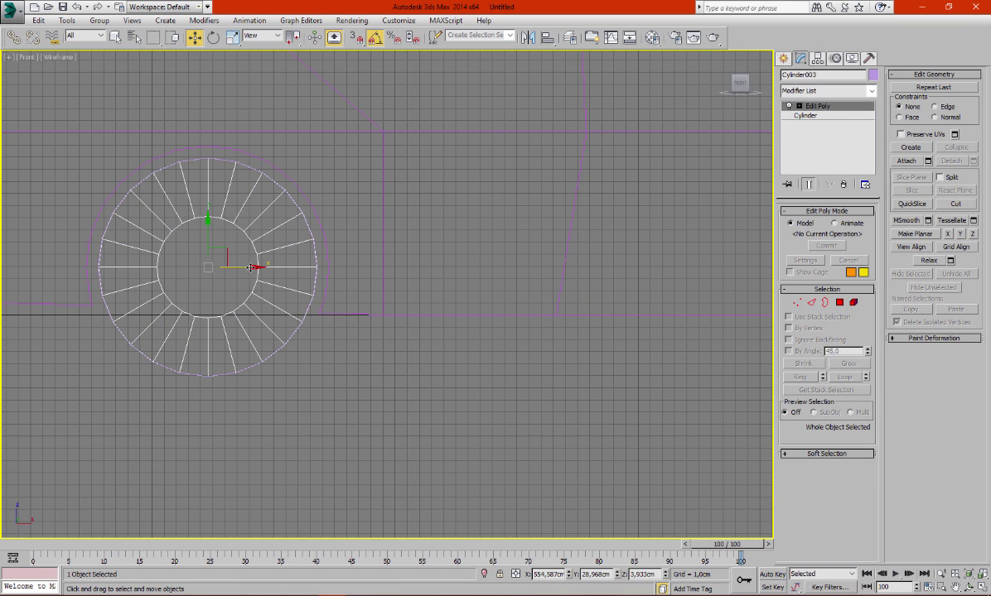
left_click(318, 279)
left_click(427, 384)
Return to the maximized Perspective view and select both side wheels.
scroll(430, 383, "down", 3)
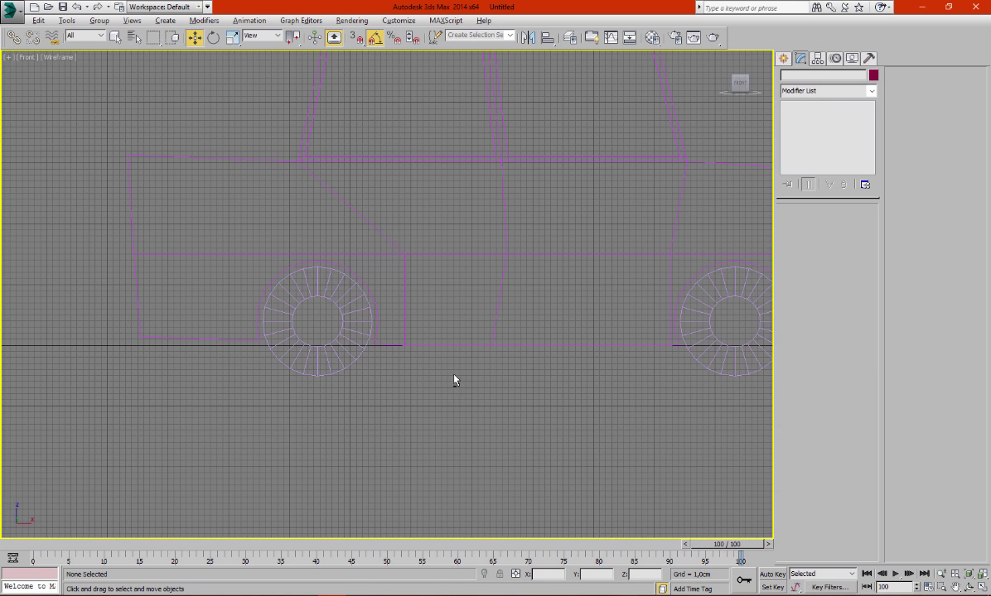
key("alt+w")
left_click(571, 398)
key("alt+w")
mouse_move(580, 391)
middle_mouse_down("alt")
mouse_move(498, 394)
mouse_move(457, 309)
middle_mouse_up("alt")
left_click(457, 310)
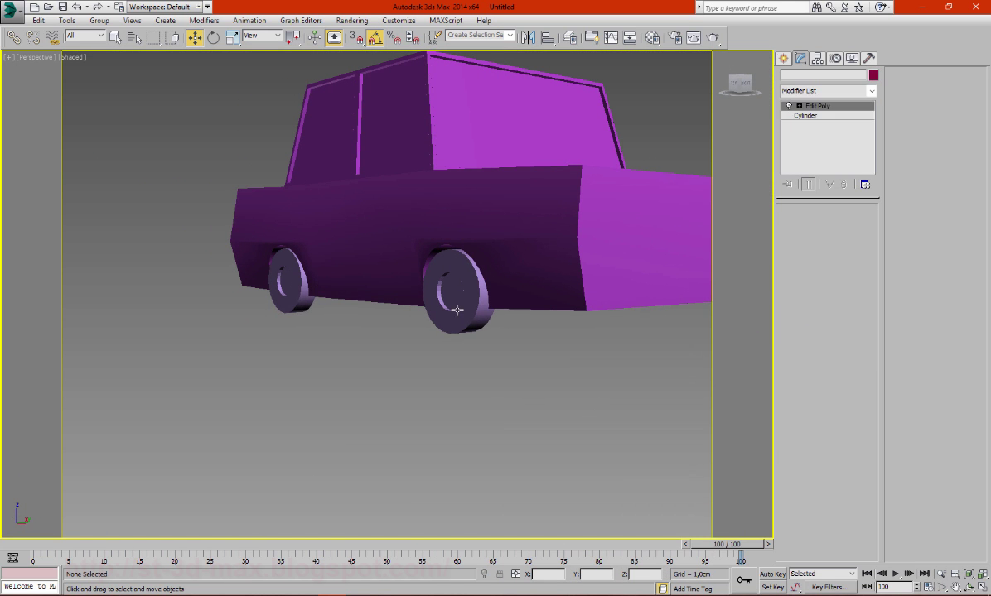
left_click(288, 281, "ctrl")
scroll(389, 310, "down", 4)
Clone both side wheels as instances for the car's opposite side.
mouse_move(389, 310)
middle_mouse_down("alt")
mouse_move(419, 330)
mouse_move(392, 334)
mouse_move(391, 307)
middle_mouse_up("alt")
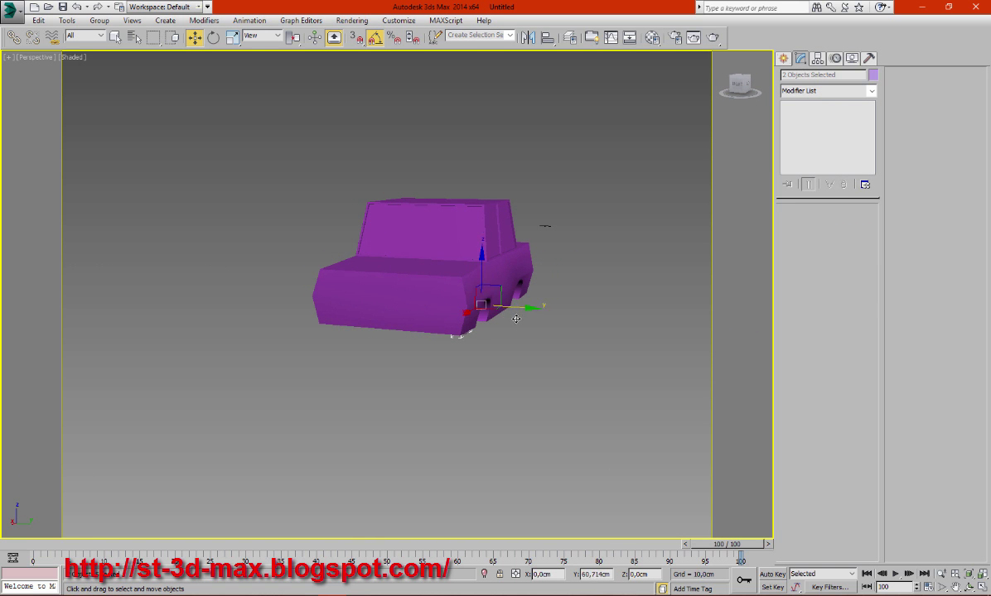
left_click_drag(516, 319, 501, 319, "shift")
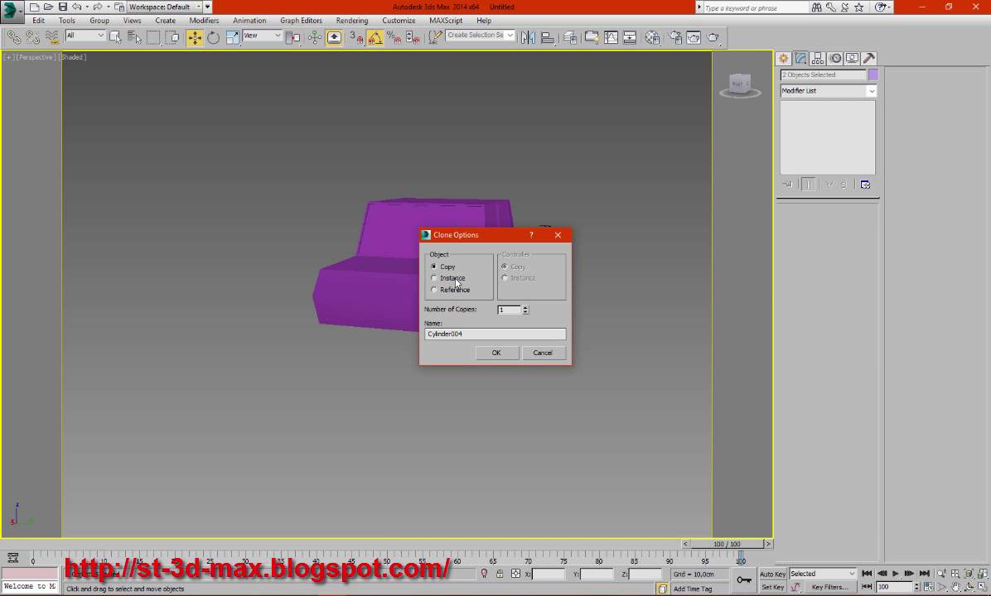
left_click(455, 282)
left_click(495, 353)
In the maximized Left view, mirror the wheel copies with no additional clone.
key("alt+w")
right_click(593, 237)
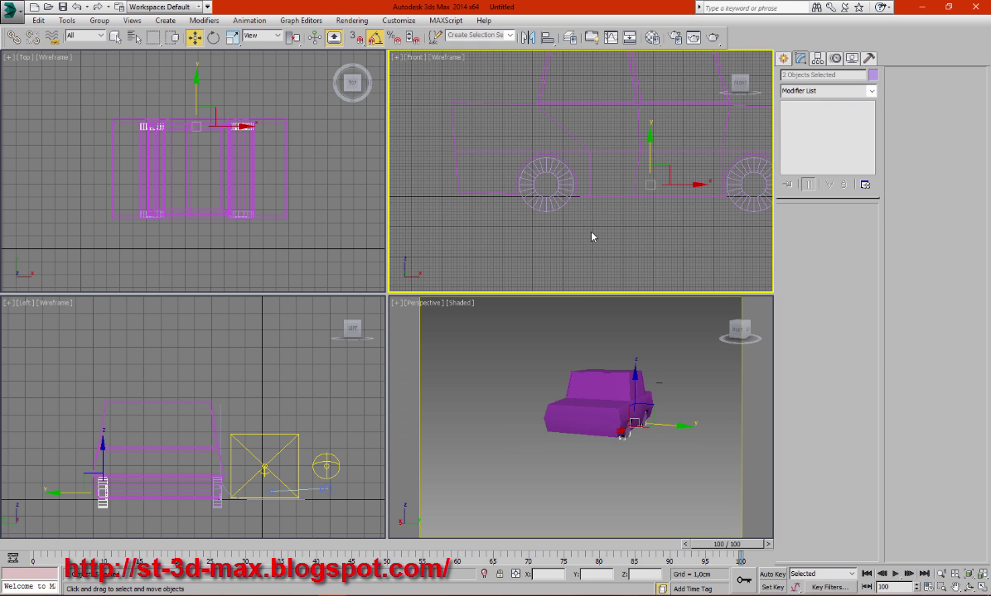
right_click(342, 224)
right_click(319, 382)
key("alt+w")
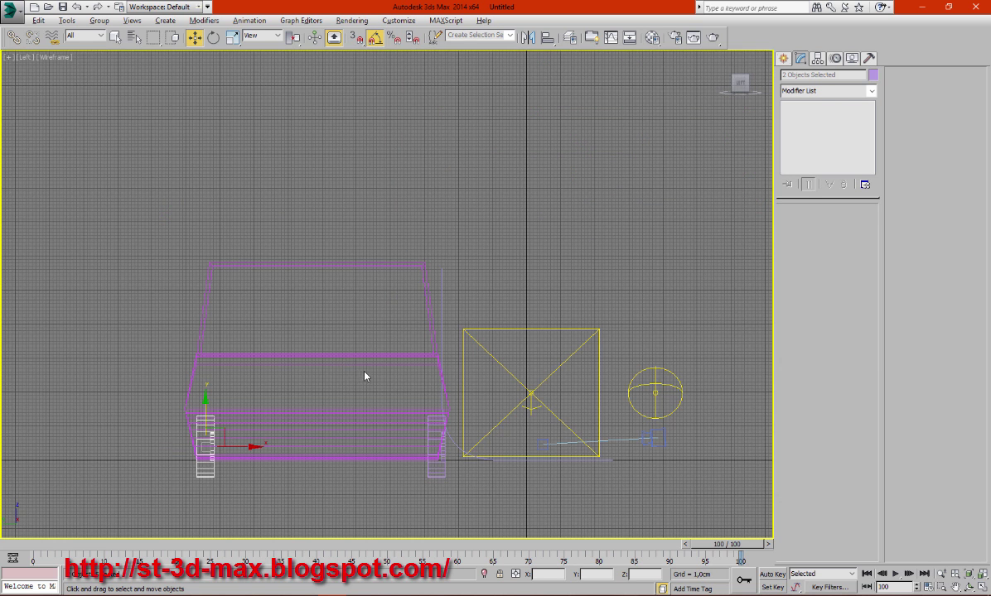
left_click(528, 38)
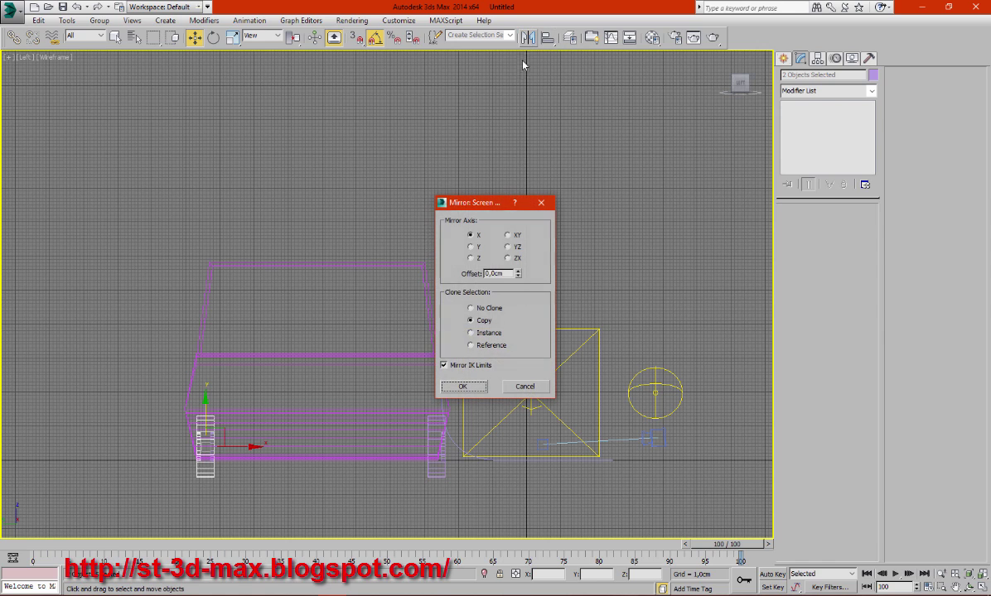
left_click(486, 310)
left_click(460, 387)
Shift the mirrored wheels left so they sit against the car body.
scroll(231, 424, "up", 2)
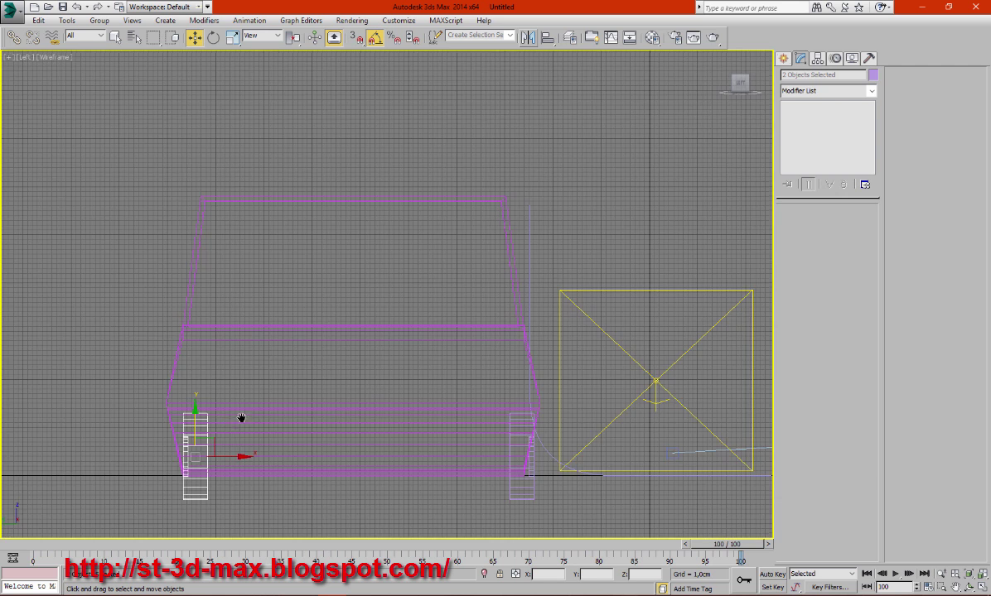
scroll(249, 427, "up", 1)
left_click_drag(264, 432, 257, 431)
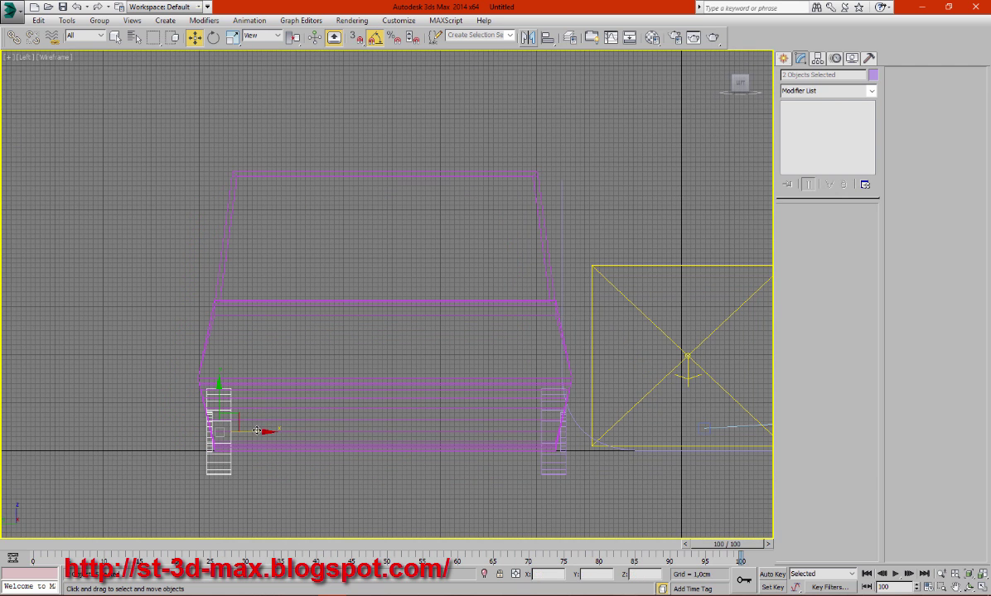
middle_click_drag(270, 433, 262, 433)
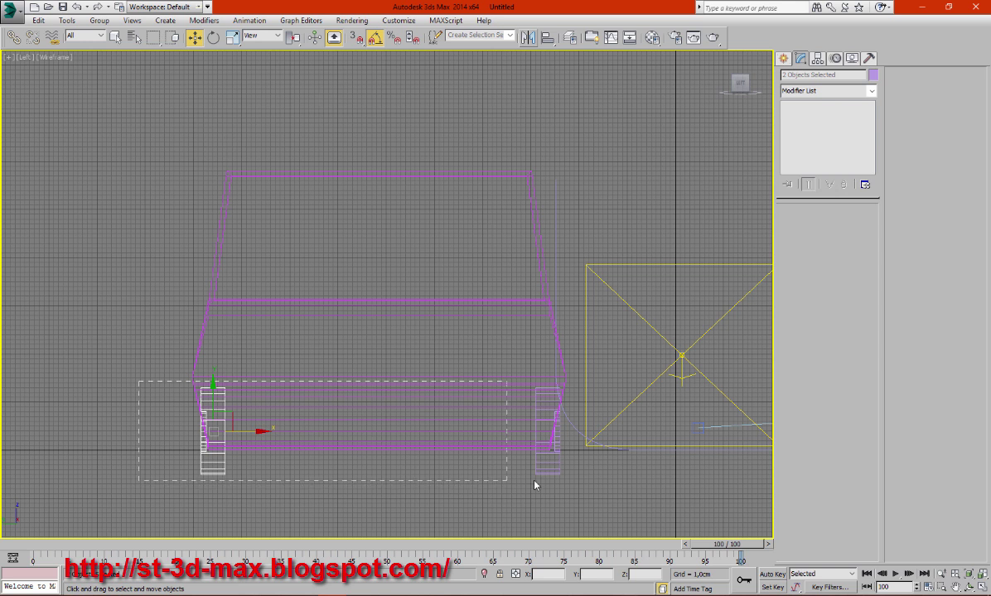
Marquee-select all five car parts and zoom the side view to them.
left_click_drag(534, 486, 560, 465)
middle_click_drag(425, 408, 106, 379)
key("z")
scroll(323, 412, "down", 3)
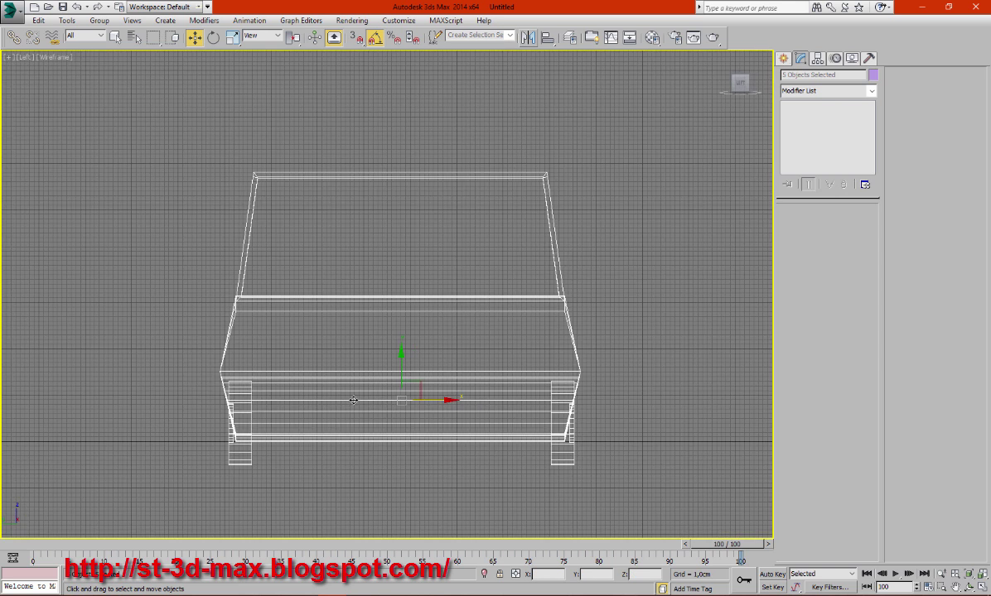
scroll(323, 413, "down", 2)
scroll(363, 400, "up", 4)
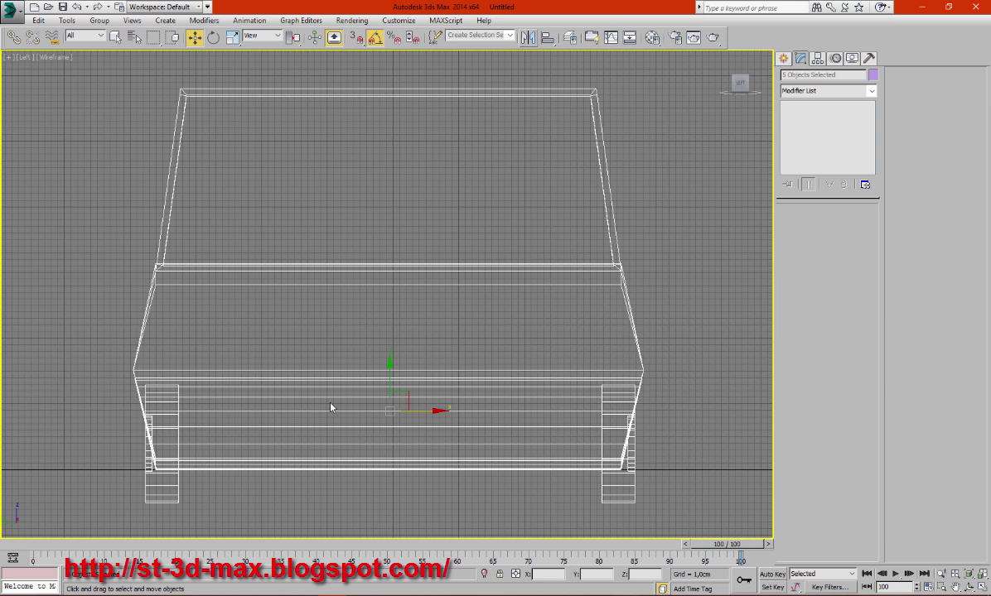
scroll(340, 385, "down", 2)
Frame the whole car in a maximized Perspective view and orbit to its side.
key("alt+w")
right_click(525, 453)
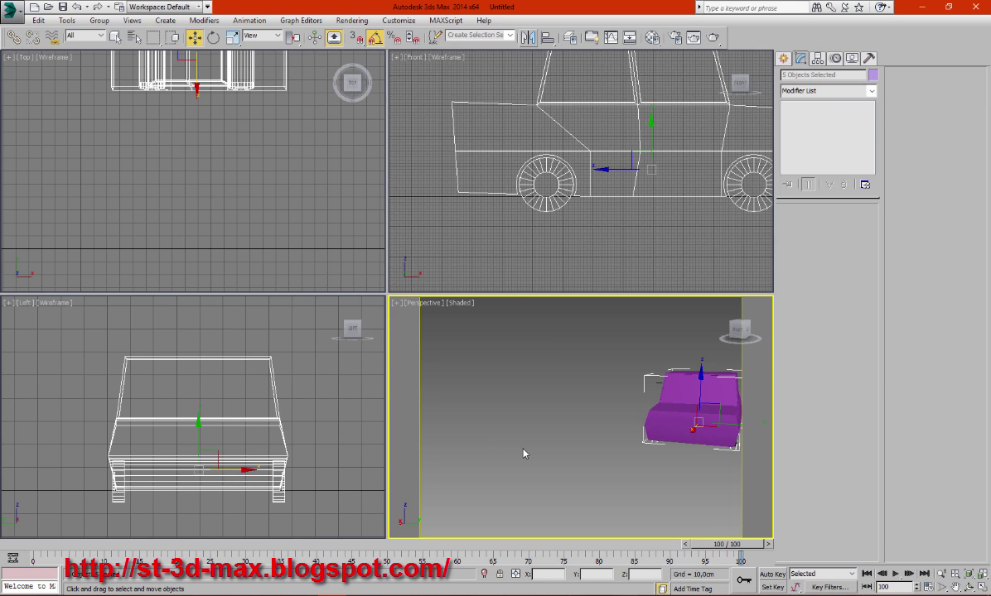
key("alt+w")
key("z")
mouse_move(456, 473)
middle_mouse_down("alt")
mouse_move(458, 448)
mouse_move(446, 448)
mouse_move(568, 461)
mouse_move(522, 462)
mouse_move(489, 442)
middle_mouse_up("alt")
Convert Box001 to an Editable Poly, switch to Element selection, and orbit to the rear.
scroll(530, 461, "up", 3)
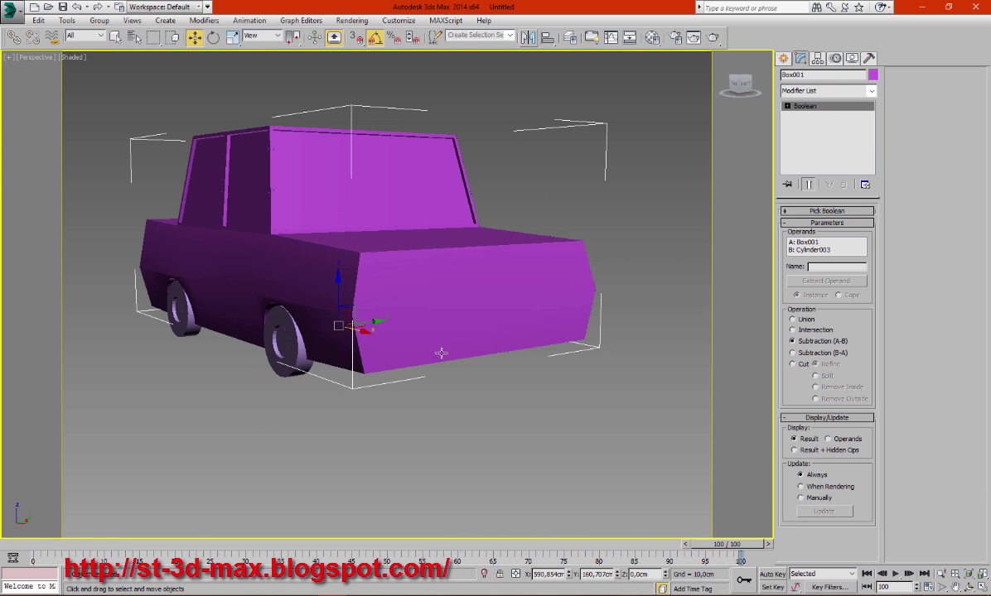
mouse_move(440, 349)
middle_mouse_down("alt")
mouse_move(495, 338)
mouse_move(489, 354)
middle_mouse_up("alt")
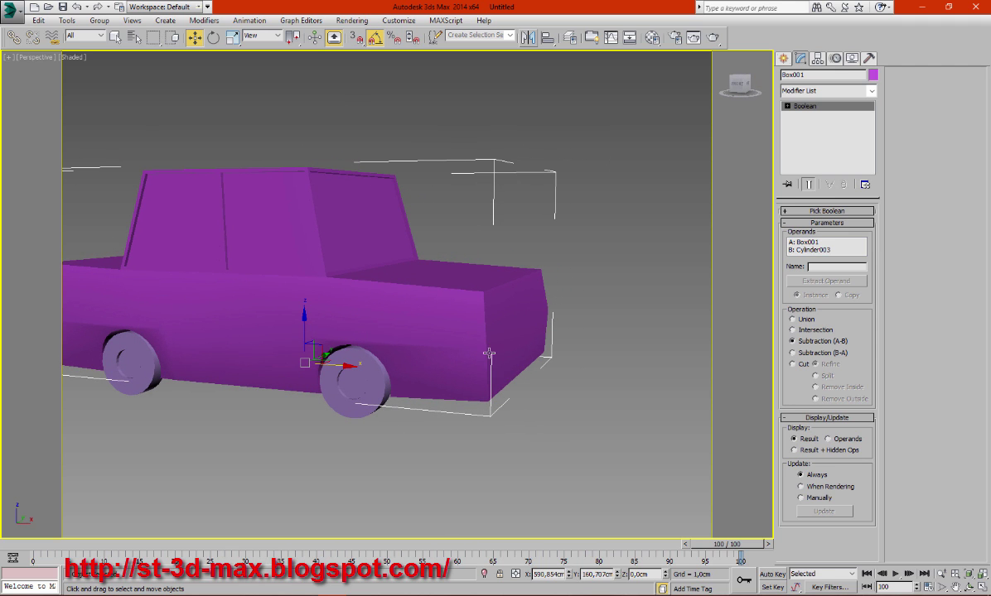
right_click(444, 309)
mouse_move(472, 421)
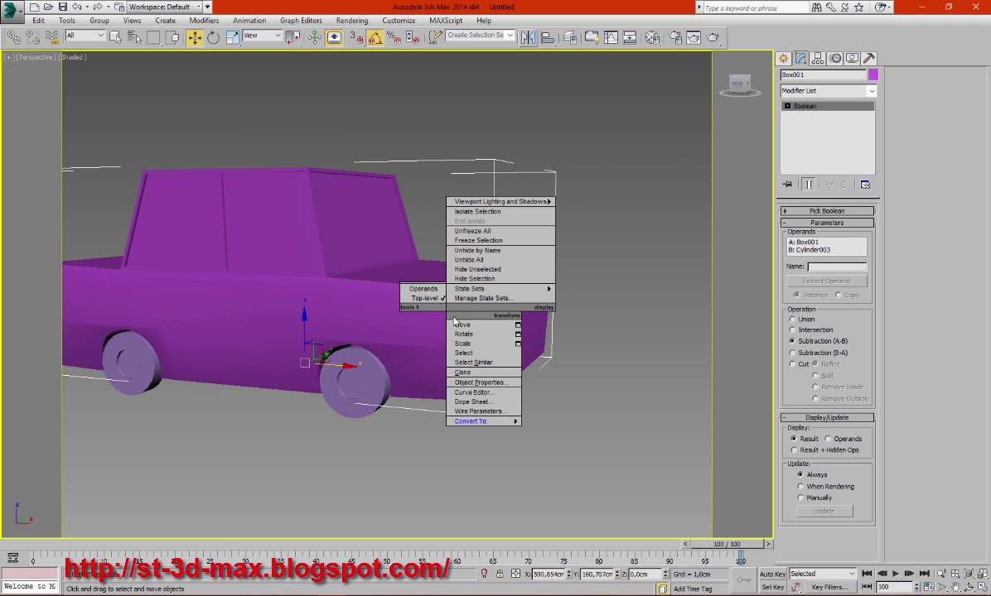
left_click(563, 431)
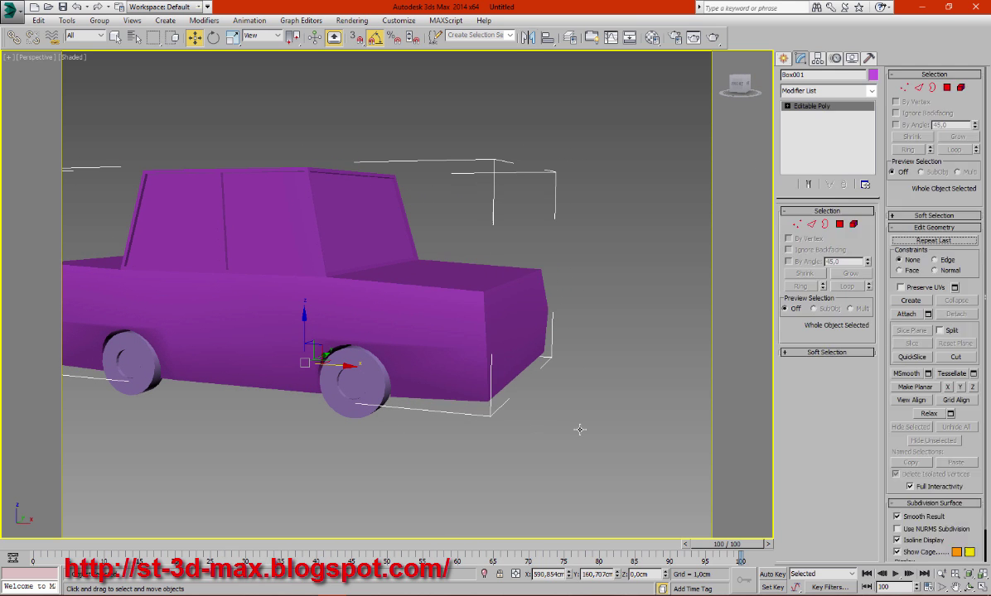
left_click(840, 225)
middle_click_drag(517, 327, 557, 217, "alt")
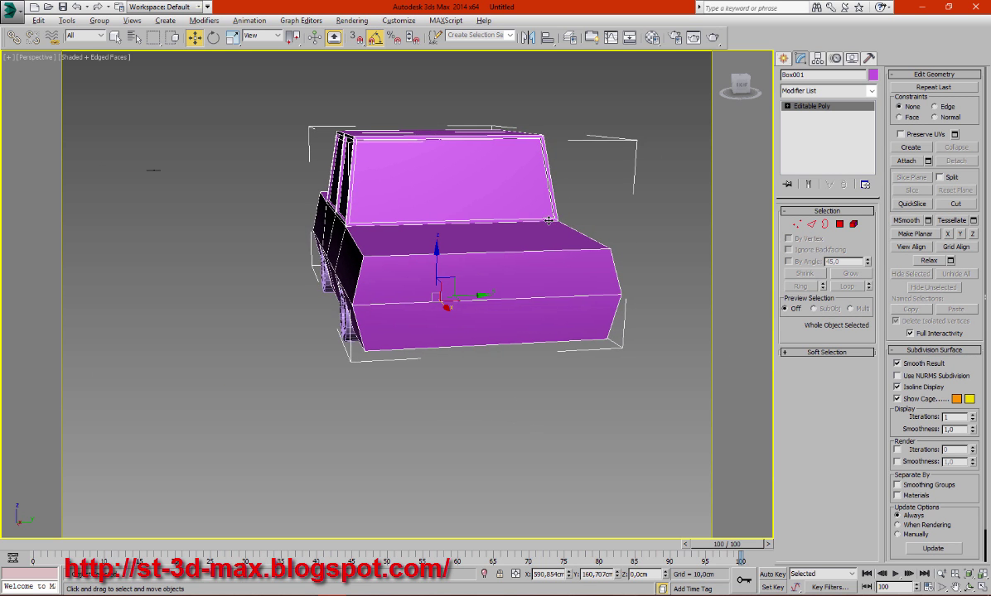
Pick the Standard Primitives Box tool with AutoGrid enabled.
left_click(783, 59)
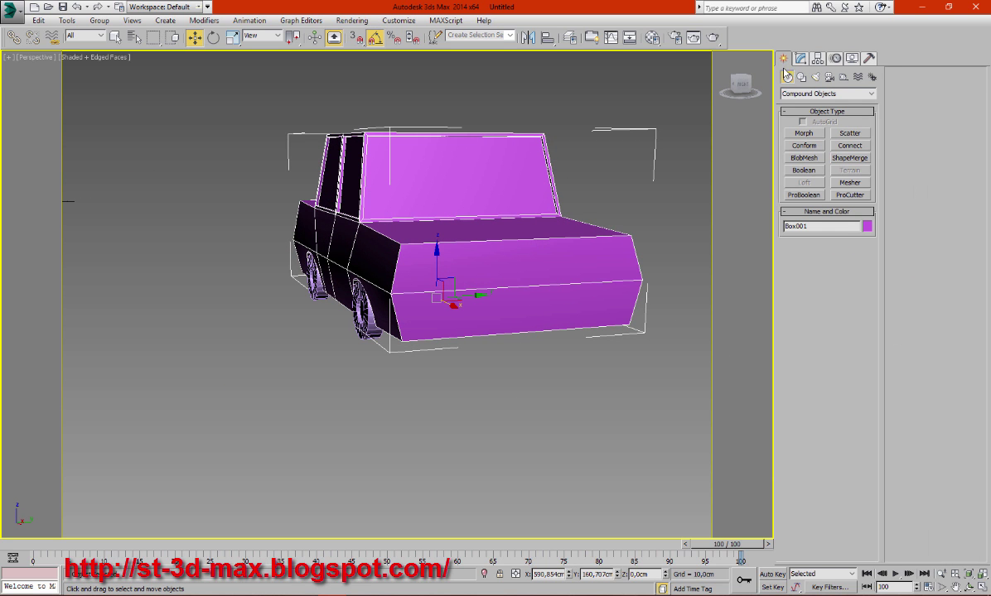
left_click(802, 94)
left_click(802, 93)
left_click(802, 93)
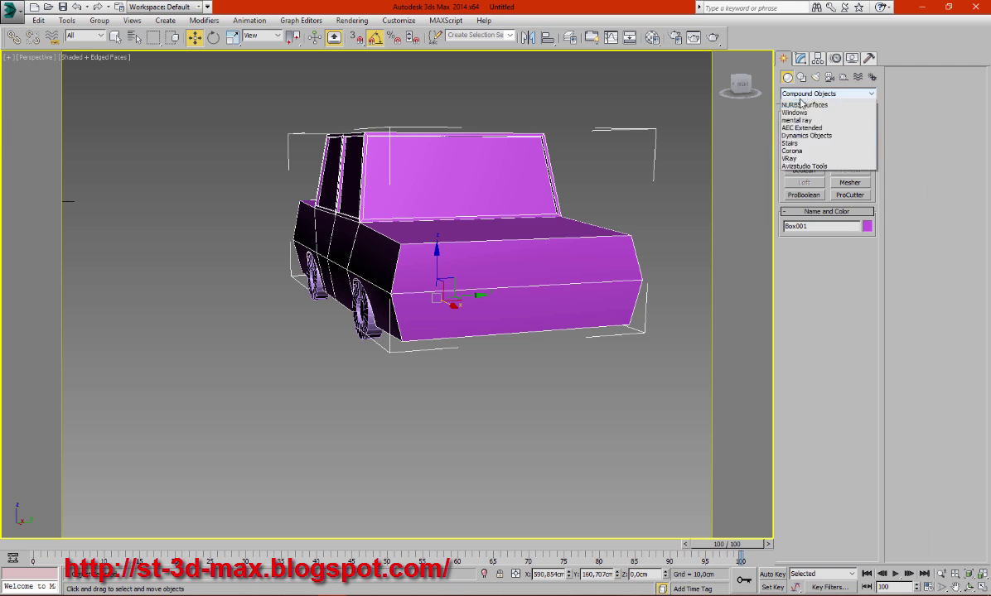
left_click(800, 104)
left_click(804, 133)
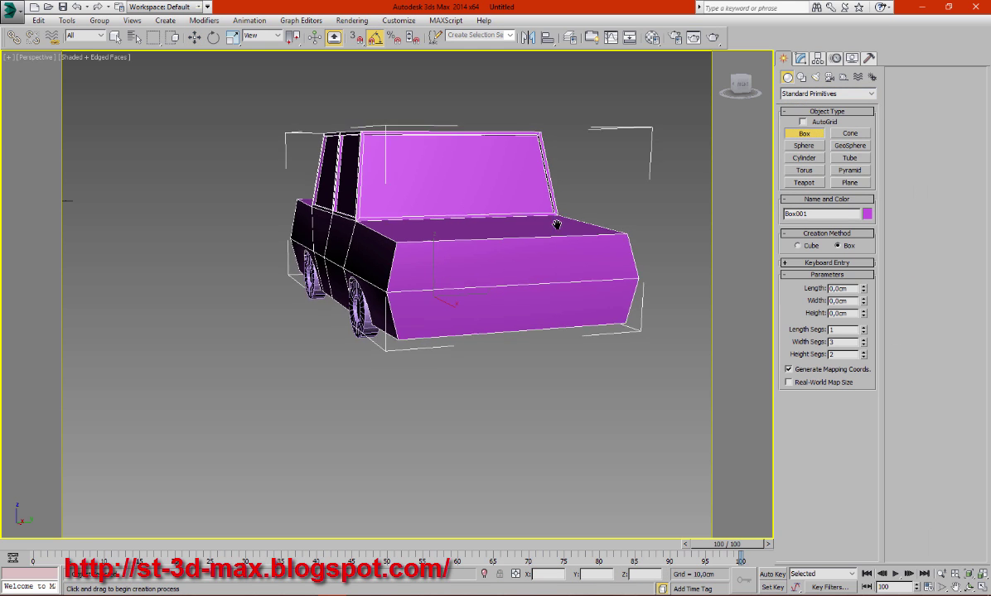
scroll(435, 245, "up", 3)
left_click(802, 122)
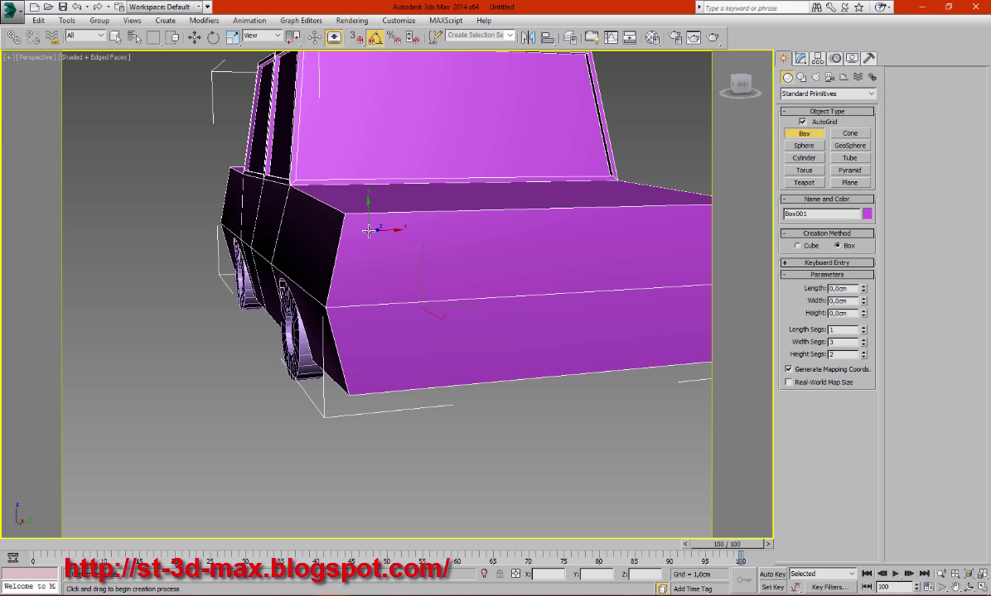
Draw a thin box about 10 × 11 × 1 cm on the rear, with 1 width and height segment.
left_click_drag(356, 223, 429, 291)
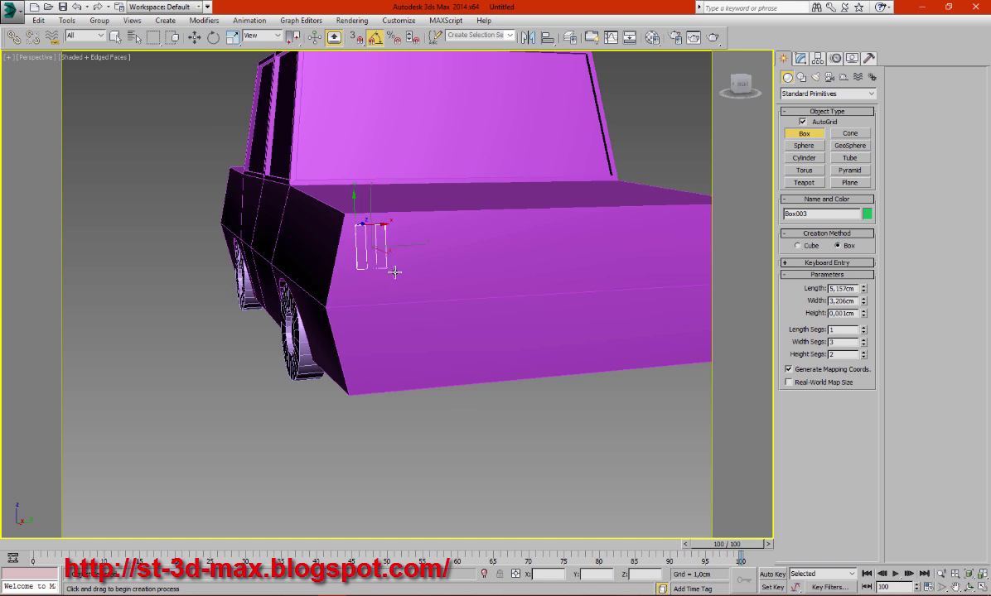
left_click(441, 293)
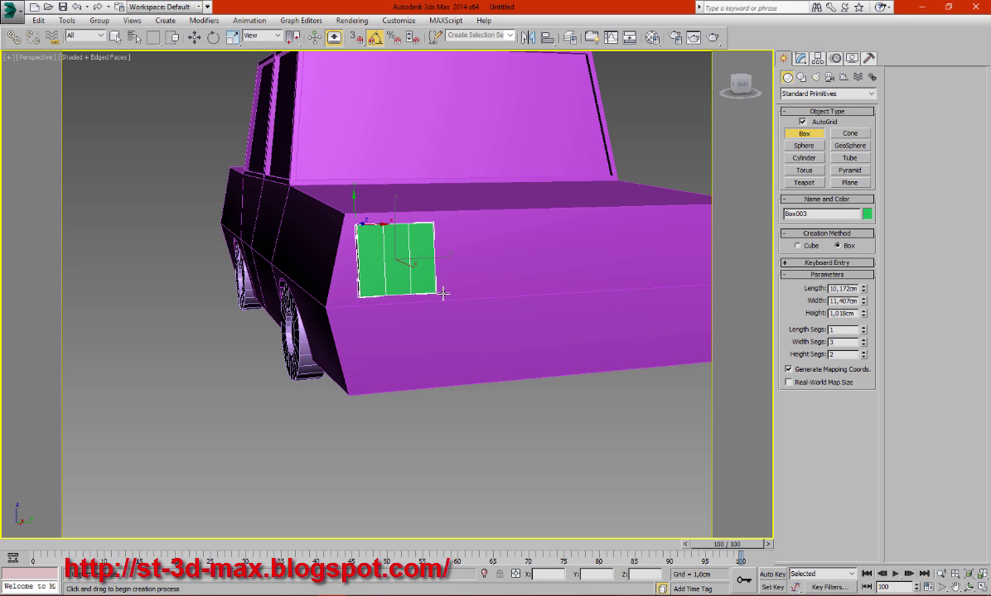
key("w")
left_click(801, 59)
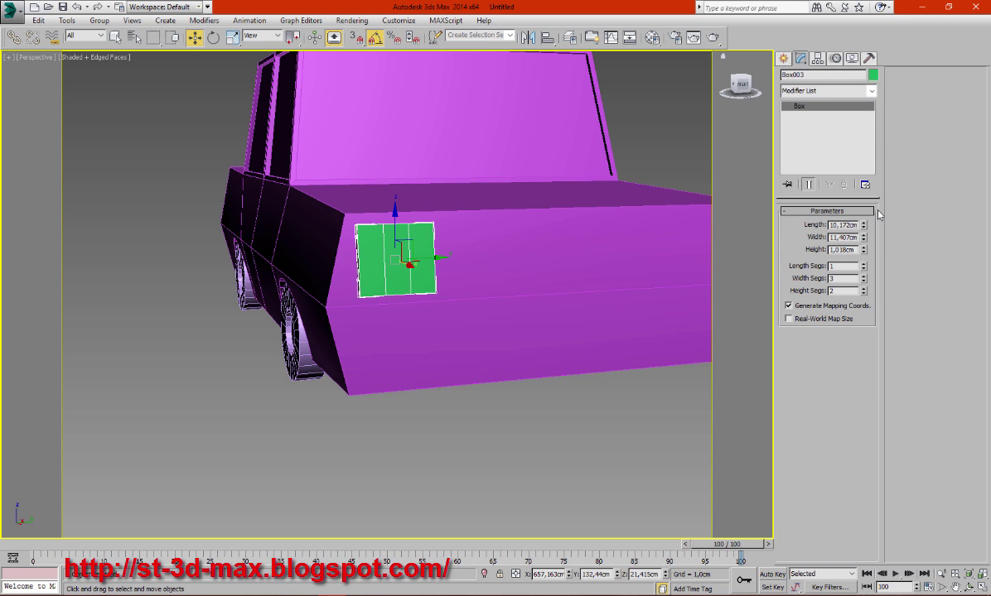
right_click(864, 279)
right_click(864, 291)
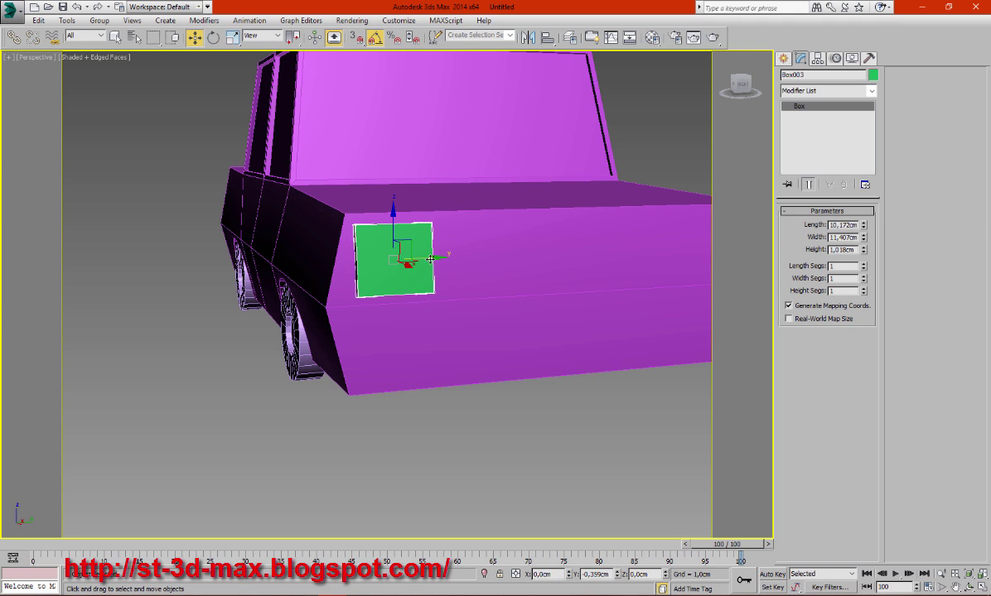
Nudge the green panel sideways, then zoom in on it in a maximized side view.
left_click_drag(434, 260, 424, 259)
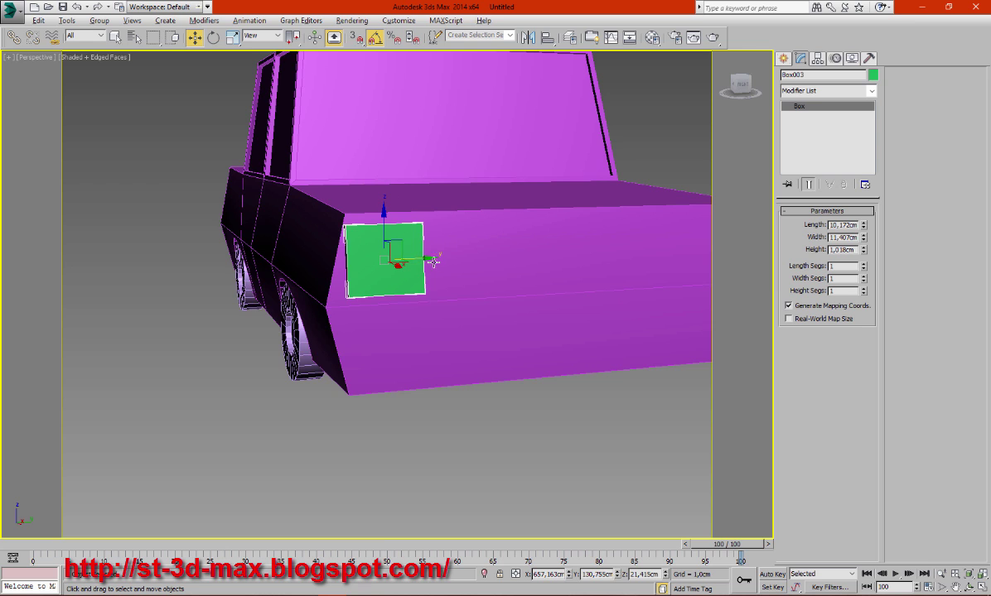
key("alt+w")
right_click(281, 410)
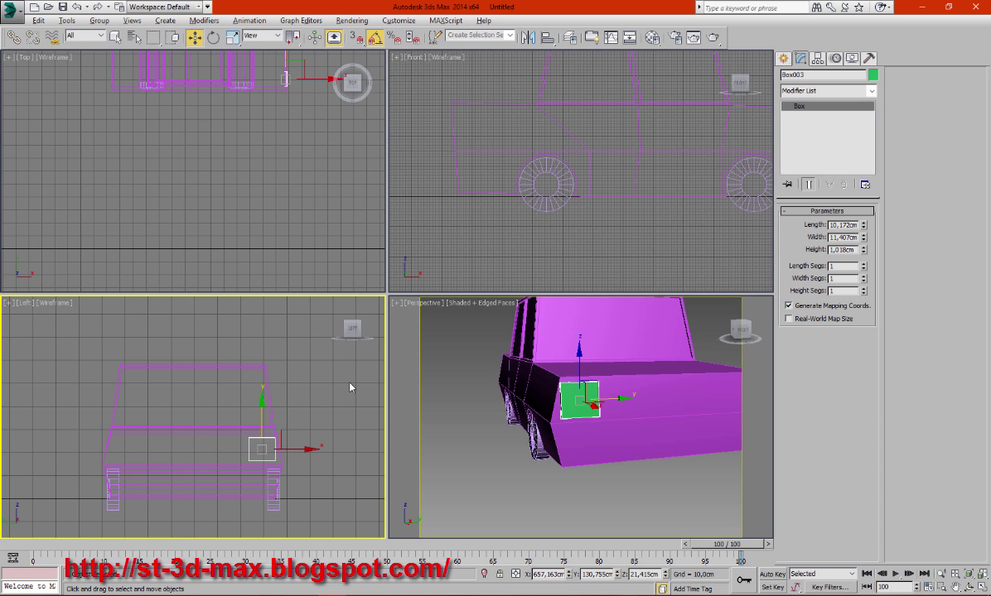
key("alt+w")
scroll(545, 358, "up", 3)
middle_click_drag(546, 358, 510, 329)
Convert Box003 to Editable Poly and slide its bottom vertices right along X.
scroll(509, 328, "up", 2)
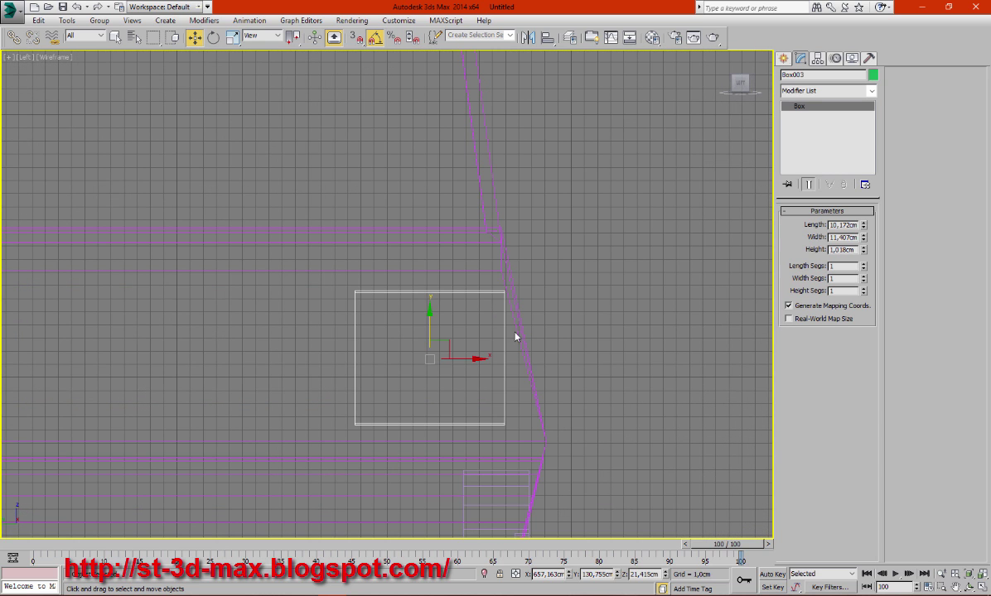
right_click(591, 333)
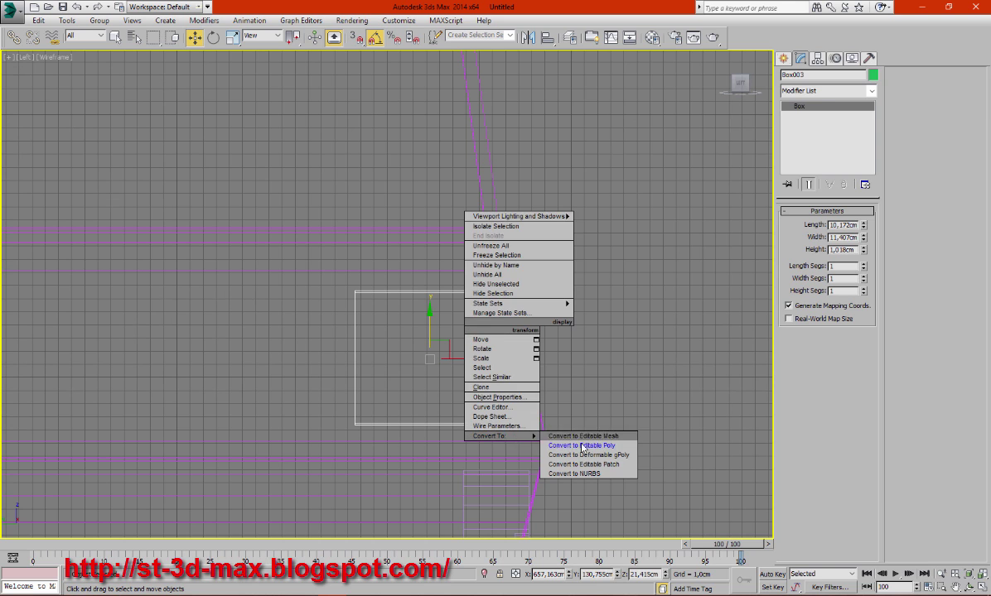
left_click(572, 442)
key("1")
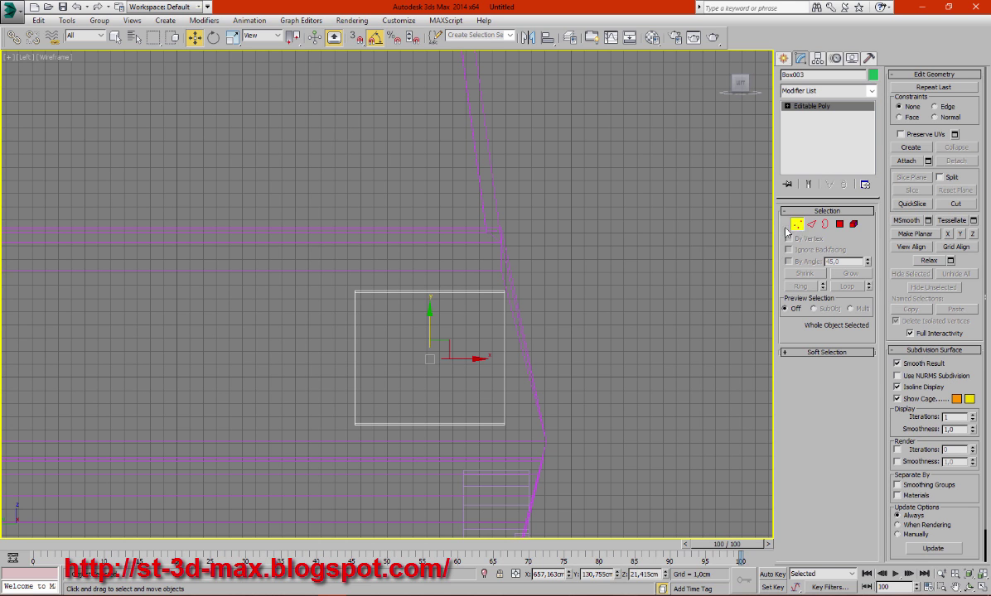
left_click_drag(323, 441, 327, 437)
left_click_drag(470, 425, 503, 425)
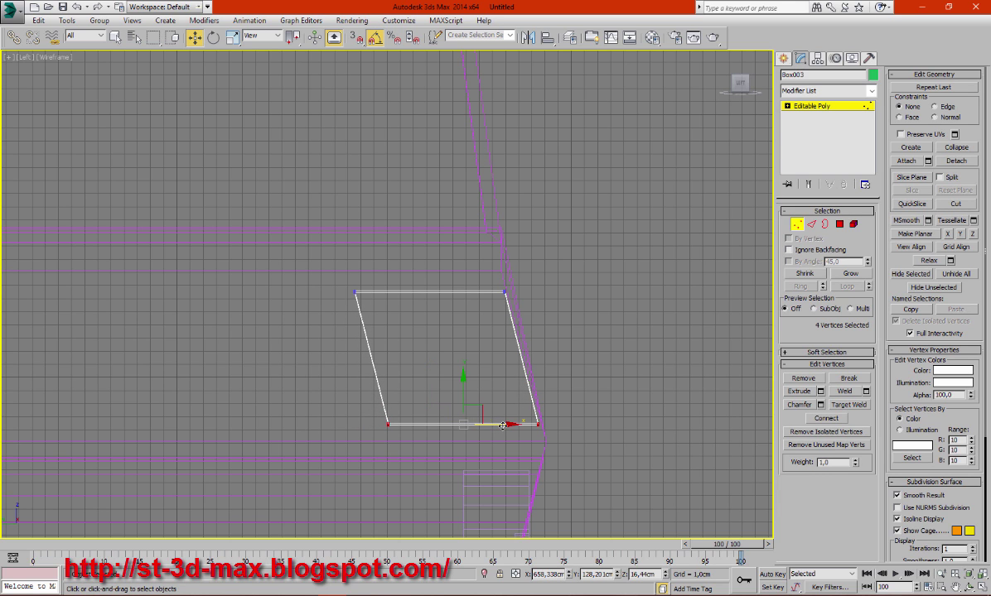
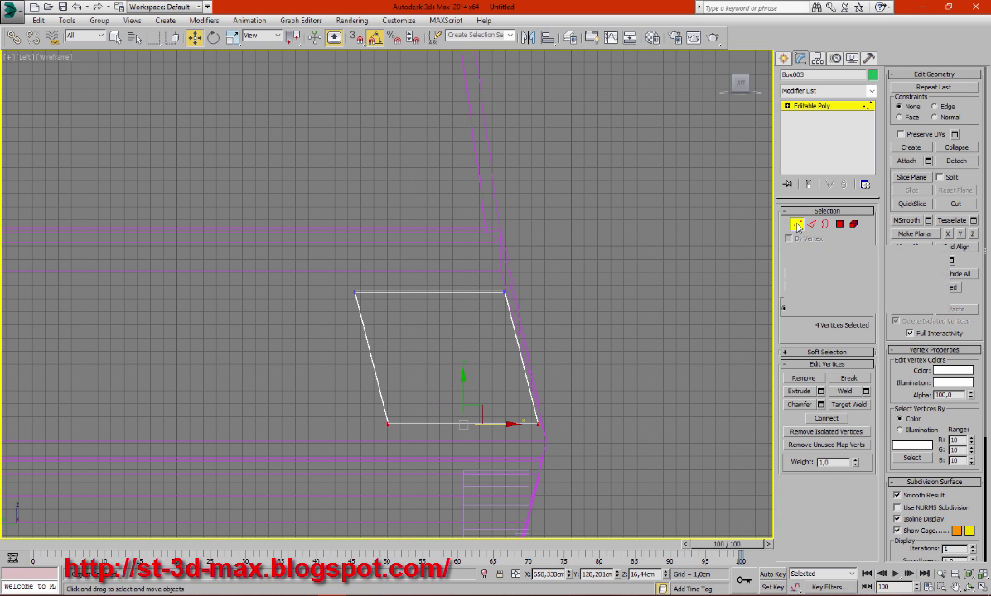
Leave vertex editing and raise the green side panel slightly in the maximized Perspective view.
key("1")
key("alt+w")
right_click(637, 328)
key("alt+w")
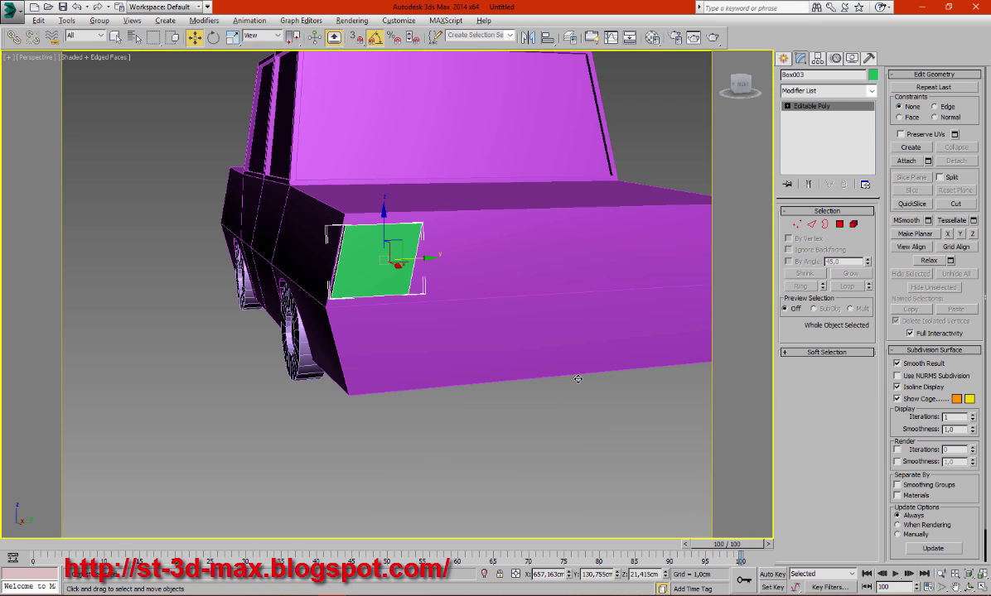
left_click_drag(383, 226, 385, 216)
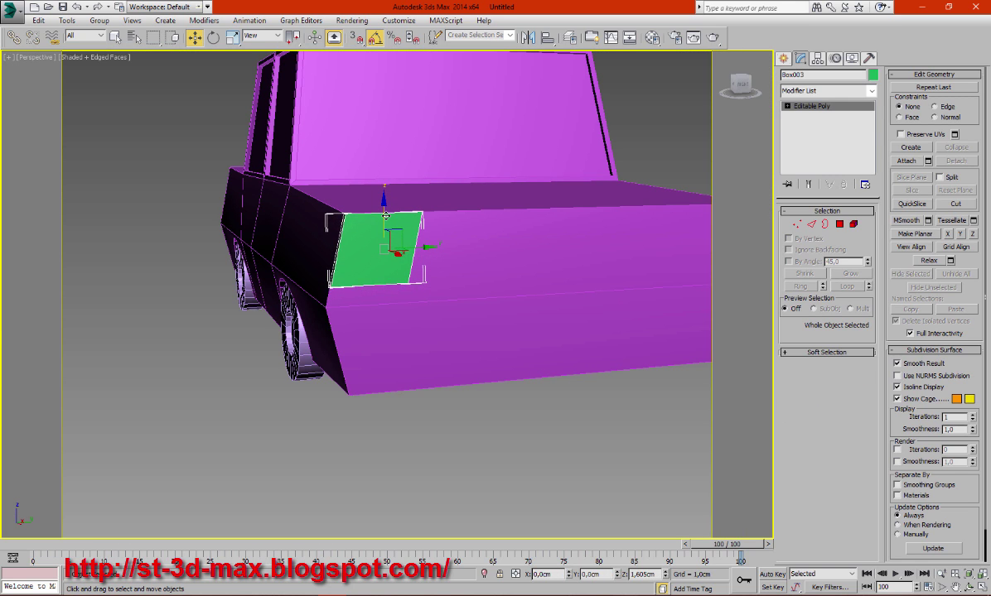
middle_click_drag(382, 232, 376, 238, "alt")
In the maximized Left view, shift the green panel slightly back and down.
key("alt+w")
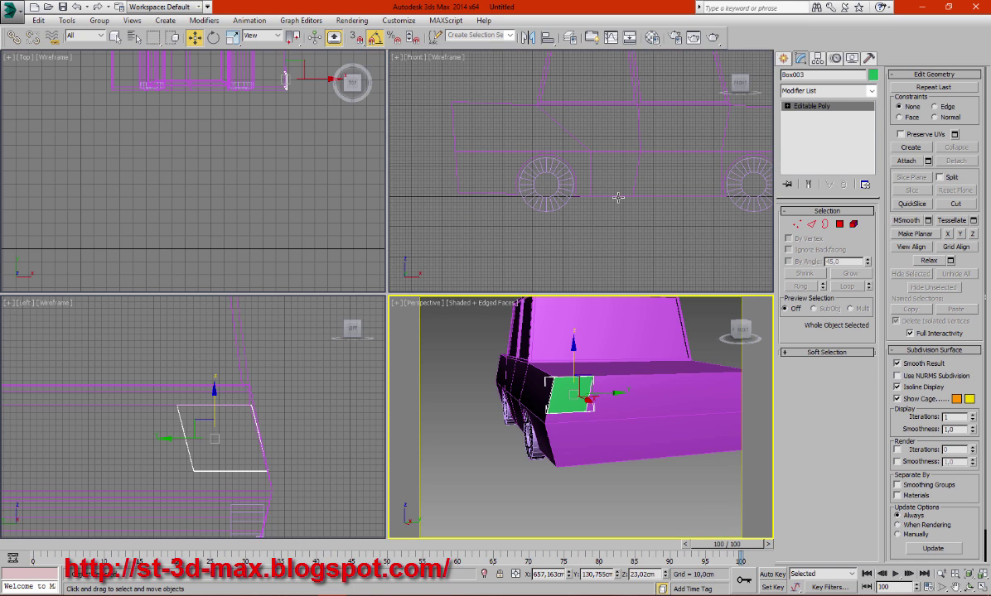
right_click(571, 187)
right_click(241, 408)
key("alt+w")
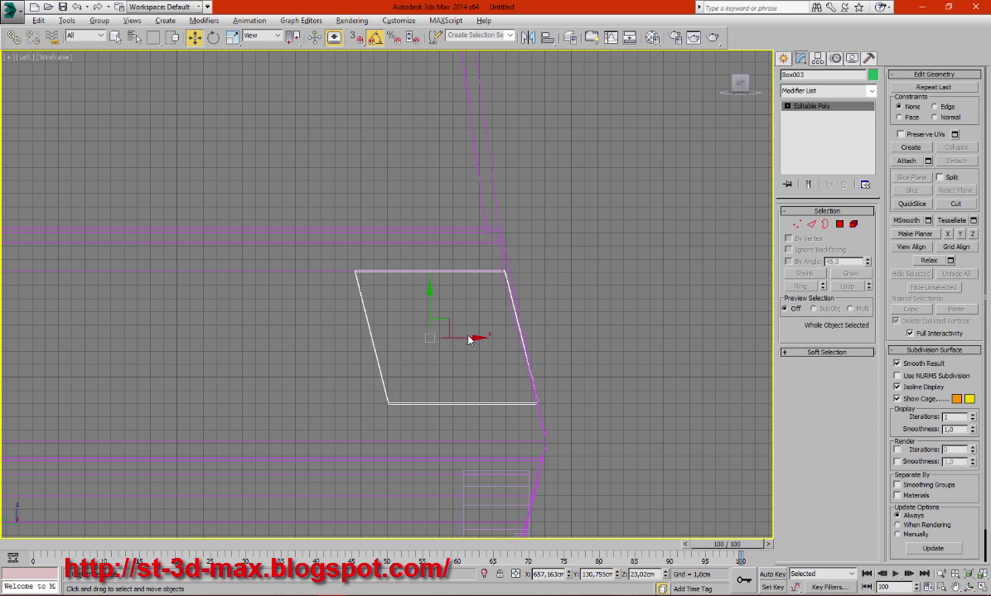
left_click_drag(469, 339, 461, 337)
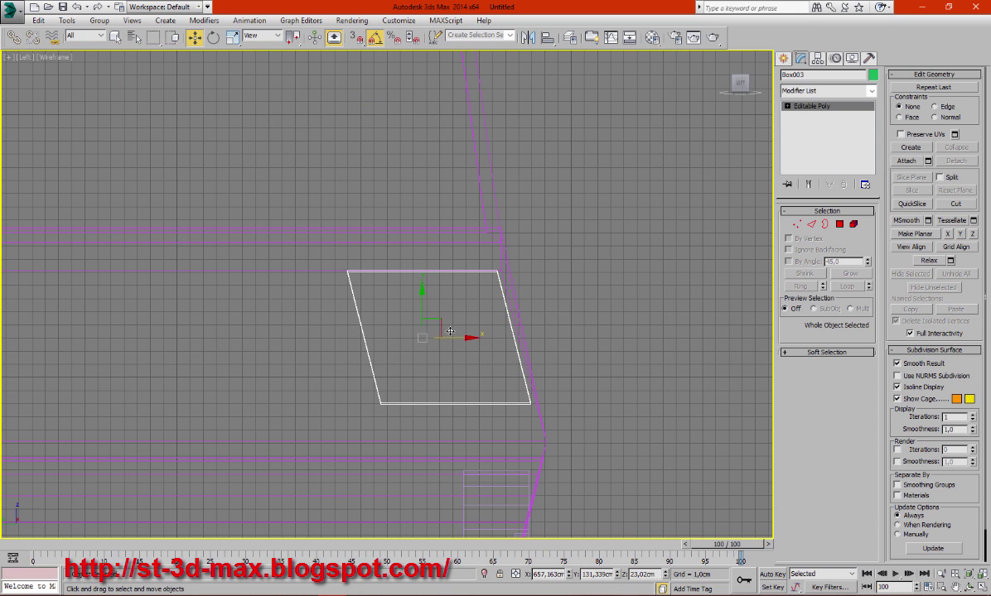
left_click_drag(420, 304, 420, 309)
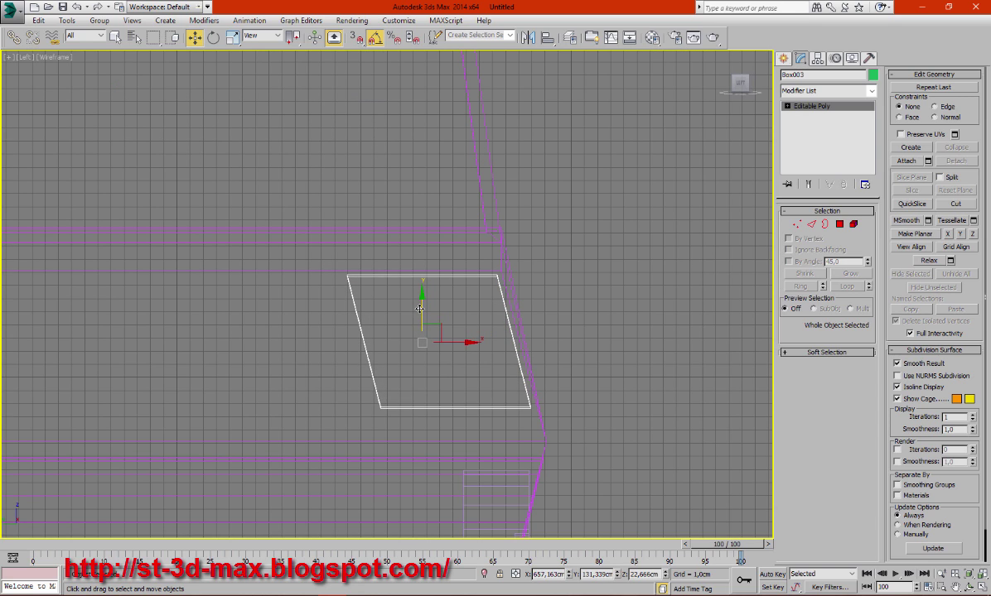
Zoom the Perspective view to the green panel and orbit to view it from the side.
key("alt+w")
right_click(626, 401)
key("alt+w")
key("z")
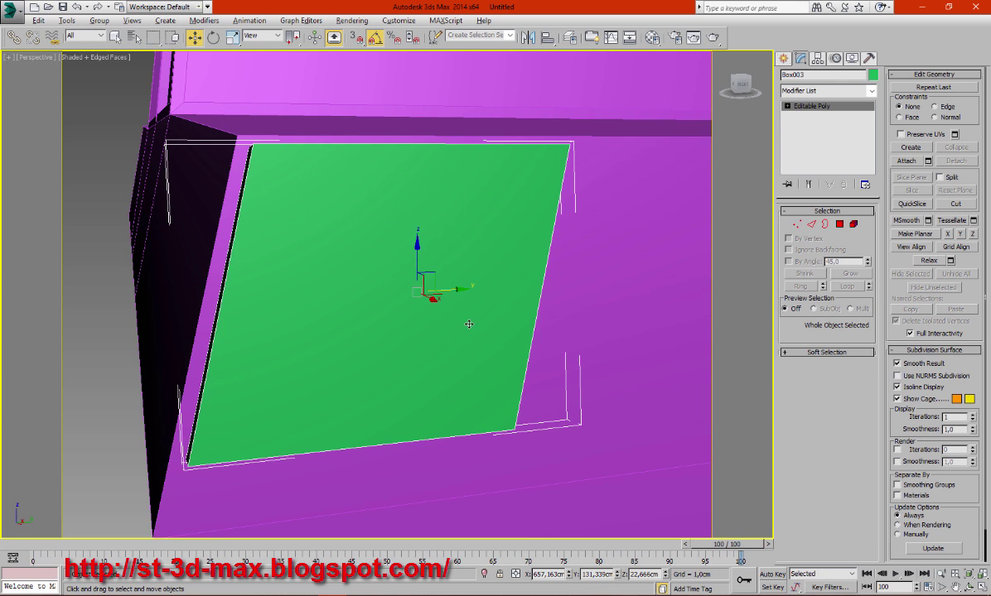
mouse_move(452, 305)
middle_mouse_down("alt")
mouse_move(459, 305)
mouse_move(403, 300)
middle_mouse_up("alt")
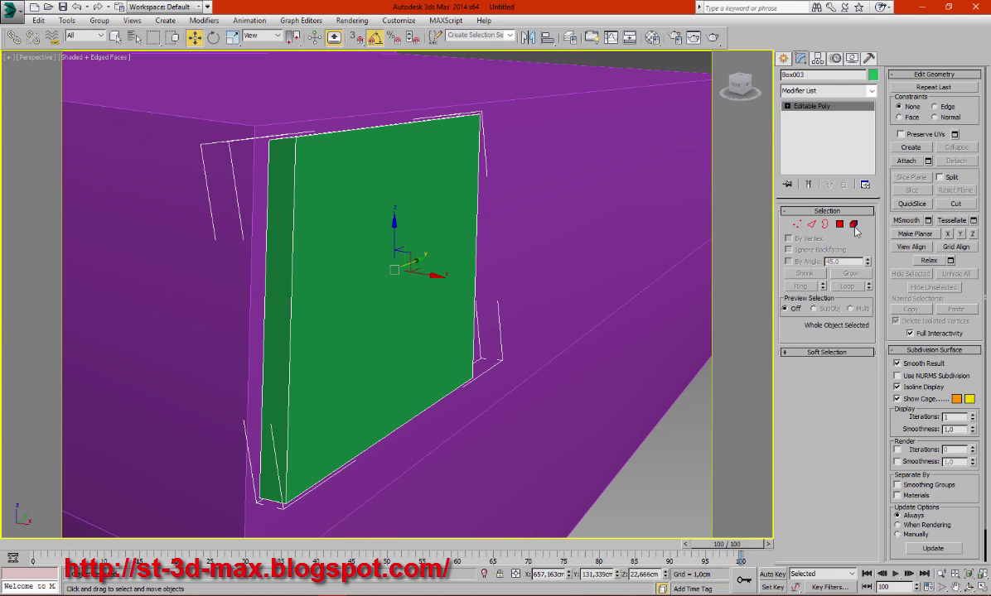
Thin the green panel by sliding its large face sideways, then face the panel squarely.
key("4")
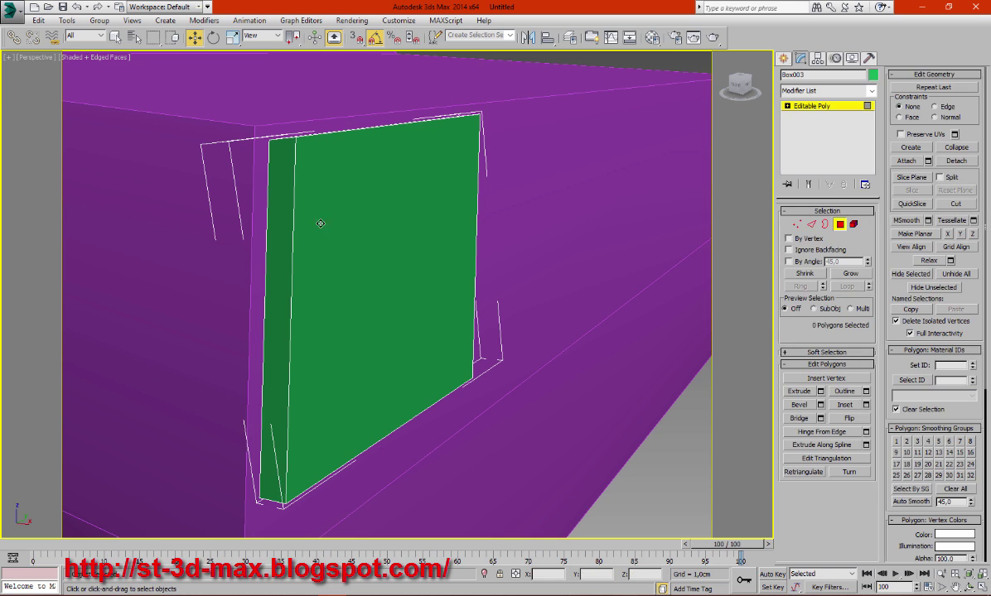
left_click(319, 227)
left_click_drag(431, 282, 418, 280)
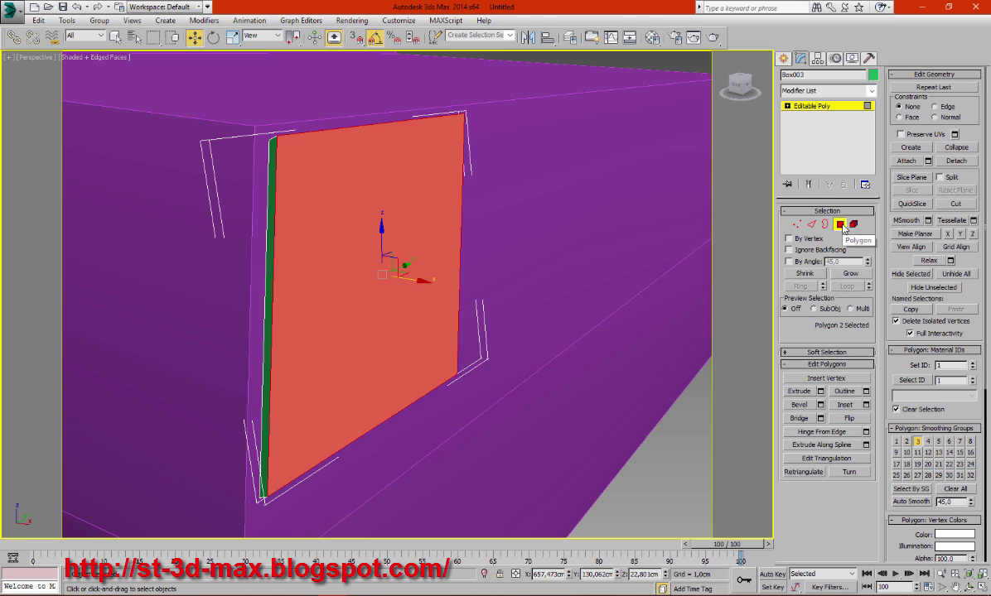
key("4")
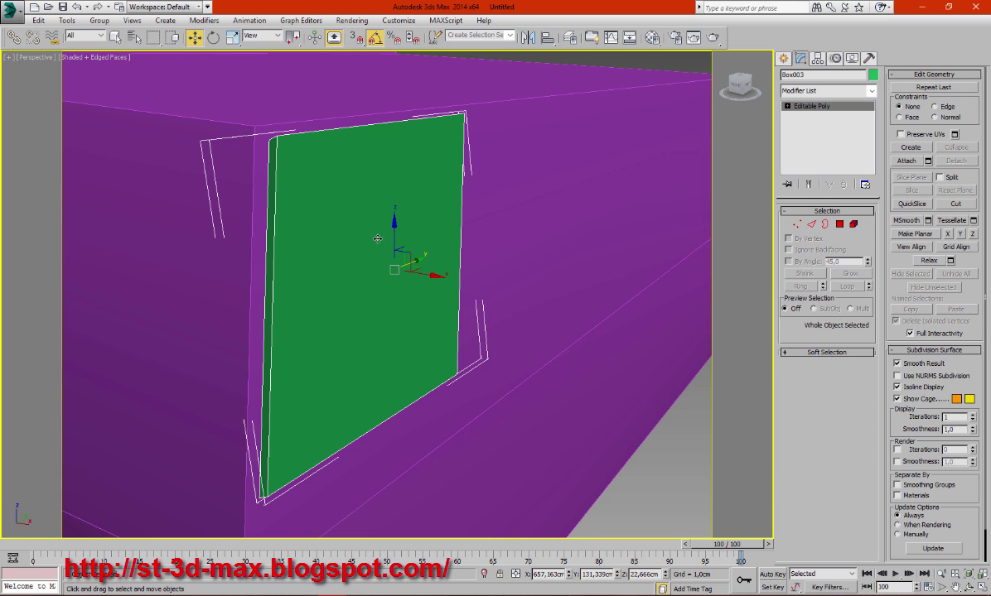
middle_click_drag(378, 284, 356, 283, "alt")
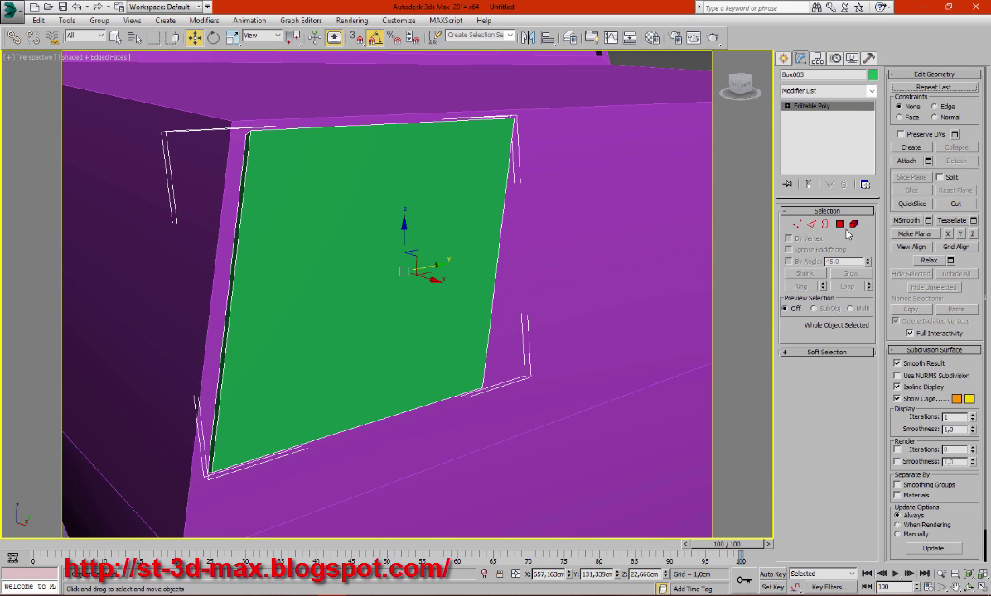
Enable the Slice Plane in Polygon mode and rotate it vertical across the panel.
key("4")
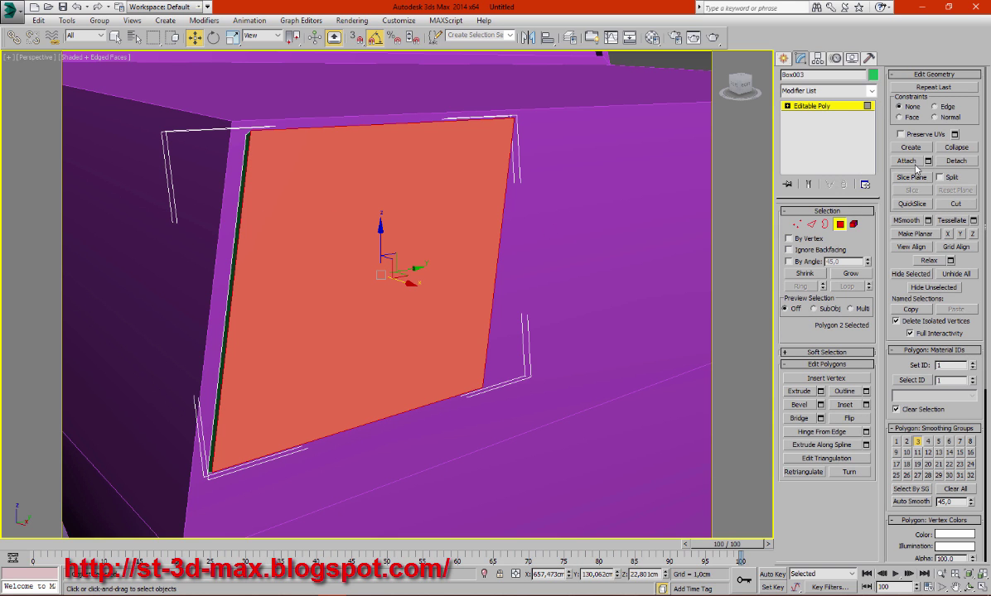
left_click(911, 177)
scroll(386, 184, "down", 3)
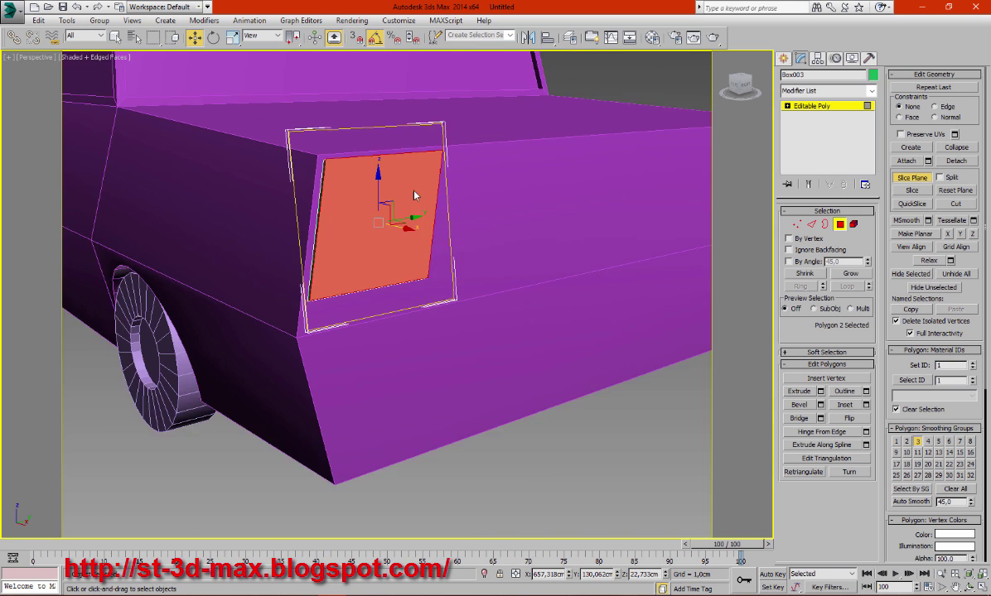
scroll(386, 184, "up", 1)
left_click(214, 39)
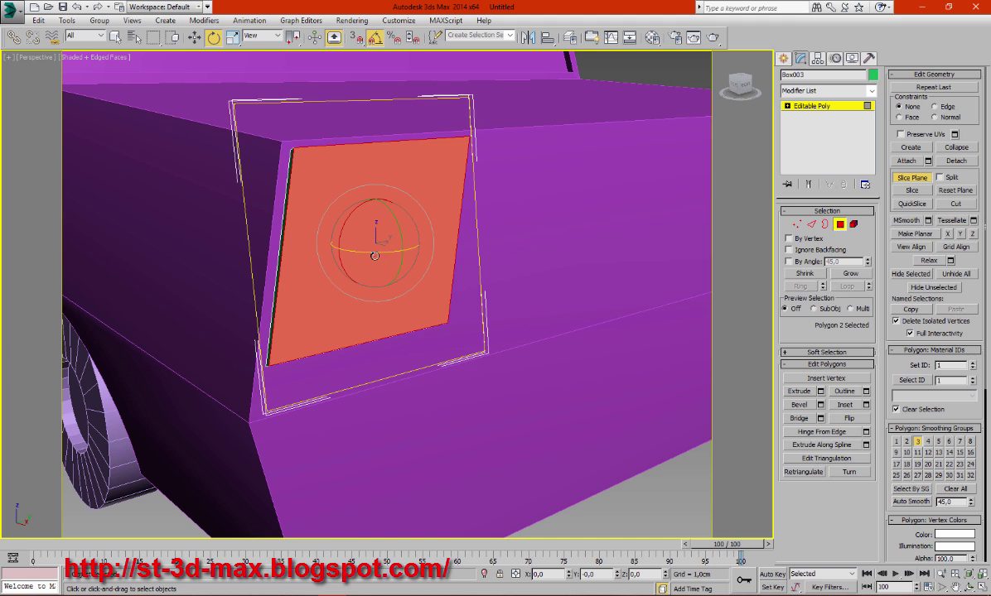
mouse_move(375, 256)
left_mouse_down()
mouse_move(437, 250)
mouse_move(430, 255)
left_mouse_up()
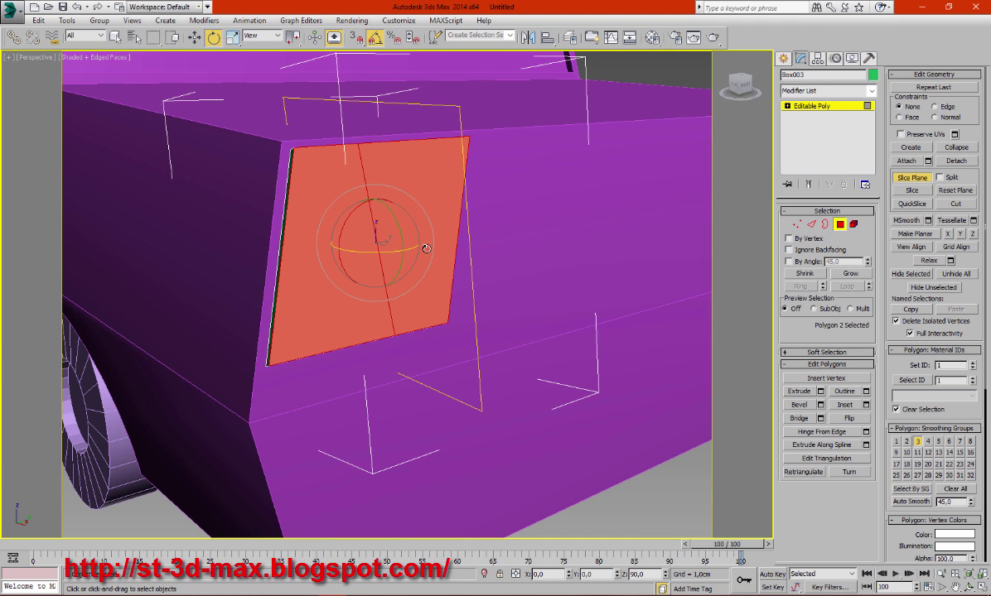
Move and tilt the slice plane to sit parallel near the panel's left edge.
left_click(194, 37)
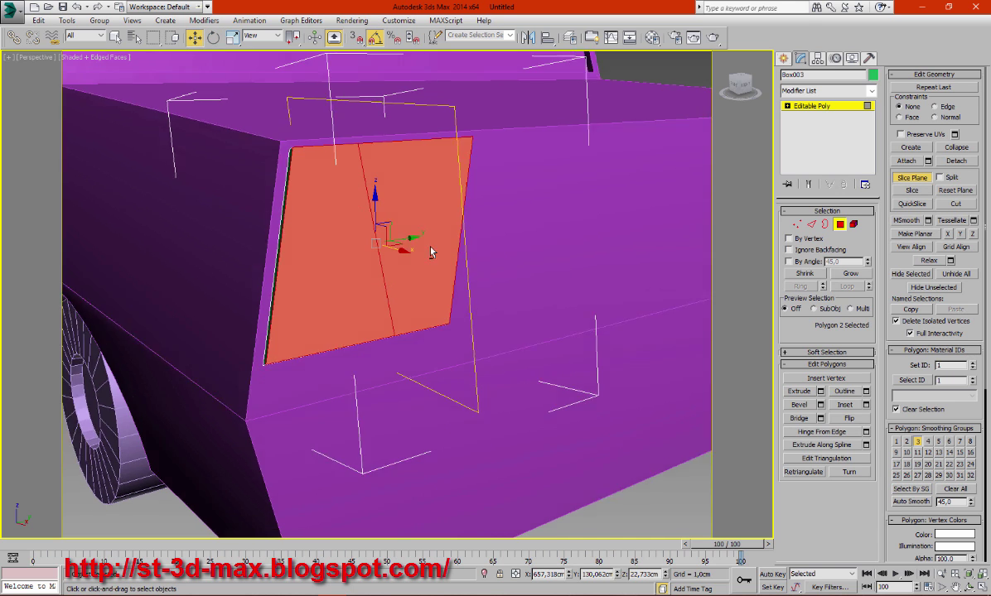
middle_click_drag(432, 250, 424, 248, "alt")
left_click_drag(429, 250, 355, 248)
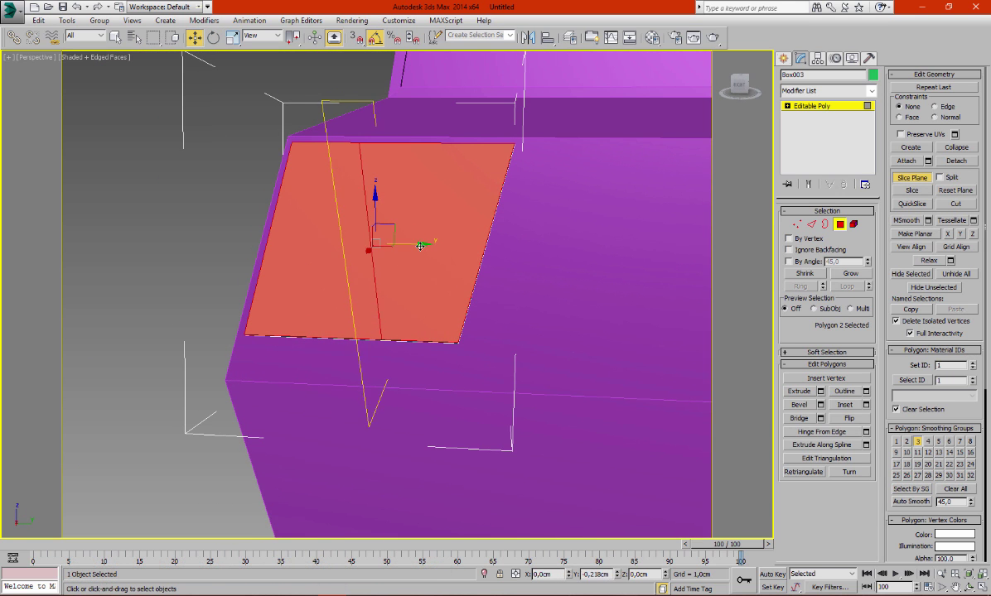
left_click(213, 37)
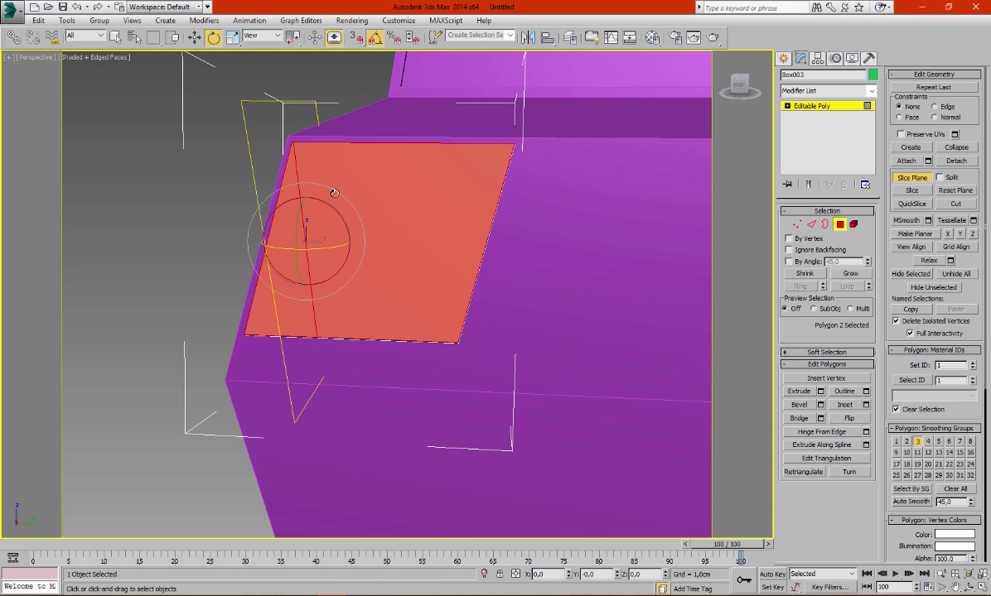
left_click_drag(339, 220, 321, 208)
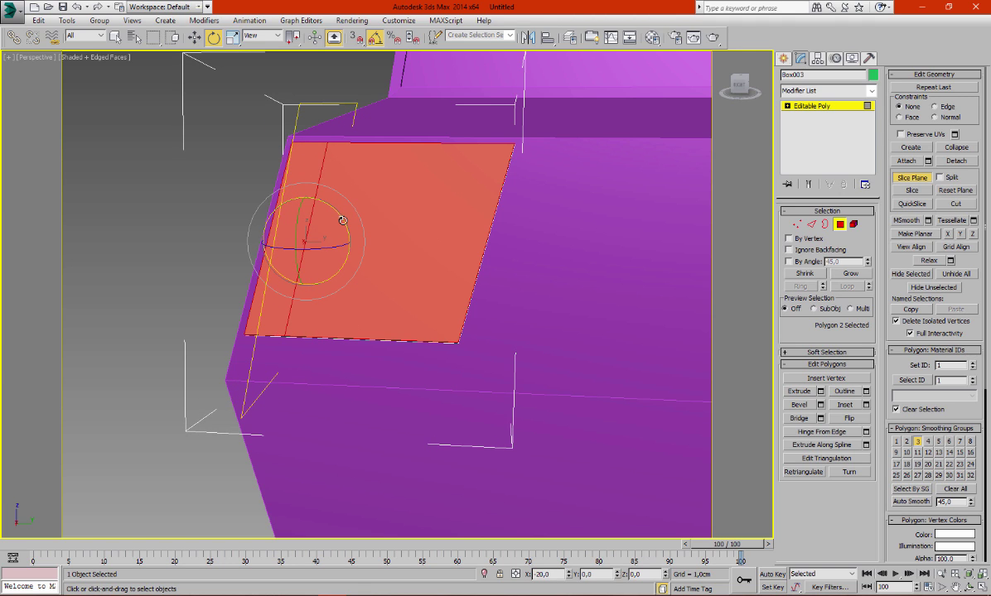
left_click(195, 38)
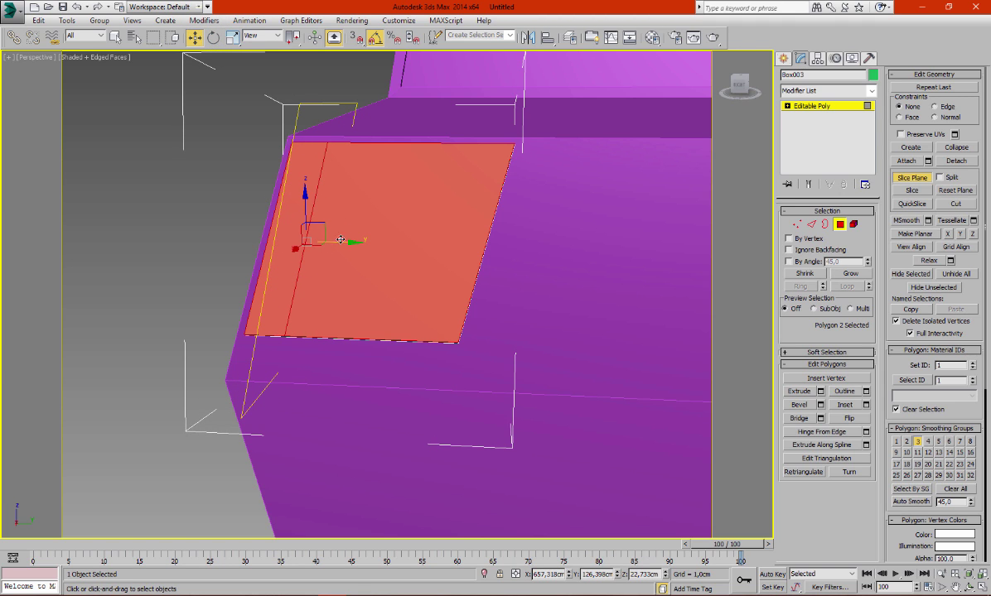
left_click_drag(343, 242, 349, 242)
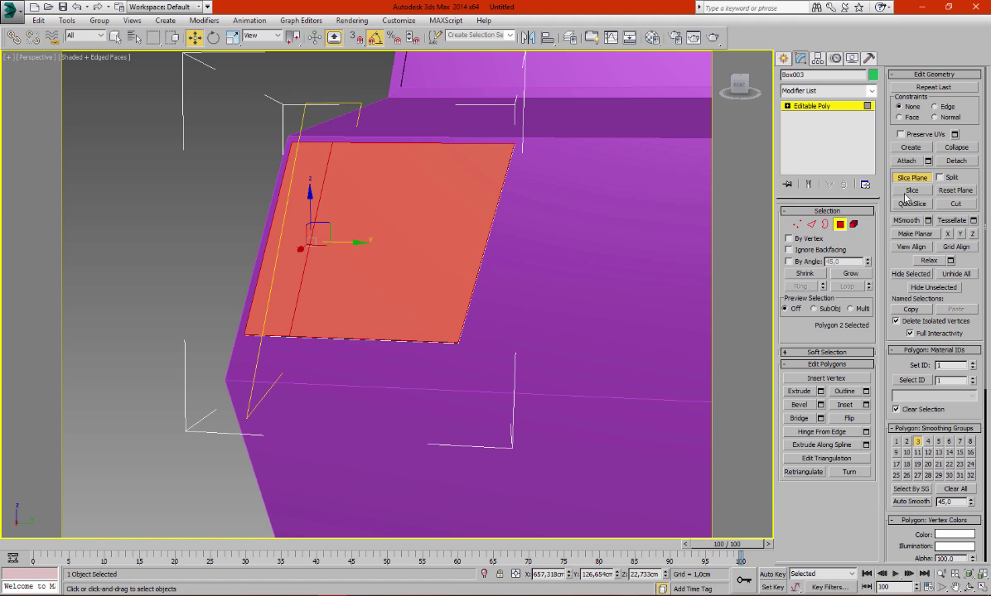
Select the panel element and slice it along the plane, then hide the plane.
left_click(852, 225)
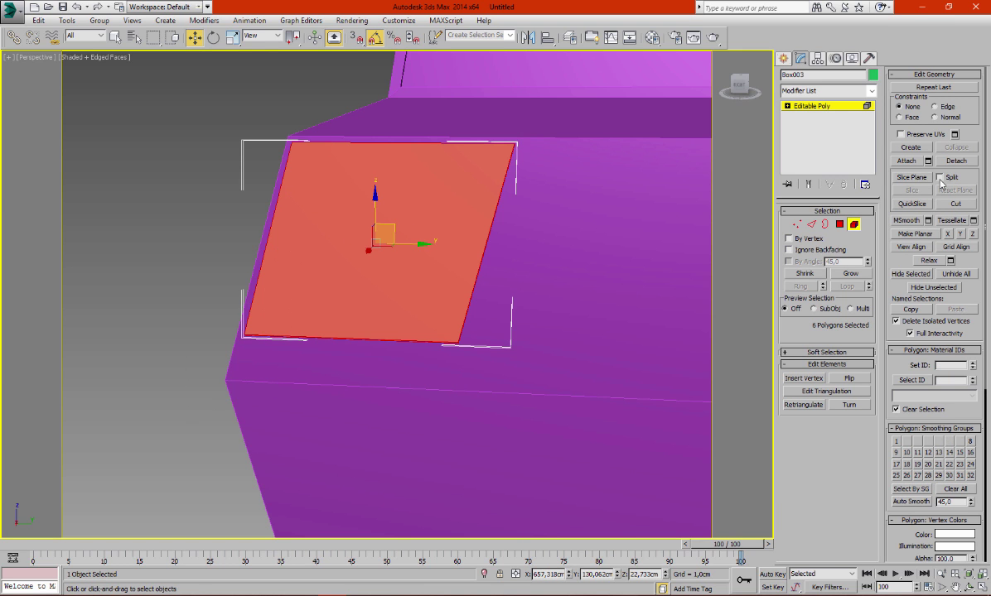
left_click(911, 178)
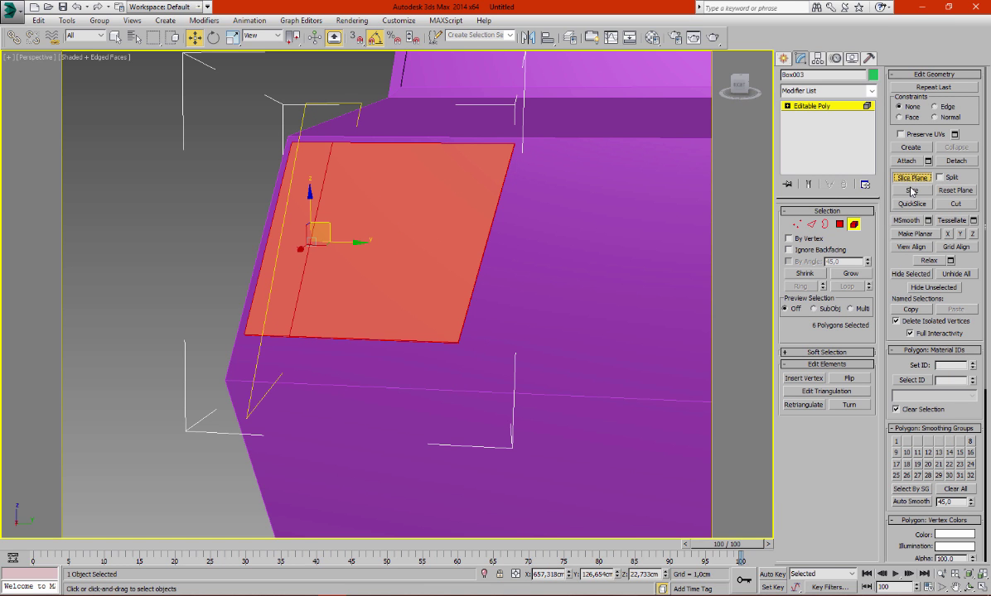
left_click(912, 190)
left_click(911, 178)
left_click(839, 224)
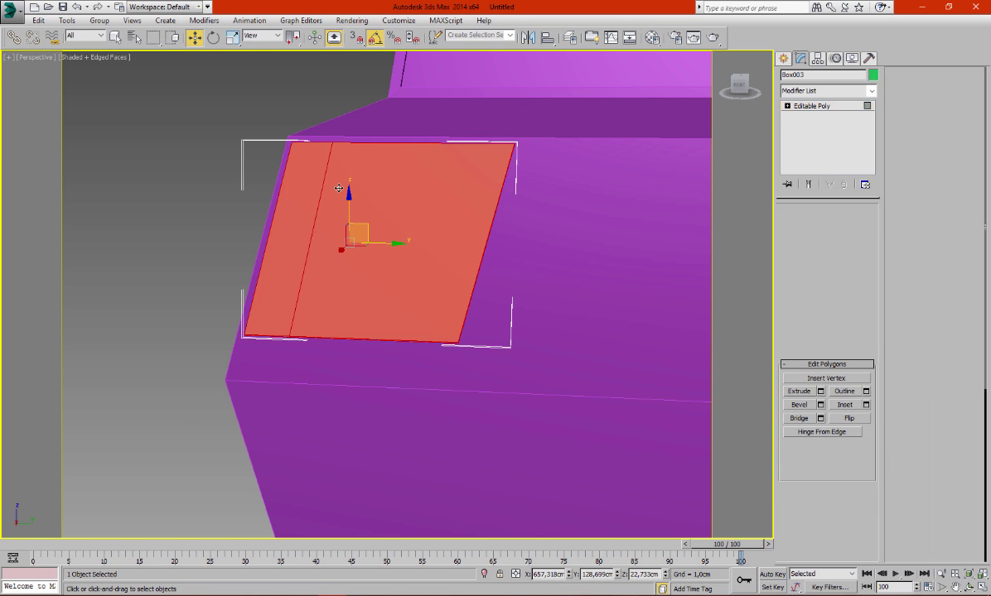
Extrude the narrow left strip's faces outward by 0,165 cm.
left_click(319, 195)
middle_click_drag(344, 209, 442, 217, "alt")
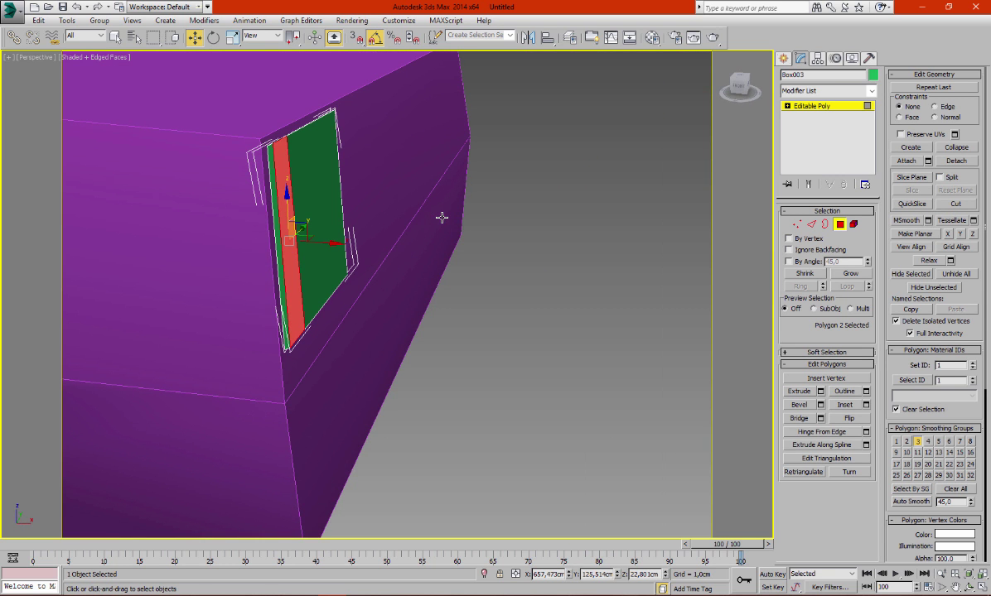
left_click(820, 391)
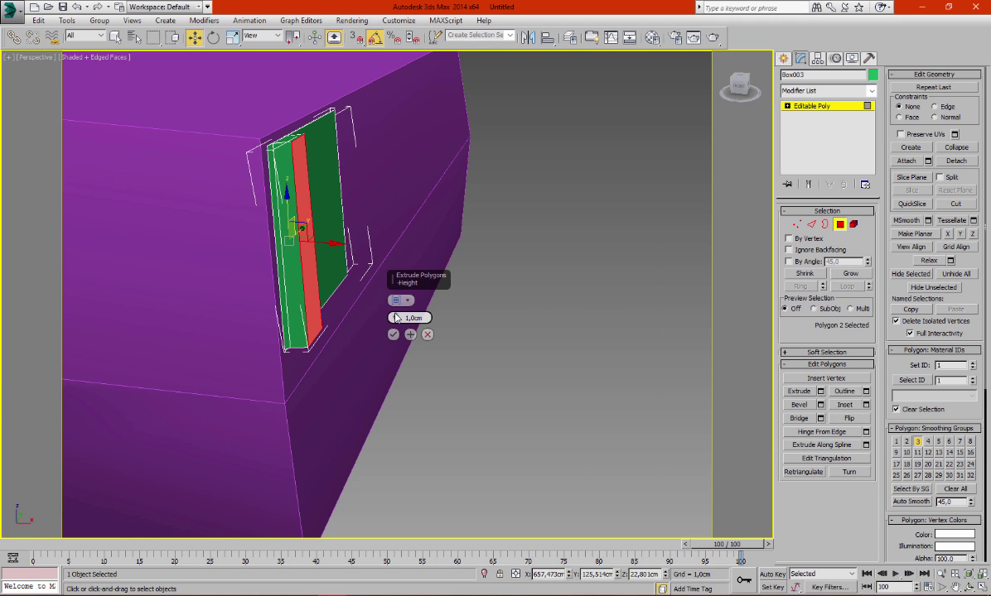
left_click_drag(396, 318, 396, 349)
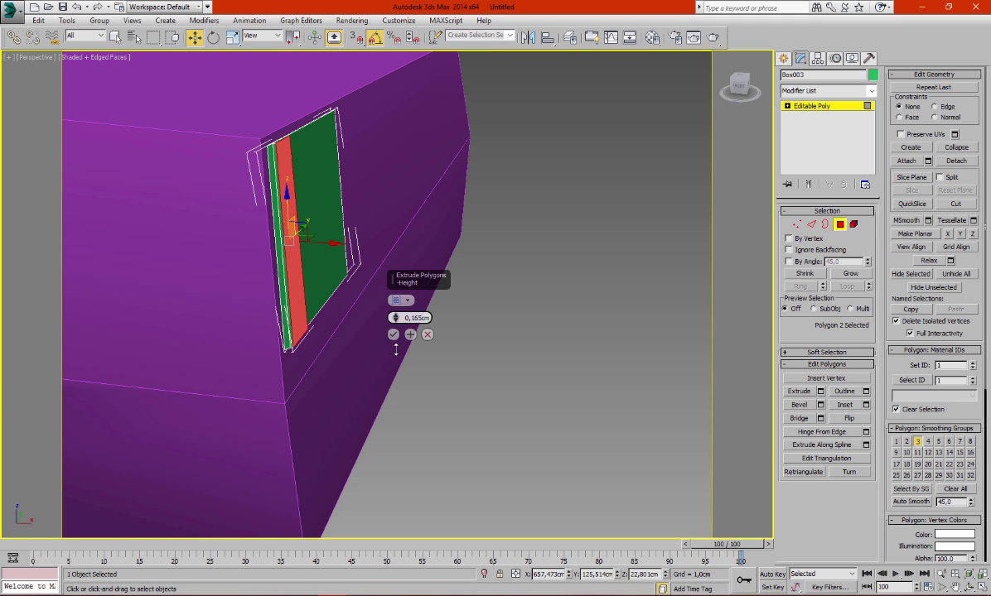
left_click(393, 335)
Orbit around the extruded plate and exit Polygon mode back to object level.
middle_click_drag(429, 309, 362, 336, "alt")
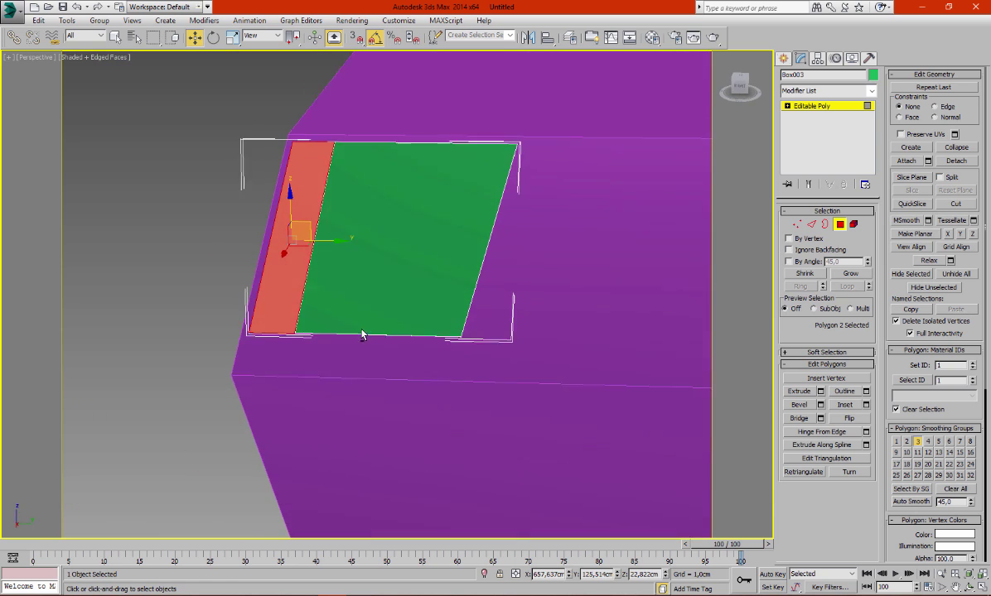
middle_click_drag(432, 318, 205, 252, "alt")
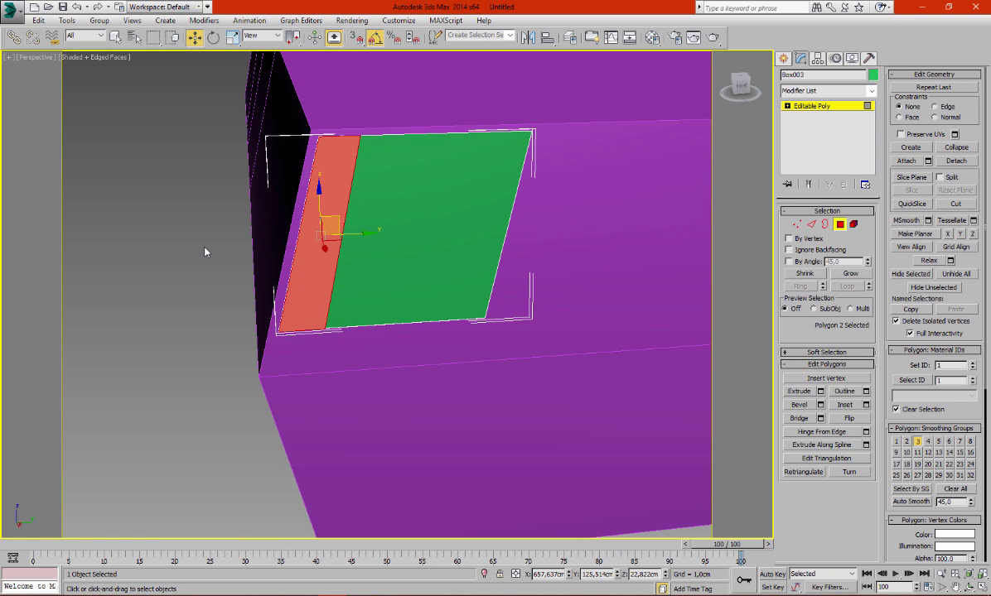
left_click(840, 224)
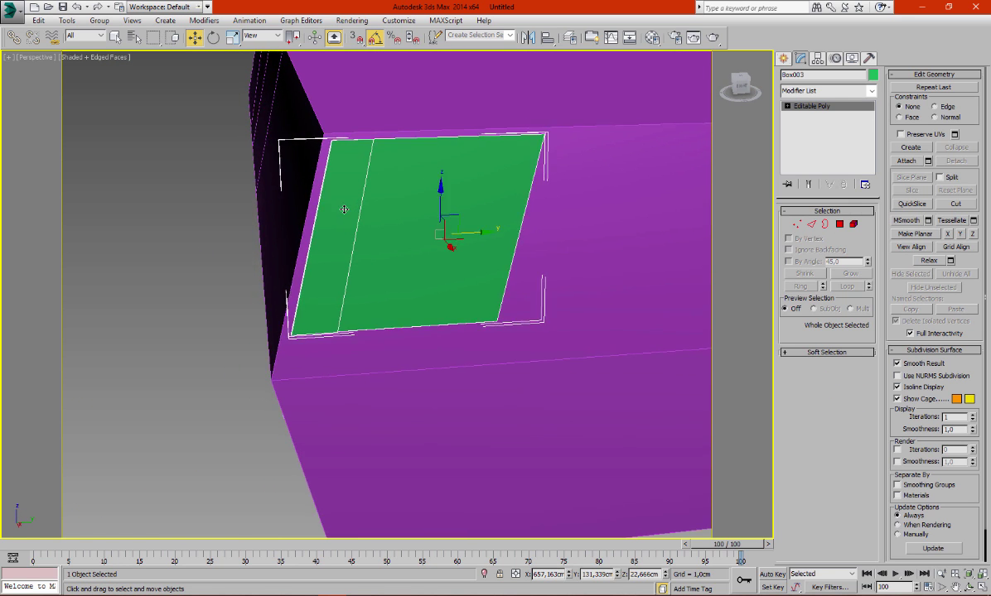
scroll(482, 239, "down", 2)
scroll(464, 236, "down", 2)
scroll(411, 229, "down", 2)
scroll(418, 240, "down", 2)
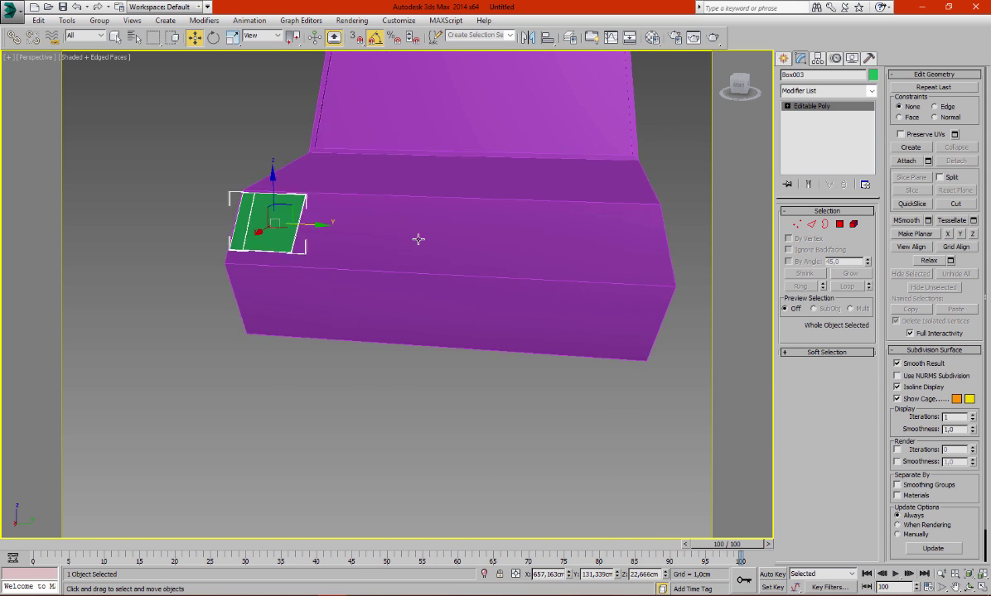
scroll(418, 239, "down", 2)
Place an instanced copy of the green plate on the box's opposite side, mirrored on Y.
middle_click_drag(446, 237, 310, 242, "alt")
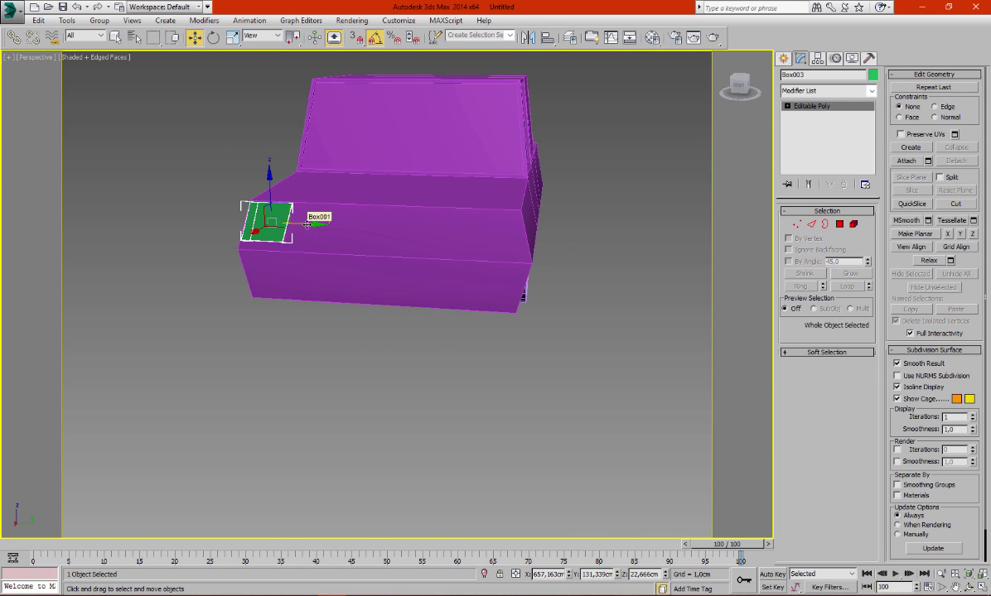
left_click_drag(306, 227, 528, 238, "shift")
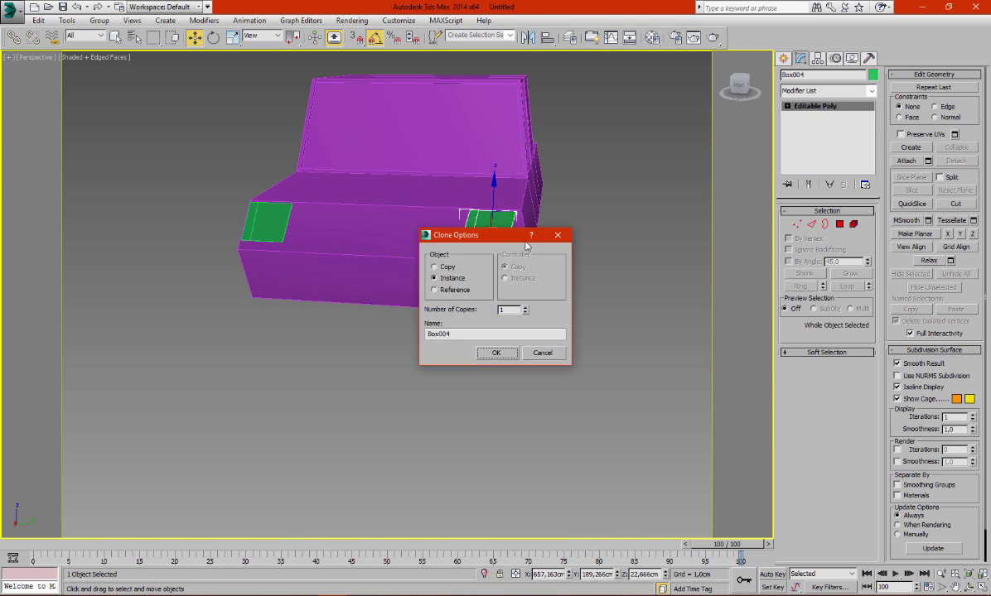
left_click(495, 353)
left_click(528, 36)
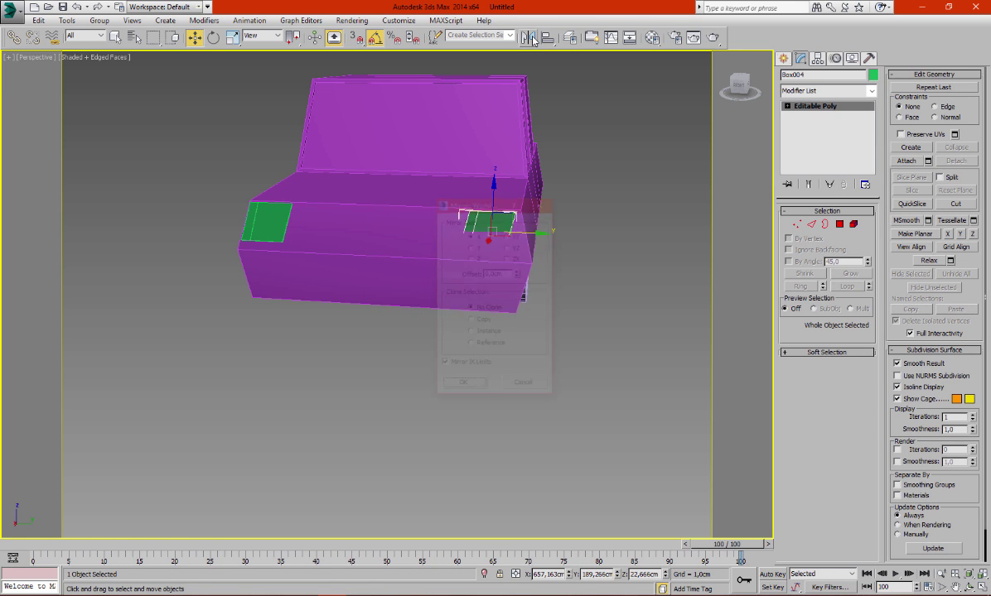
left_click_drag(482, 205, 644, 200)
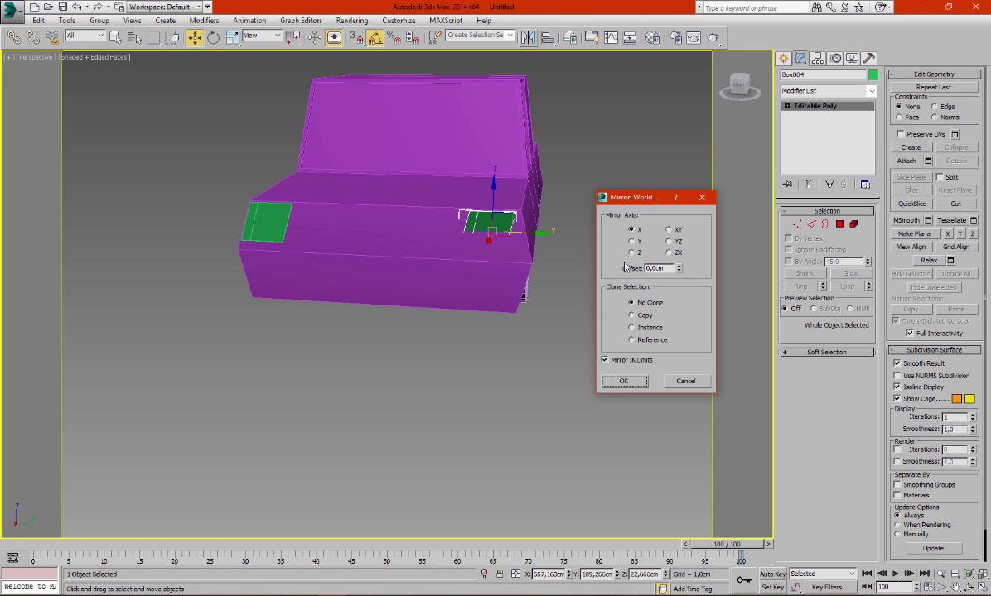
left_click(637, 242)
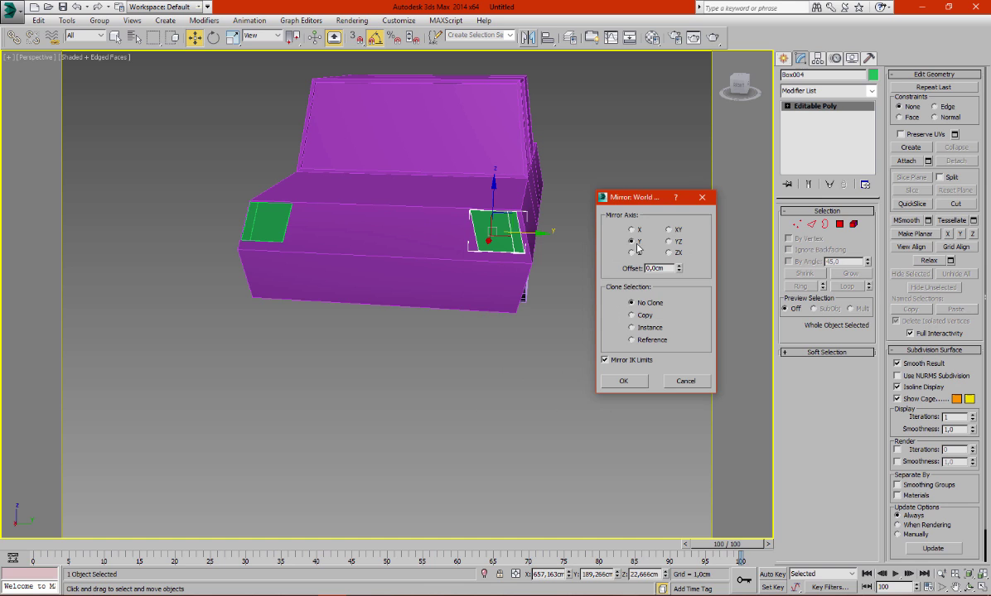
left_click(630, 384)
scroll(505, 240, "up", 5)
left_click_drag(523, 223, 531, 227)
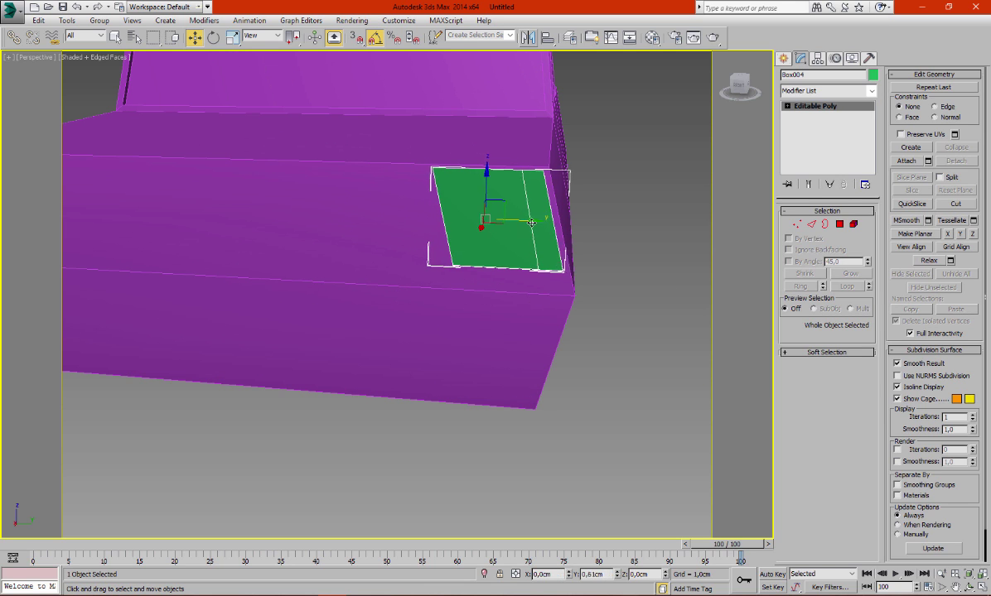
scroll(531, 227, "down", 5)
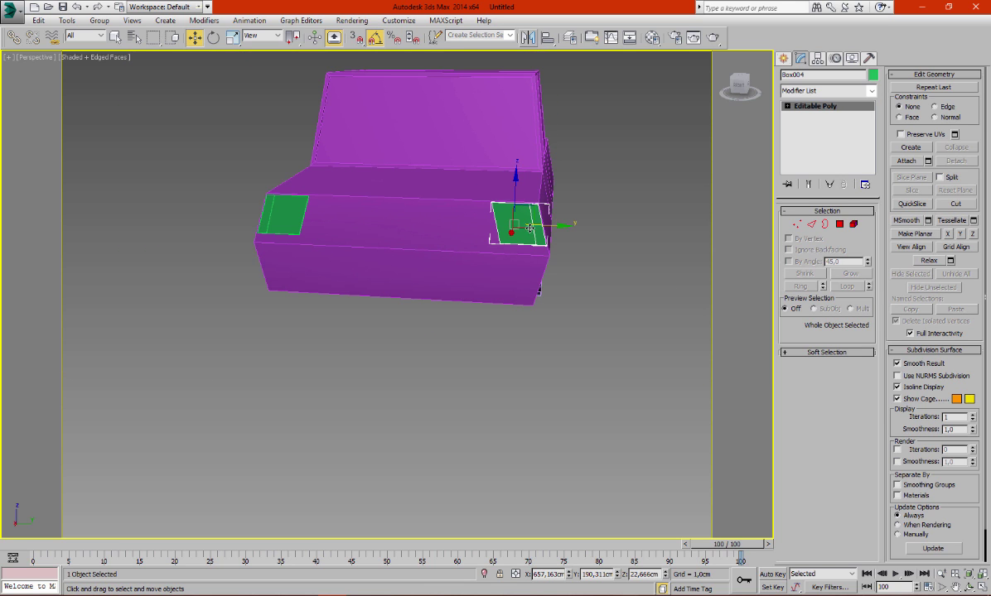
Select both green plates and copy them over to the car's end.
left_click(279, 233, "ctrl")
mouse_move(290, 209)
middle_mouse_down("alt")
mouse_move(415, 238)
mouse_move(578, 228)
middle_mouse_up("alt")
scroll(414, 238, "down", 2)
scroll(464, 232, "up", 3)
left_click_drag(588, 223, 202, 223, "shift")
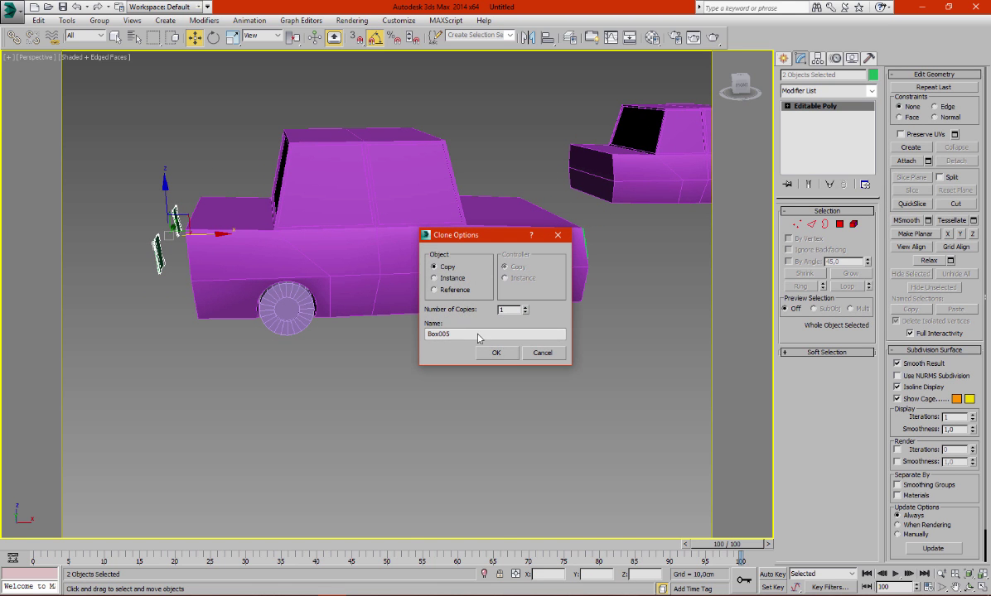
left_click(495, 352)
Mirror the copied pair of plates across the X axis.
scroll(377, 305, "up", 5)
scroll(498, 296, "up", 3)
scroll(498, 296, "down", 5)
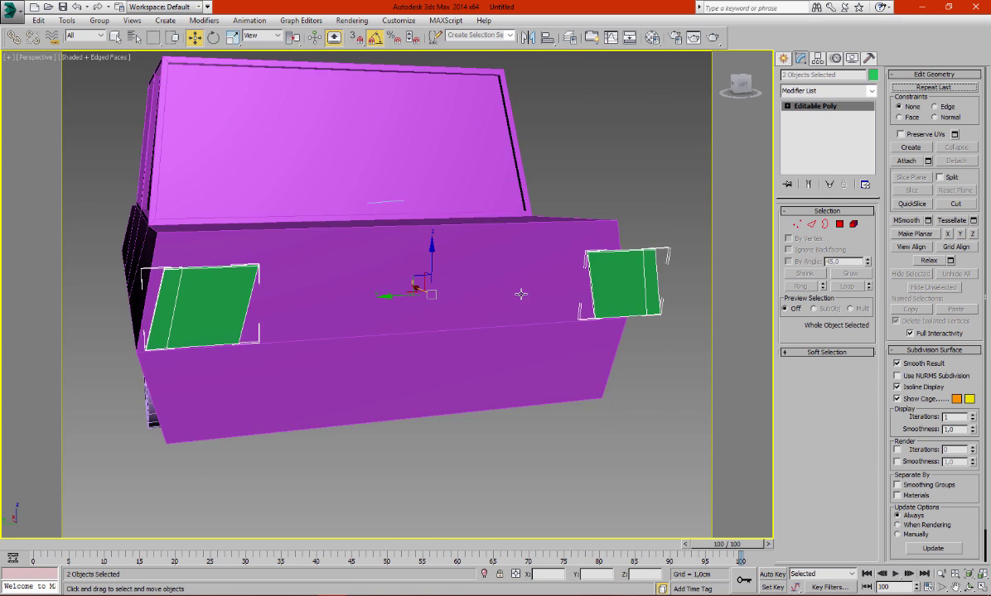
mouse_move(519, 294)
middle_mouse_down("alt")
mouse_move(502, 294)
mouse_move(548, 296)
middle_mouse_up("alt")
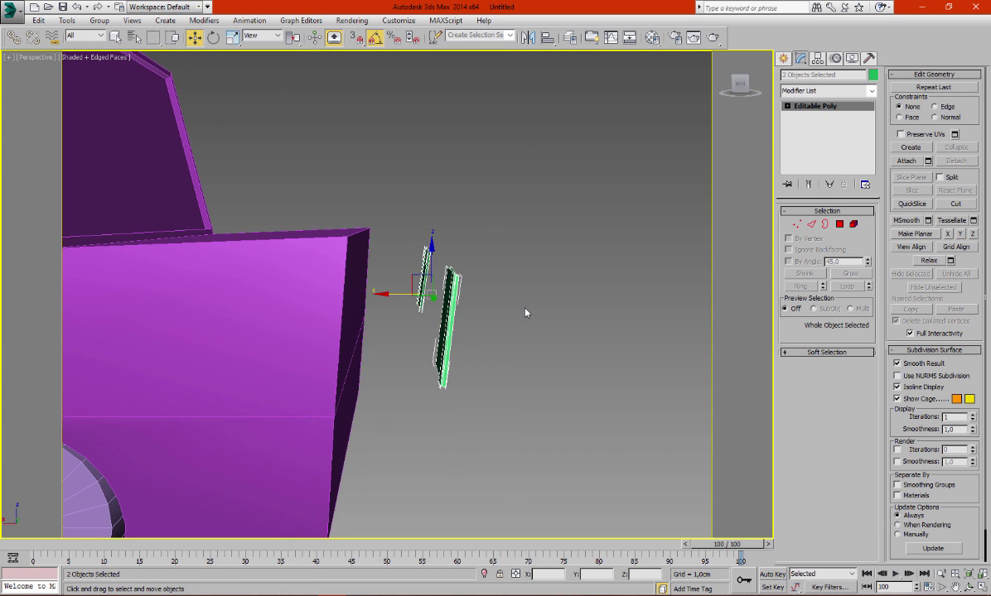
middle_click_drag(489, 287, 476, 286, "alt")
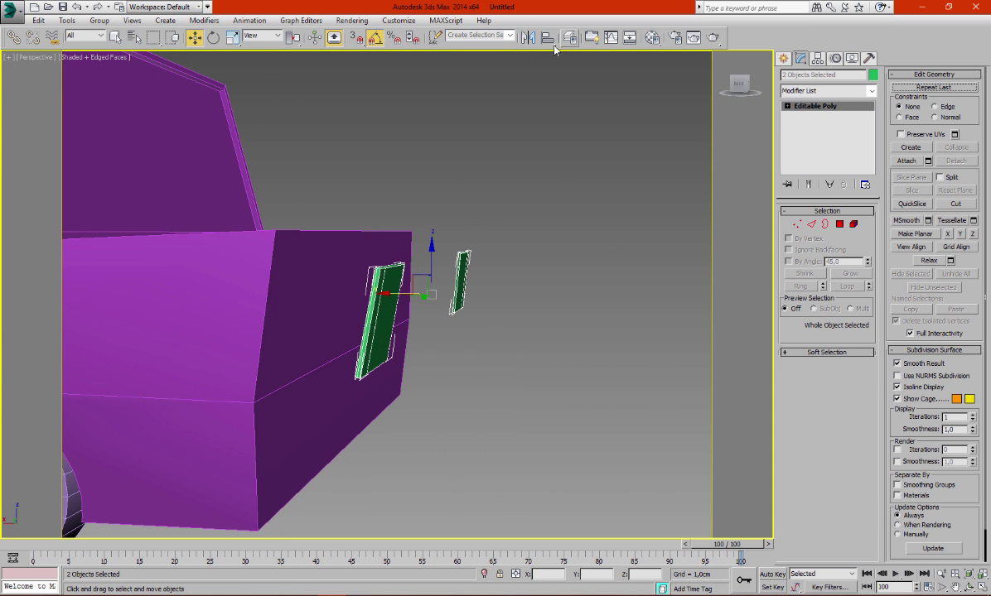
left_click(528, 37)
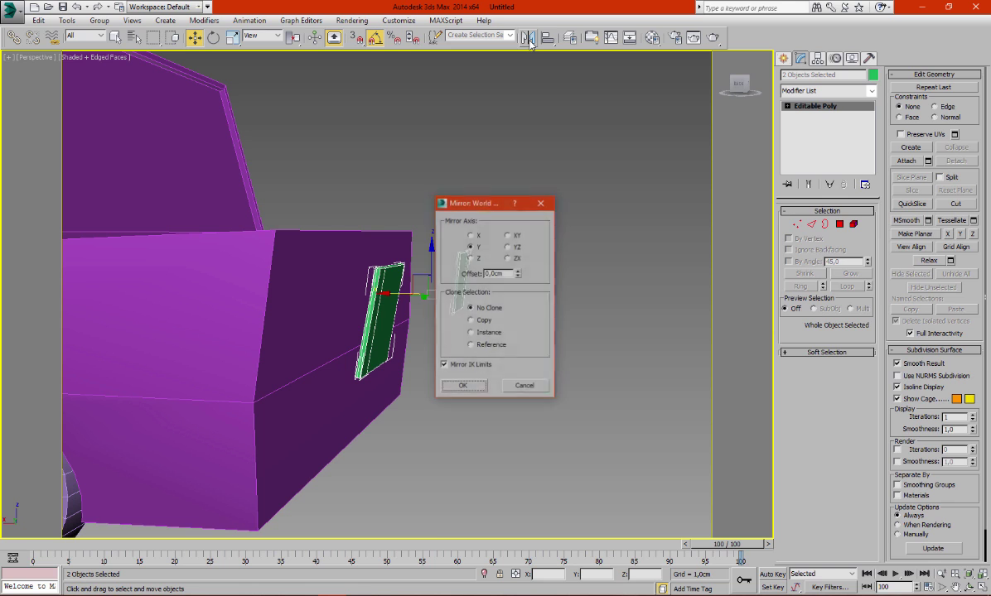
left_click(470, 236)
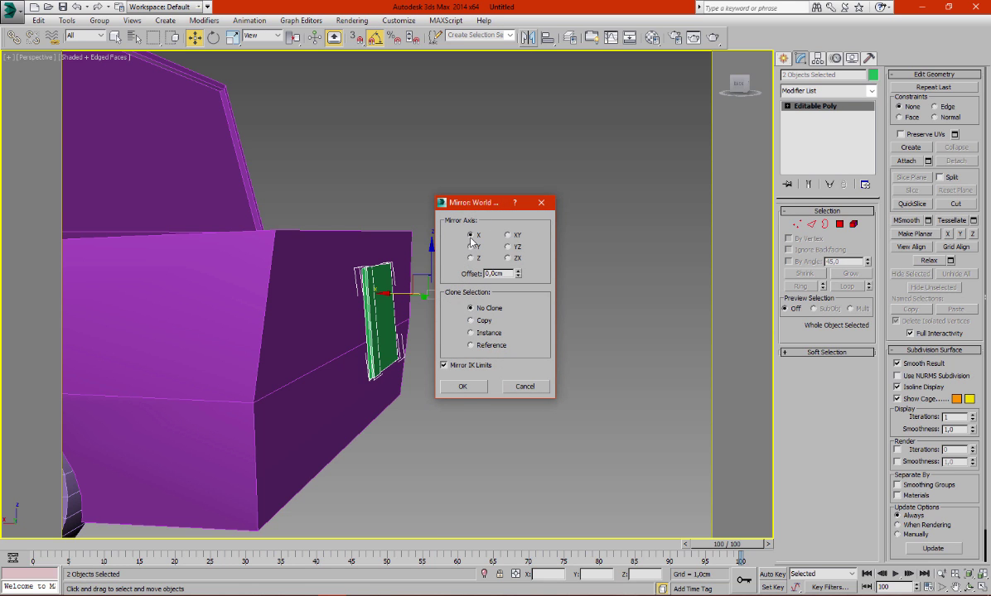
left_click(462, 386)
scroll(385, 295, "down", 3)
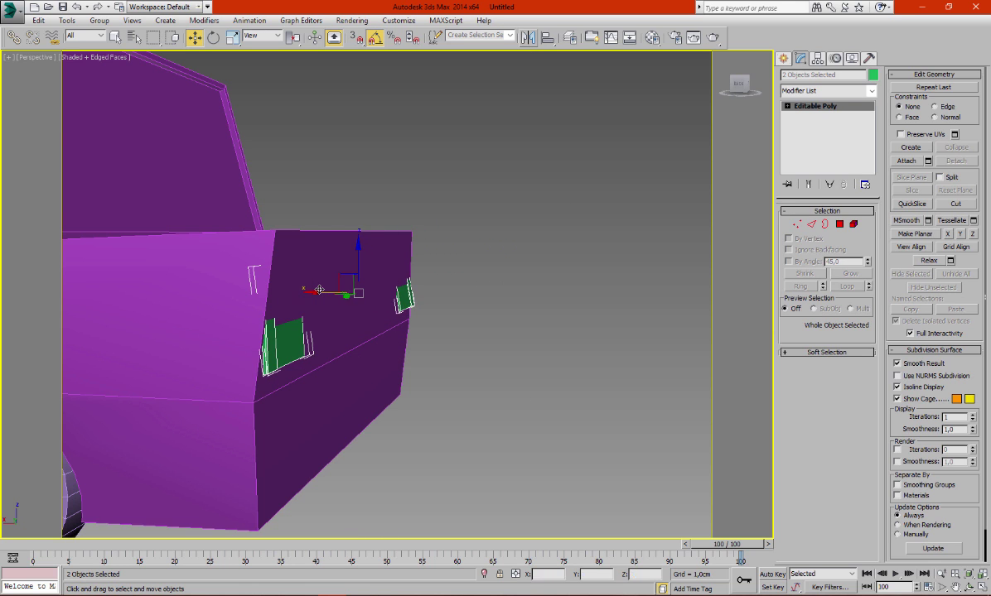
key("alt+w")
In the maximized Front view, rotate the copied plates upright and move them up-left to the body edge.
right_click(488, 154)
key("alt+w")
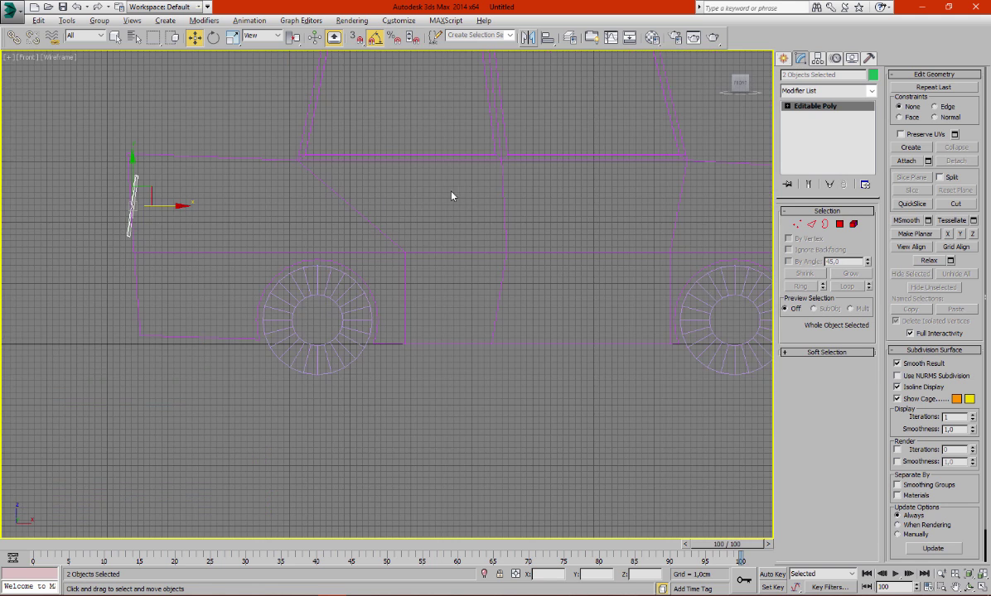
scroll(452, 197, "up", 3)
left_click(213, 39)
scroll(243, 194, "up", 3)
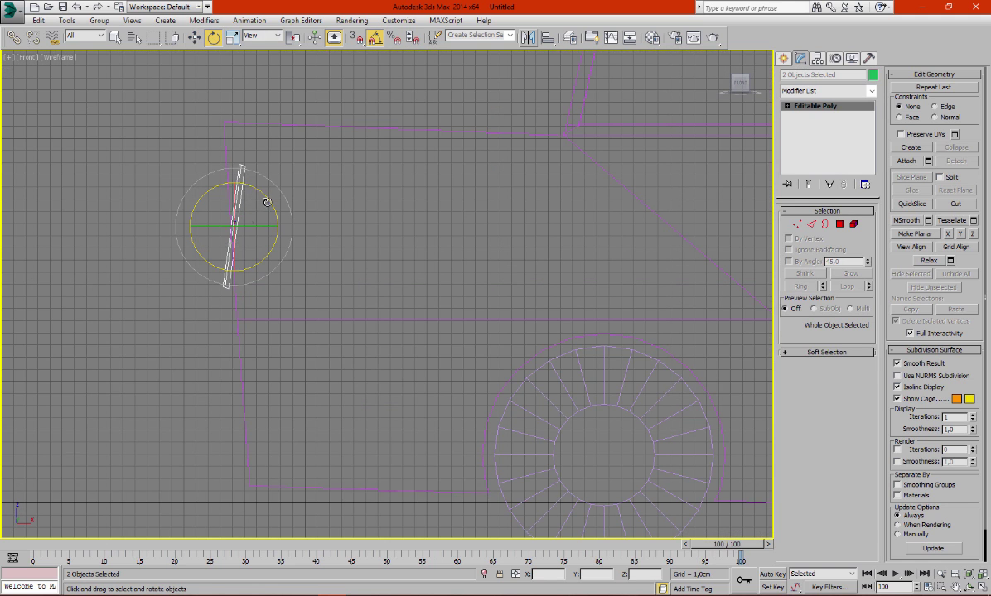
left_click_drag(266, 202, 261, 196)
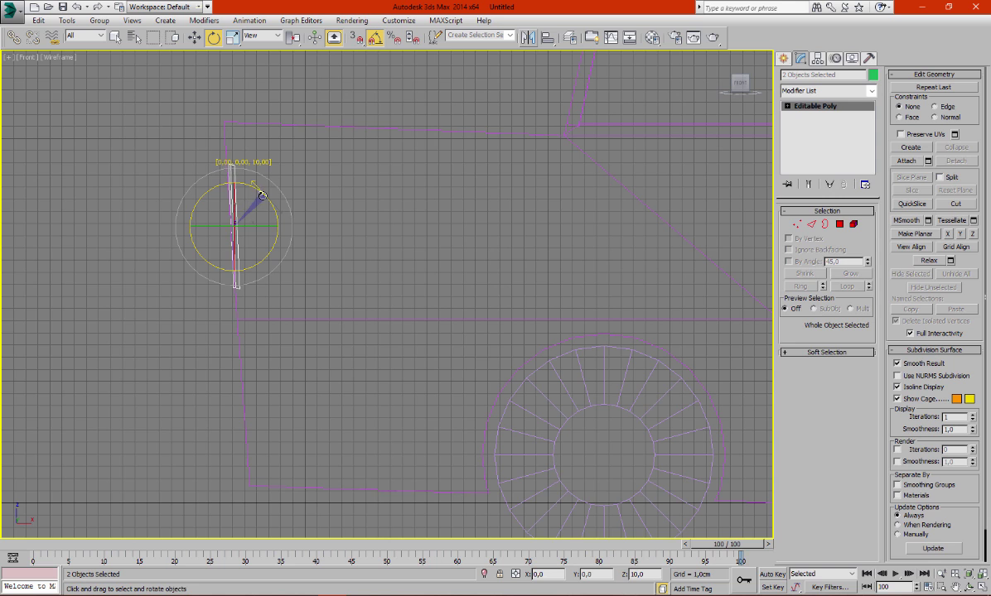
left_click(193, 36)
scroll(274, 211, "up", 2)
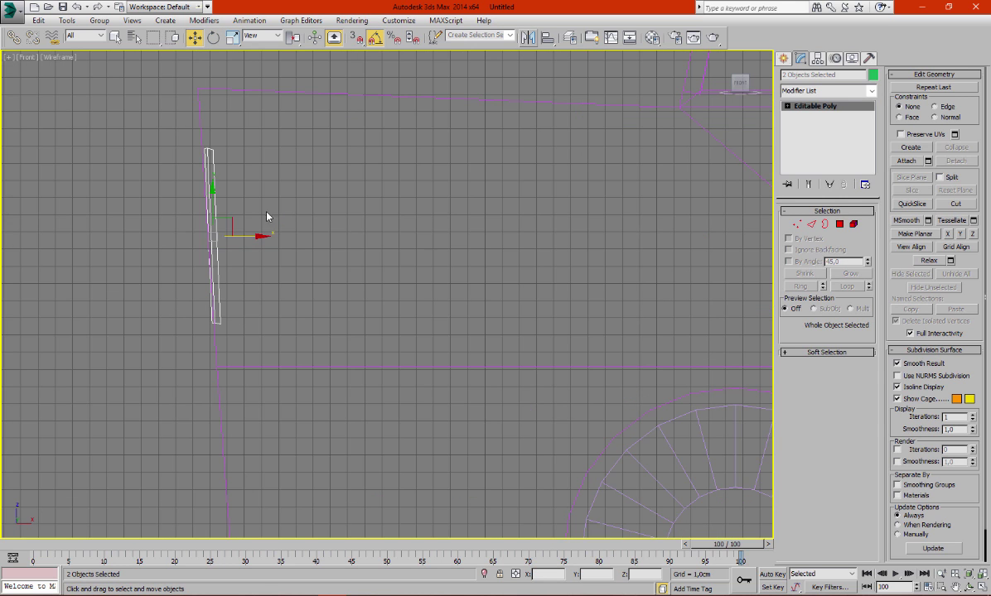
middle_click_drag(267, 217, 341, 267)
left_click_drag(304, 269, 286, 206)
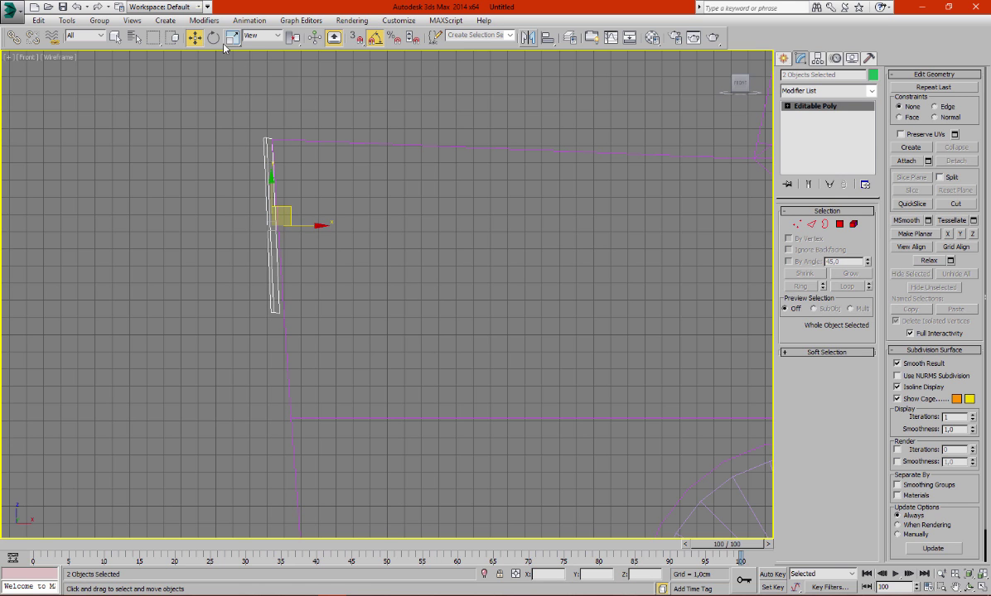
scroll(281, 126, "up", 2)
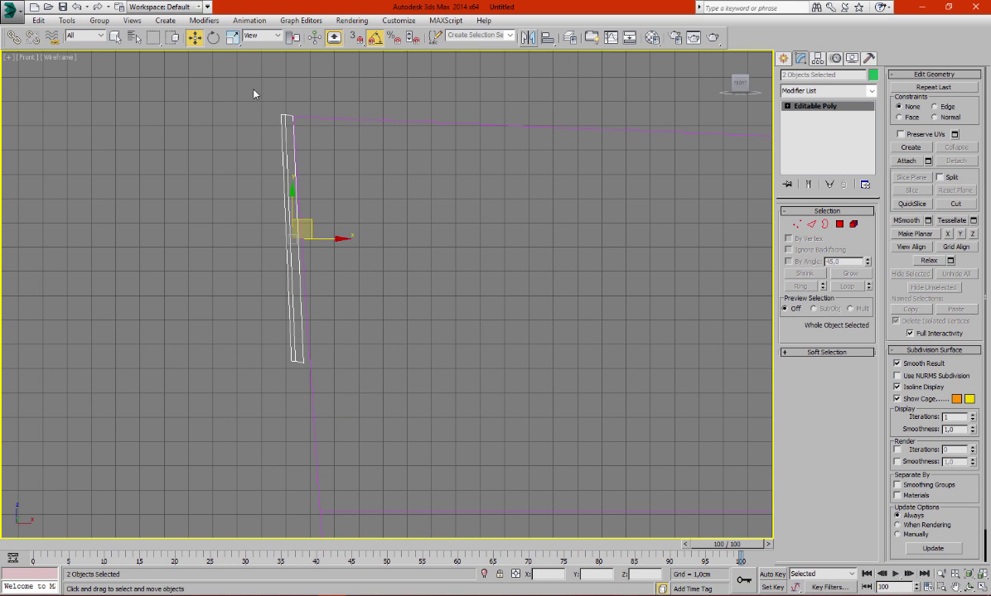
Fine-tune the plates' tilt and X position so they sit flush against the slanted rear.
left_click(213, 39)
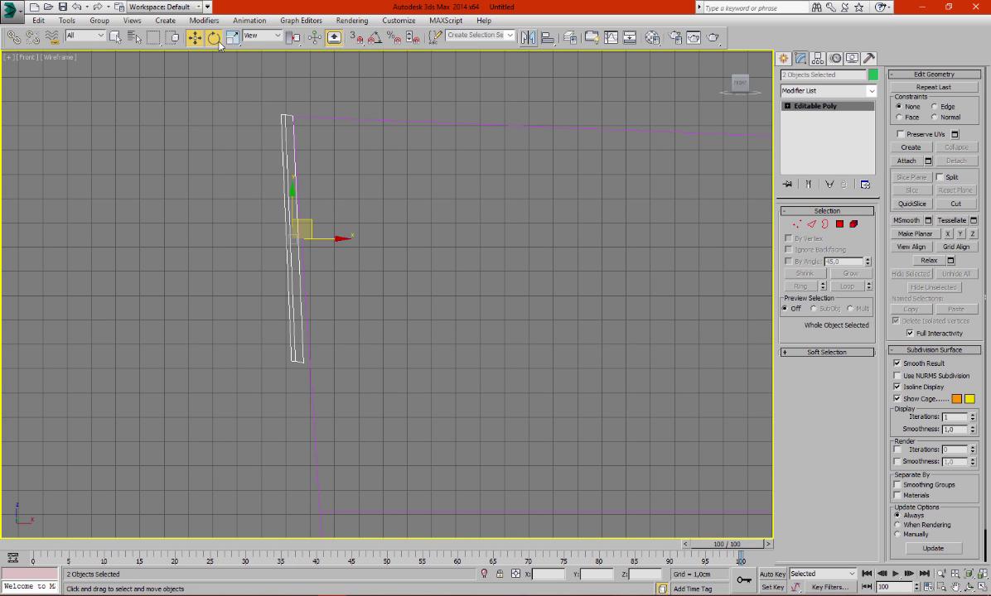
left_click_drag(319, 204, 320, 202)
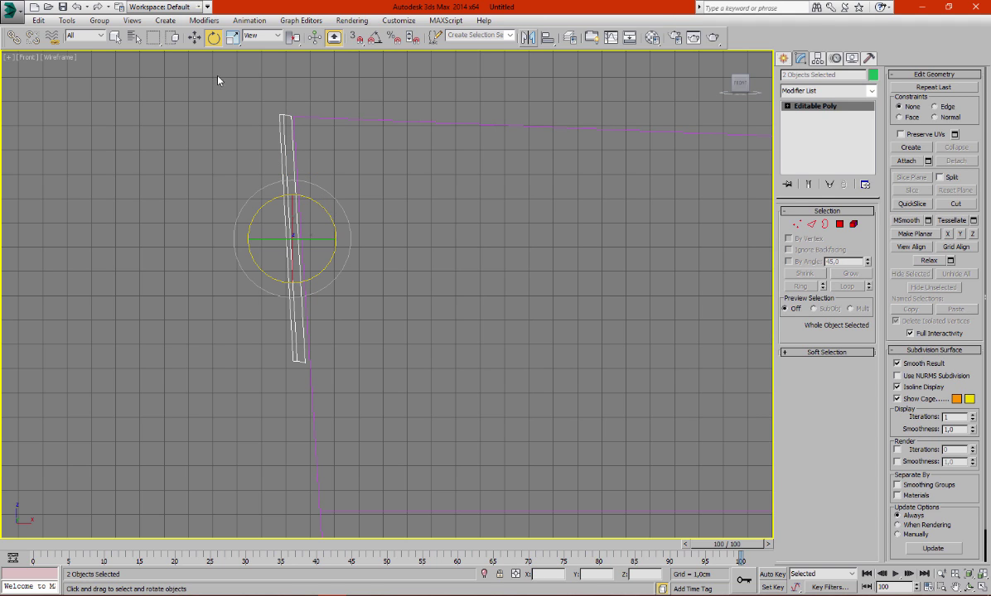
left_click(194, 38)
left_click_drag(324, 239, 330, 239)
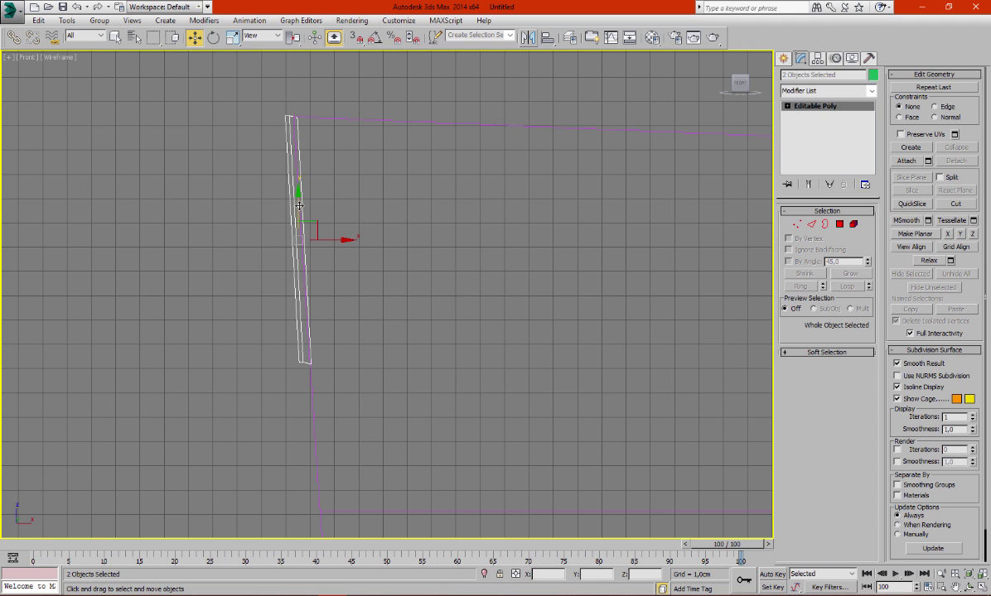
left_click_drag(333, 239, 336, 240)
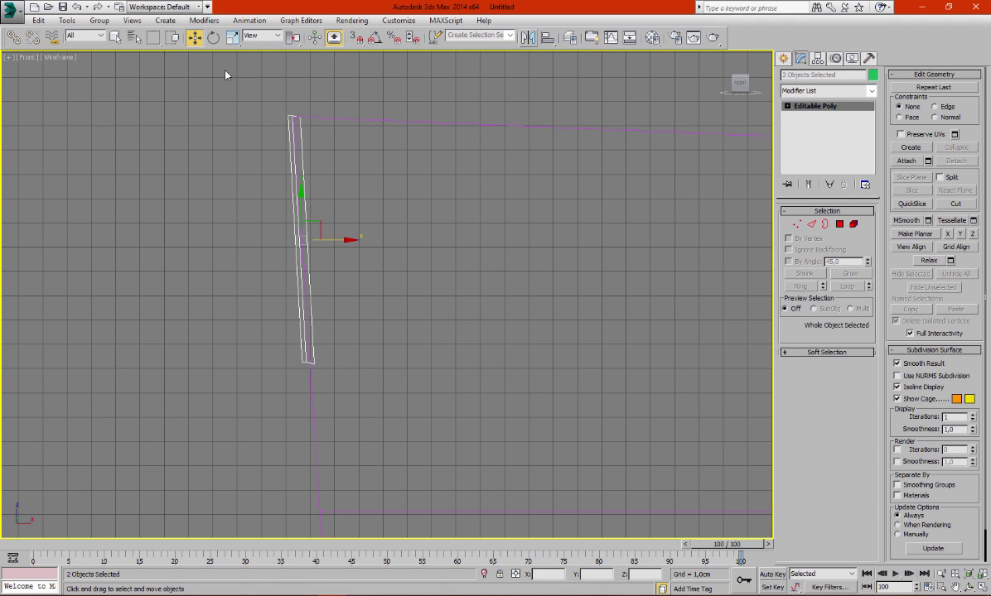
key("e")
left_click_drag(288, 199, 278, 204)
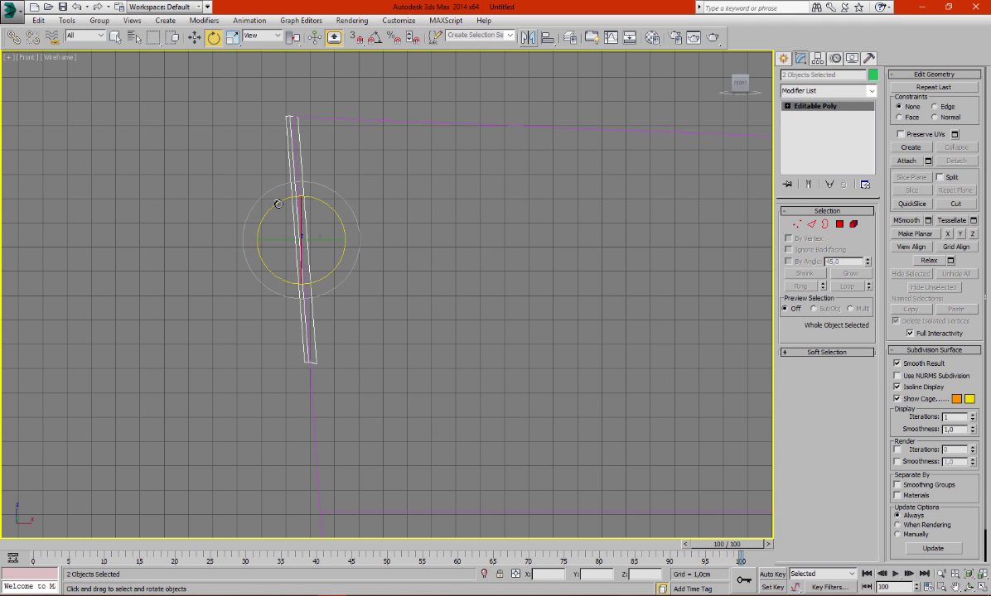
left_click(197, 40)
left_click_drag(351, 245, 343, 239)
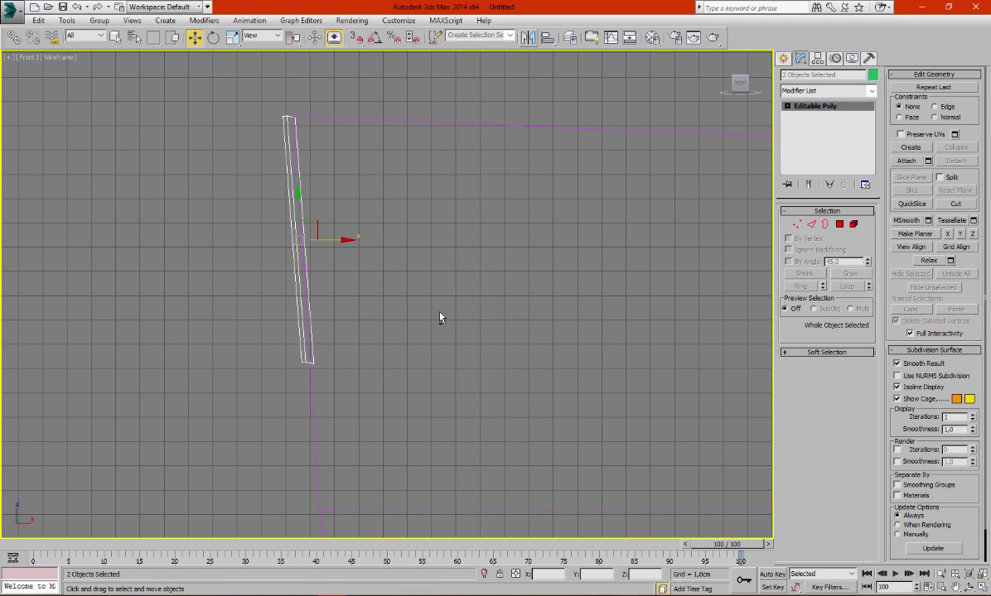
Switch the maximized view to the Perspective viewport.
key("alt+w")
right_click(520, 348)
key("alt+w")
Orbit to a rear three-quarter view and select only the car body.
scroll(533, 362, "down", 5)
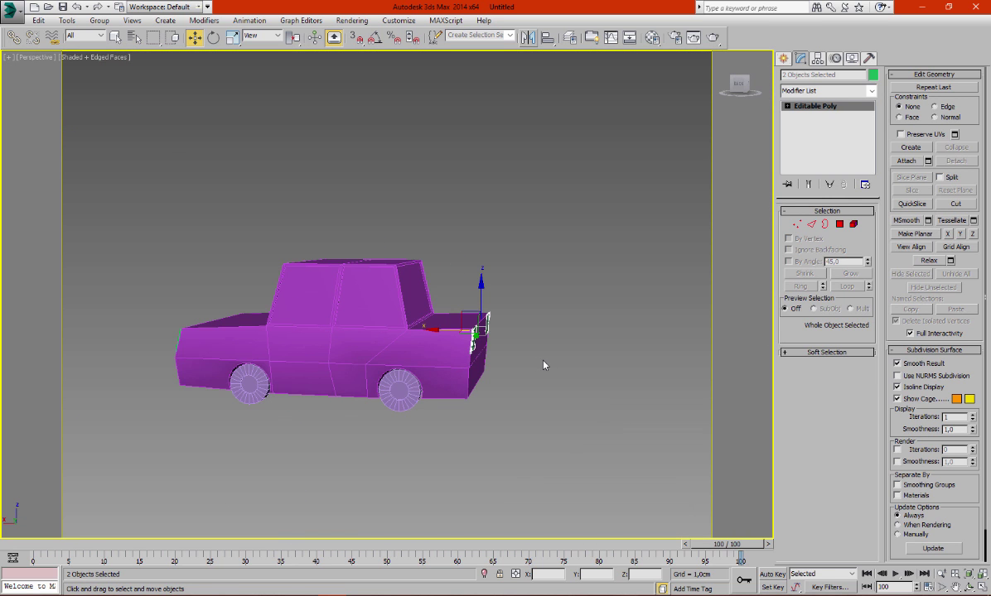
mouse_move(542, 364)
middle_mouse_down("alt")
mouse_move(449, 357)
mouse_move(544, 348)
middle_mouse_up("alt")
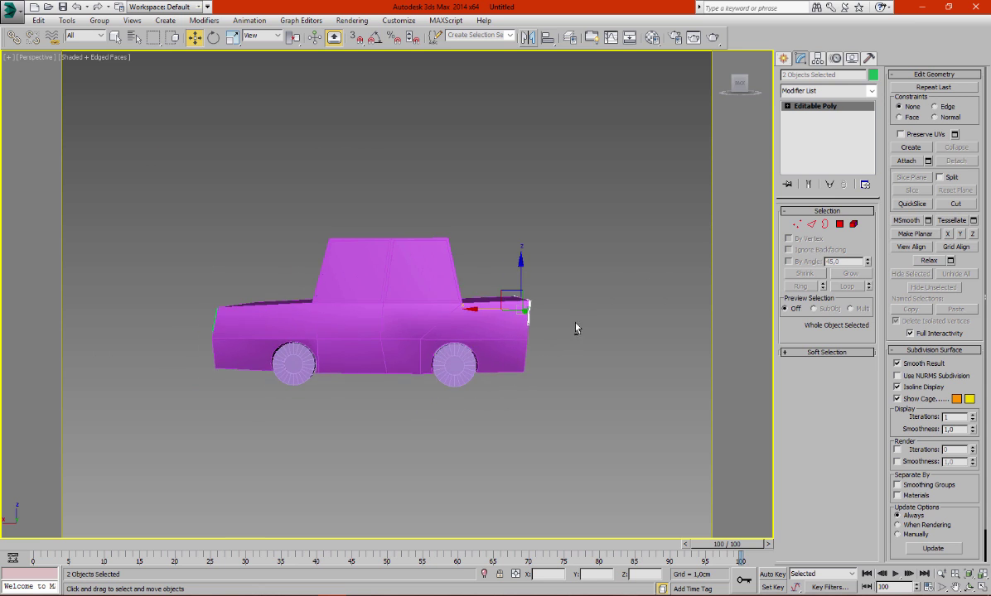
scroll(575, 328, "up", 5)
scroll(513, 327, "down", 5)
middle_click_drag(513, 327, 430, 274, "alt")
left_click(458, 294)
scroll(443, 335, "up", 4)
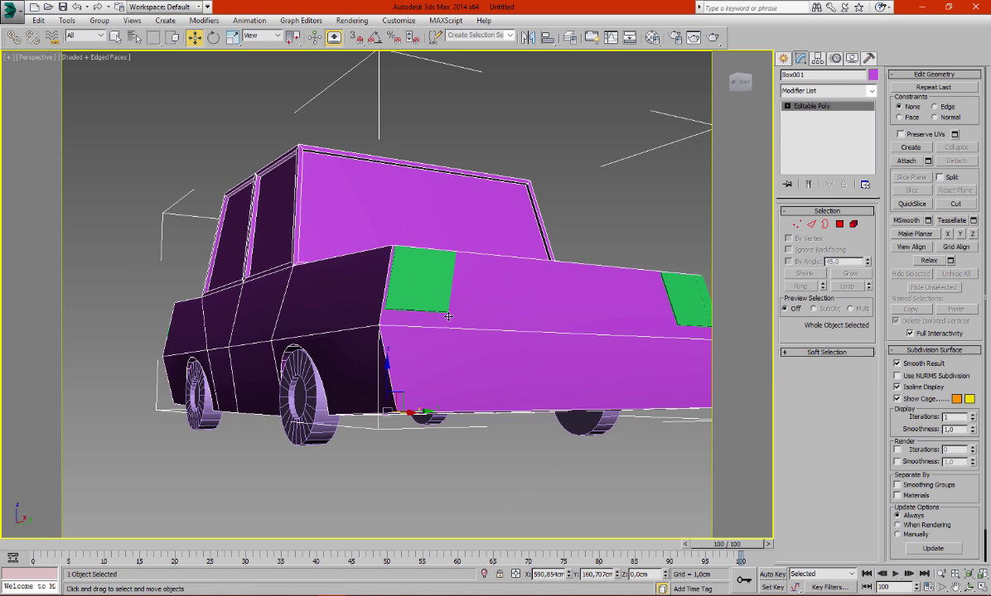
Draw a flat Standard Primitives box on the car's front between the green plates as a grille.
left_click(784, 59)
left_click(803, 133)
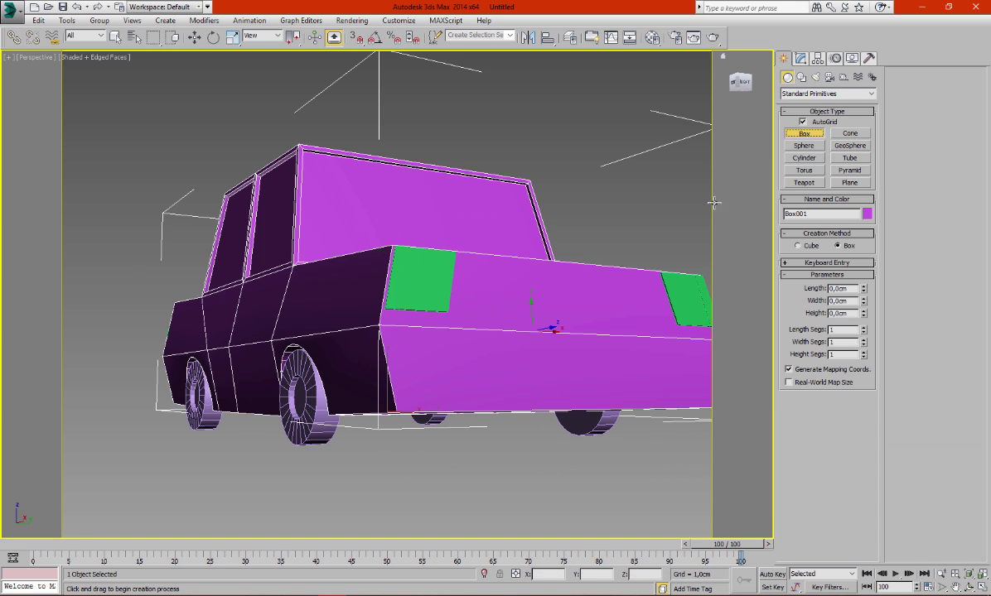
mouse_move(530, 296)
middle_mouse_down("alt")
mouse_move(593, 261)
mouse_move(520, 270)
mouse_move(475, 335)
middle_mouse_up("alt")
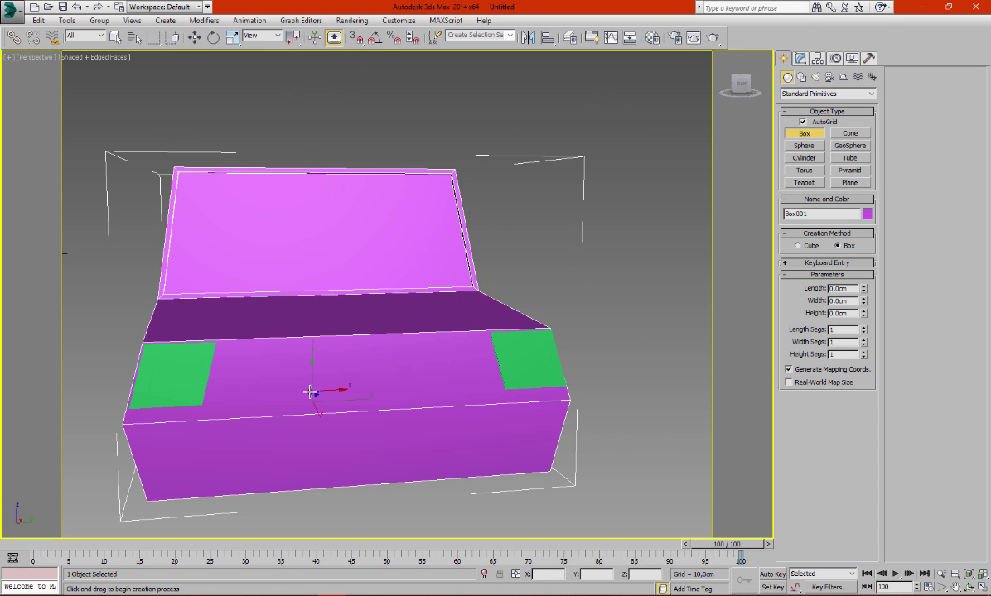
left_click_drag(252, 406, 462, 400)
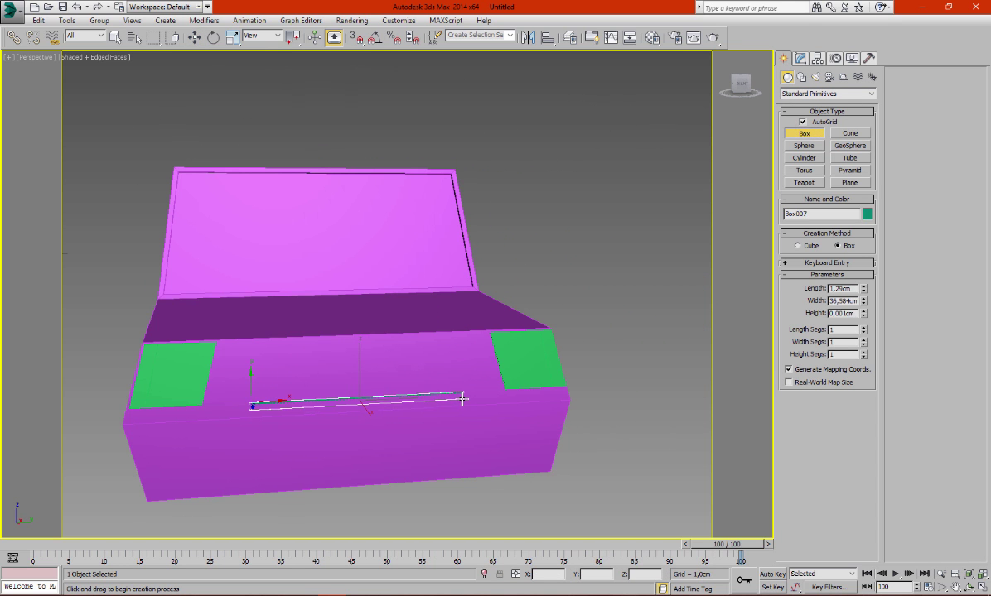
right_click(462, 400)
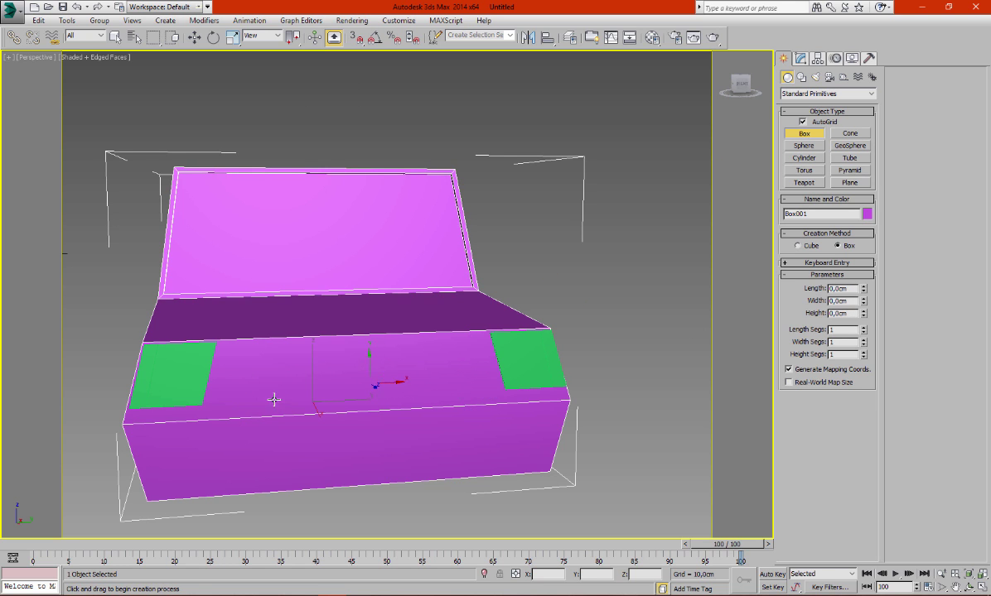
left_click_drag(262, 373, 481, 396)
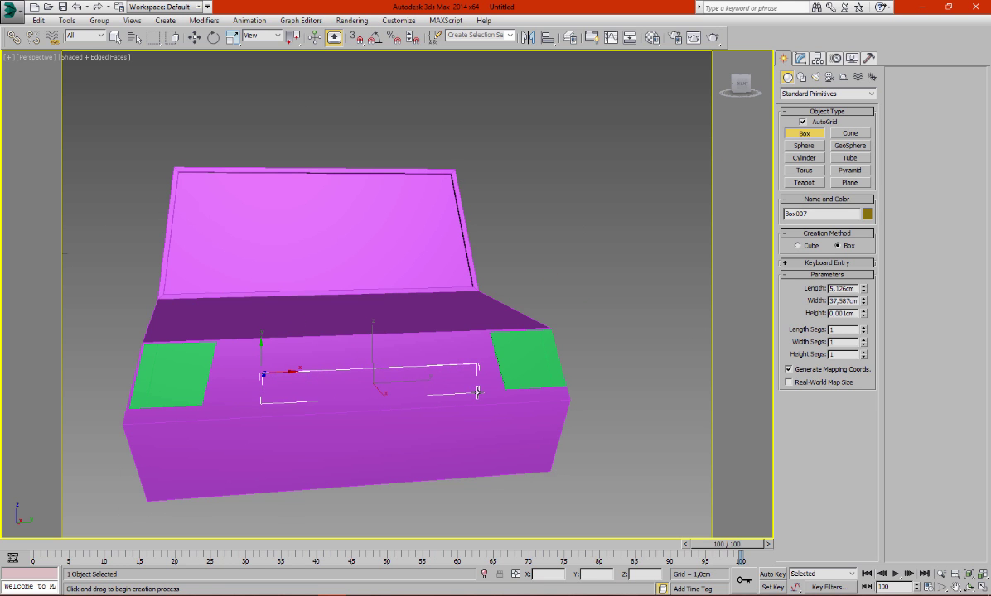
left_click(483, 398)
middle_click_drag(420, 397, 381, 376, "alt")
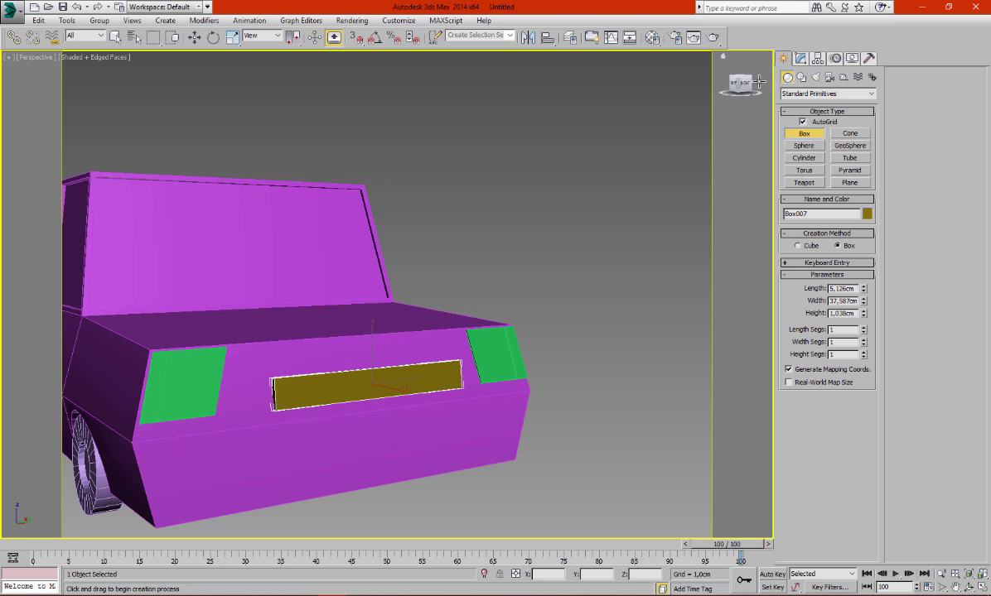
left_click(801, 60)
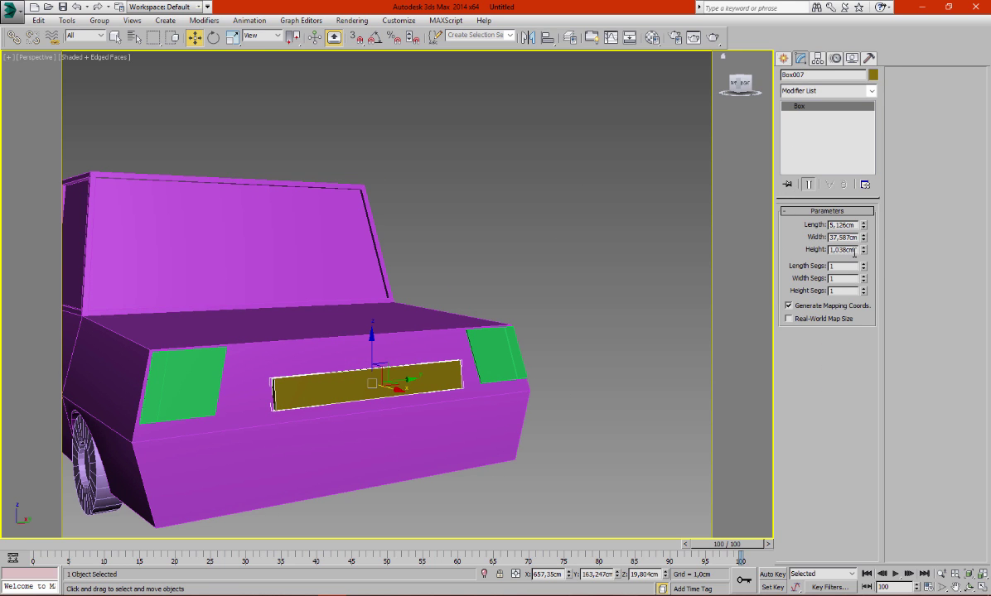
Size the grille box to Length 2, Width 30 and Height 1 cm.
left_click_drag(865, 259, 867, 265)
type("1")
left_click(854, 237)
type("2")
key("Return")
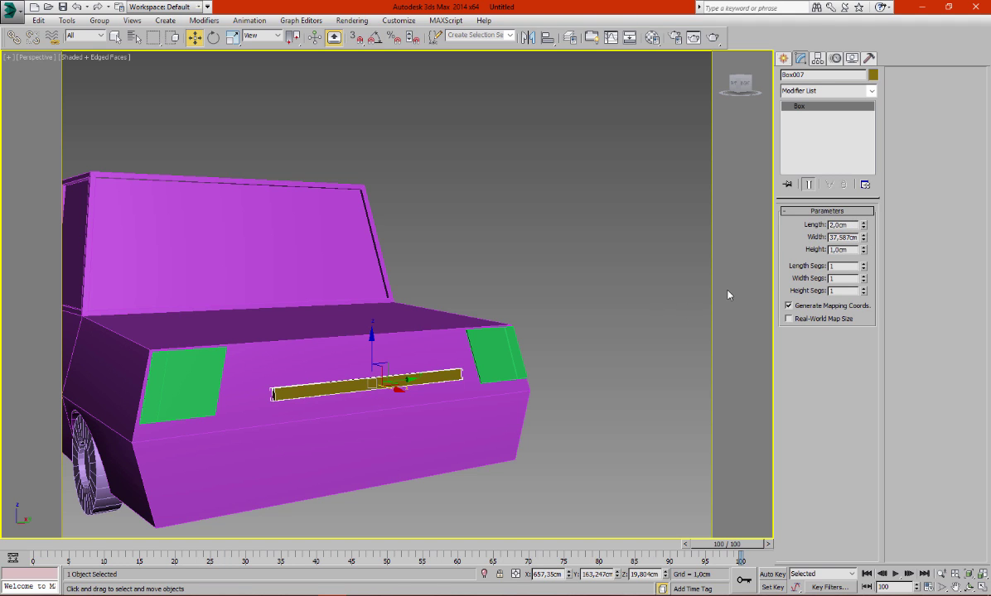
double_click(853, 238)
type("30")
key("Return")
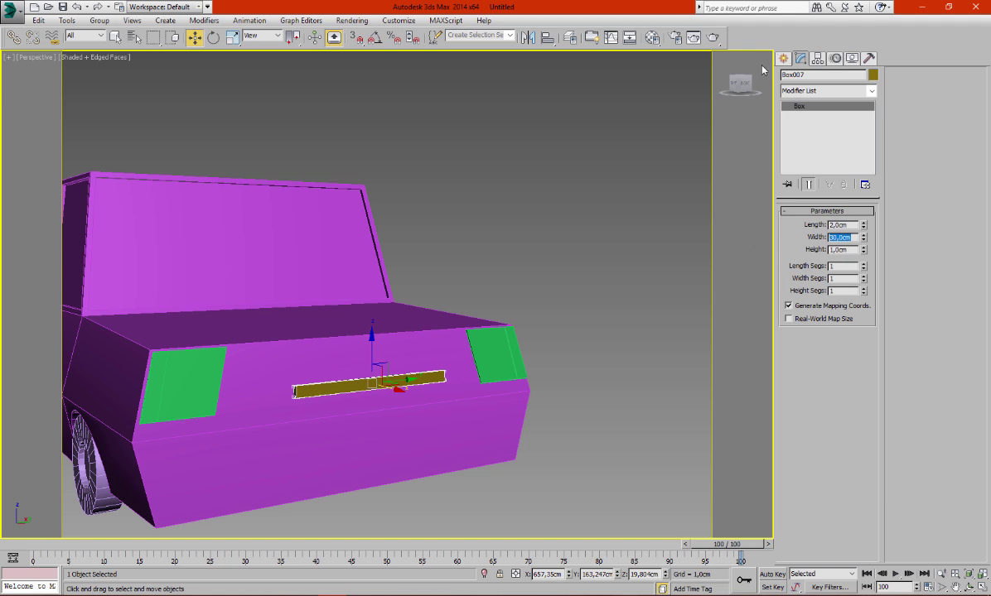
Align the grille to the car body Box001, centred on Y position only.
left_click(547, 43)
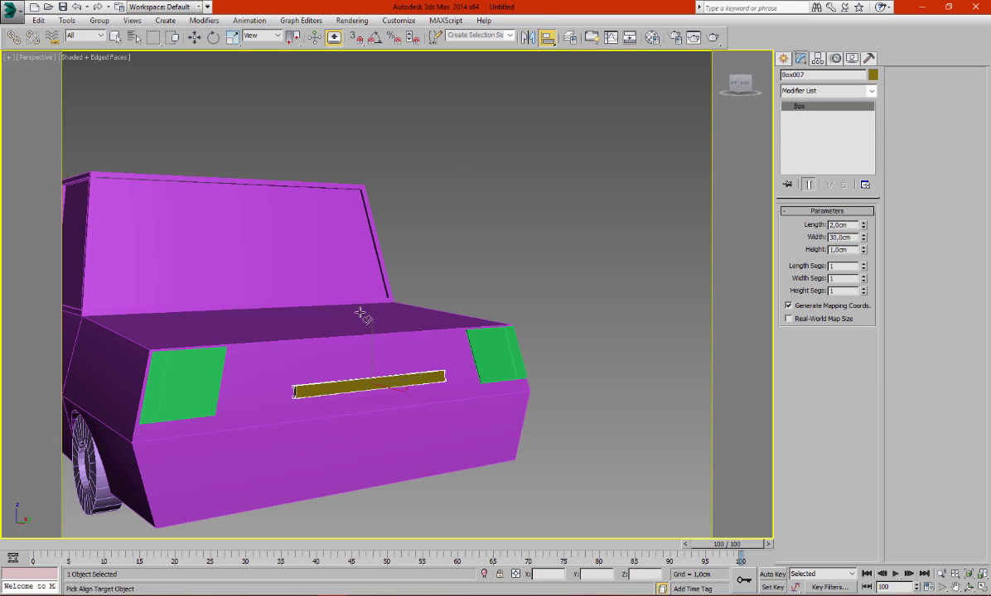
left_click(343, 340)
left_click(511, 267)
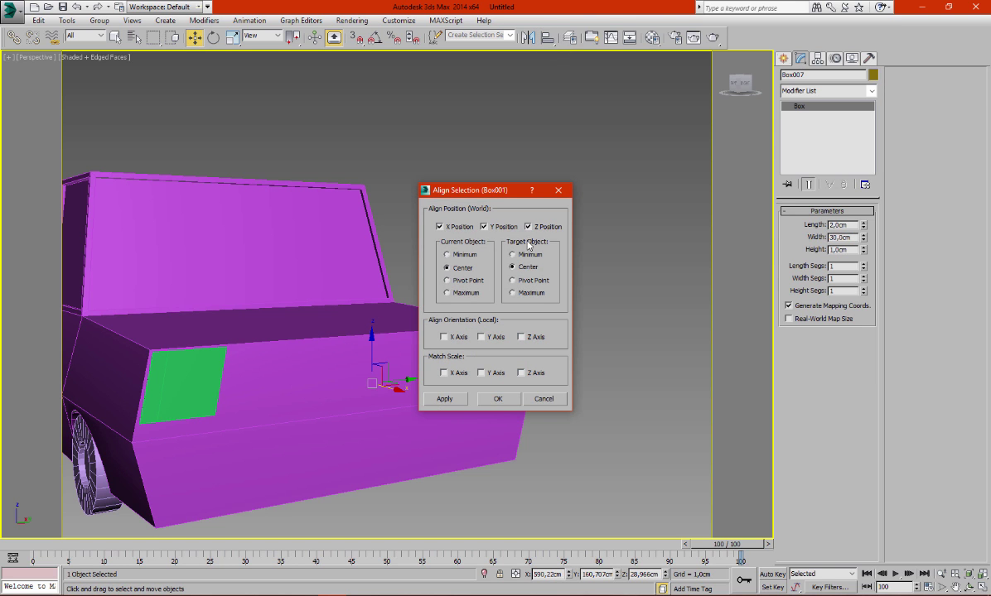
left_click(528, 226)
left_click(484, 226)
left_click(451, 228)
left_click(451, 229)
left_click(451, 229)
left_click(500, 229)
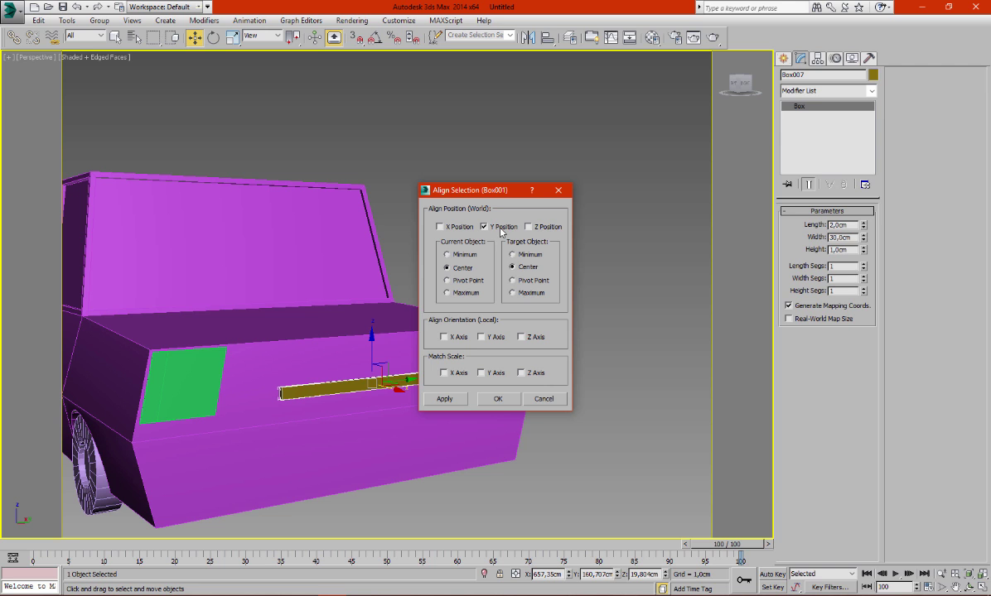
left_click(494, 399)
key("alt+w")
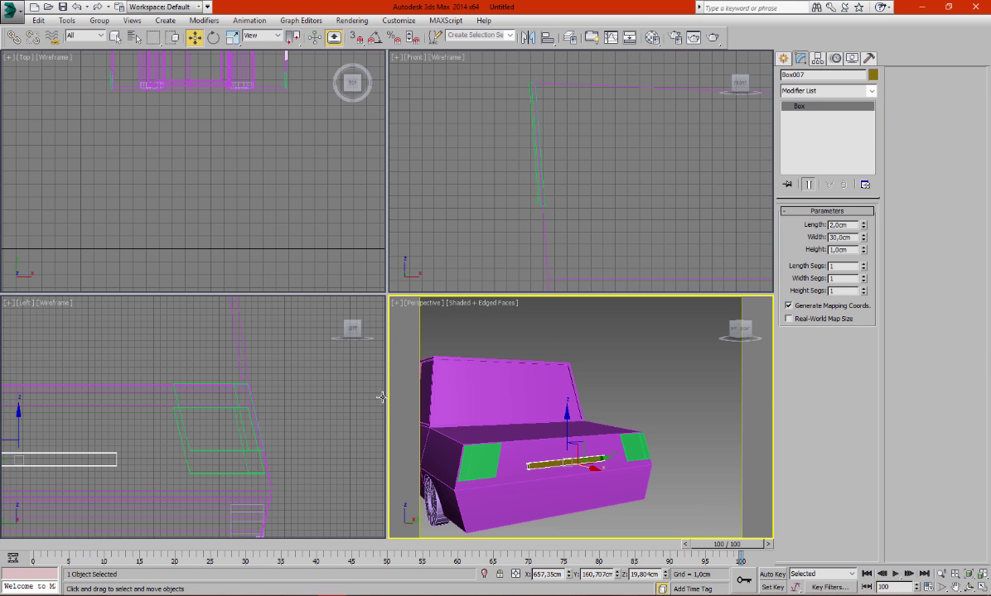
In the Front view, nudge the olive plank right and tilt it to follow the body's slant.
right_click(296, 404)
right_click(482, 218)
key("z")
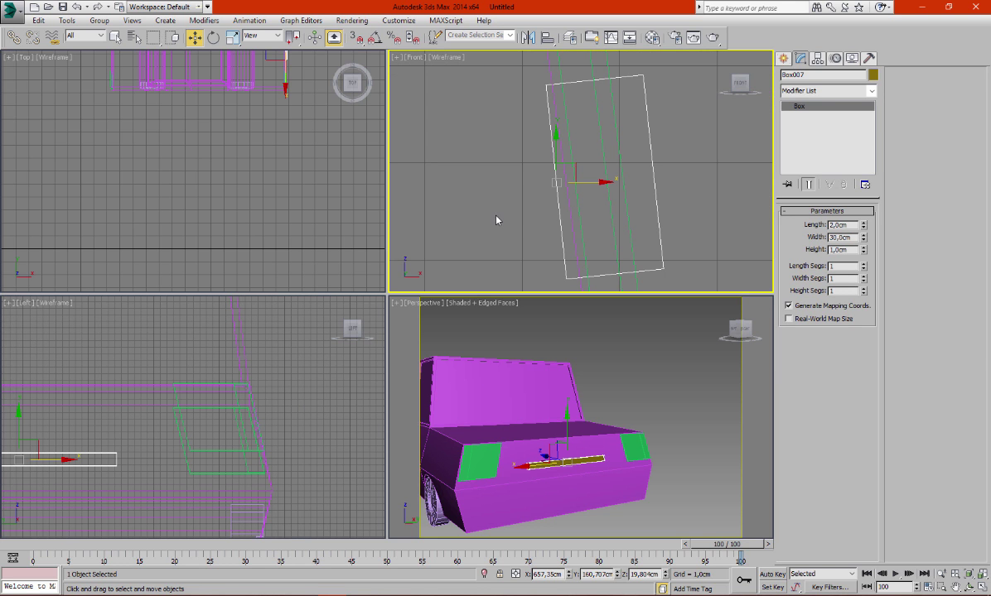
key("alt+w")
scroll(497, 218, "down", 3)
scroll(501, 223, "down", 3)
middle_click_drag(504, 228, 408, 266)
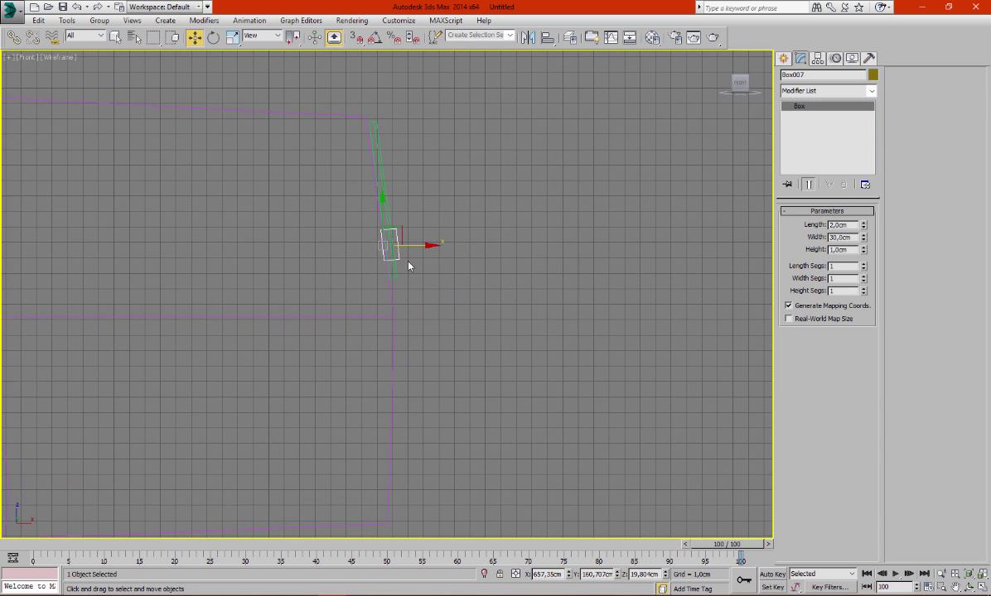
scroll(408, 266, "up", 1)
scroll(408, 267, "up", 1)
scroll(406, 268, "up", 2)
scroll(406, 268, "up", 2)
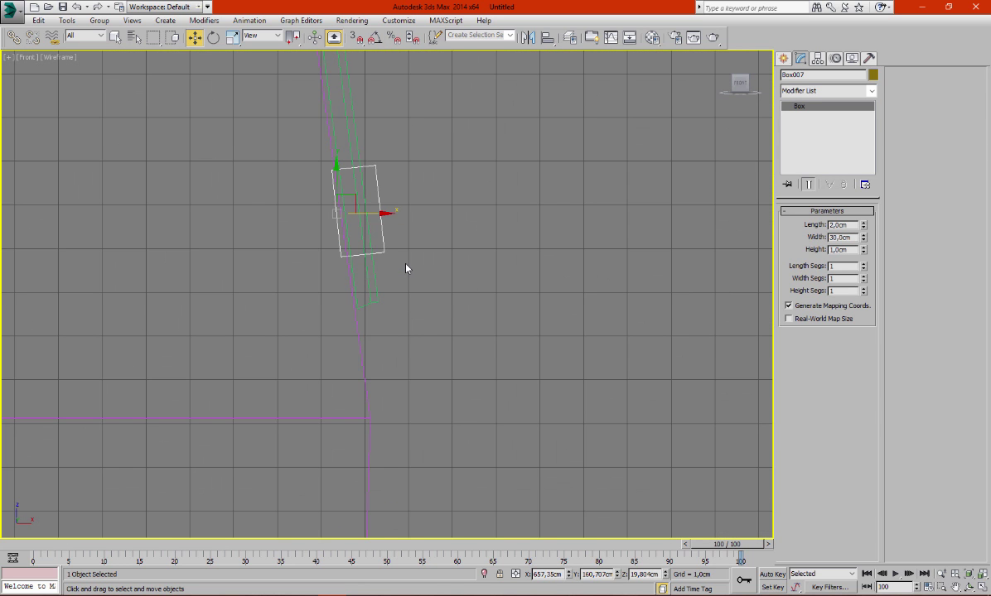
scroll(406, 269, "up", 2)
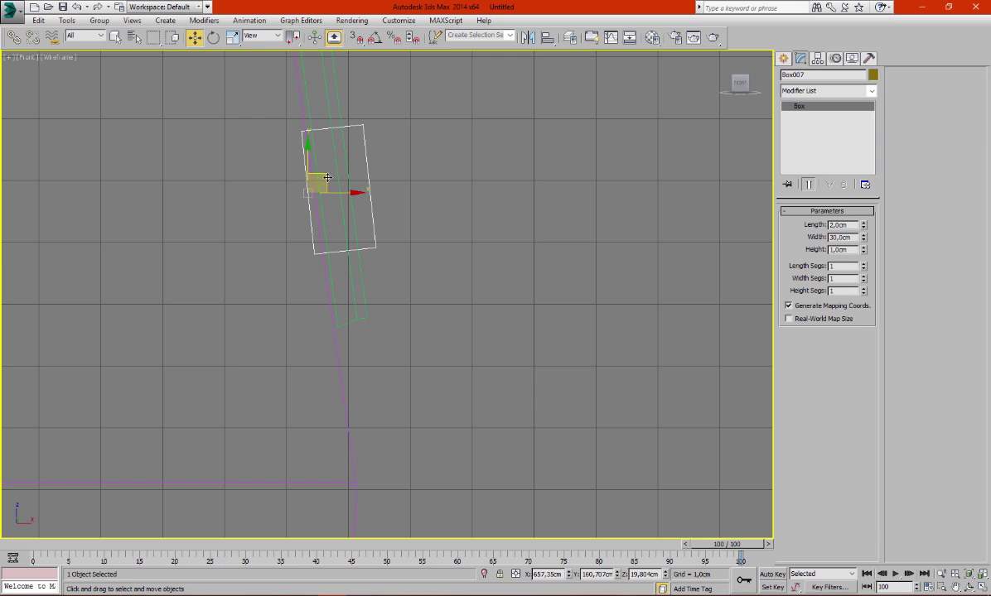
middle_click_drag(342, 203, 314, 215)
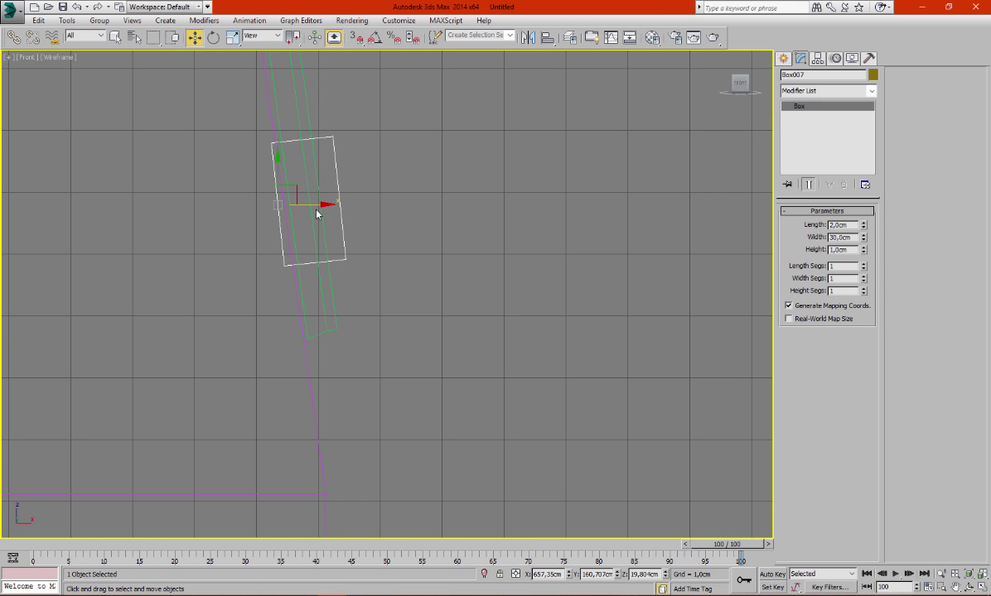
left_click_drag(316, 210, 330, 211)
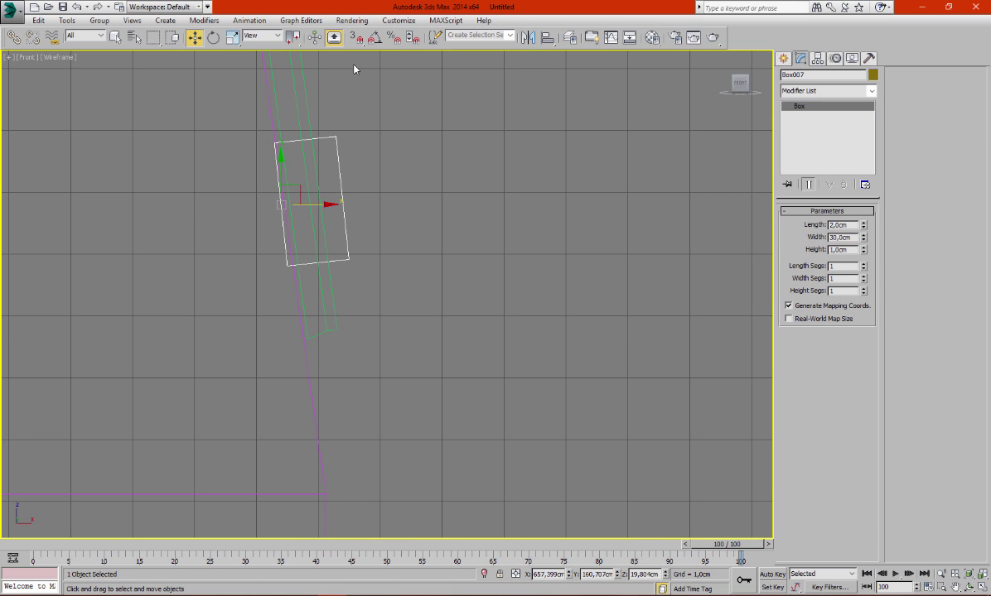
left_click(215, 42)
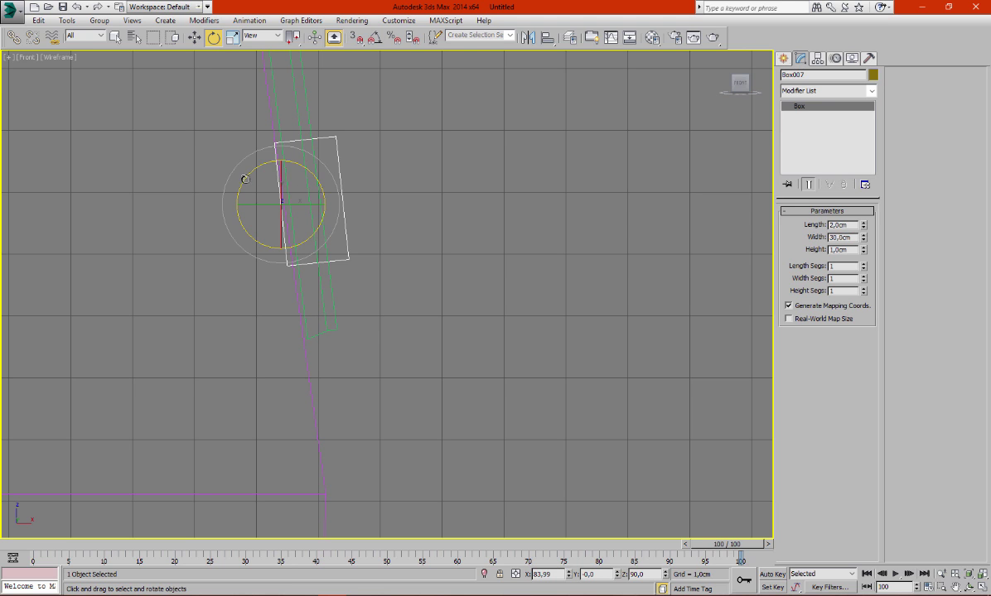
left_click_drag(245, 179, 224, 173)
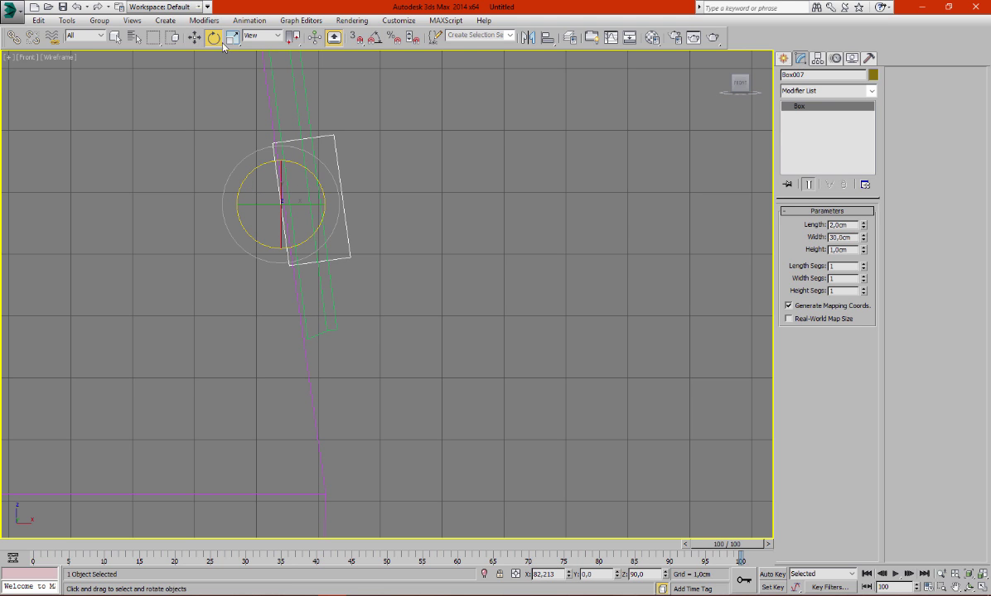
left_click(194, 37)
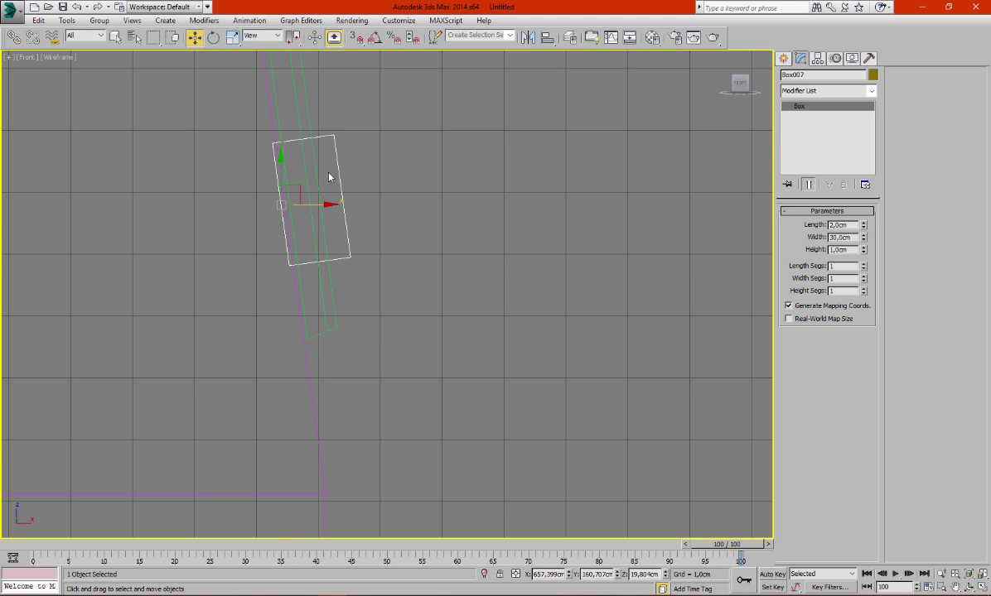
In the maximized Perspective view, lower plank Box007 slightly along Z against the car front.
scroll(329, 177, "down", 2)
left_click(296, 164)
key("alt+w")
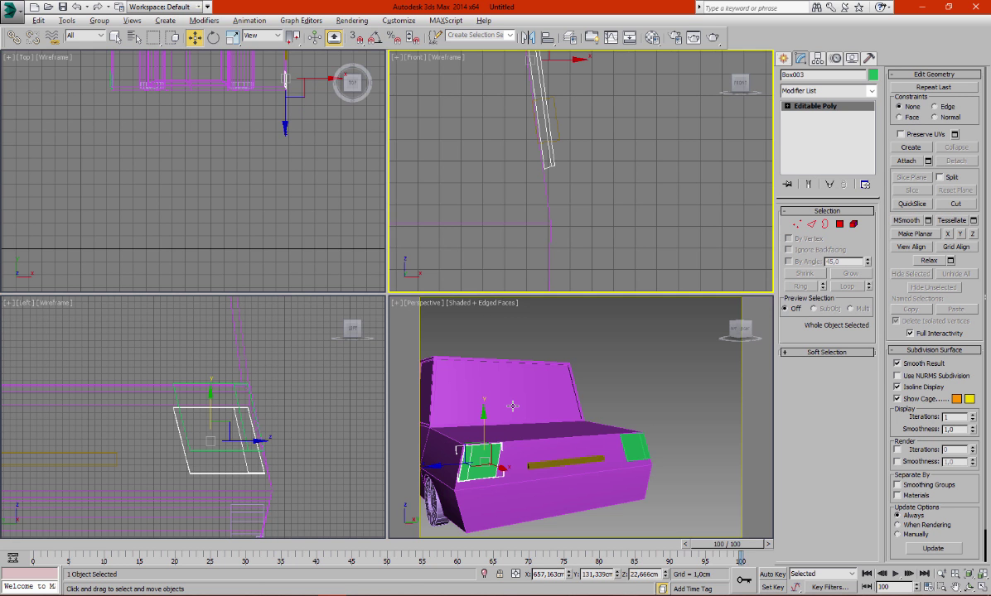
right_click(512, 406)
key("alt+w")
scroll(455, 368, "up", 1)
left_click(377, 323)
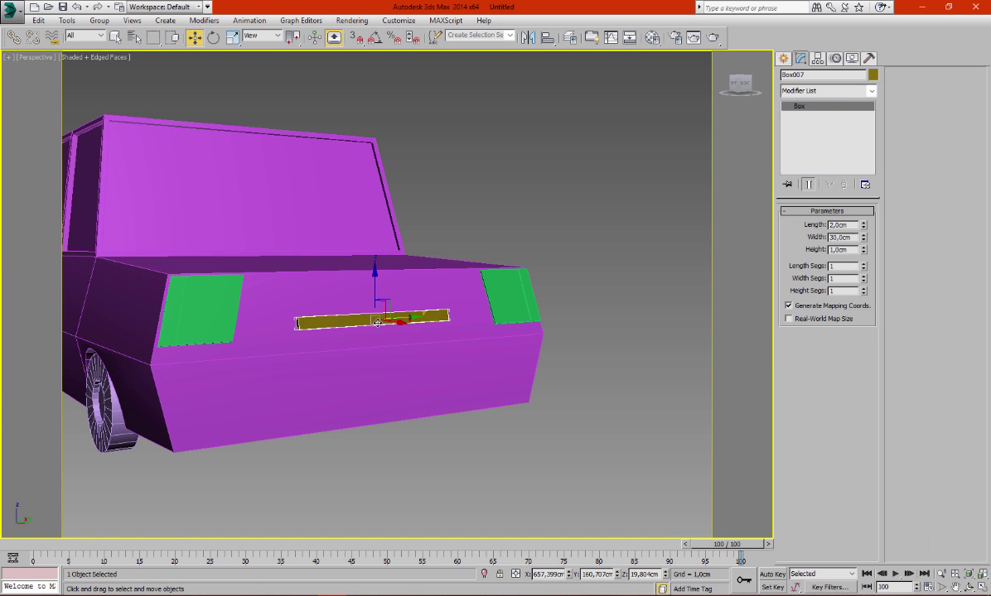
scroll(379, 328, "up", 3)
scroll(384, 325, "up", 2)
scroll(406, 329, "down", 3)
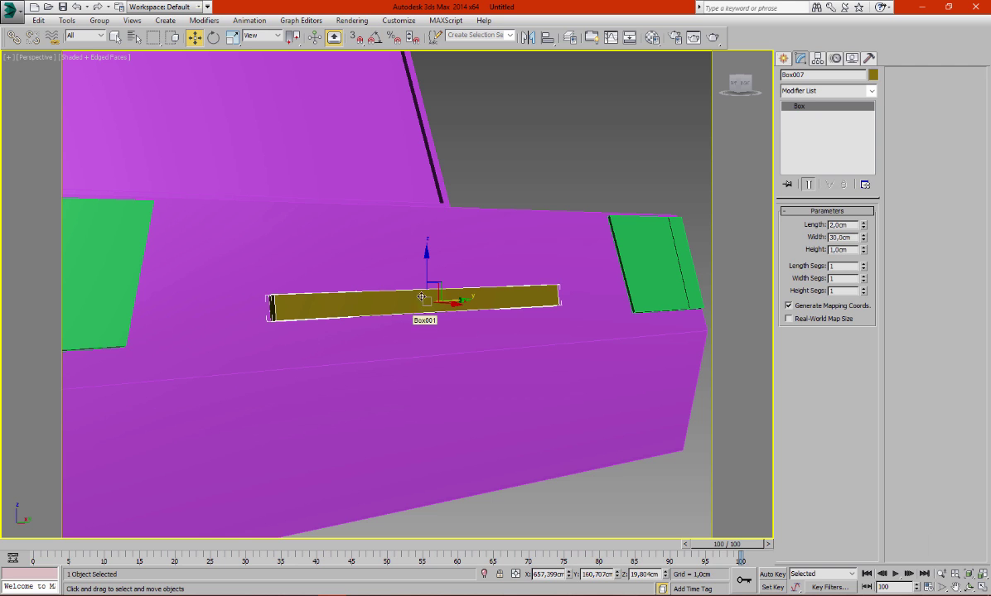
left_click_drag(427, 257, 428, 310)
key("alt+w")
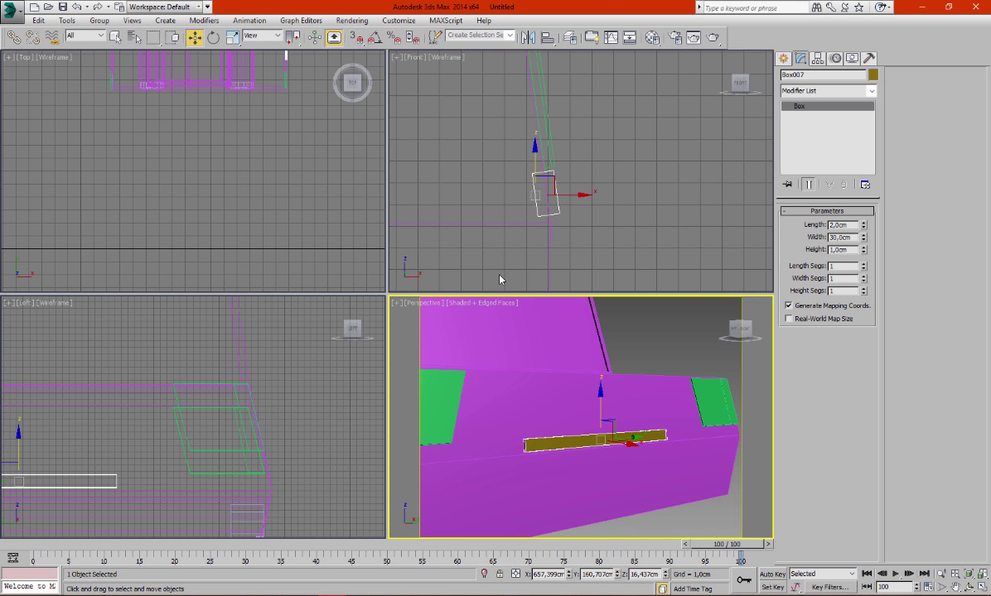
Using Local coordinates, Shift-drag the plank upward into 4 instanced copies (Box008–Box011).
right_click(500, 279)
key("alt+w")
scroll(500, 275, "down", 1)
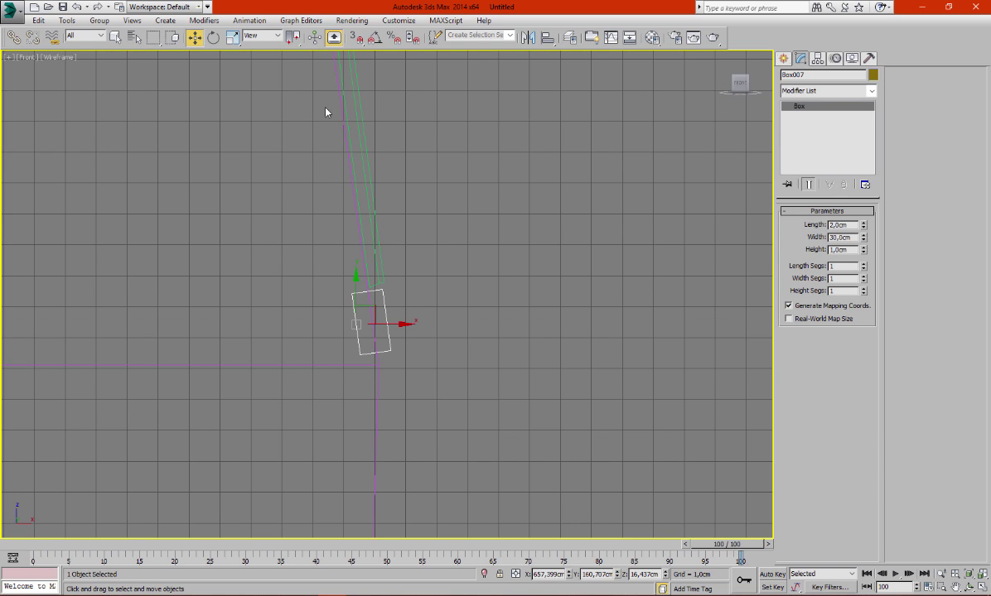
left_click(251, 35)
left_click(269, 80)
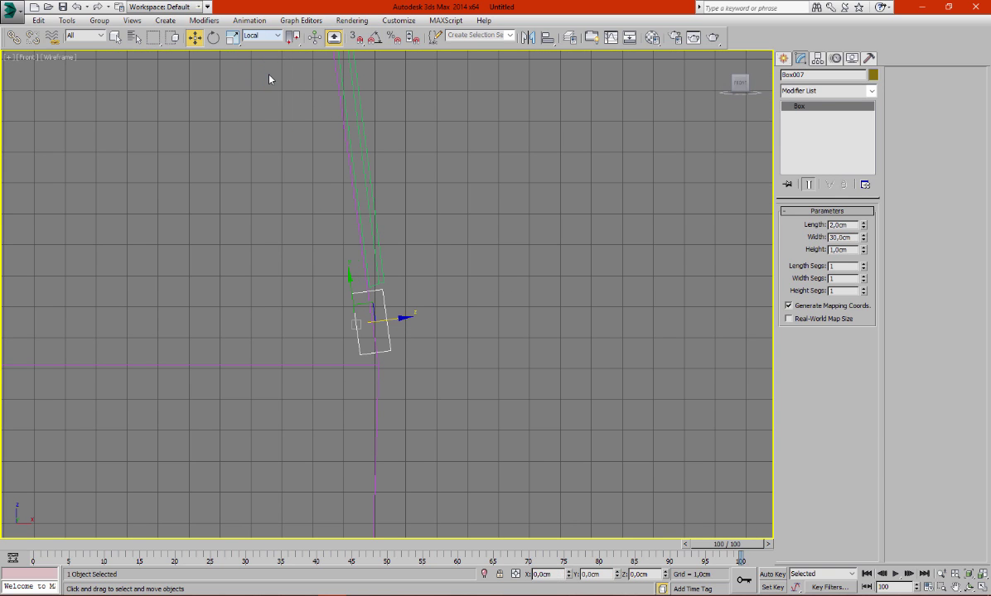
left_click_drag(348, 277, 341, 215)
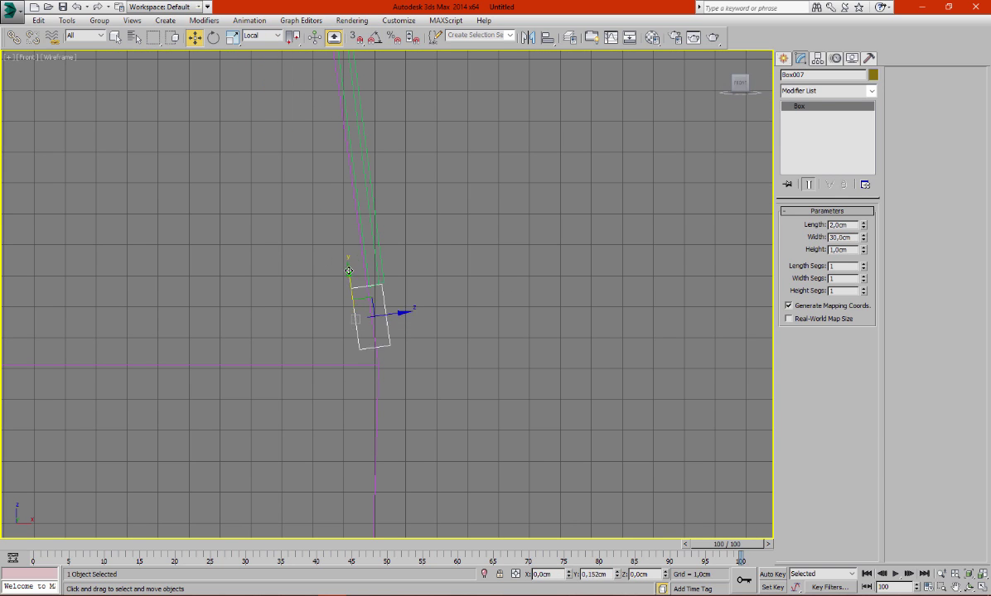
right_click(340, 214)
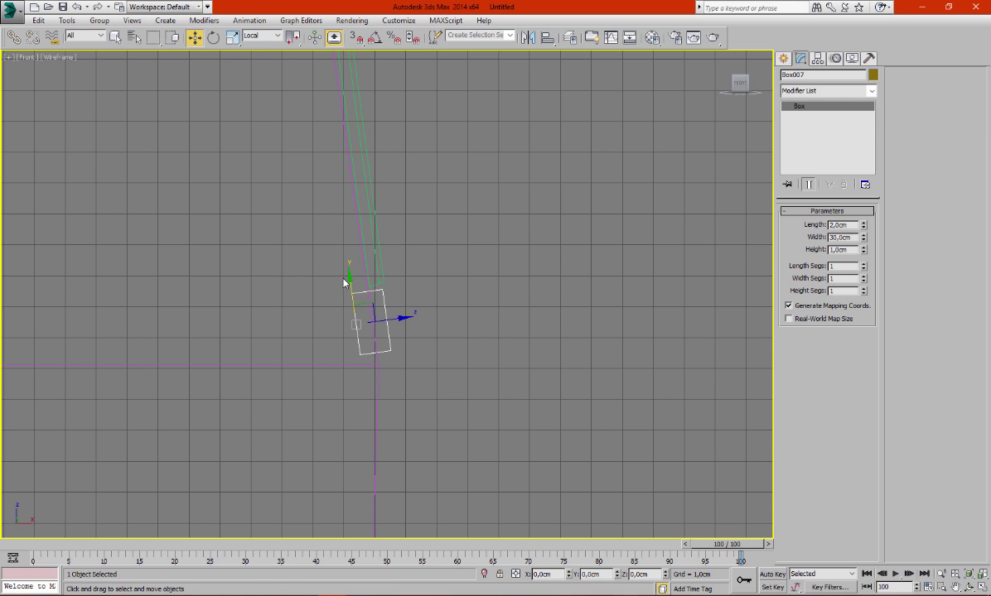
left_click_drag(352, 293, 345, 215, "shift")
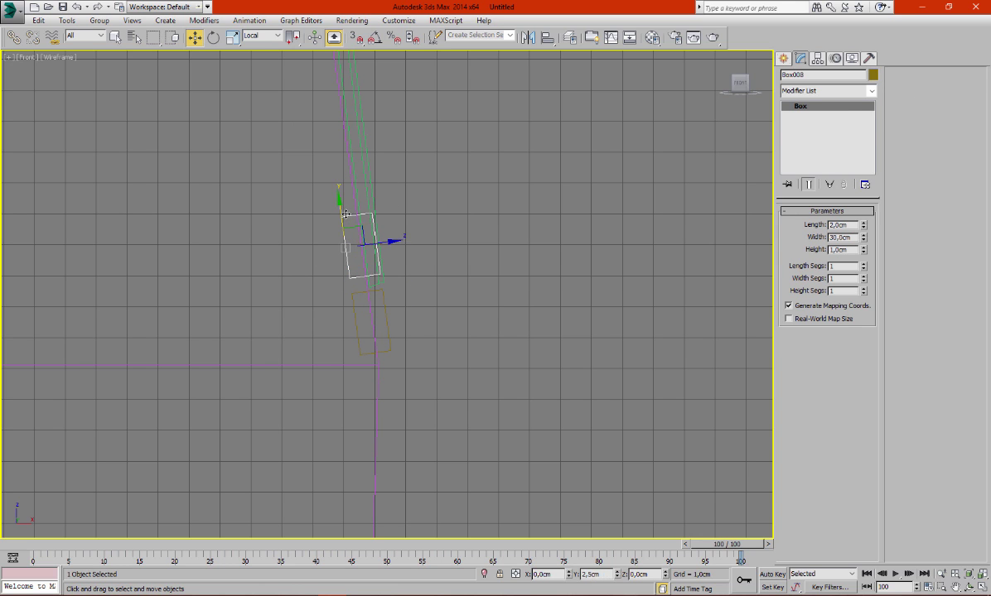
left_click(447, 280)
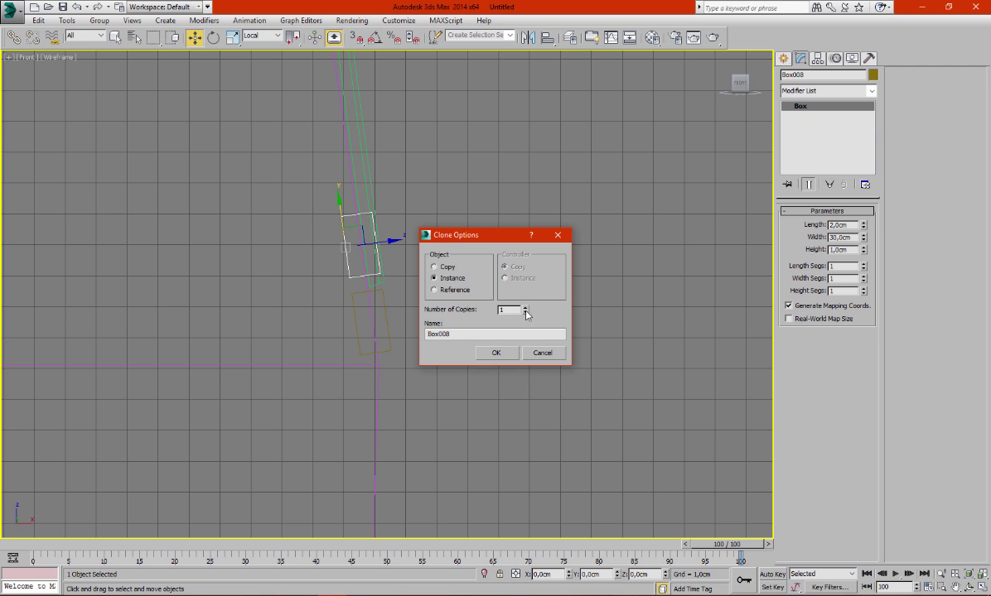
left_click(506, 352)
key("alt+w")
Delete the top three grille planks and select the two remaining ones.
middle_click(536, 396)
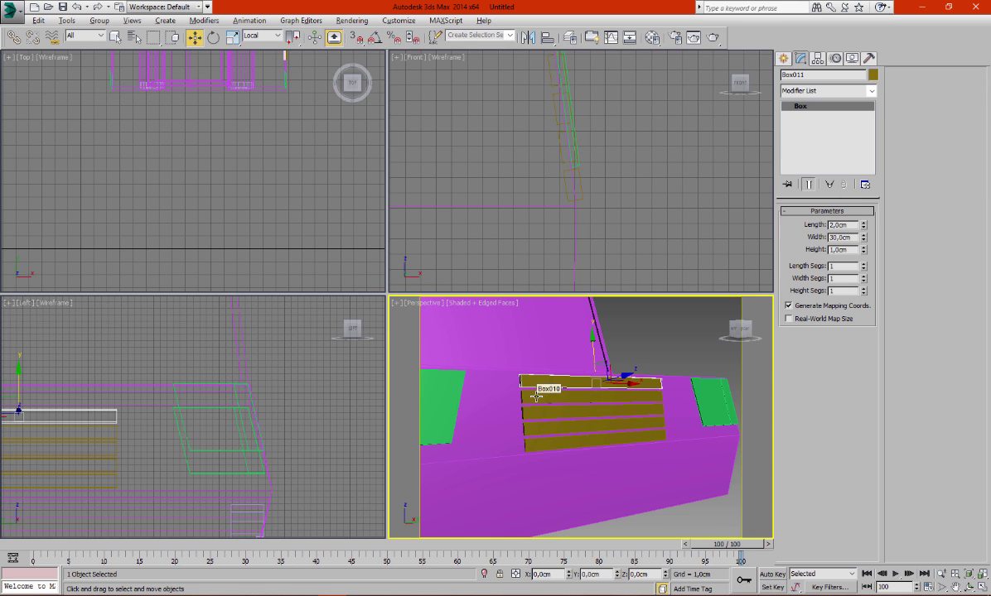
key("alt+w")
key("Delete")
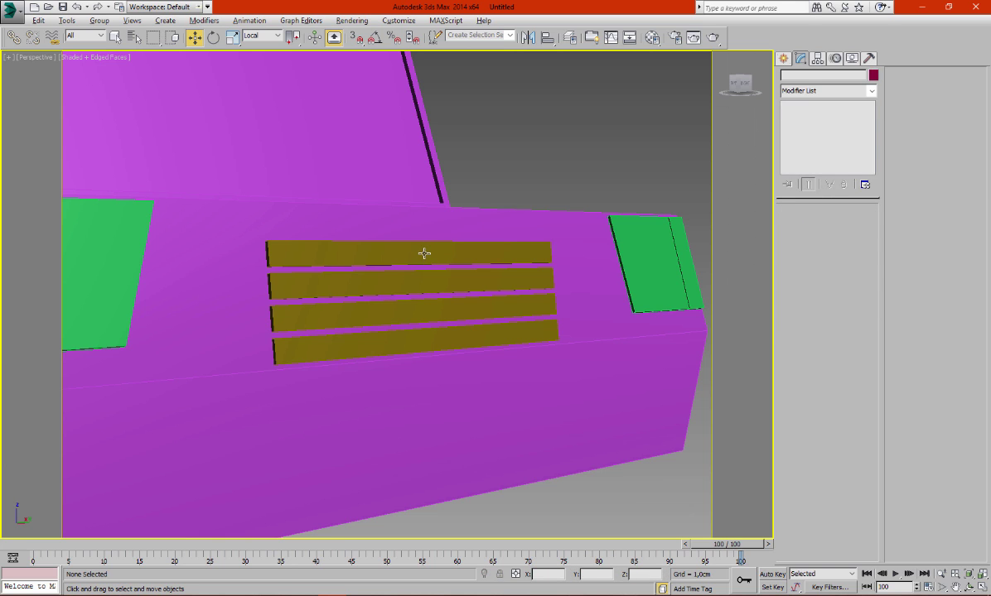
left_click(423, 254)
key("Delete")
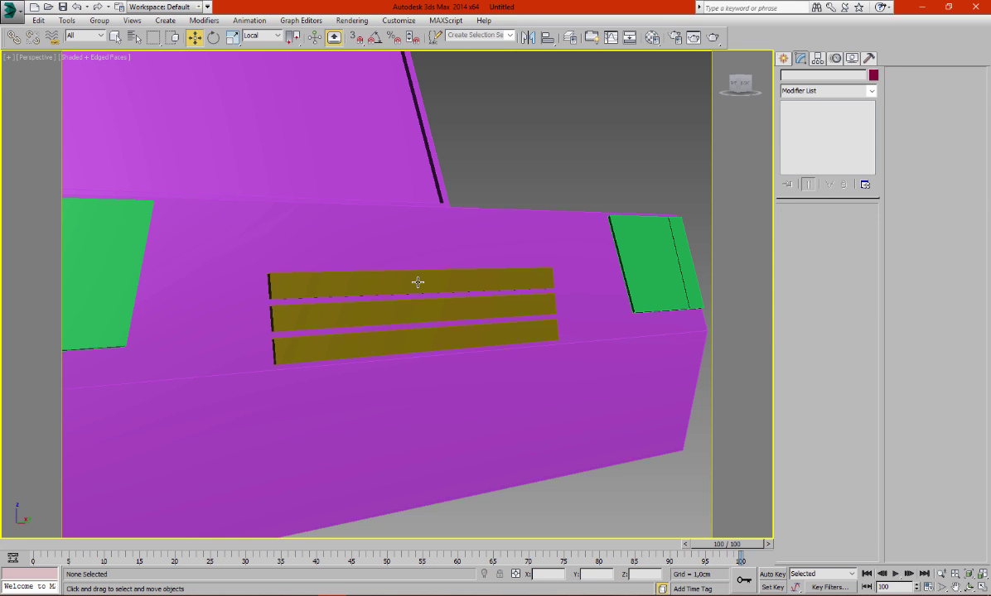
left_click(418, 283)
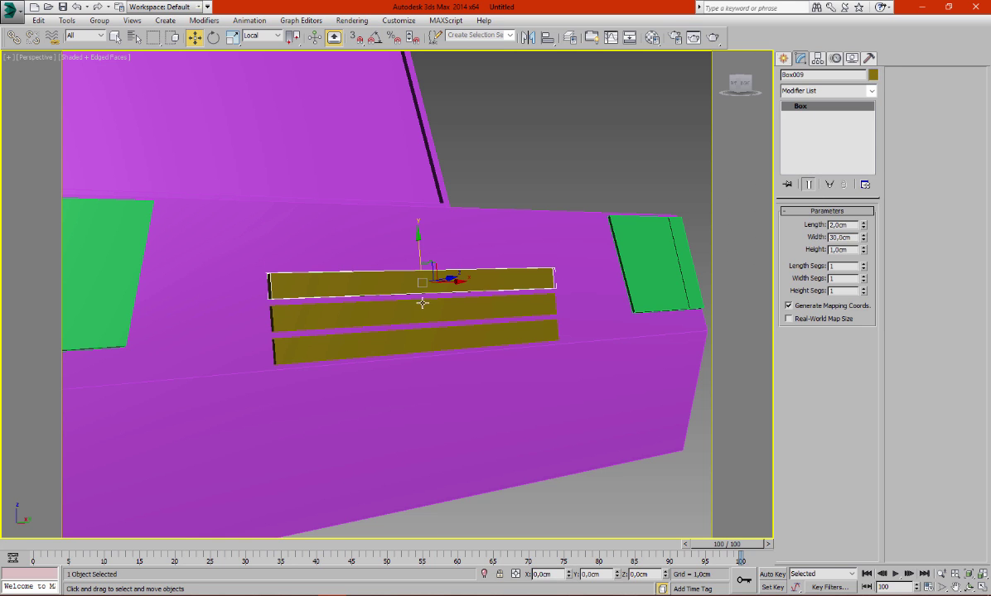
key("Delete")
left_click(424, 305)
left_click(432, 330, "ctrl")
key("alt+w")
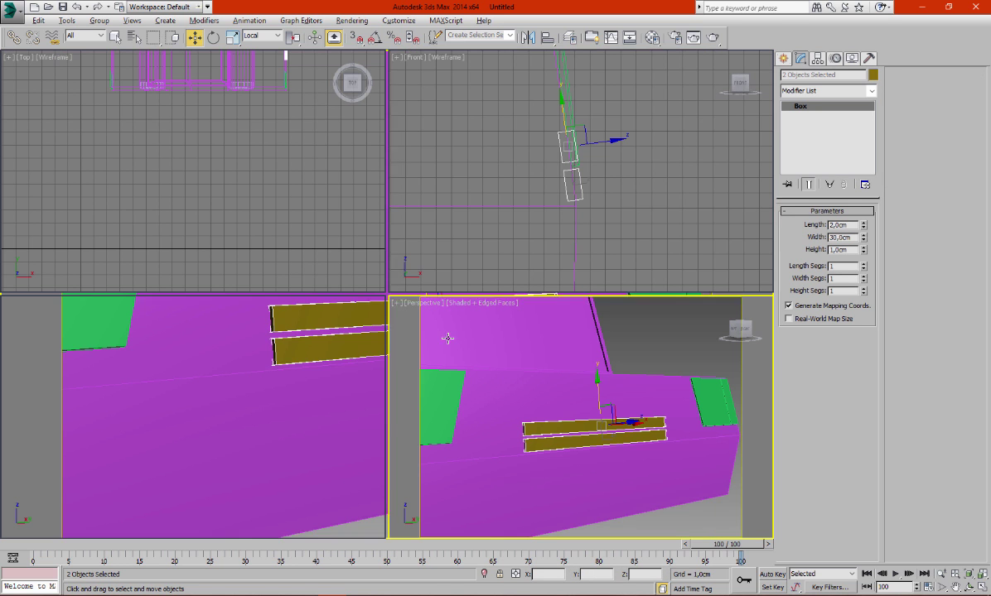
Shift-drag one instanced copy of both planks down, rotate it upright and move it under the grille.
right_click(583, 224)
key("alt+w")
middle_click_drag(583, 224, 598, 146)
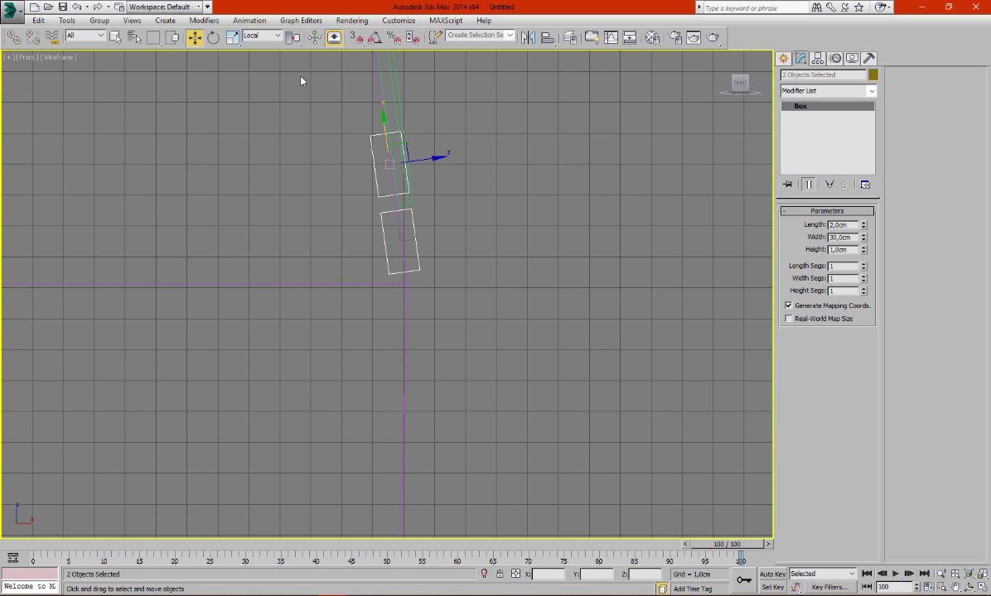
left_click_drag(387, 135, 411, 295, "shift")
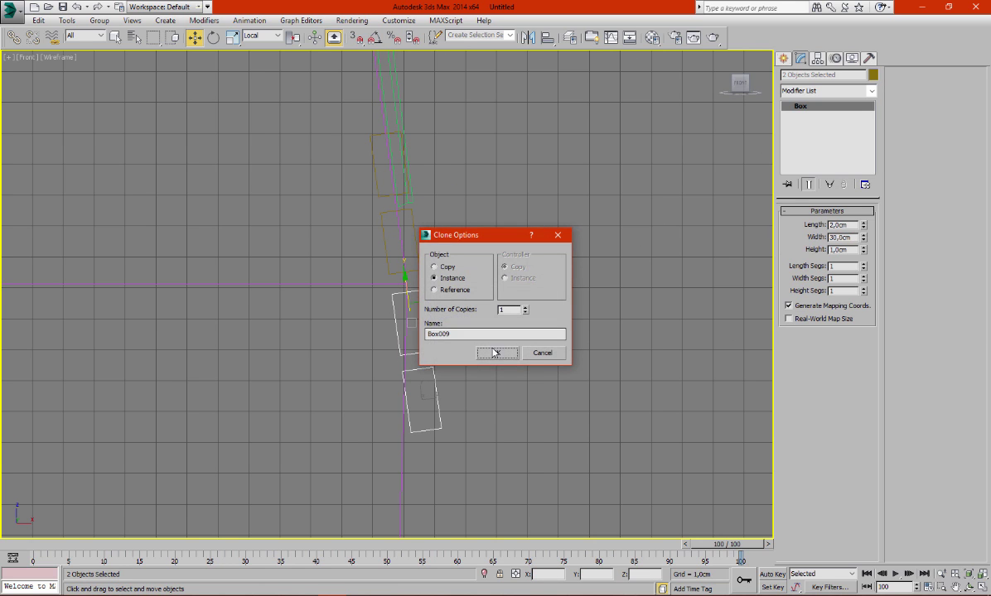
left_click(495, 353)
left_click(213, 38)
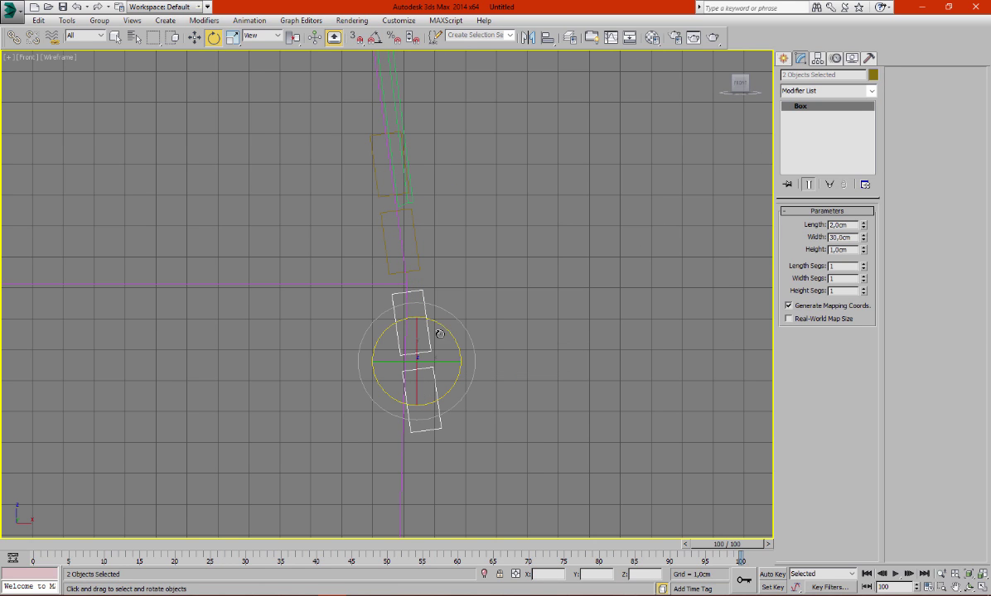
left_click_drag(448, 334, 394, 261)
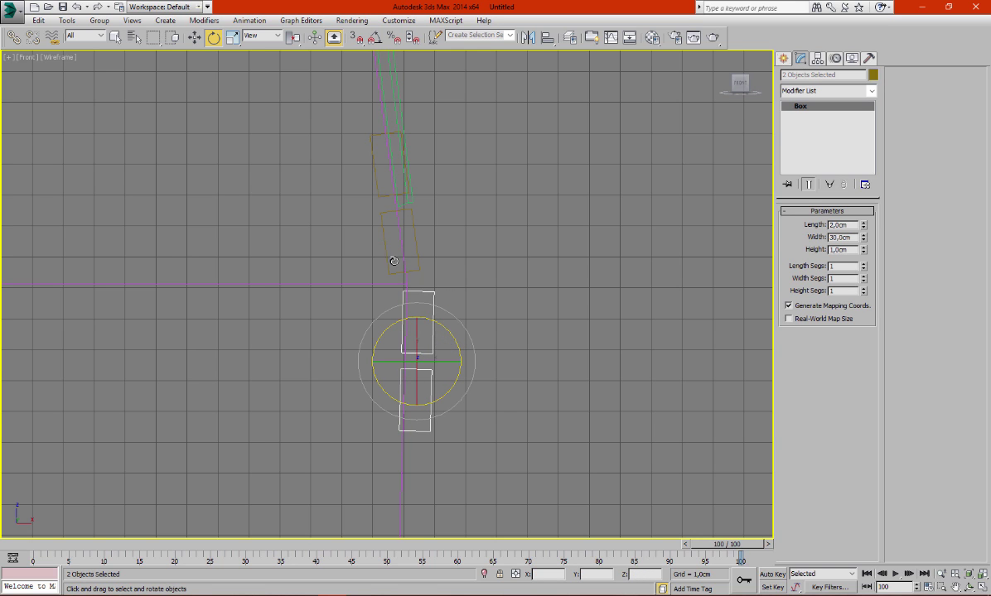
left_click(193, 38)
mouse_move(435, 305)
left_mouse_down()
mouse_move(422, 289)
mouse_move(403, 292)
left_mouse_up()
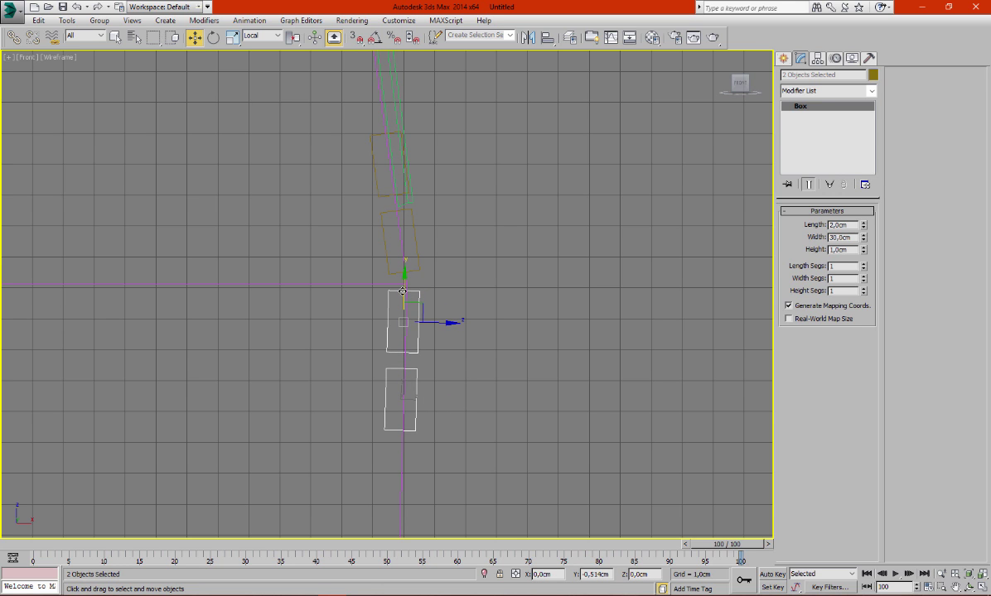
key("alt+w")
Select the top two grille bars and nudge them down slightly, then deselect.
right_click(571, 400)
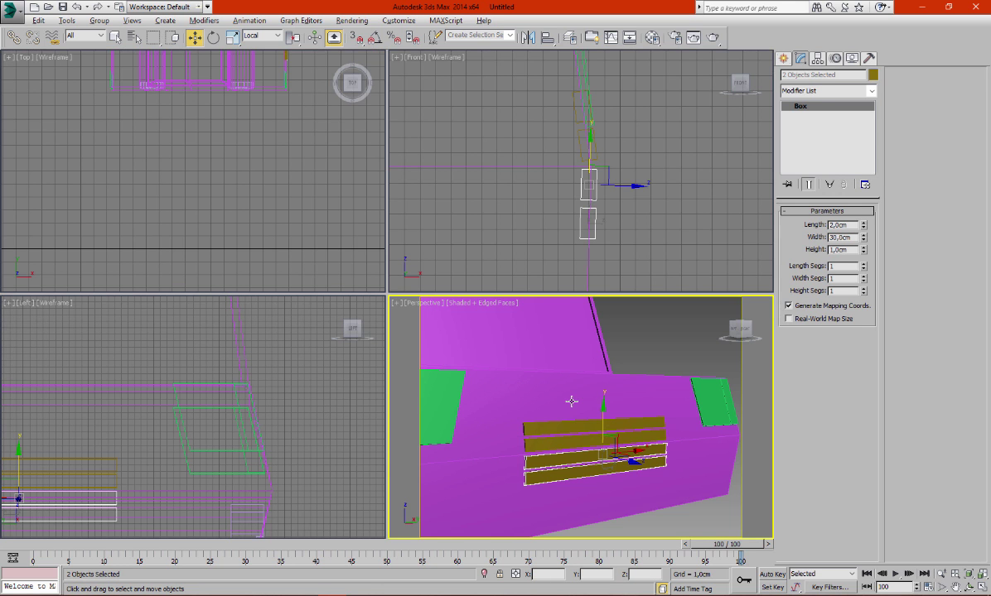
key("alt+w")
middle_click_drag(446, 369, 435, 338, "alt")
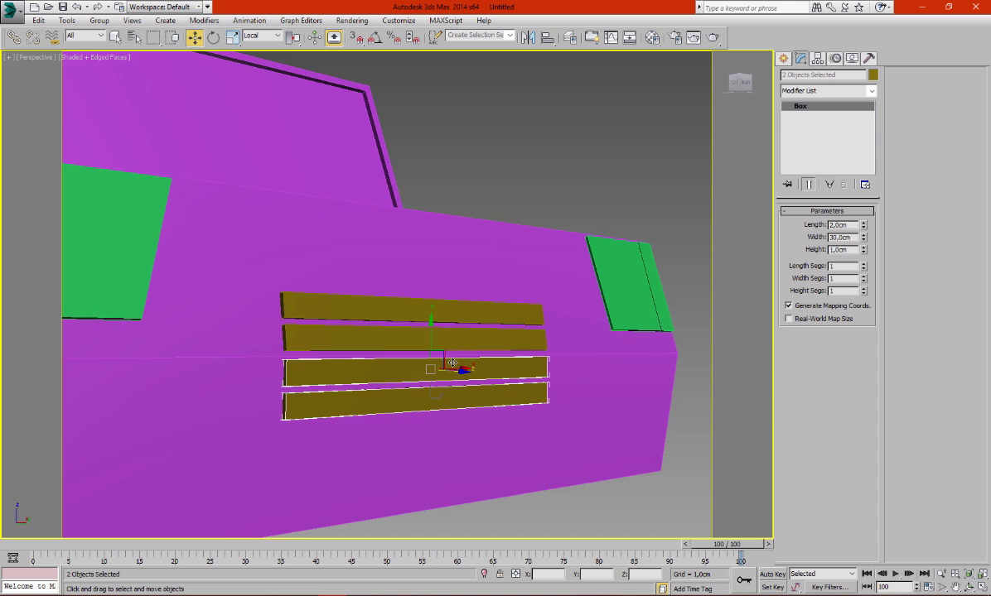
left_click(427, 332)
left_click(422, 303, "ctrl")
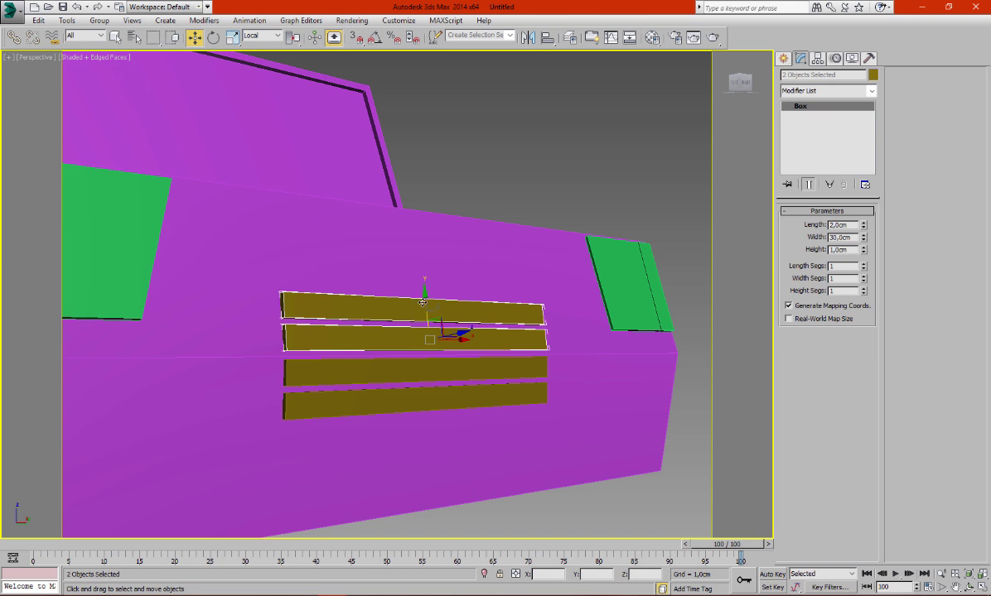
left_click_drag(424, 300, 425, 303)
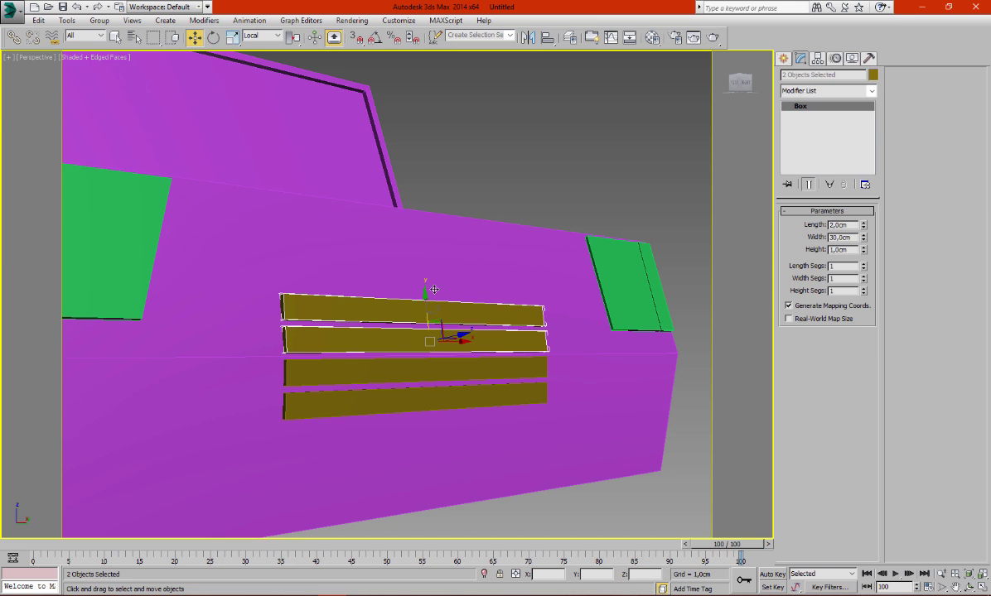
left_click(557, 233)
Orbit to a head-on view of the car front to check the grille between the green panels.
scroll(532, 269, "down", 3)
scroll(533, 284, "down", 5)
middle_click_drag(533, 284, 578, 245, "alt")
scroll(538, 263, "up", 3)
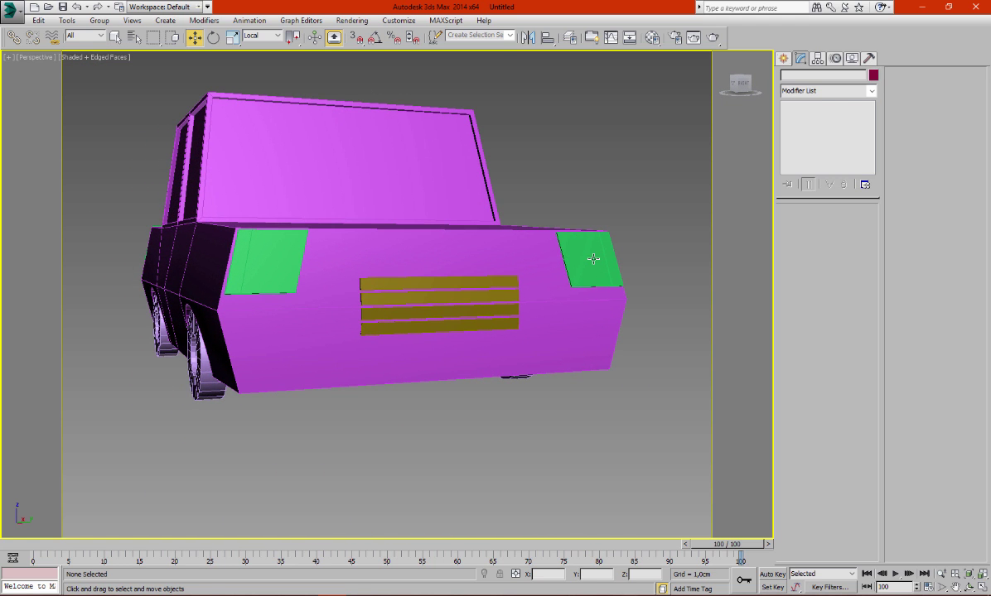
left_click(579, 327)
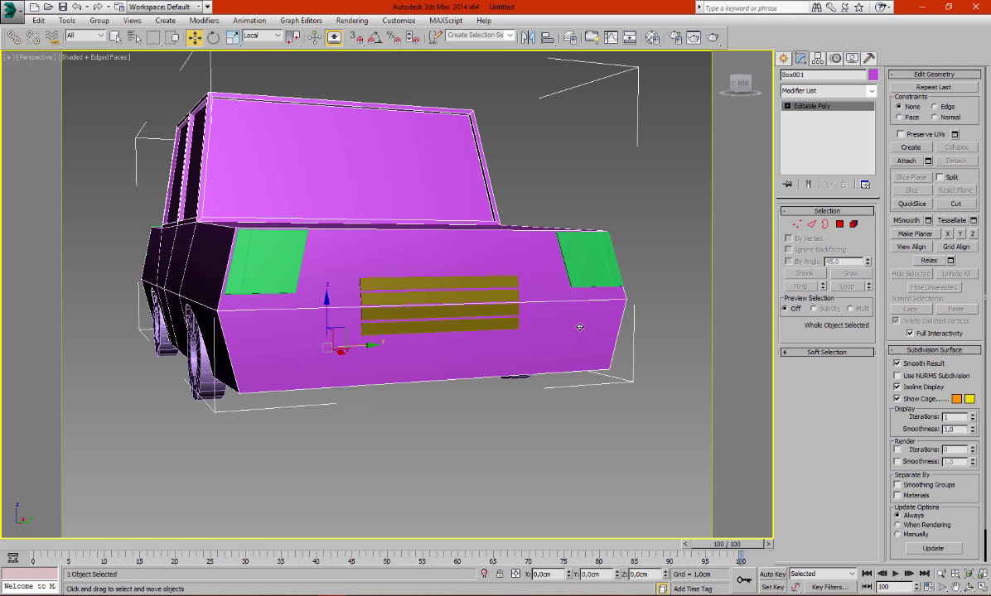
left_click(584, 266)
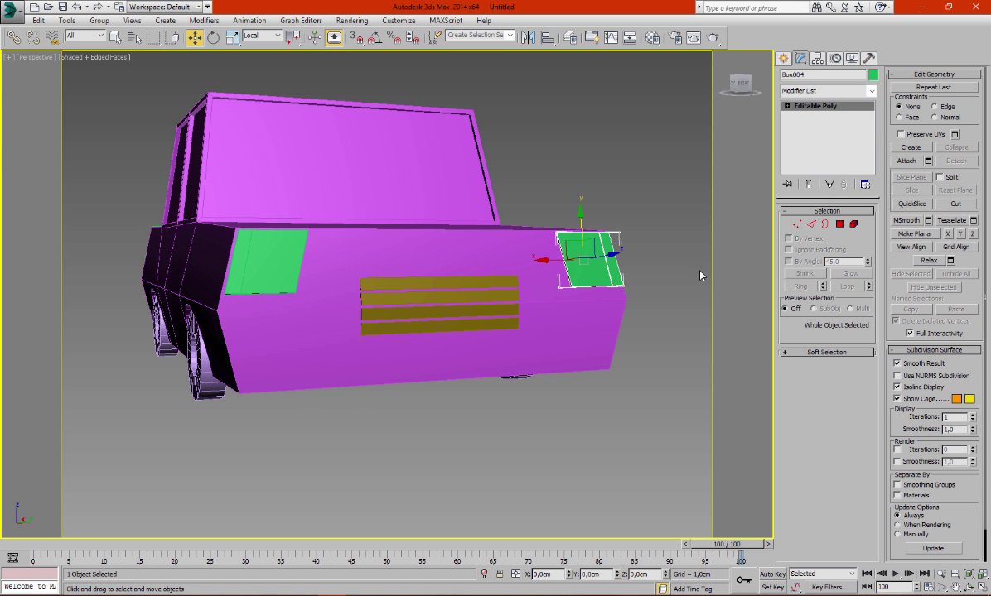
left_click(586, 329)
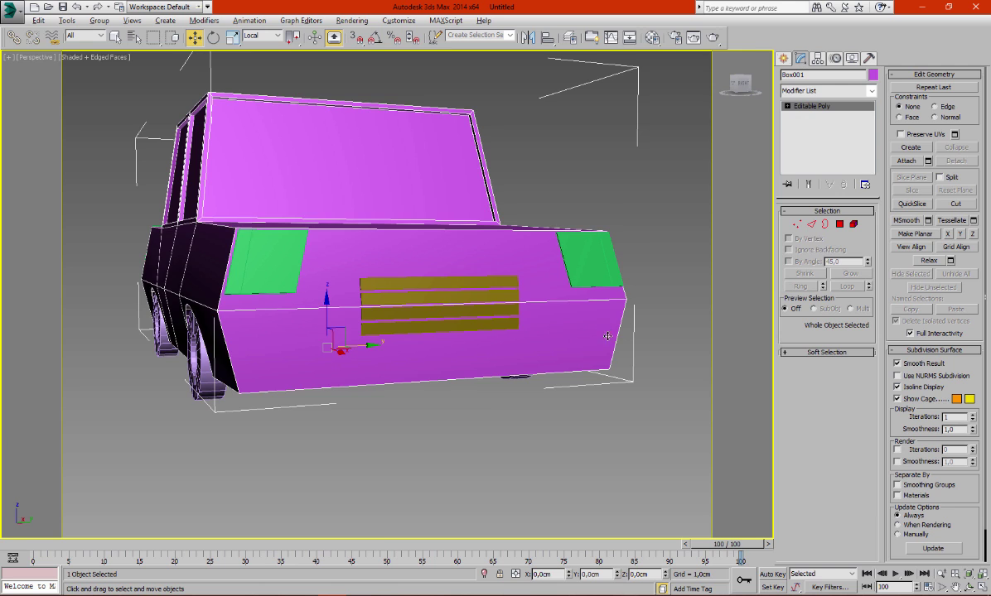
key("alt+w")
key("alt+w")
Create a small box at the car's front corner and move it down in the Front view.
left_click(784, 58)
left_click(803, 133)
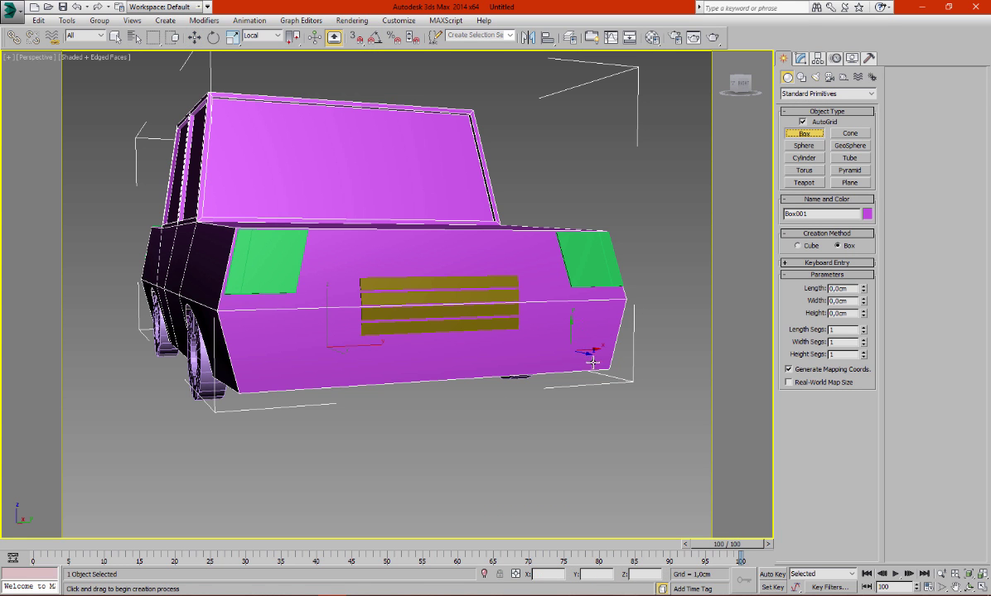
left_click_drag(593, 360, 613, 340)
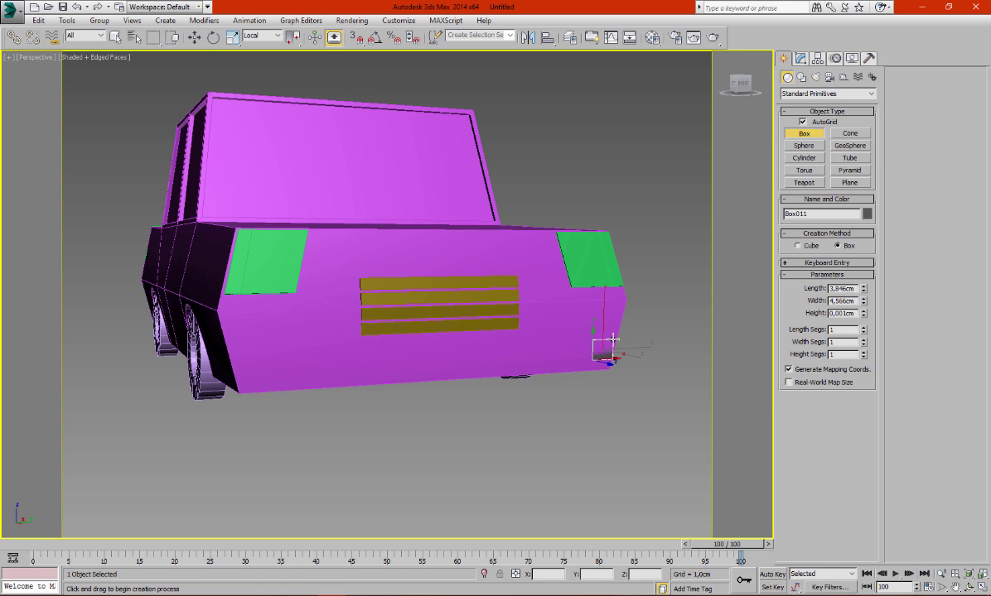
key("w")
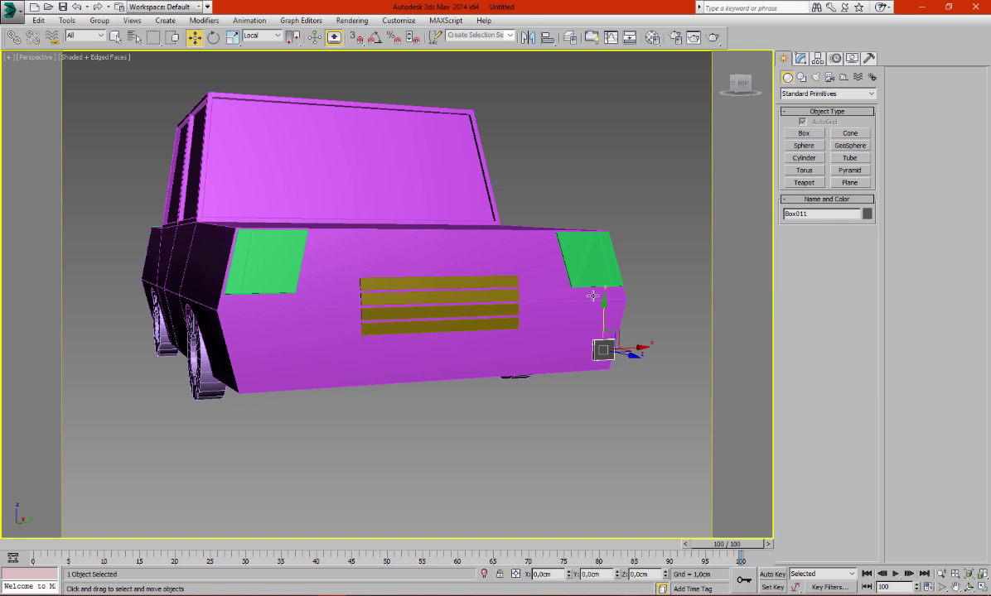
key("alt+w")
right_click(559, 199)
key("alt+w")
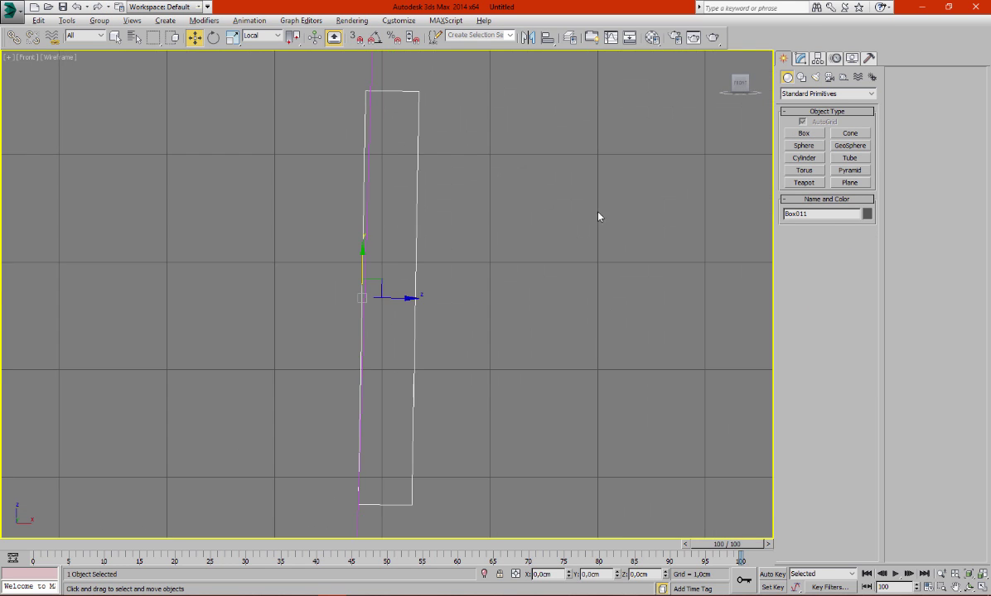
middle_click_drag(577, 253, 565, 203)
scroll(563, 207, "down", 5)
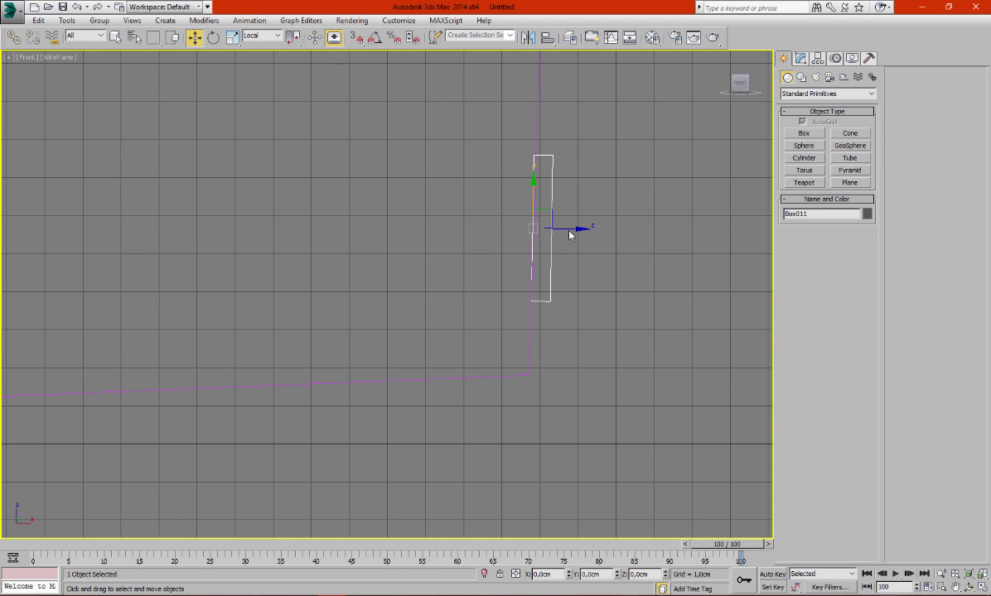
left_click_drag(539, 205, 563, 294)
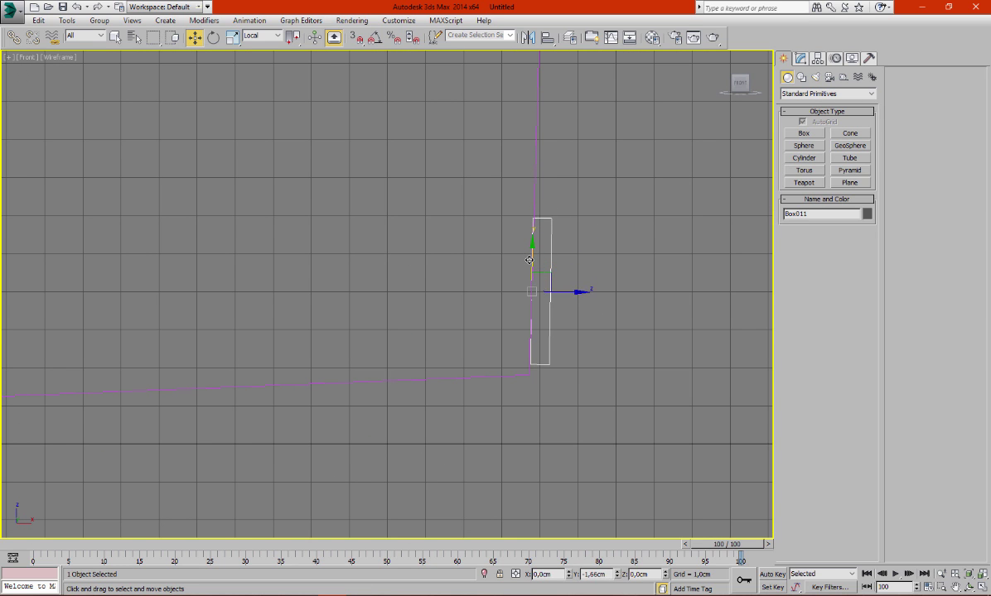
key("alt+w")
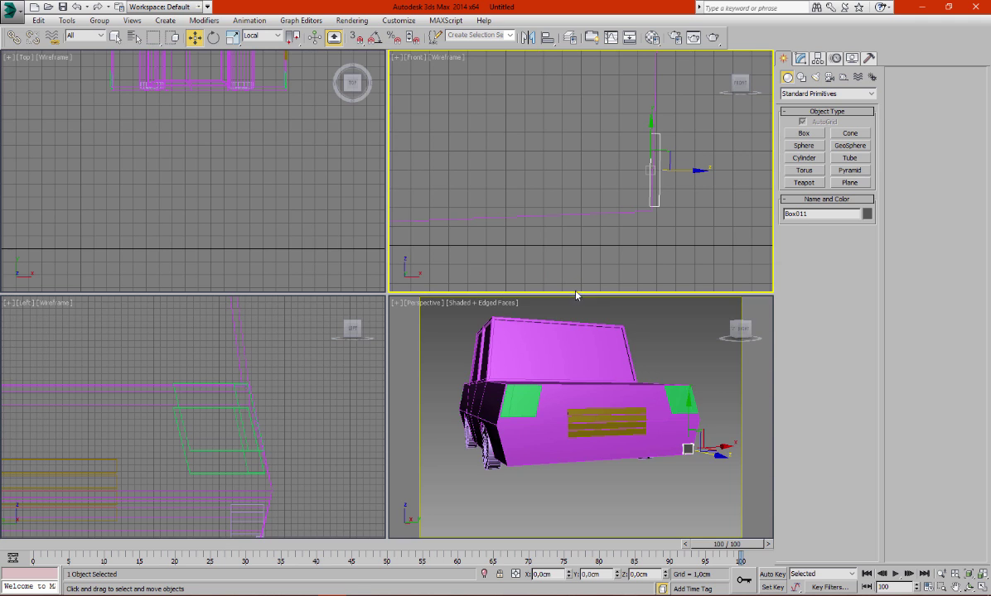
Shift the box sideways onto the car's edge in the Left view and check it in Perspective.
right_click(299, 401)
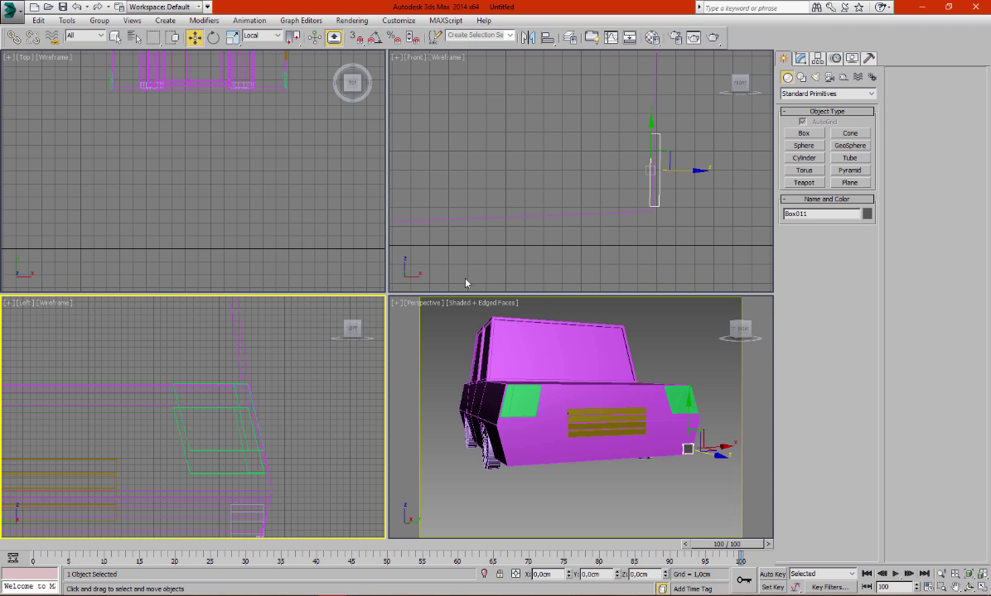
key("z")
scroll(341, 394, "down", 5)
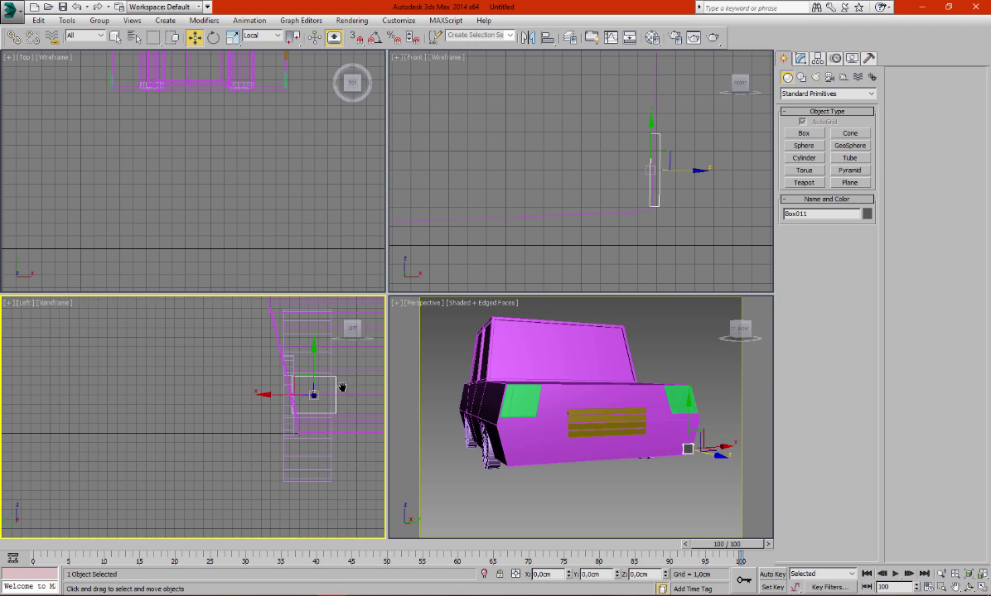
middle_click_drag(340, 394, 284, 370)
key("alt+w")
middle_click_drag(201, 404, 134, 448)
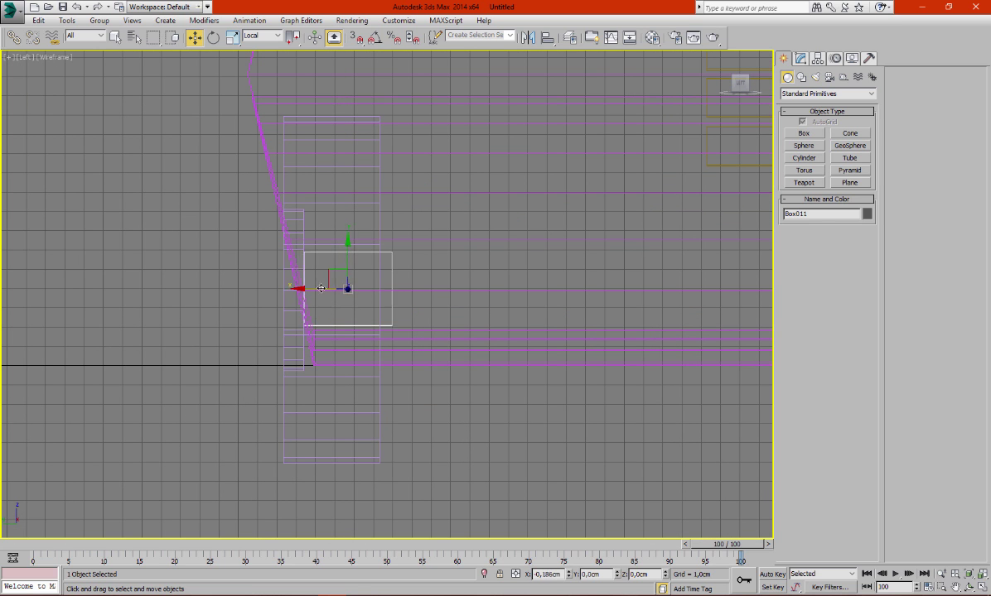
left_click_drag(309, 288, 327, 288)
key("alt+w")
right_click(613, 446)
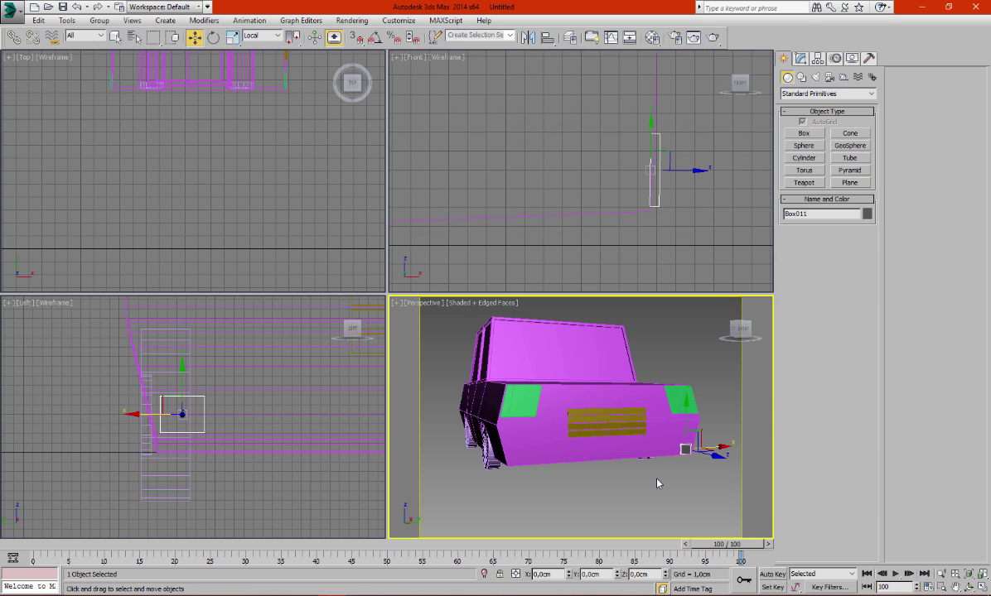
key("alt+w")
key("z")
scroll(600, 421, "down", 5)
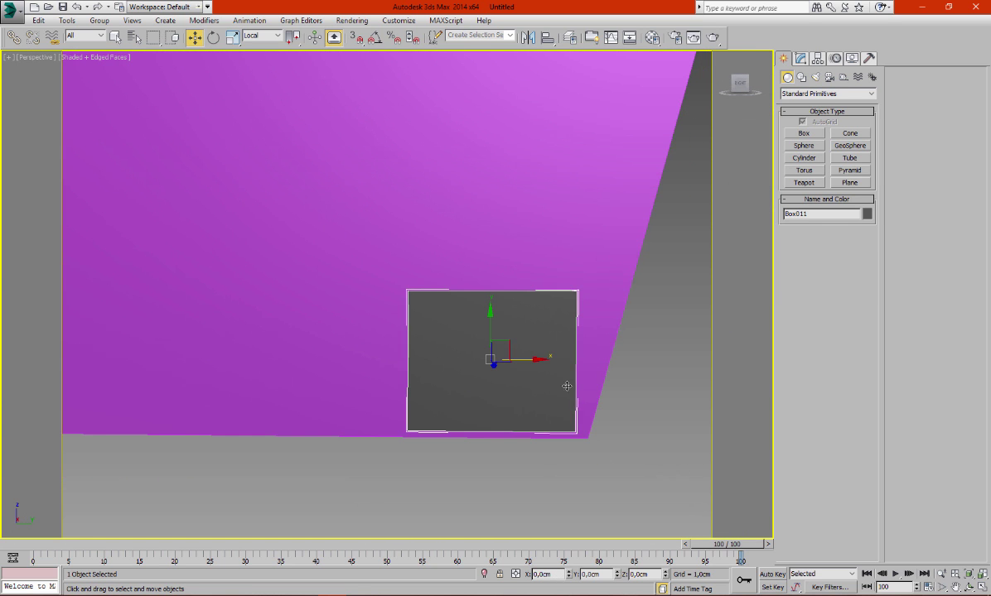
middle_click_drag(600, 421, 529, 354, "alt")
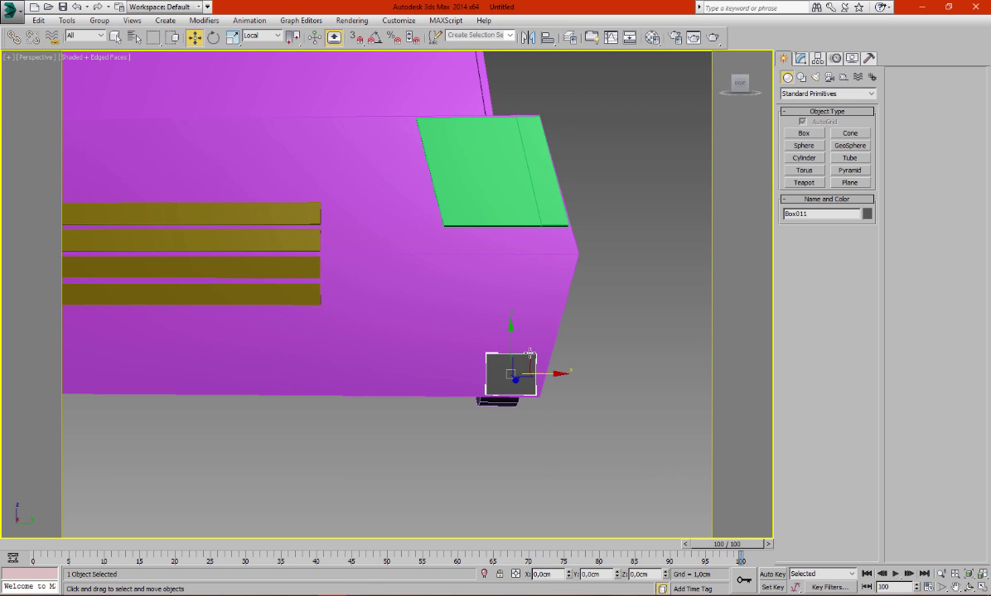
Add Edit Poly to the corner box and slide its top vertices sideways to slant it.
left_click(801, 60)
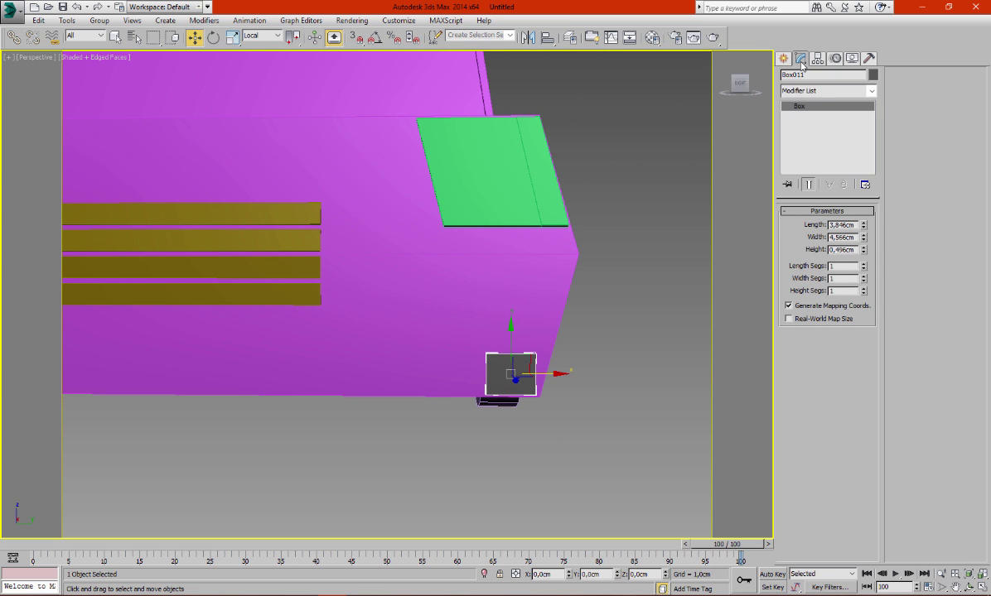
left_click(808, 91)
scroll(808, 99, "down", 10)
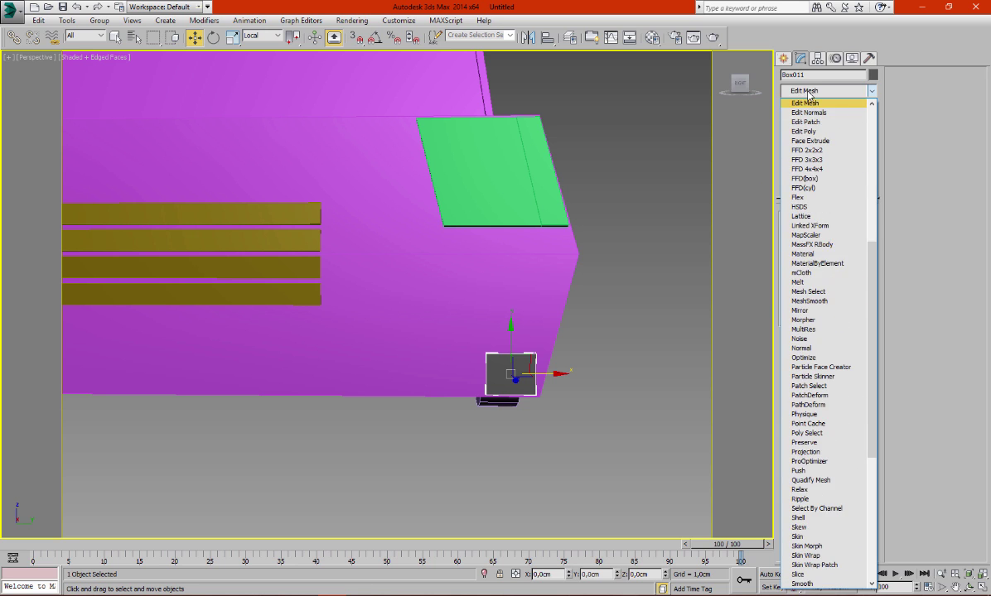
left_click(809, 112)
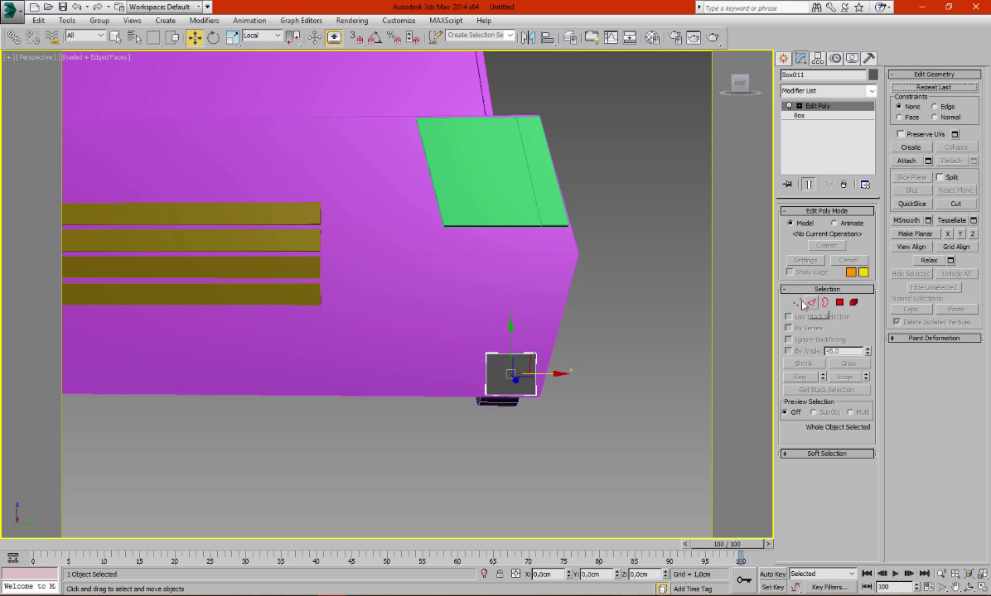
key("1")
left_click_drag(459, 370, 460, 369)
middle_click_drag(460, 369, 523, 312, "alt")
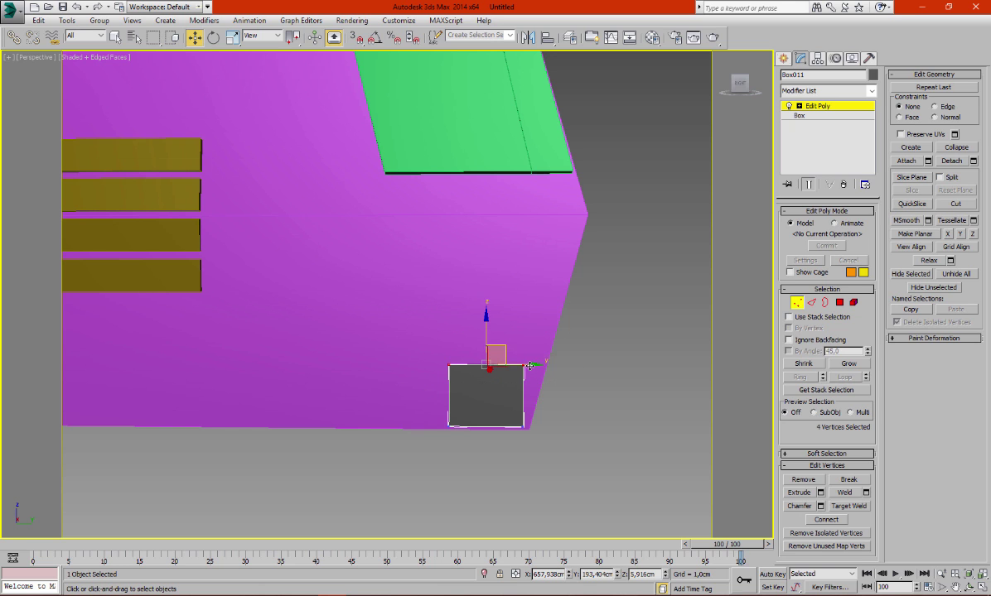
left_click_drag(530, 366, 545, 365)
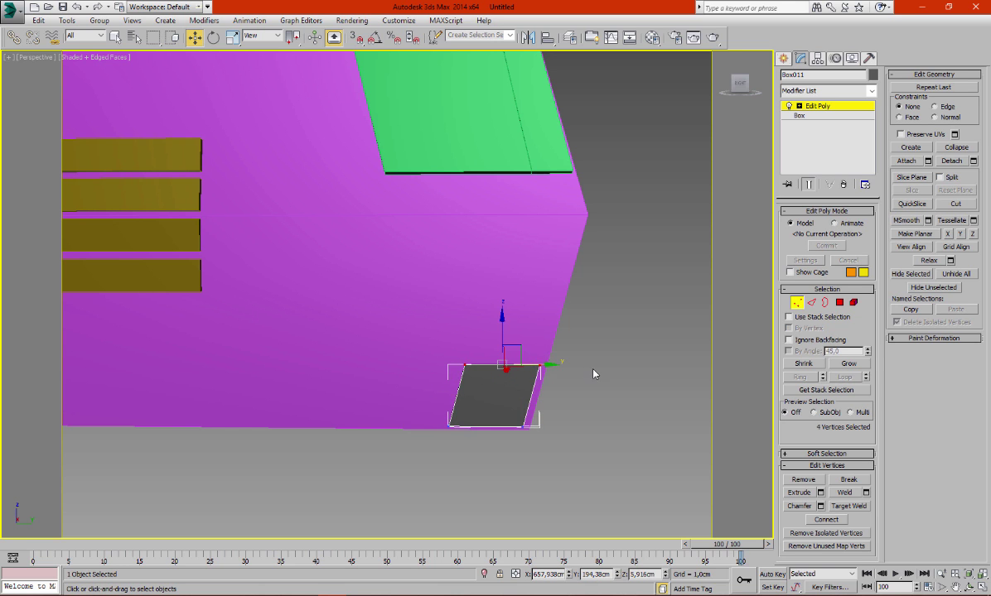
mouse_move(593, 374)
middle_mouse_down("alt")
mouse_move(555, 336)
mouse_move(536, 336)
mouse_move(622, 330)
middle_mouse_up("alt")
scroll(554, 333, "up", 2)
left_click(796, 302)
Shift-drag an instanced copy of the dark corner box toward the front-left corner.
scroll(622, 330, "down", 2)
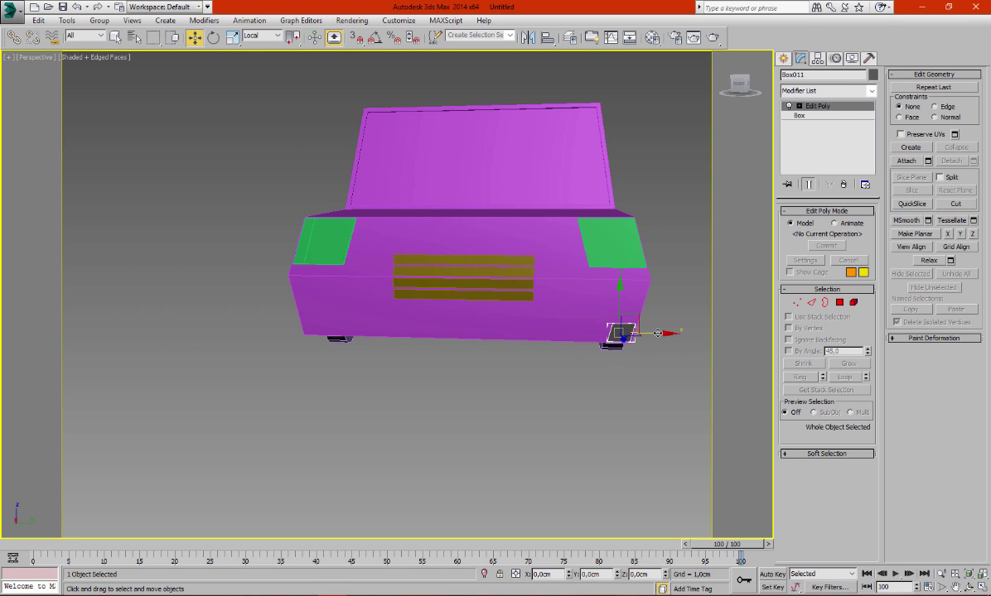
left_click_drag(622, 329, 367, 324, "shift")
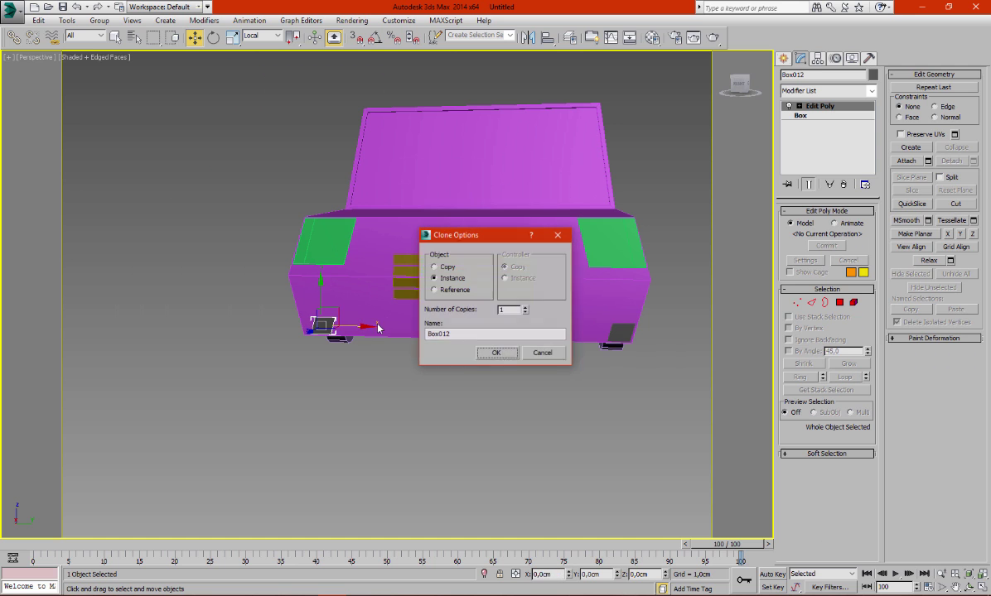
left_click(505, 351)
key("z")
middle_click_drag(404, 332, 491, 315)
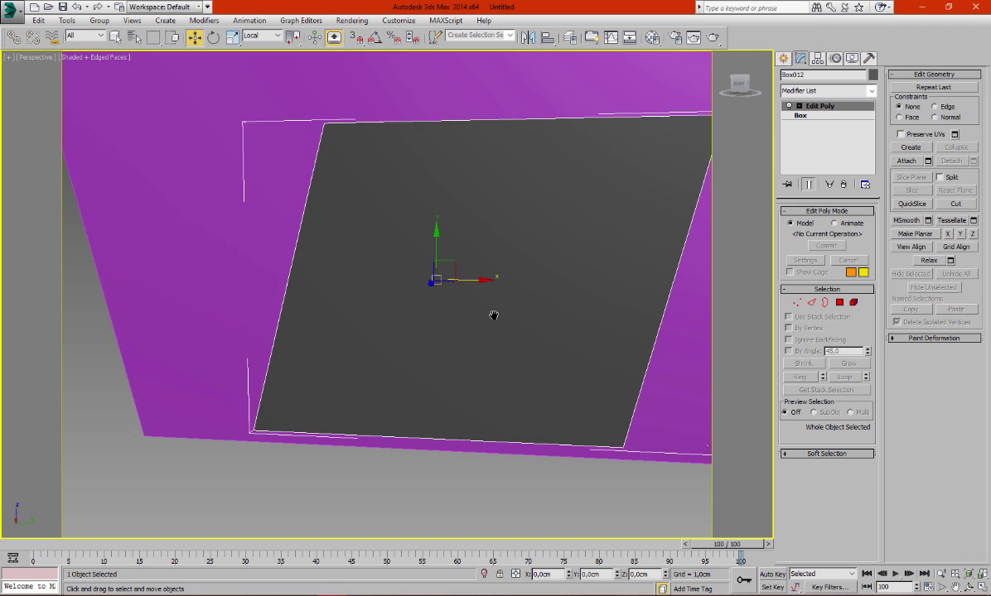
scroll(546, 302, "down", 2)
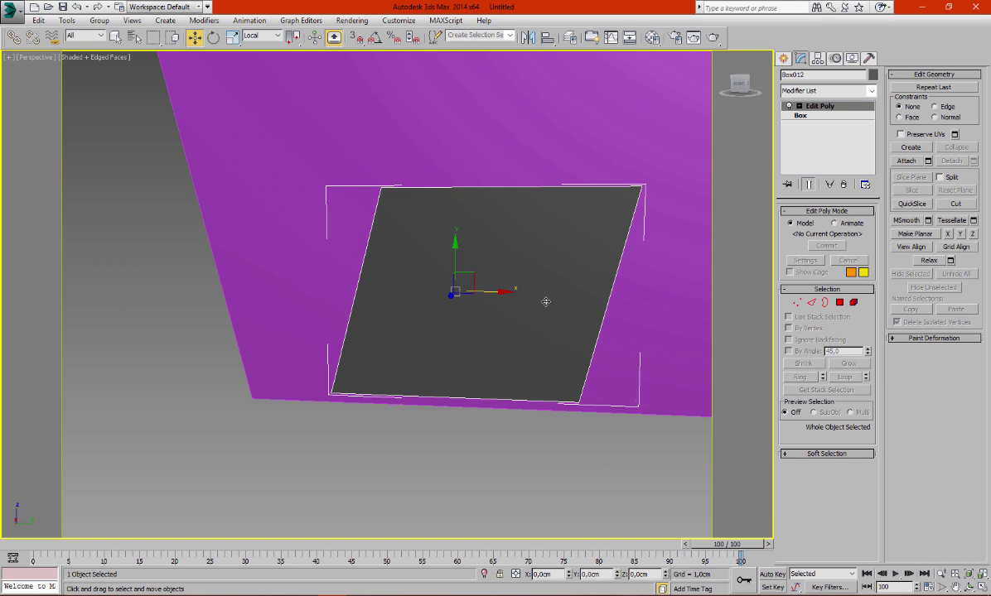
Mirror the copy on the X axis and move it onto the car's front-left corner.
left_click(528, 36)
left_click(466, 386)
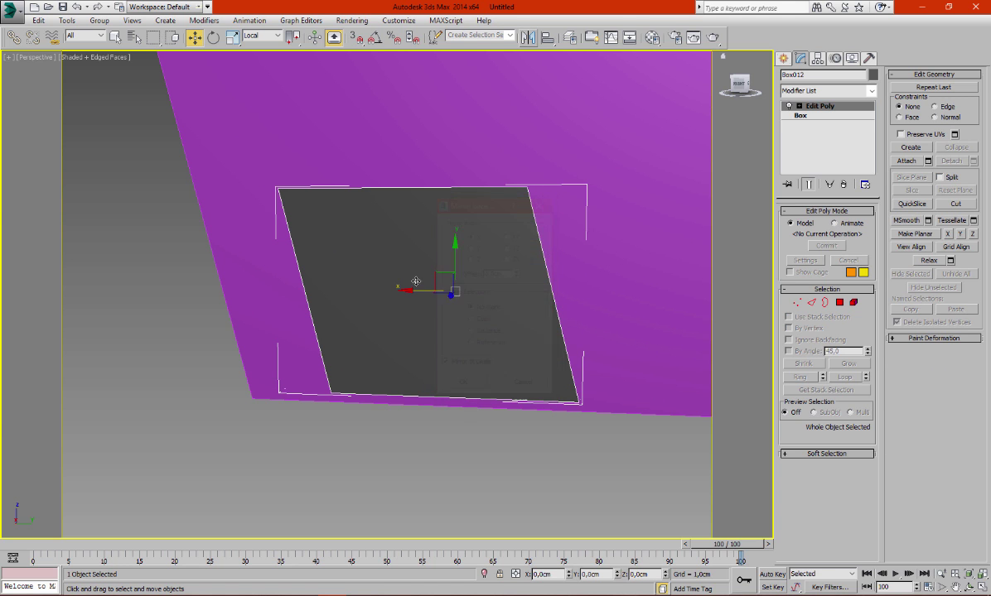
left_click_drag(386, 290, 334, 292)
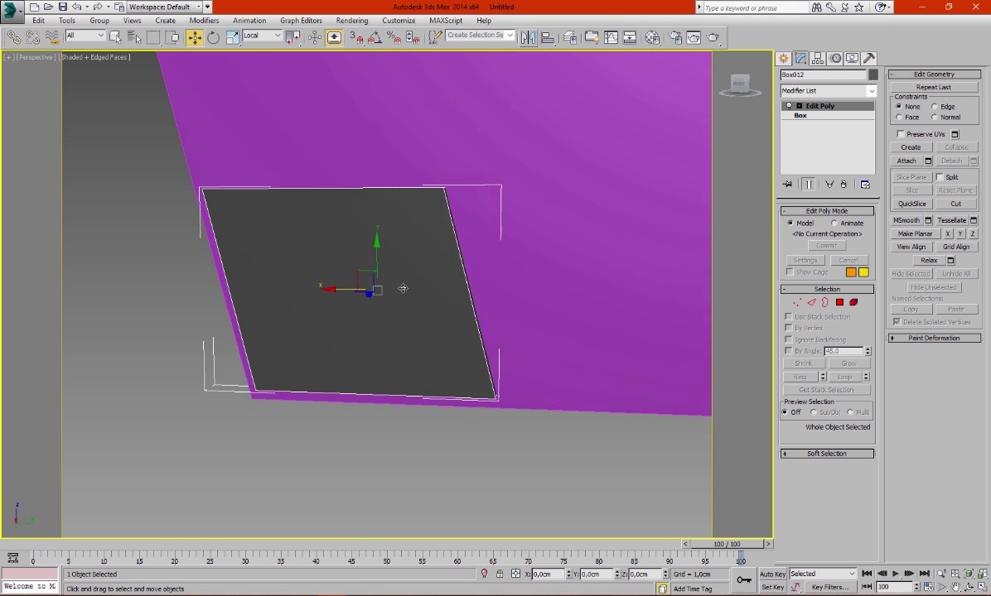
scroll(420, 286, "down", 1)
scroll(455, 282, "down", 3)
mouse_move(491, 280)
middle_mouse_down()
mouse_move(576, 304)
mouse_move(458, 308)
middle_mouse_up()
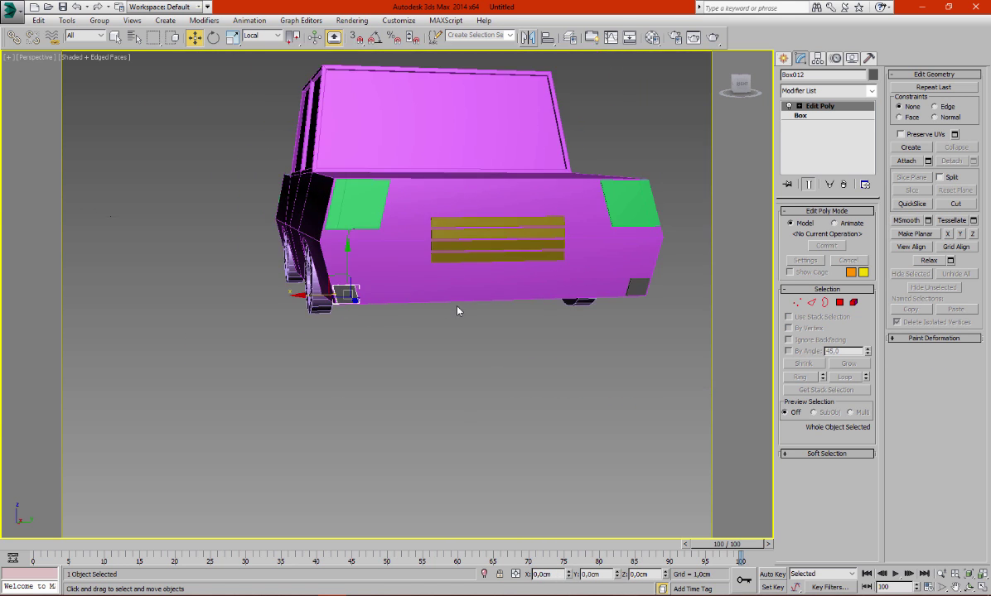
Check the mirrored corner piece's placement in the Left and Perspective views.
key("alt+w")
right_click(277, 451)
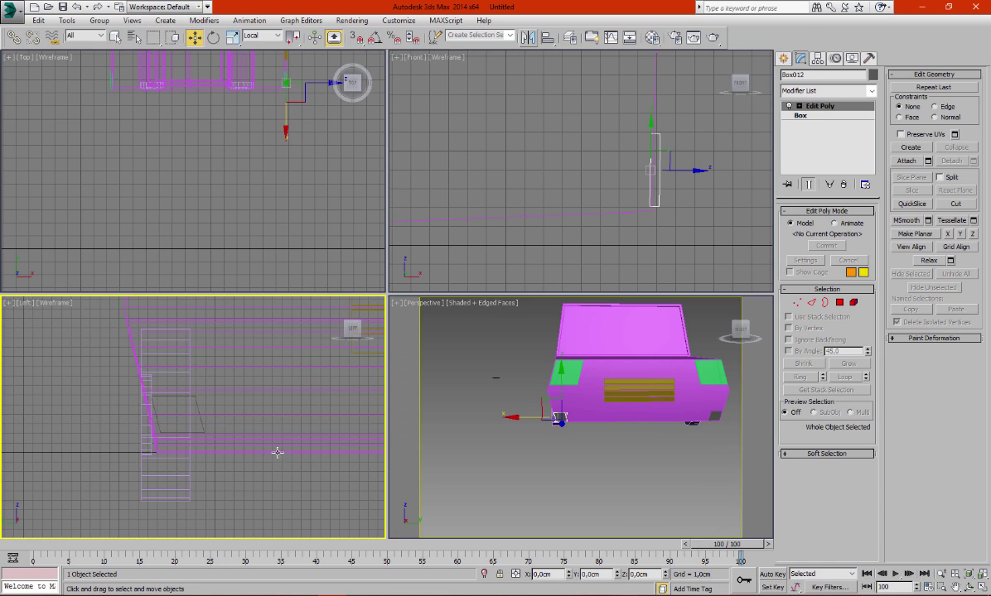
key("alt+w")
scroll(290, 447, "up", 4)
scroll(461, 379, "down", 5)
scroll(462, 380, "down", 3)
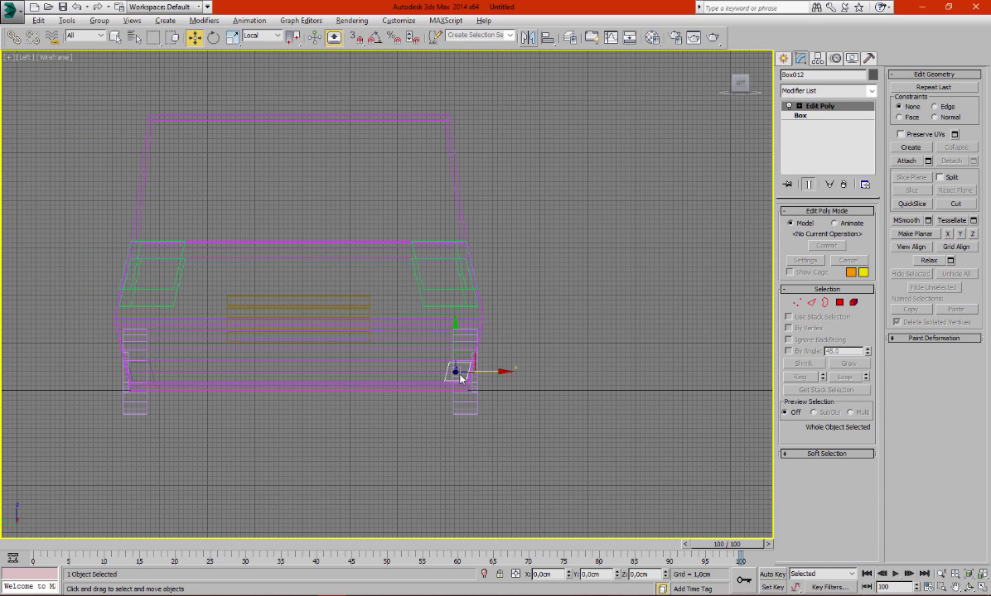
middle_click_drag(449, 369, 473, 359)
key("alt+w")
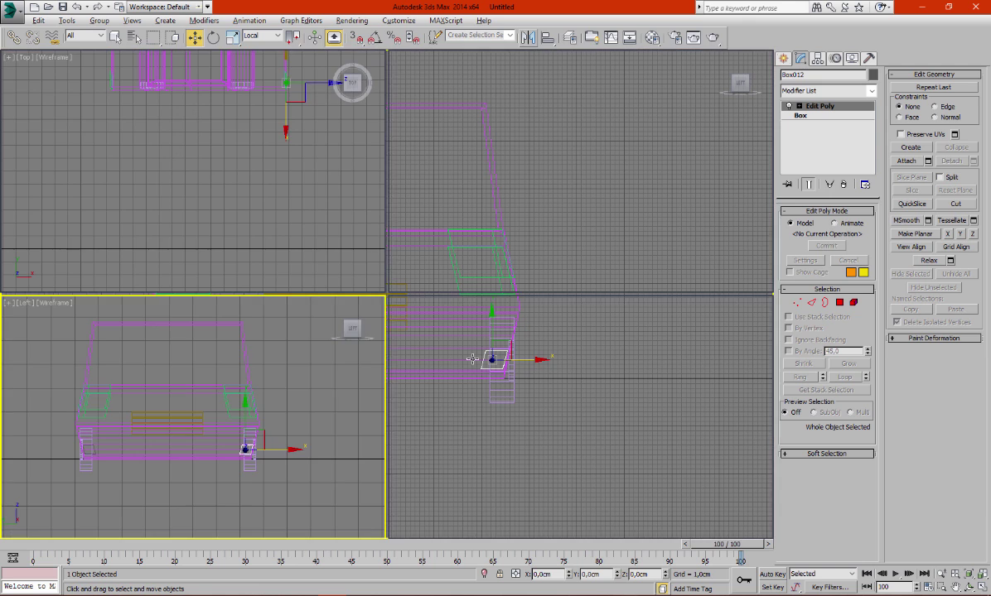
right_click(580, 372)
key("alt+w")
Orbit the Perspective view round to the car's side and clear the selection.
mouse_move(572, 344)
middle_mouse_down("alt")
mouse_move(526, 345)
mouse_move(484, 323)
mouse_move(607, 348)
mouse_move(552, 338)
mouse_move(513, 357)
mouse_move(435, 360)
middle_mouse_up("alt")
scroll(348, 364, "up", 5)
mouse_move(348, 365)
middle_mouse_down("alt")
mouse_move(519, 361)
mouse_move(431, 354)
mouse_move(495, 353)
mouse_move(452, 336)
mouse_move(440, 353)
middle_mouse_up("alt")
scroll(498, 358, "down", 4)
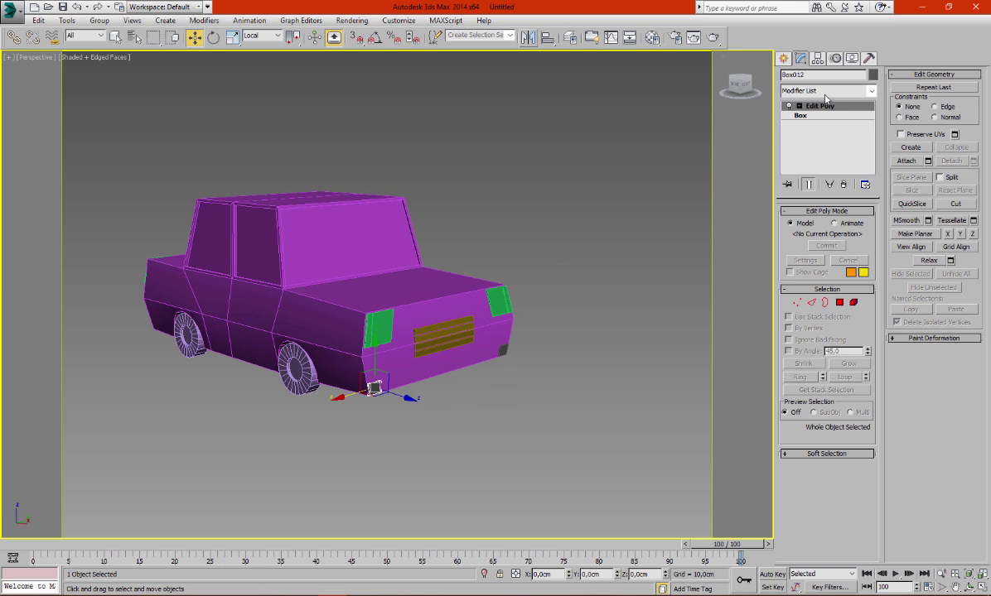
middle_click_drag(418, 176, 444, 186)
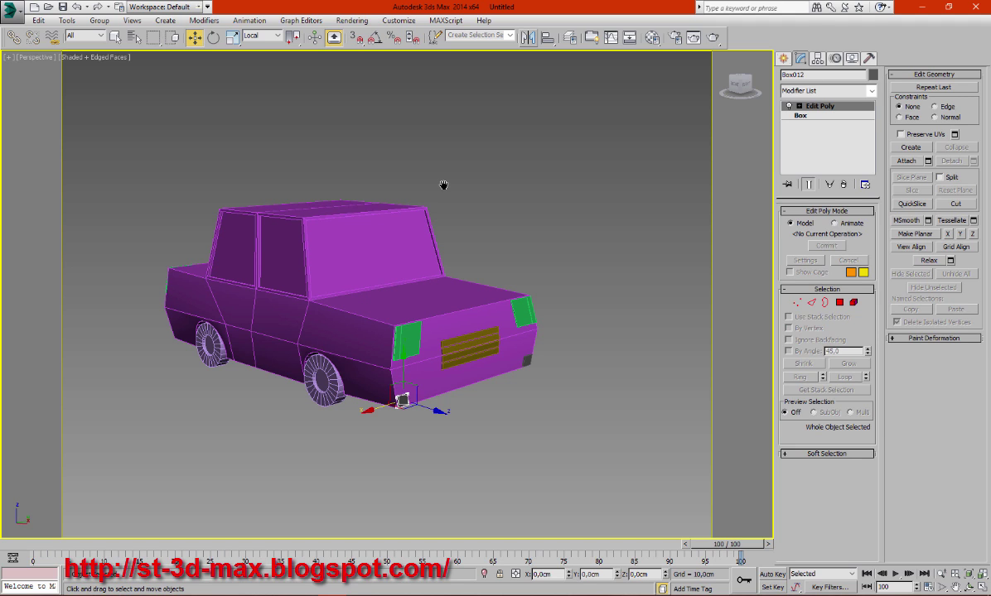
key("ctrl+z")
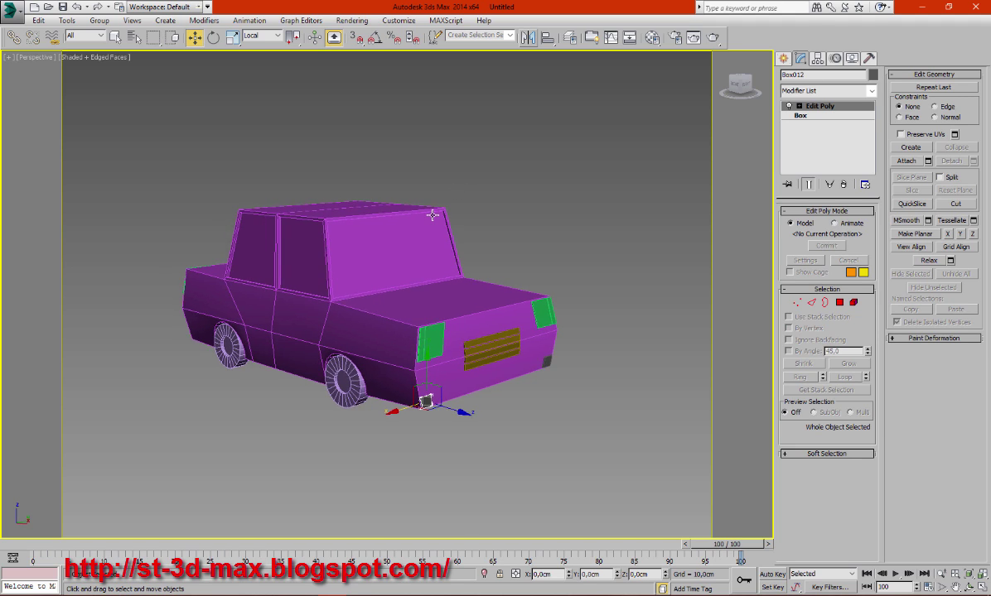
mouse_move(403, 232)
middle_mouse_down("alt")
mouse_move(371, 176)
mouse_move(418, 111)
mouse_move(409, 232)
mouse_move(398, 252)
mouse_move(446, 208)
mouse_move(434, 247)
mouse_move(419, 199)
mouse_move(414, 267)
mouse_move(458, 264)
mouse_move(454, 280)
mouse_move(445, 250)
middle_mouse_up("alt")
left_click(418, 111)
Draw Box013, a small 0,756 × 5,219 × 1,095 cm AutoGrid box, on the rear door.
scroll(447, 246, "up", 3)
scroll(431, 261, "up", 3)
scroll(439, 258, "up", 2)
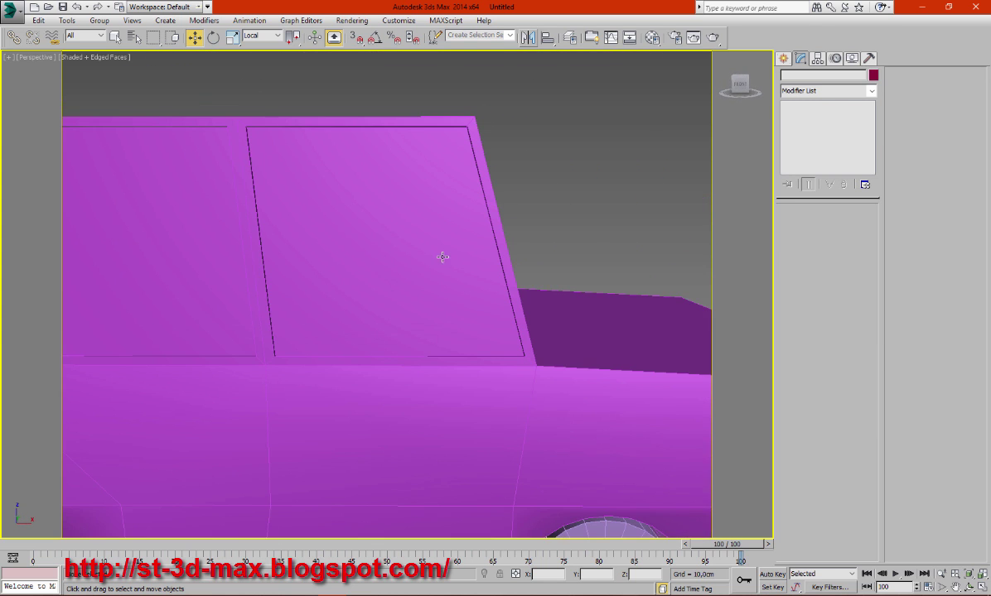
left_click(782, 58)
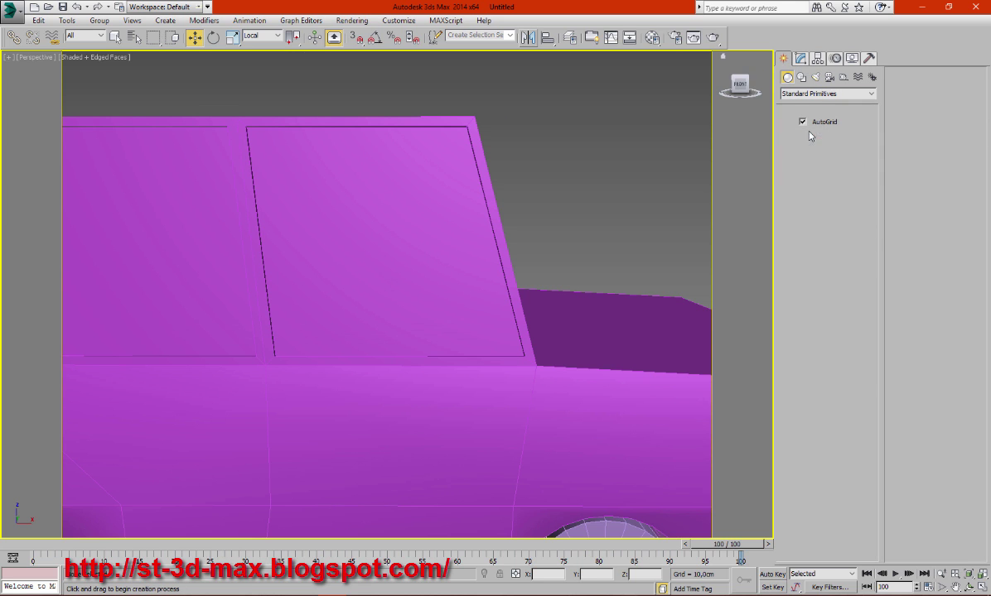
left_click(810, 136)
scroll(302, 385, "up", 2)
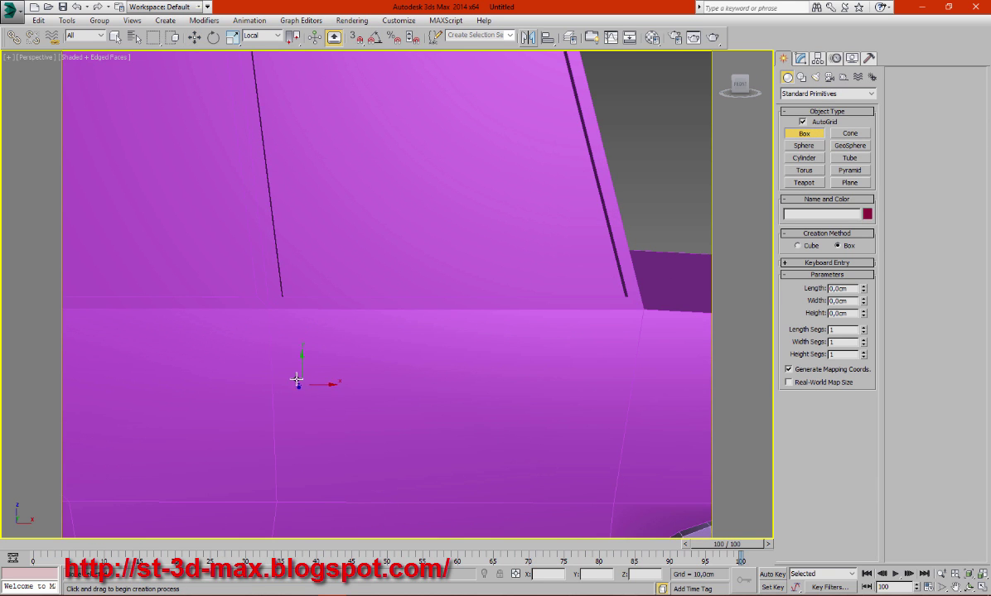
left_click_drag(295, 380, 321, 387)
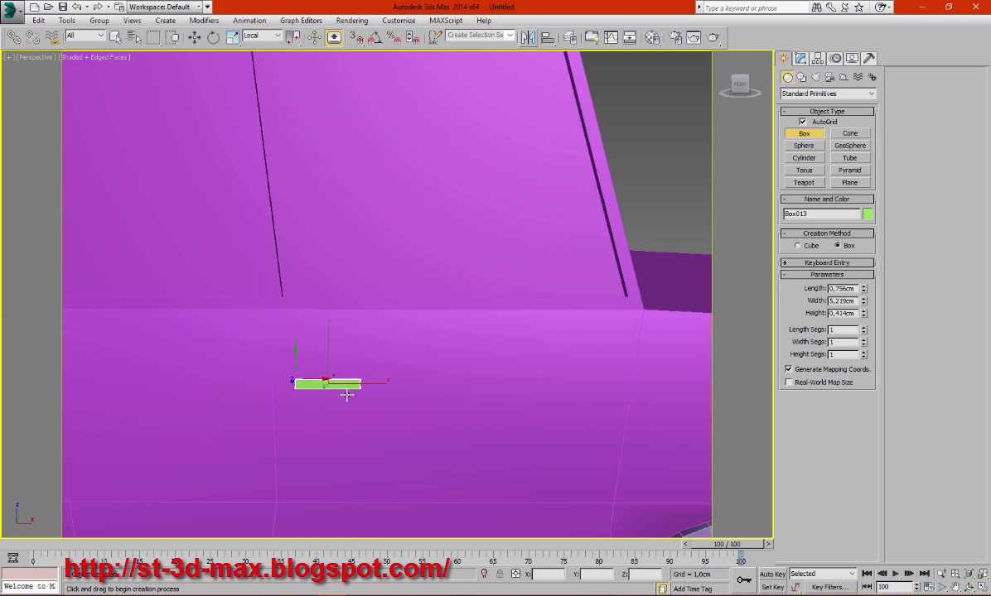
middle_click_drag(338, 399, 331, 408, "alt")
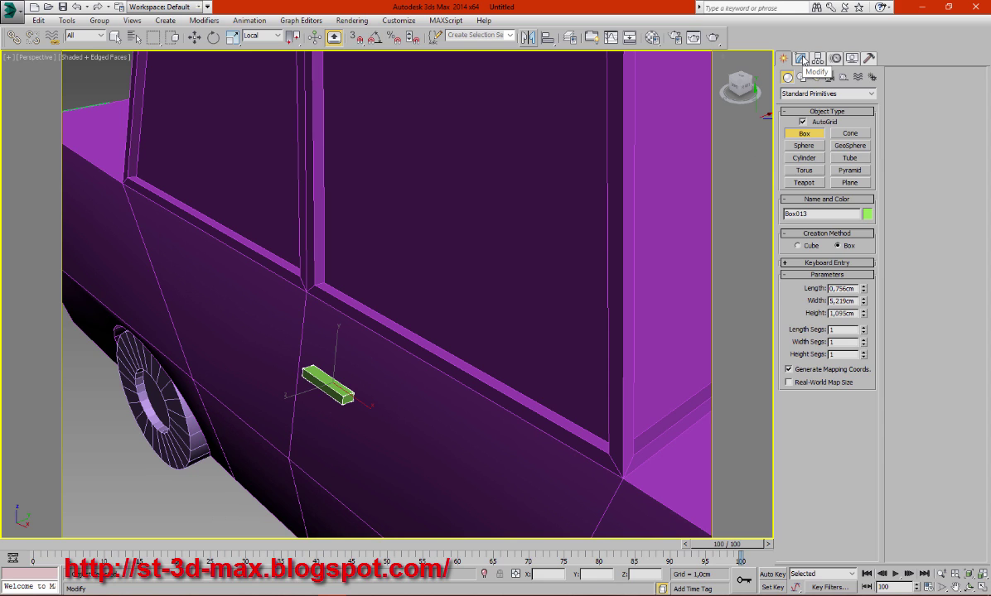
Nudge the green handle box slightly outward and orbit in for a close-up.
left_click(803, 60)
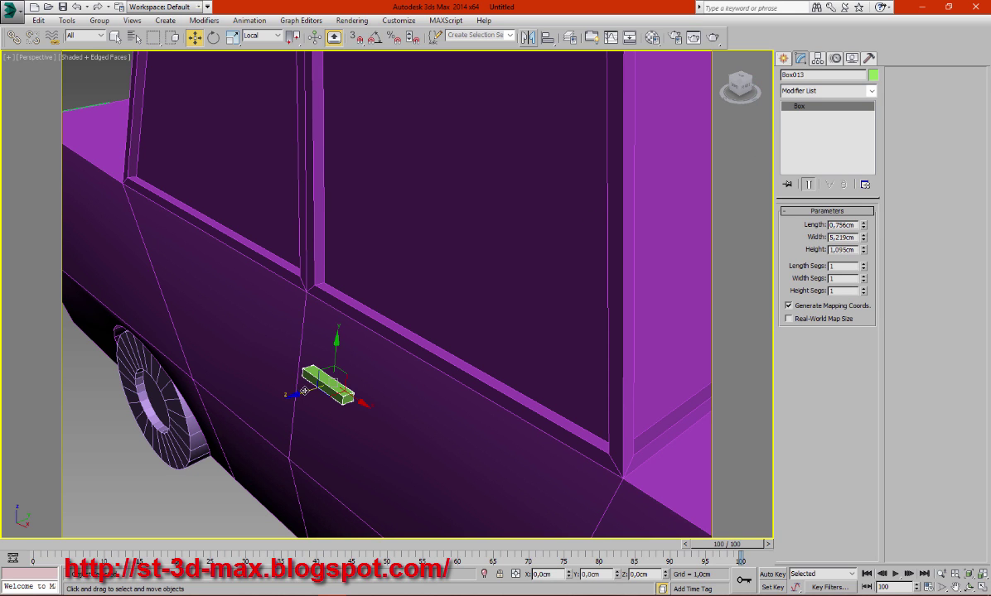
left_click_drag(304, 391, 304, 393)
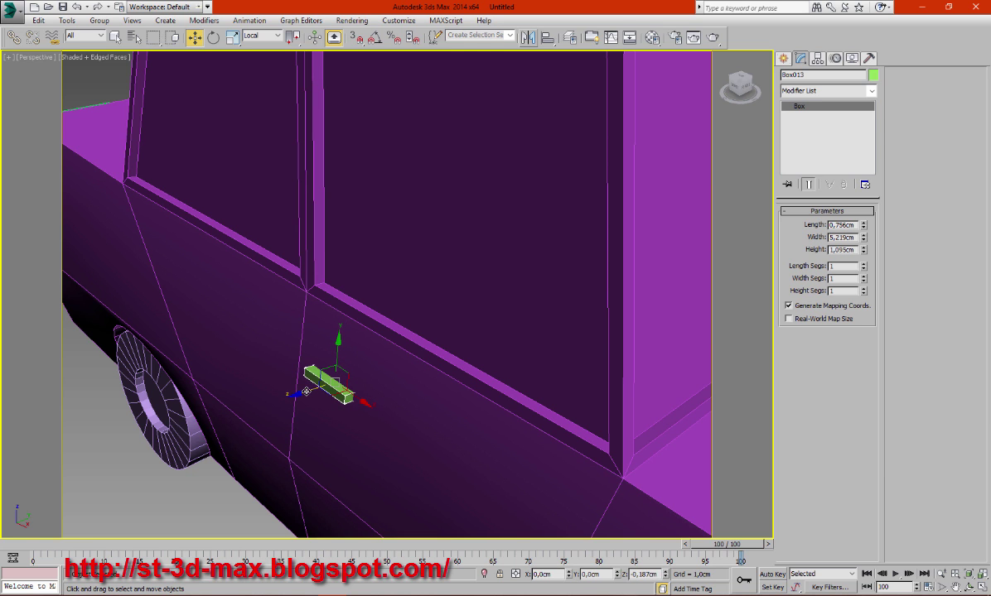
mouse_move(319, 389)
middle_mouse_down("alt")
mouse_move(397, 398)
mouse_move(430, 353)
middle_mouse_up("alt")
scroll(346, 367, "up", 3)
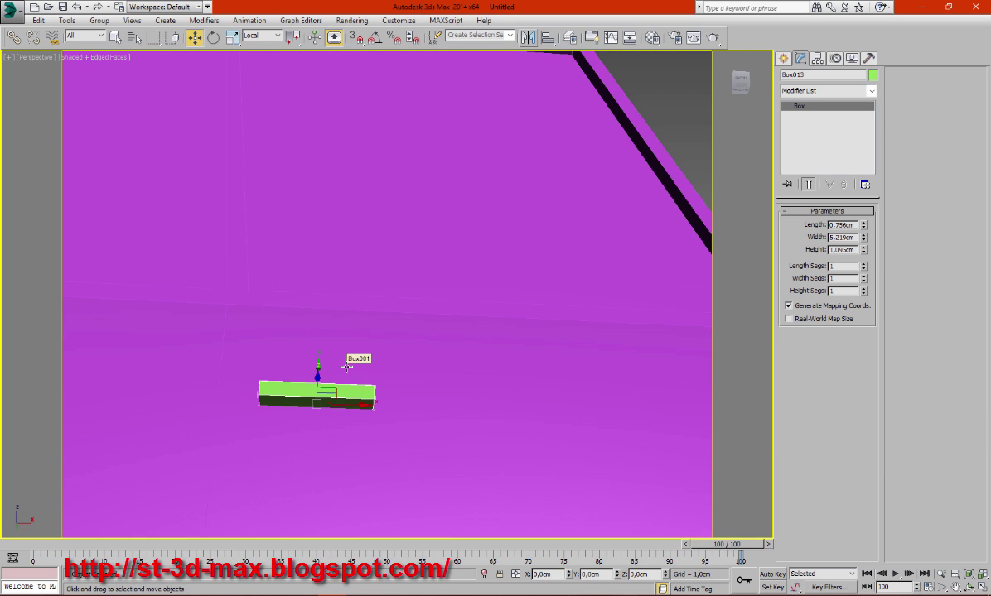
middle_click_drag(331, 365, 339, 420, "alt")
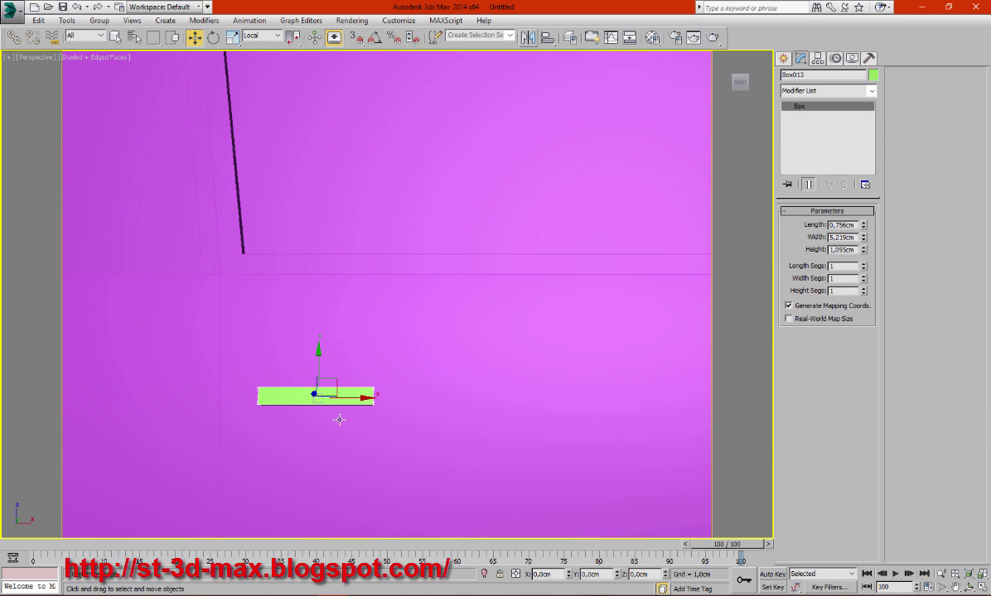
Add an Edit Poly modifier to the green handle box.
left_click(830, 91)
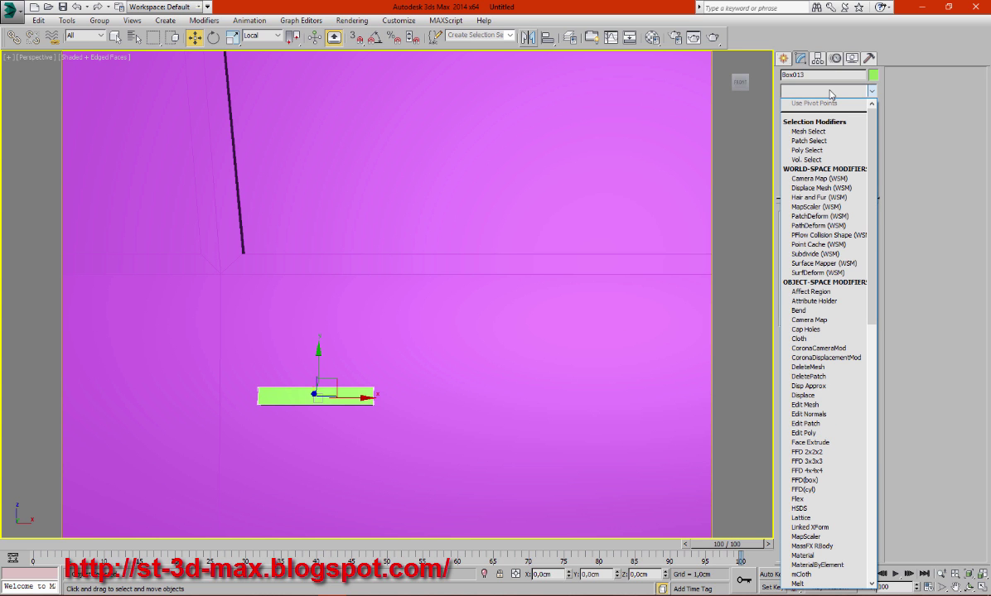
scroll(824, 158, "down", 8)
scroll(823, 124, "down", 2)
left_click(818, 133)
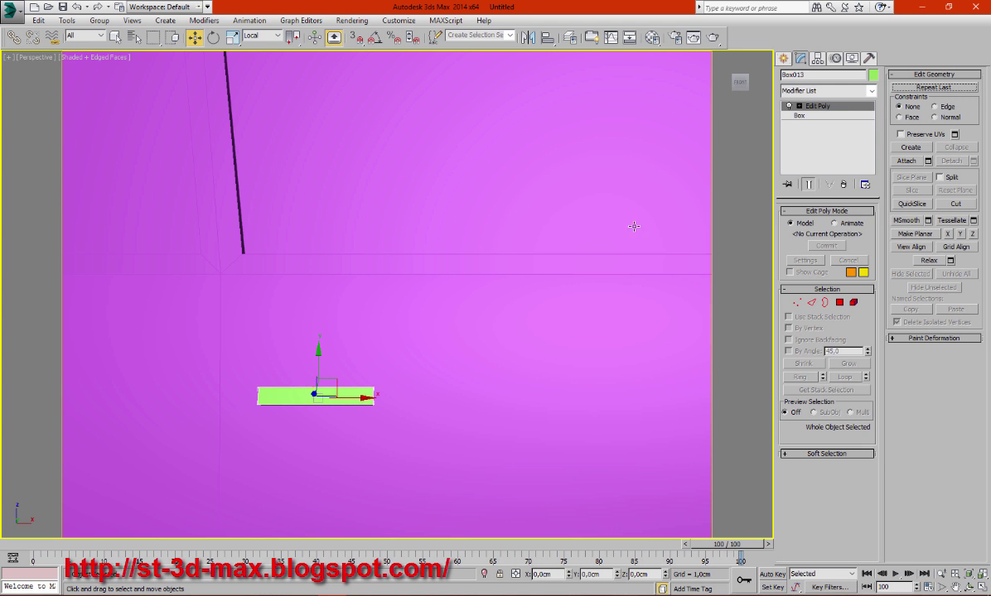
scroll(443, 342, "down", 5)
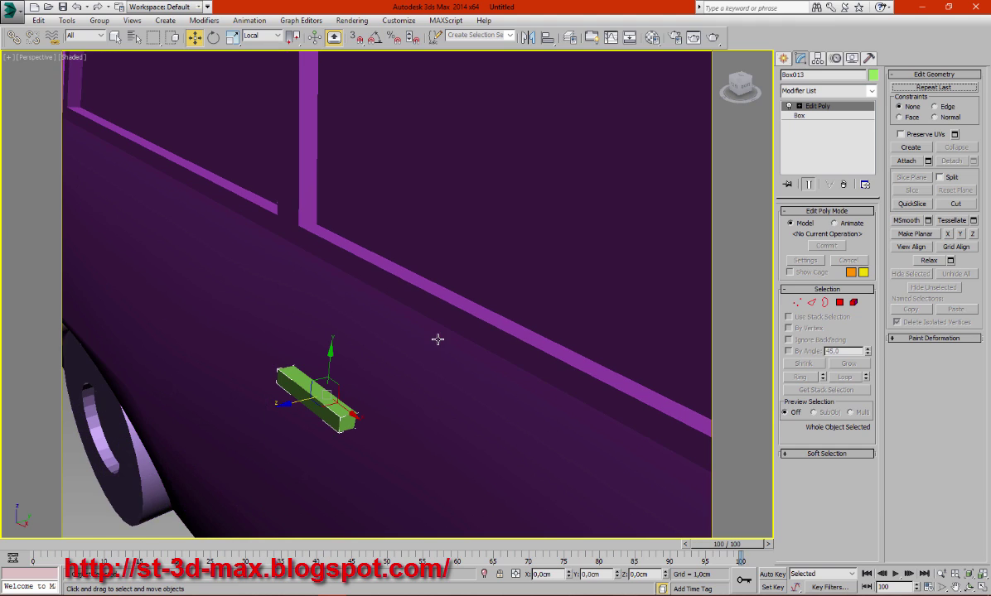
left_click(804, 116)
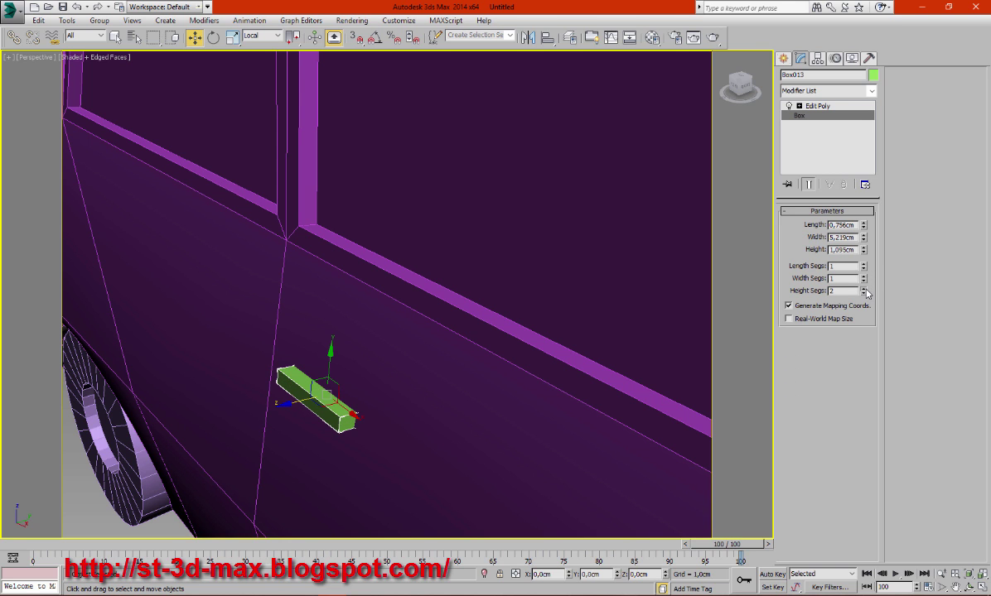
mouse_move(413, 399)
middle_mouse_down("alt")
mouse_move(438, 353)
mouse_move(471, 326)
middle_mouse_up("alt")
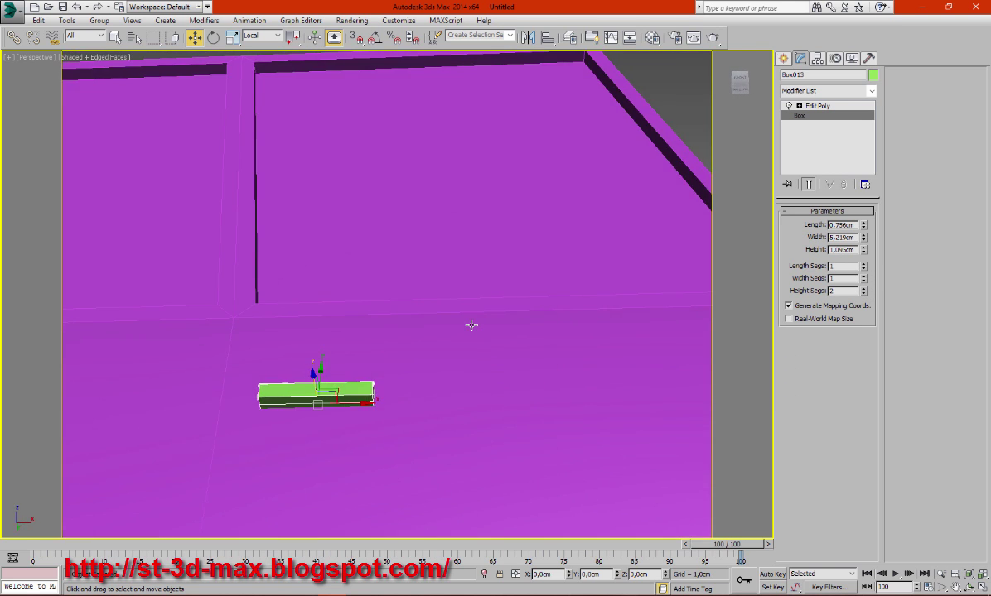
Select the bottom polygon of the handle box in Polygon mode.
left_click(817, 106)
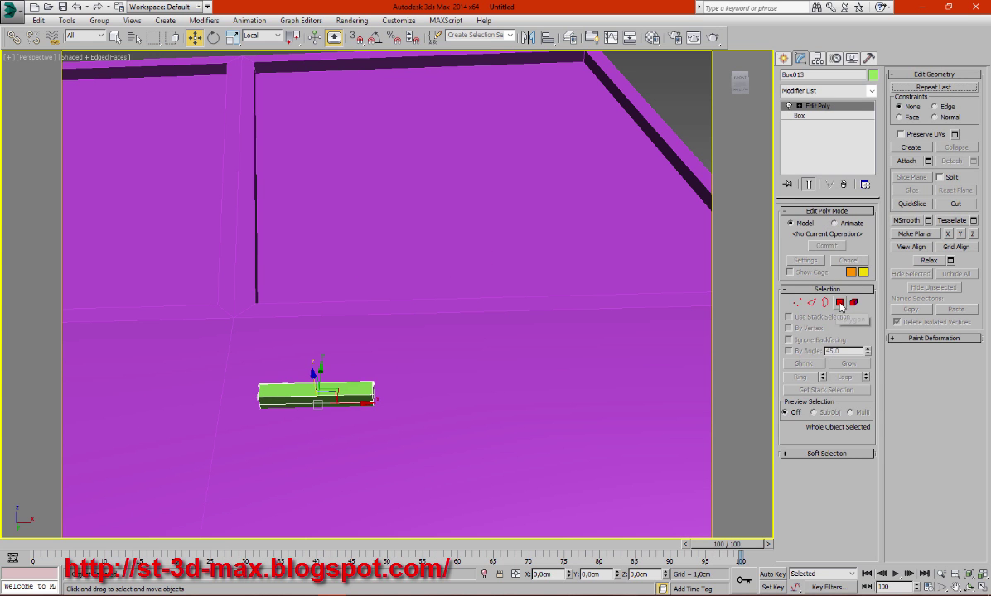
left_click(839, 302)
mouse_move(412, 355)
middle_mouse_down("alt")
mouse_move(458, 380)
mouse_move(348, 423)
mouse_move(331, 398)
mouse_move(337, 405)
middle_mouse_up("alt")
left_click(337, 405)
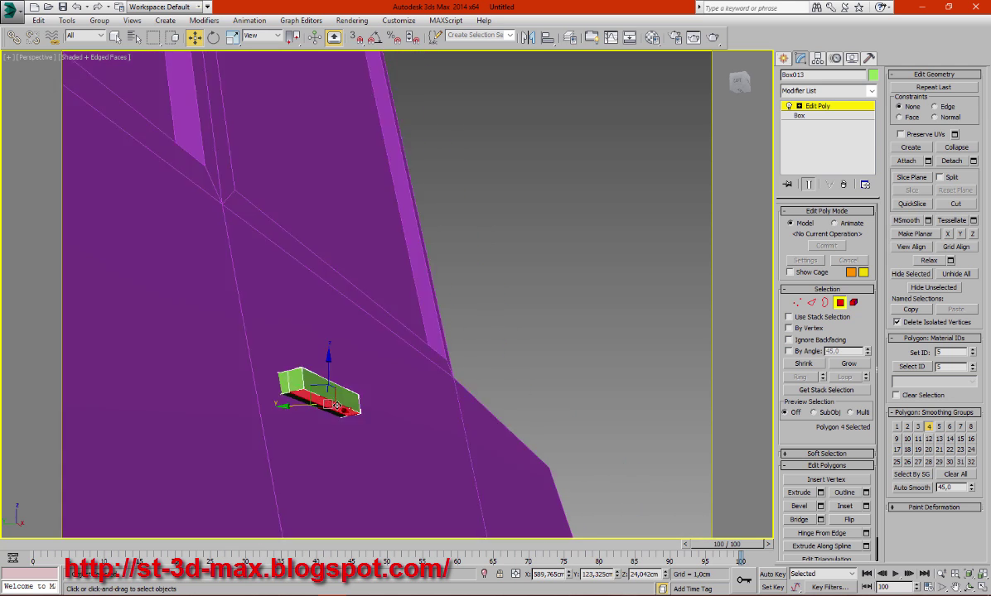
scroll(337, 405, "down", 3)
Maximize the Left viewport, zoomed in on the handle.
key("alt+w")
right_click(597, 244)
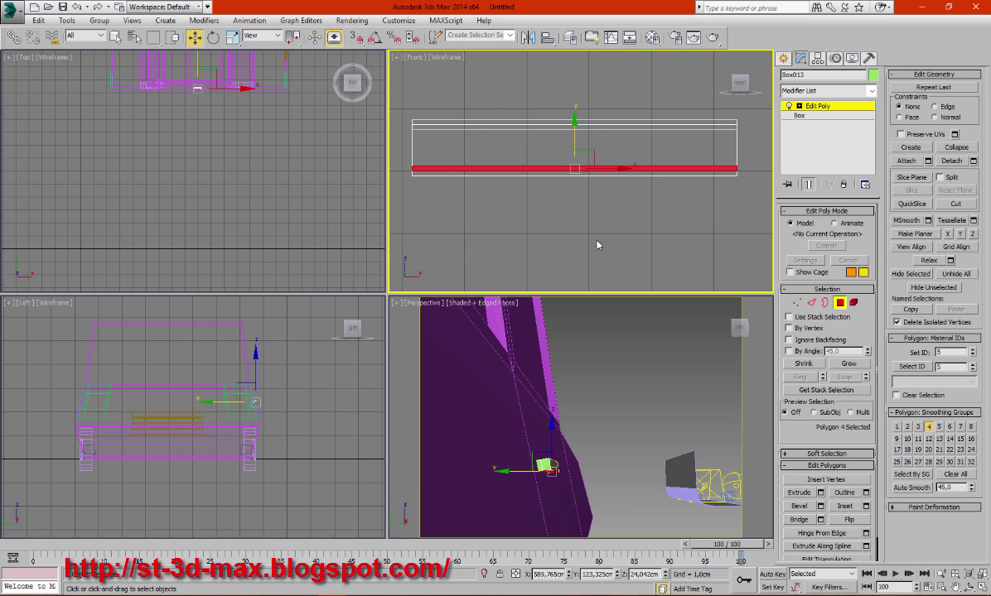
right_click(232, 443)
scroll(310, 409, "up", 5)
scroll(316, 406, "up", 3)
scroll(334, 406, "up", 2)
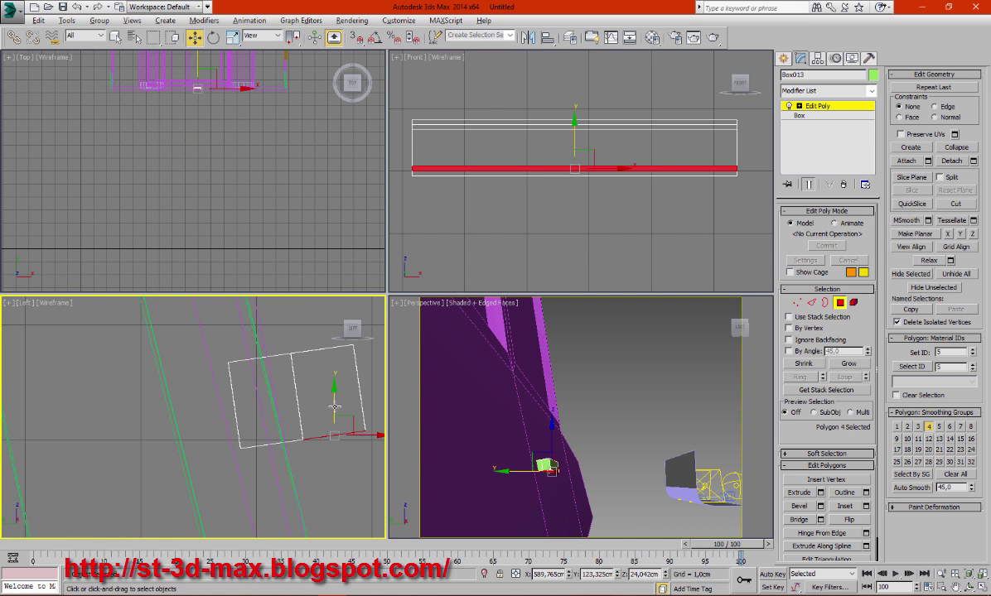
key("alt+w")
scroll(312, 415, "down", 3)
scroll(311, 415, "down", 1)
Lower the handle's top-right corner vertices in Vertex mode.
left_click(810, 303)
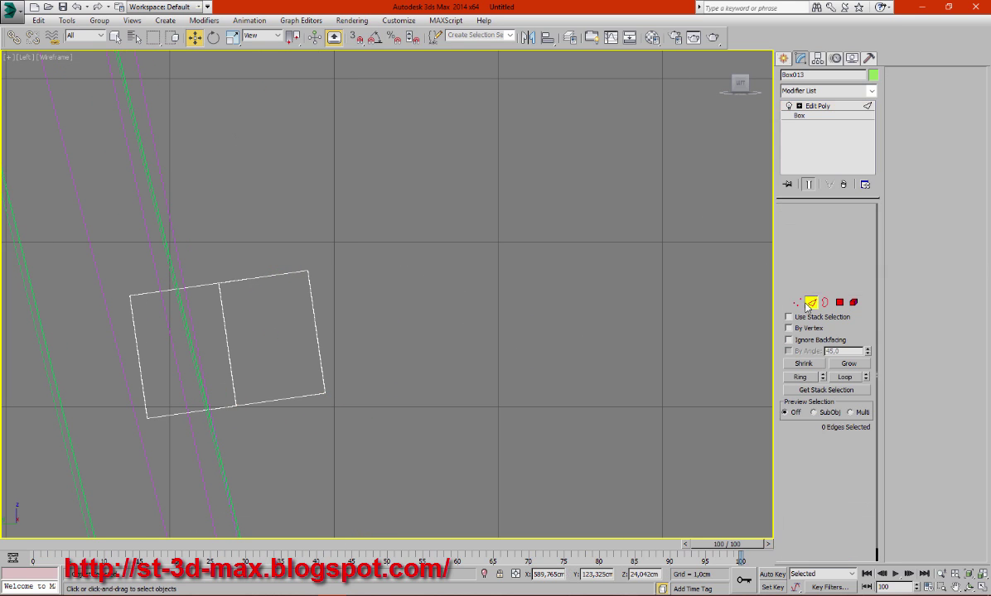
left_click(796, 304)
mouse_move(296, 447)
left_mouse_down()
mouse_move(340, 301)
mouse_move(318, 306)
left_mouse_up()
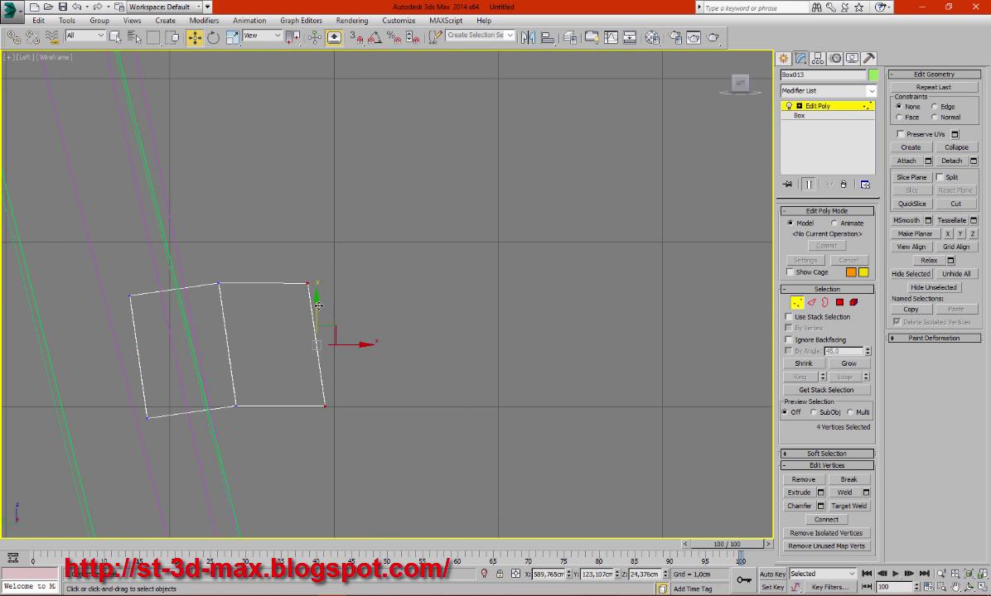
left_click_drag(300, 265, 308, 297)
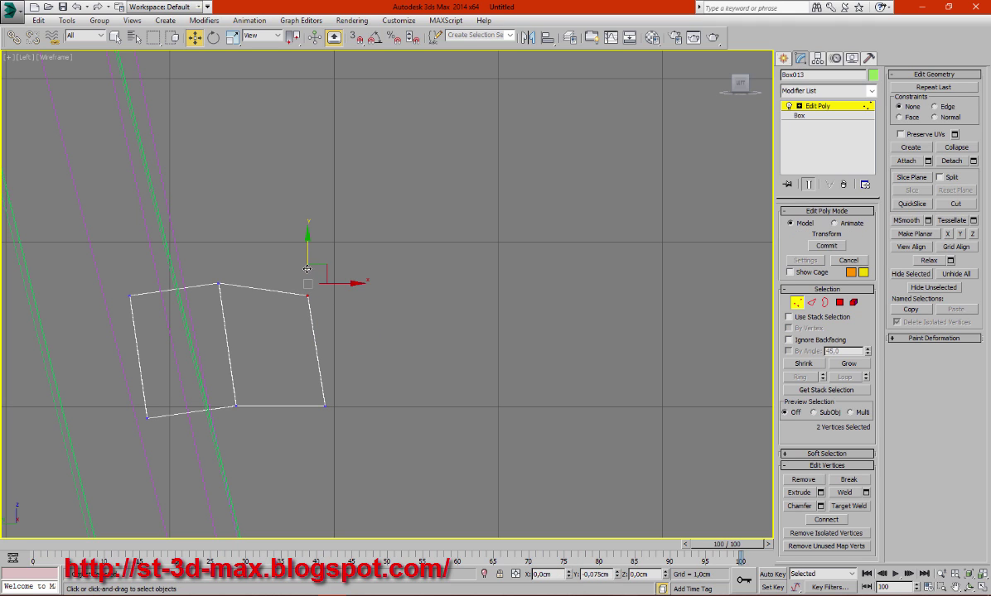
left_click_drag(315, 388, 336, 409)
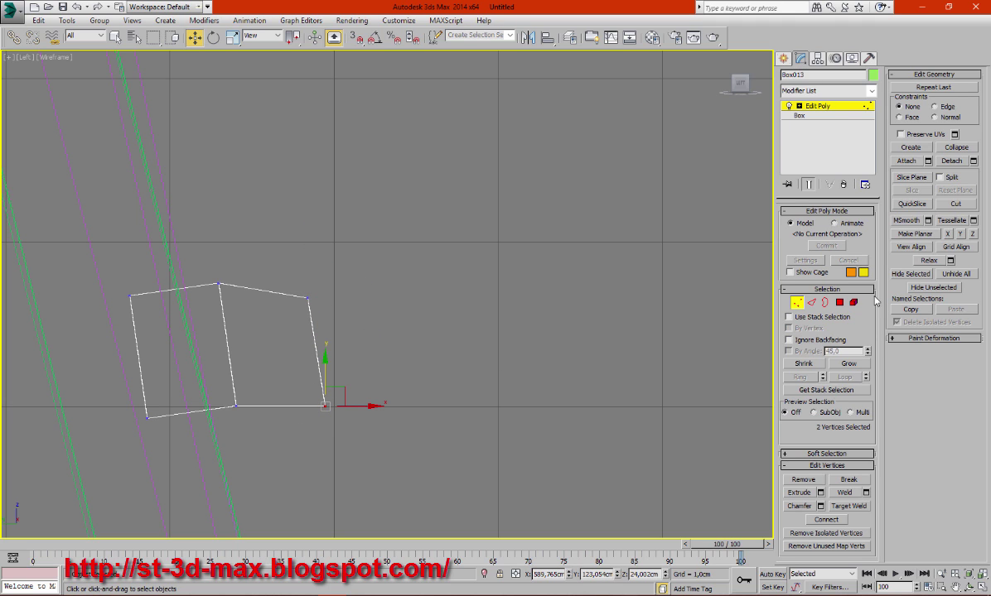
Extrude the selected polygon downward and shift it right and down.
left_click(839, 302)
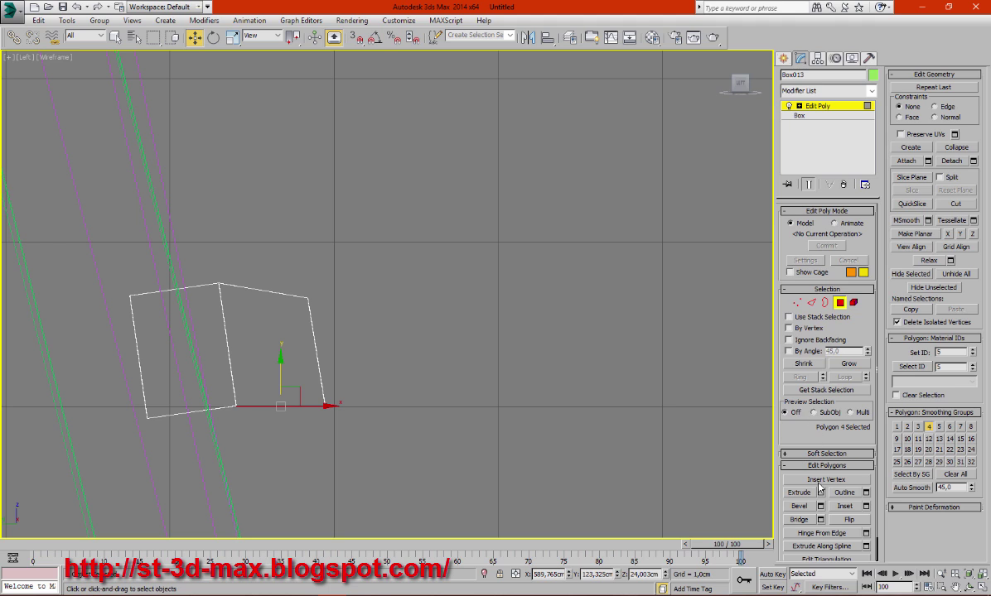
left_click(820, 492)
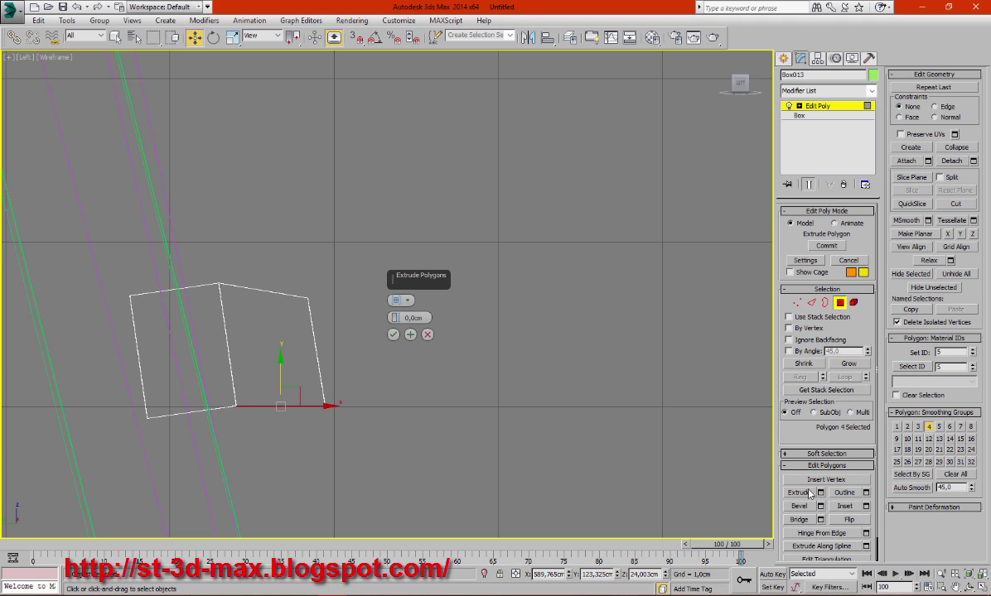
left_click_drag(396, 315, 373, 258)
left_click(393, 335)
middle_click_drag(332, 361, 312, 313)
left_click_drag(284, 391, 326, 399)
Pull the extruded part's vertices into an angled, bent handle profile and restore four viewports.
left_click(796, 303)
left_click_drag(233, 295, 201, 381)
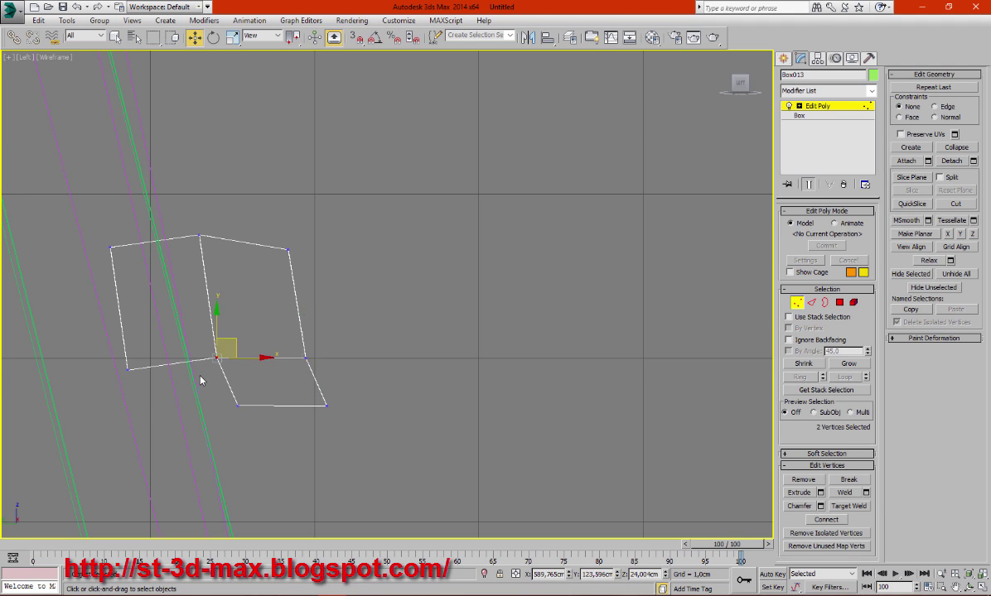
left_click_drag(232, 341, 260, 304)
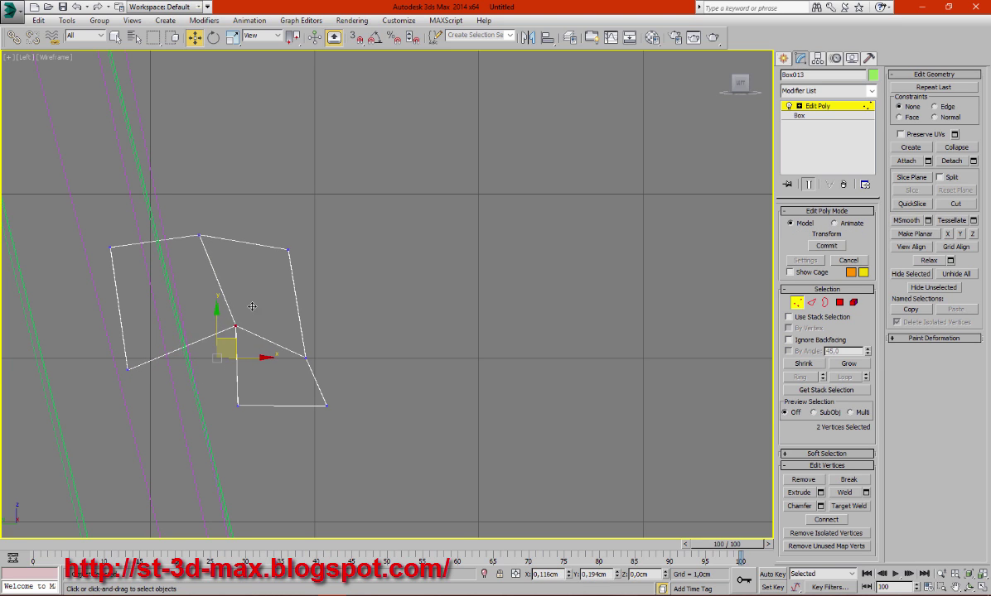
left_click_drag(207, 409, 293, 392)
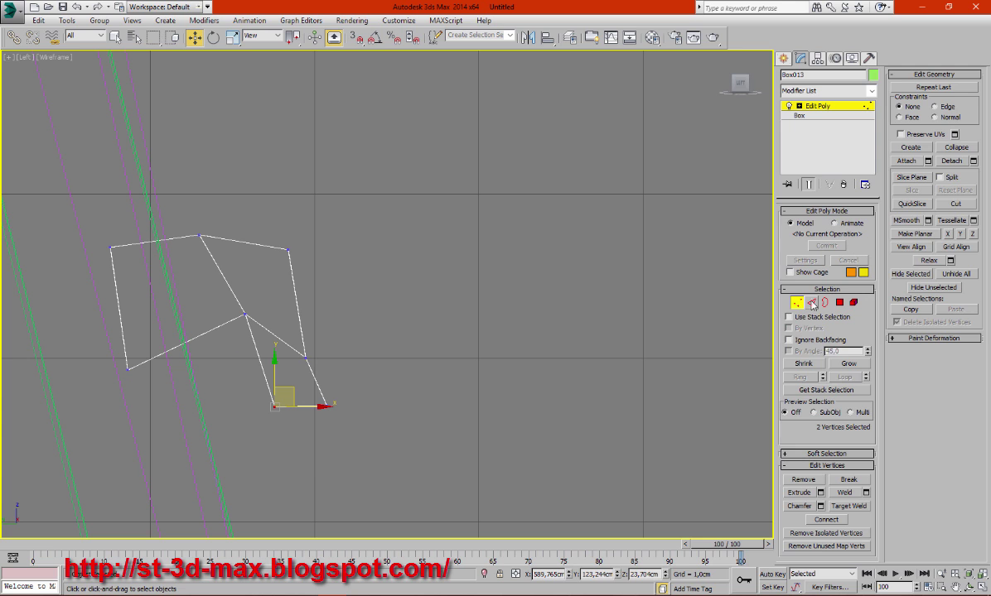
left_click(797, 303)
key("alt+w")
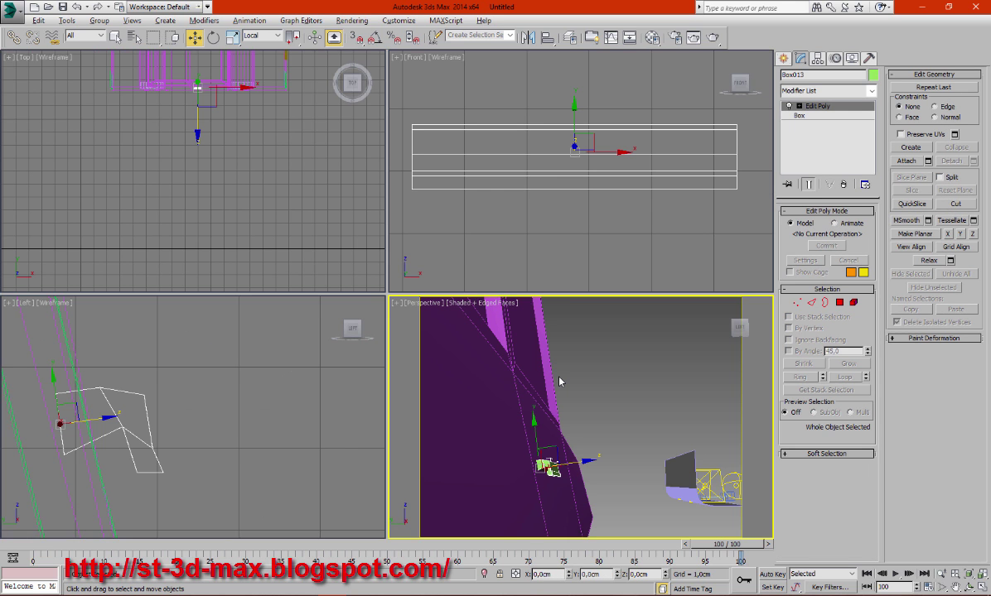
Maximize Perspective and orbit to view the door and wheels.
key("alt+w")
scroll(471, 404, "up", 5)
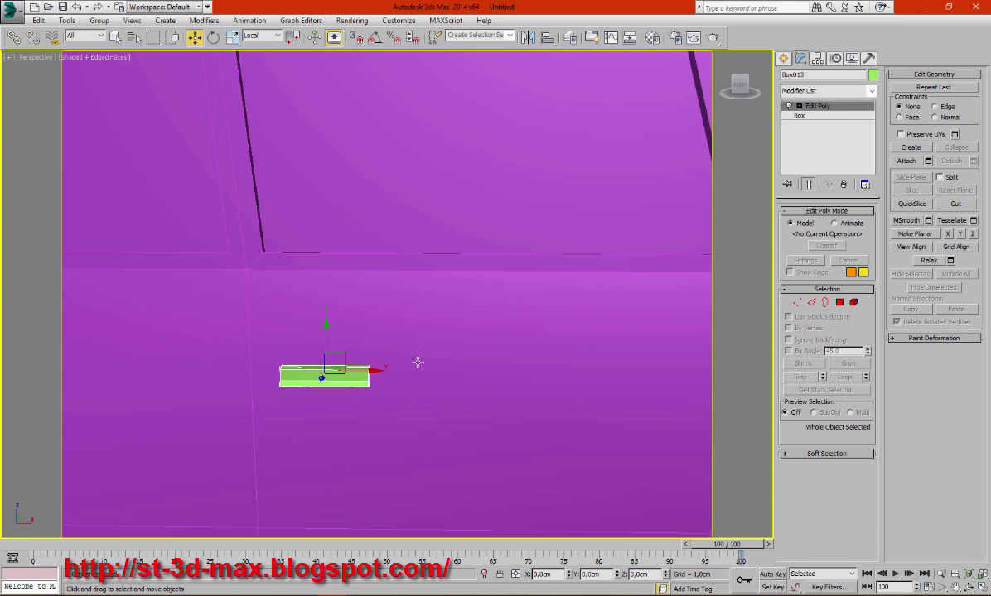
mouse_move(418, 362)
middle_mouse_down("alt")
mouse_move(541, 353)
mouse_move(468, 344)
mouse_move(511, 350)
mouse_move(473, 329)
mouse_move(487, 335)
middle_mouse_up("alt")
key("F4")
left_click(257, 321)
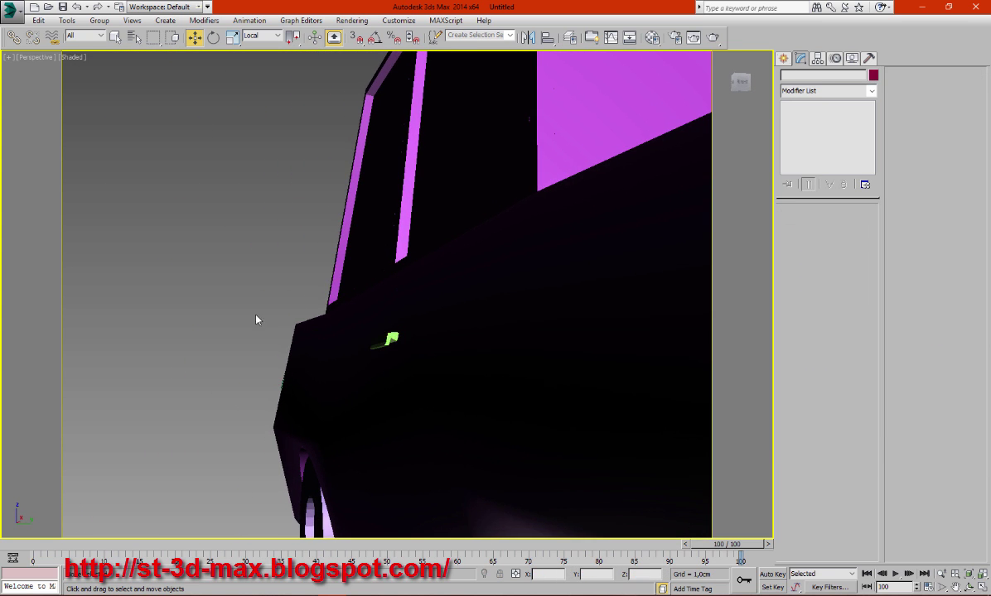
mouse_move(256, 320)
middle_mouse_down("alt")
mouse_move(310, 354)
mouse_move(345, 318)
mouse_move(403, 324)
mouse_move(431, 290)
mouse_move(578, 316)
mouse_move(517, 324)
mouse_move(494, 368)
middle_mouse_up("alt")
key("F4")
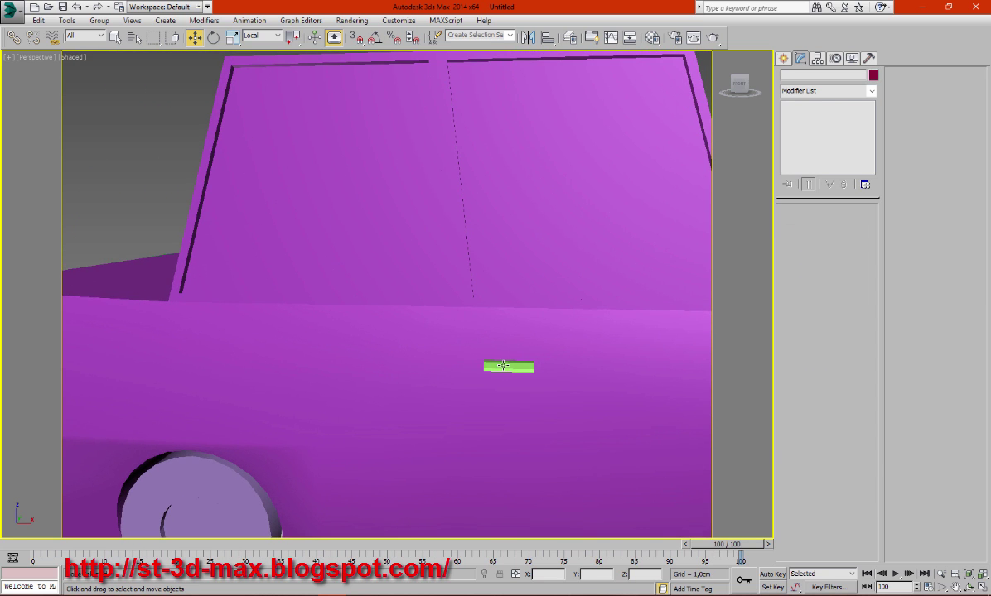
Shift-drag the green handle to clone it as Box014 onto the other door.
left_click(502, 370)
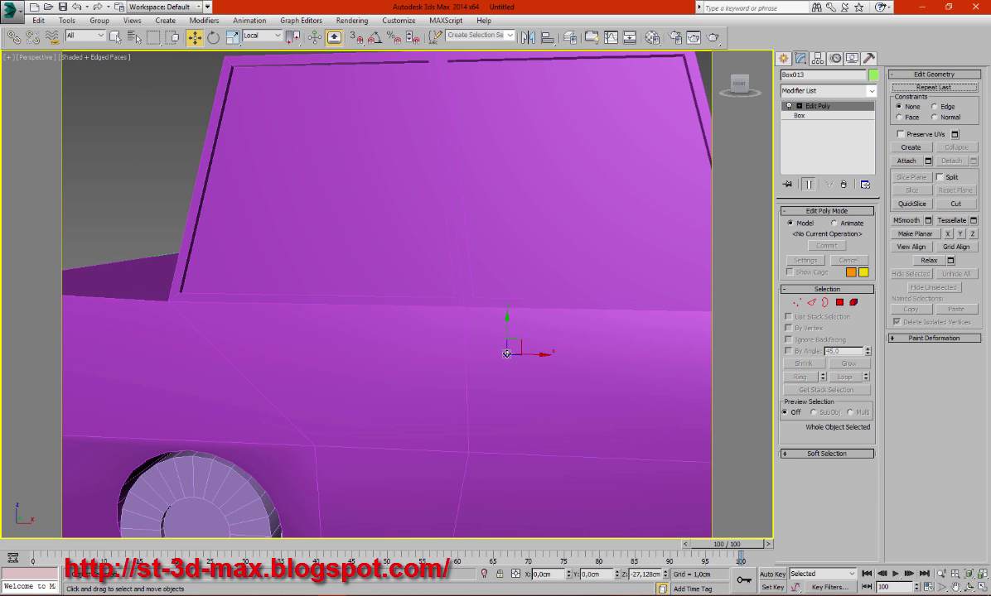
mouse_move(509, 335)
left_mouse_down()
mouse_move(511, 322)
mouse_move(297, 337)
left_mouse_up()
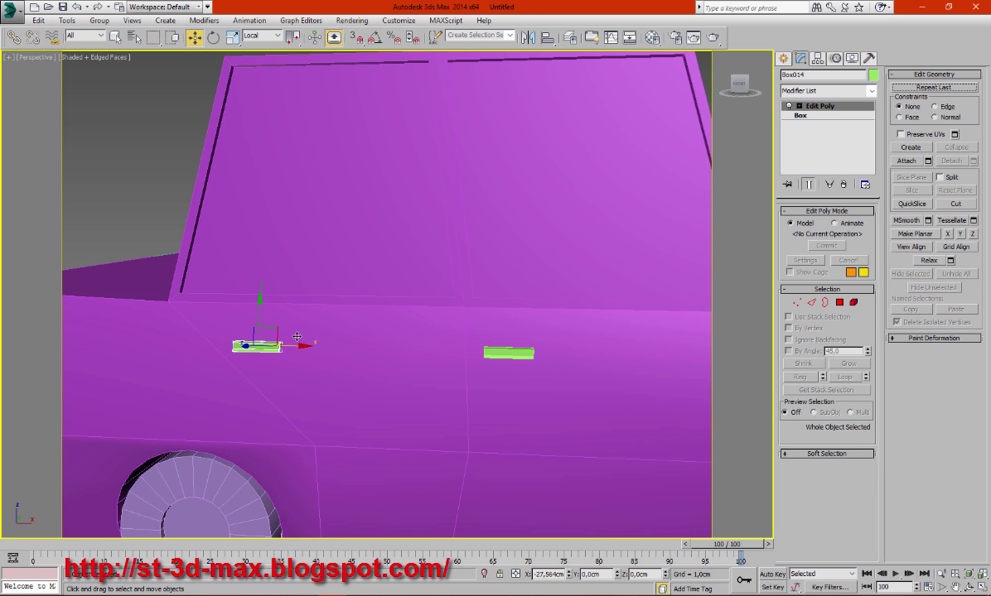
left_click(488, 352)
scroll(468, 347, "down", 3)
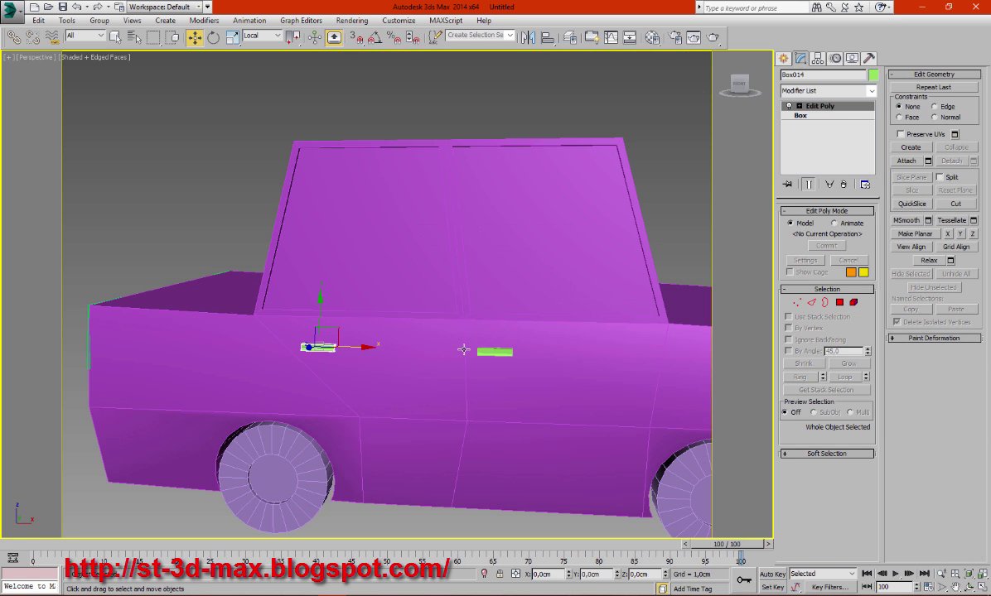
Select both door handles and frame them in a maximized Left viewport.
left_click(497, 352, "ctrl")
key("z")
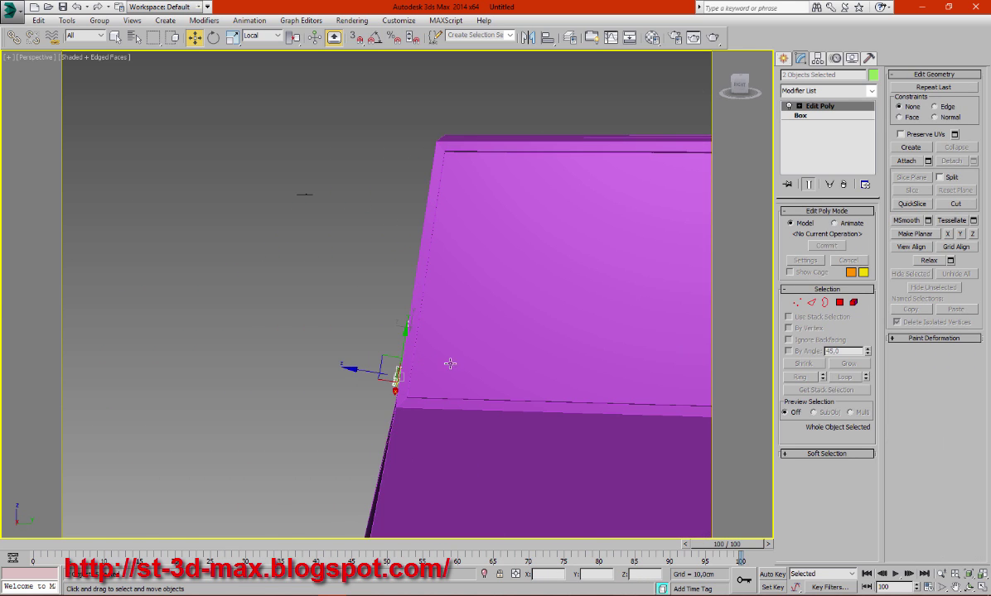
key("alt+w")
right_click(572, 210)
right_click(257, 193)
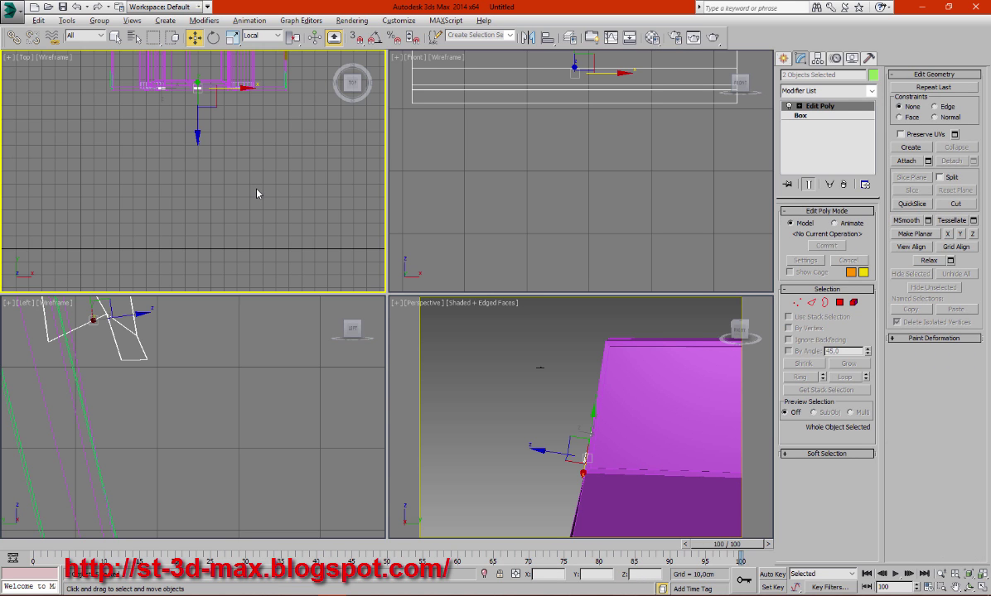
right_click(256, 368)
key("z")
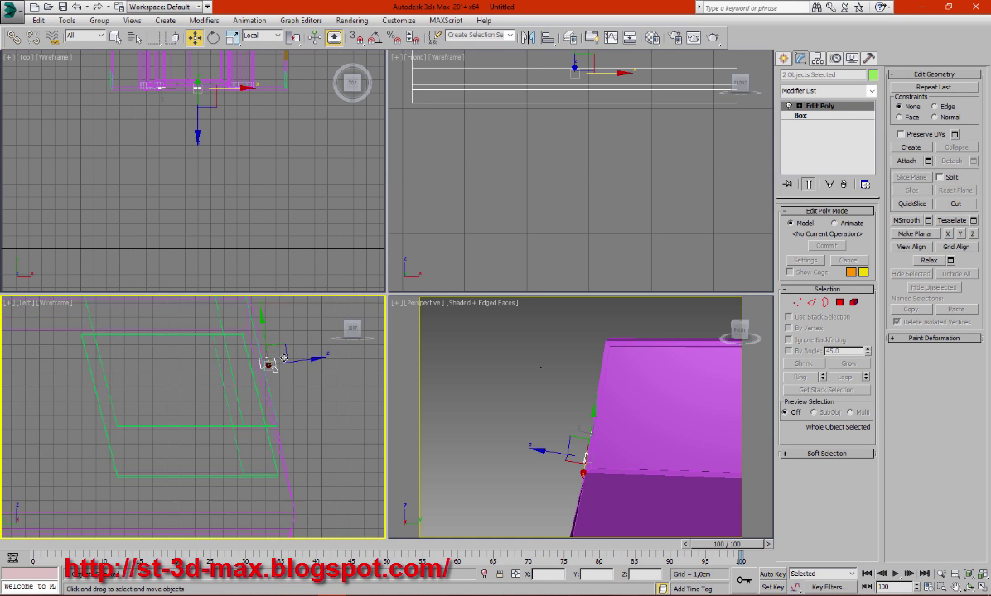
key("alt+w")
middle_click_drag(412, 358, 420, 348)
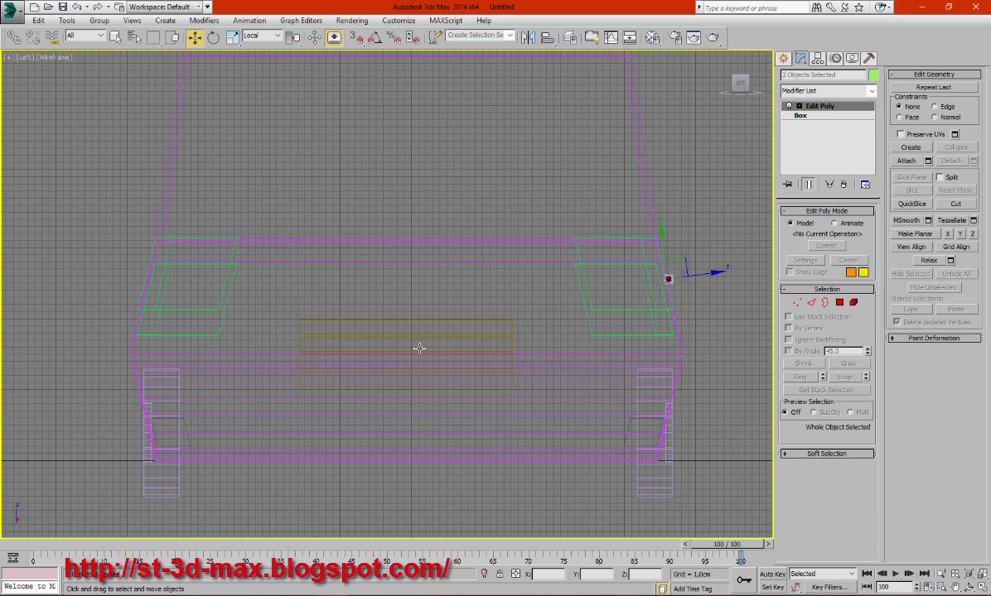
scroll(601, 278, "up", 5)
middle_click_drag(602, 278, 412, 96)
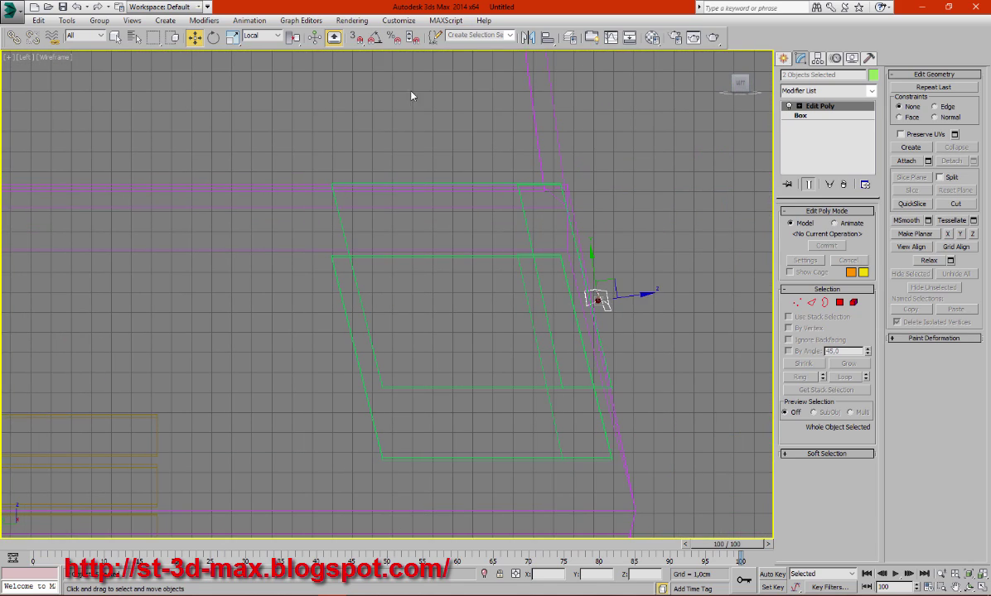
Mirror the two handles on the Z axis as a copy.
left_click(527, 38)
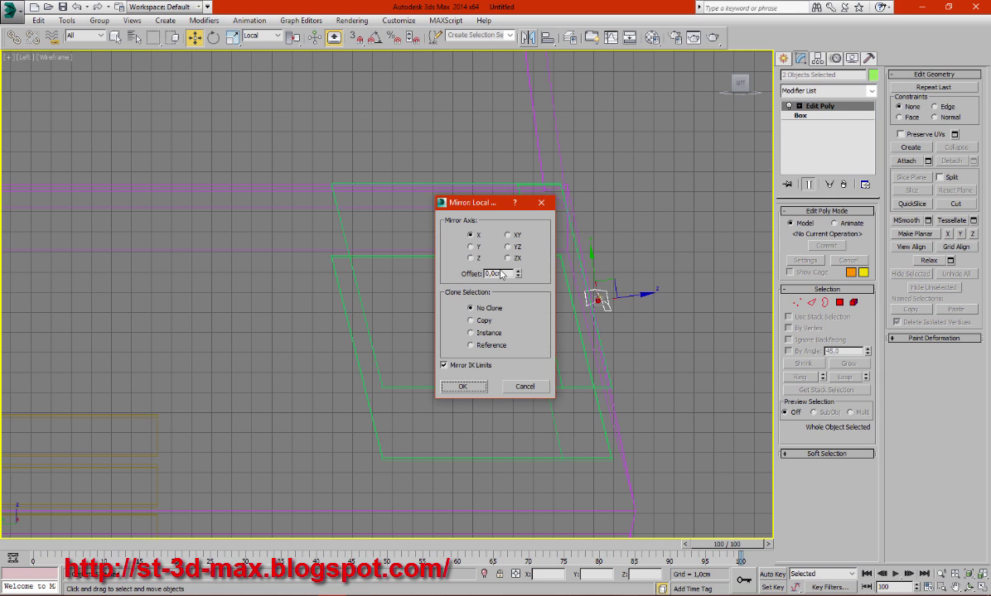
left_click(469, 247)
left_click(471, 258)
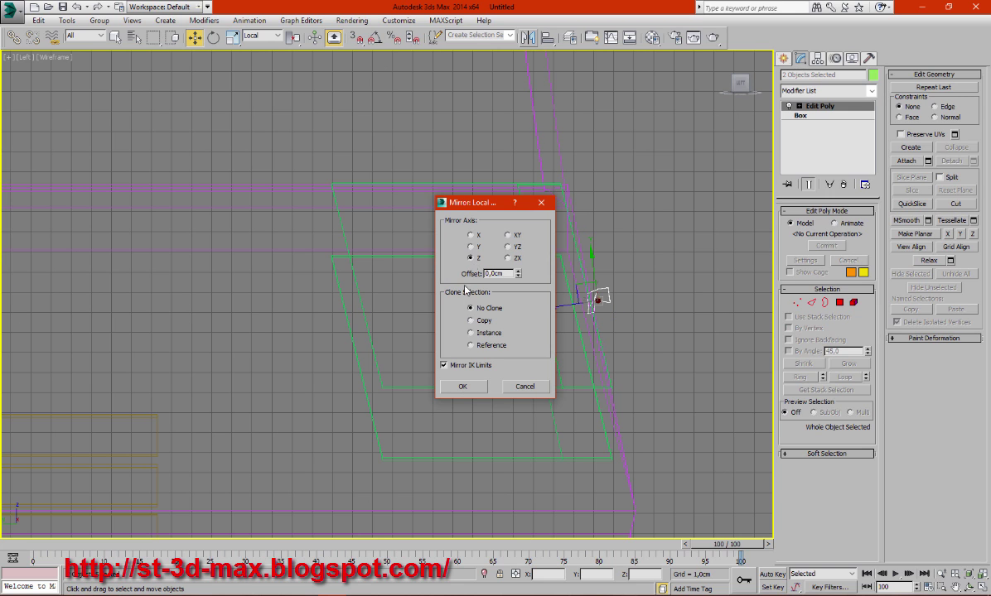
left_click(472, 321)
left_click(464, 387)
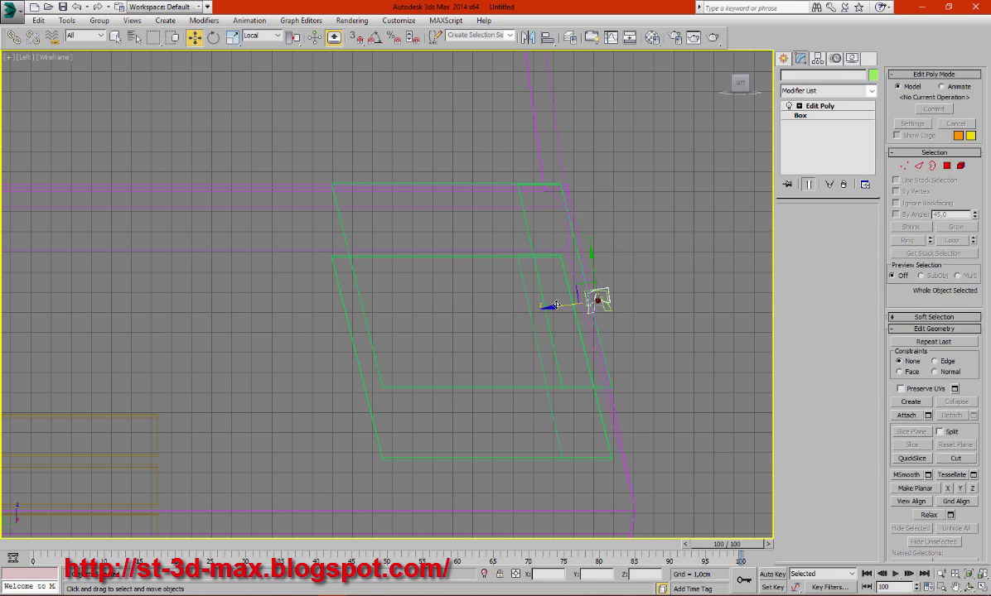
Switch to View coordinates and move the mirrored handles onto the car's far side.
left_click_drag(593, 300, 427, 306)
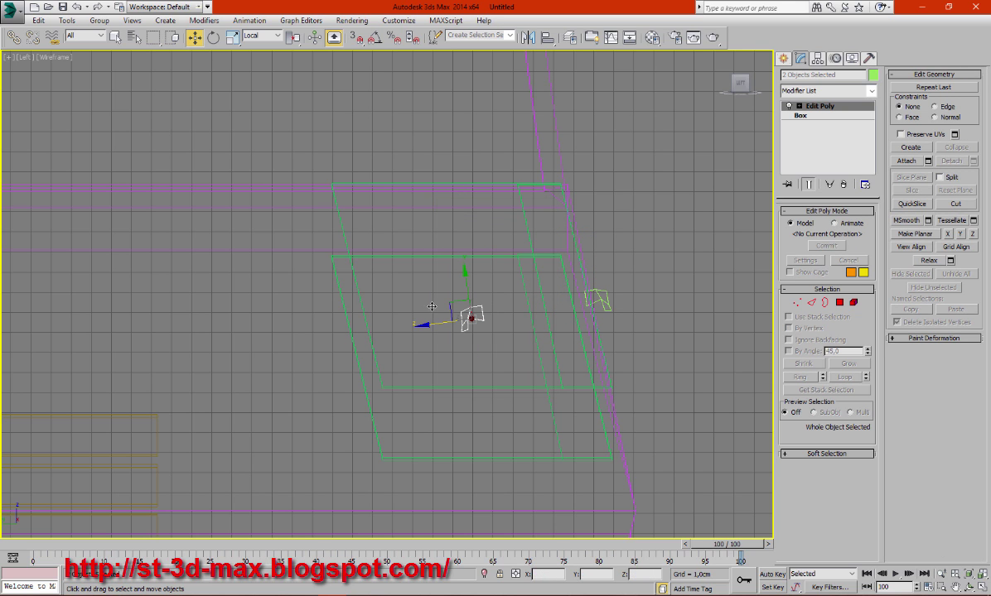
key("ctrl+z")
left_click(258, 38)
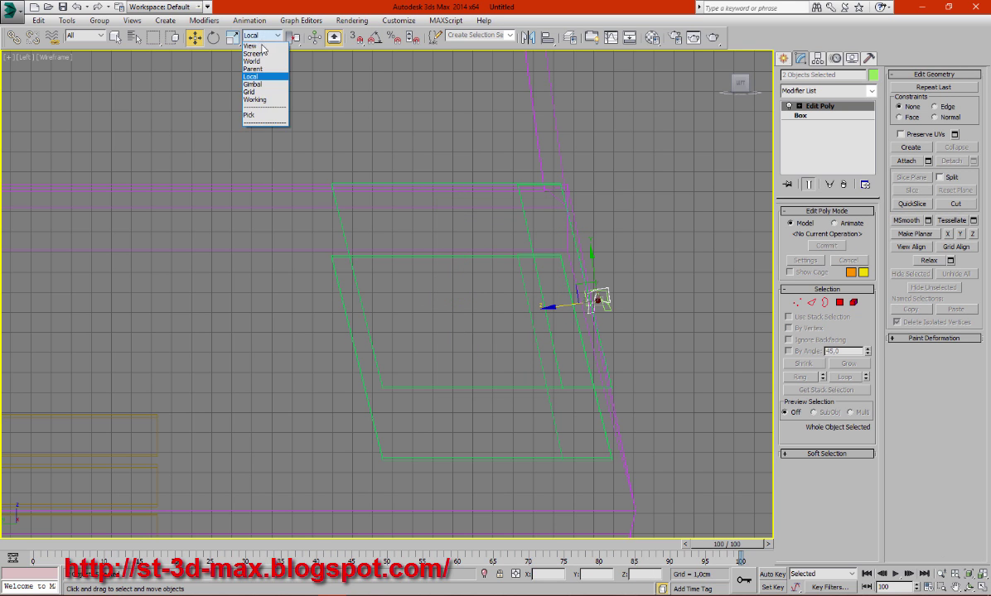
left_click(249, 48)
left_click_drag(629, 298, 222, 298)
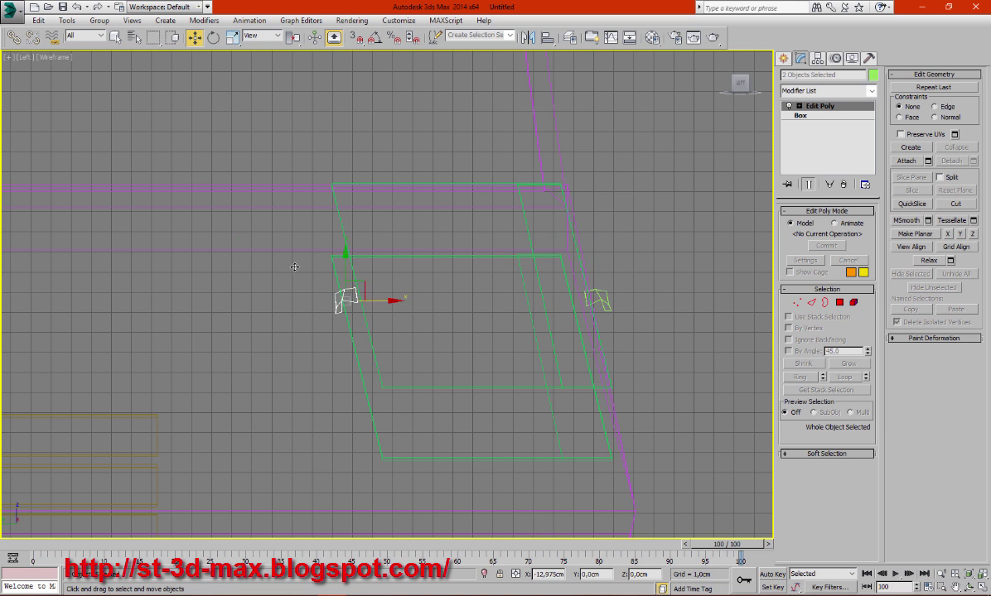
scroll(338, 285, "down", 3)
mouse_move(570, 305)
middle_mouse_down()
mouse_move(491, 309)
mouse_move(573, 312)
middle_mouse_up()
scroll(492, 309, "down", 2)
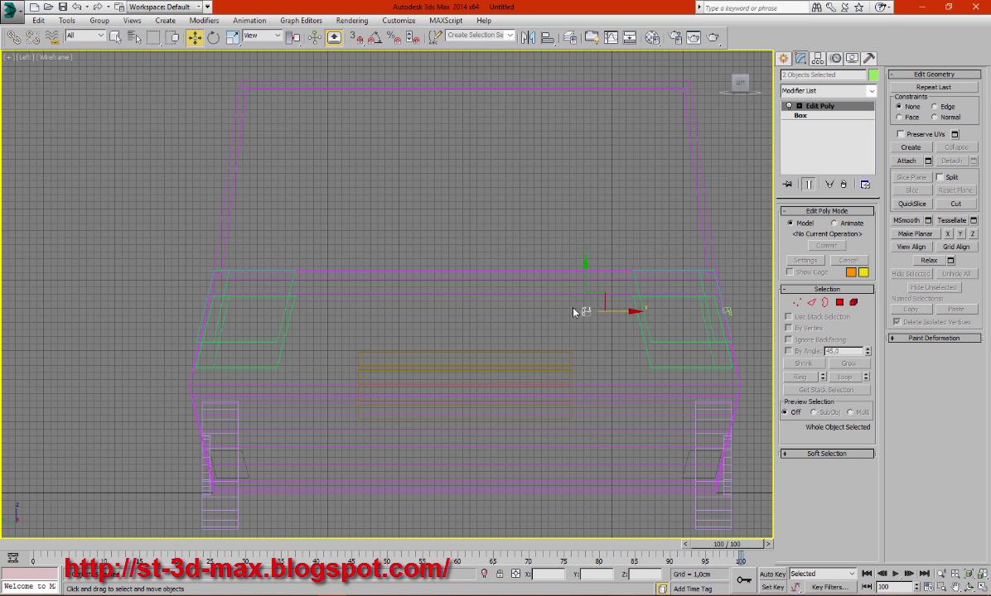
left_click_drag(616, 312, 238, 294)
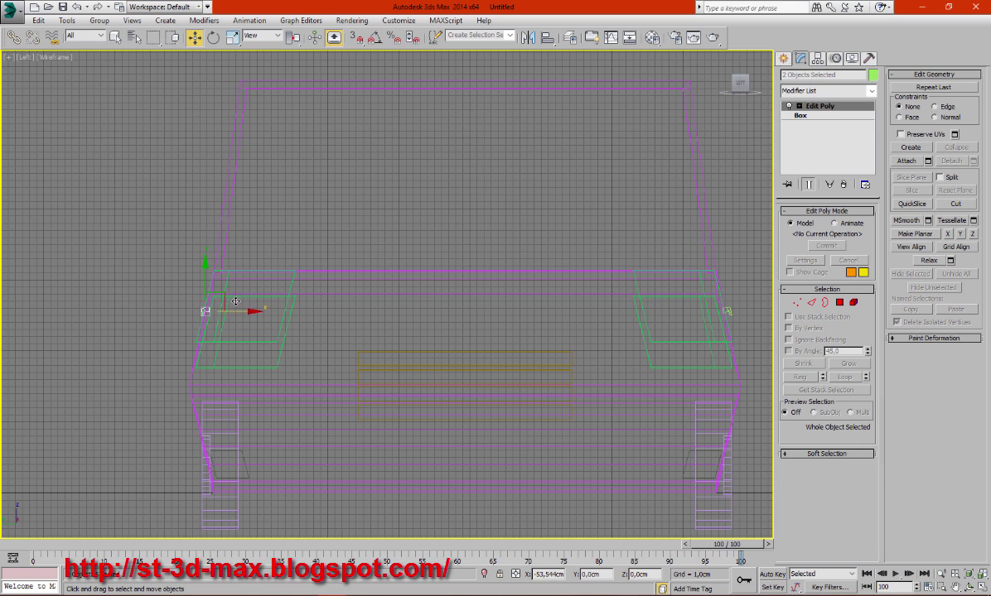
Maximize the Perspective viewport and orbit out to see the whole car.
key("alt+w")
right_click(555, 448)
key("alt+w")
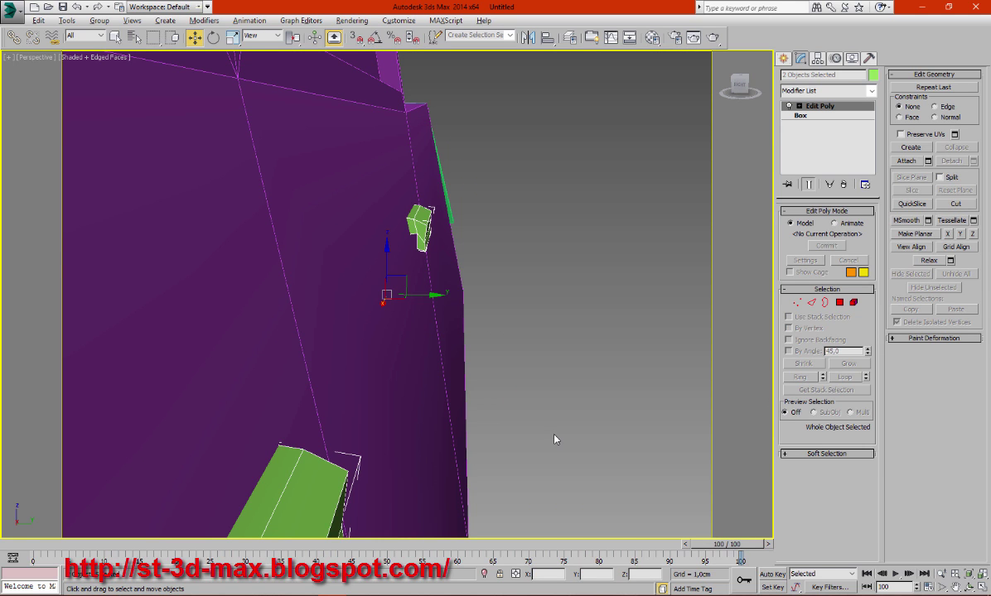
middle_click_drag(555, 439, 506, 440, "alt")
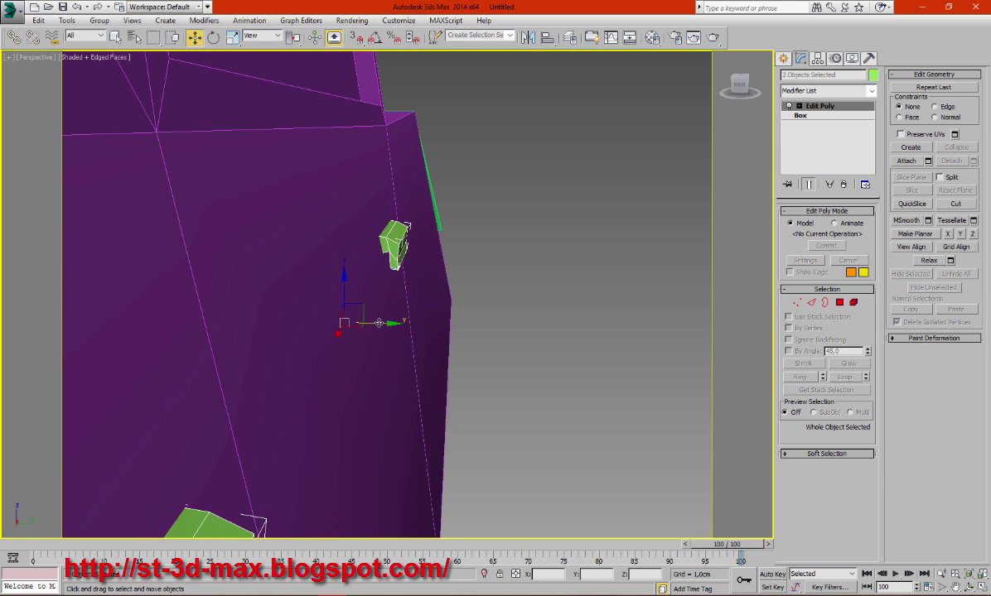
scroll(397, 348, "down", 5)
scroll(411, 386, "down", 4)
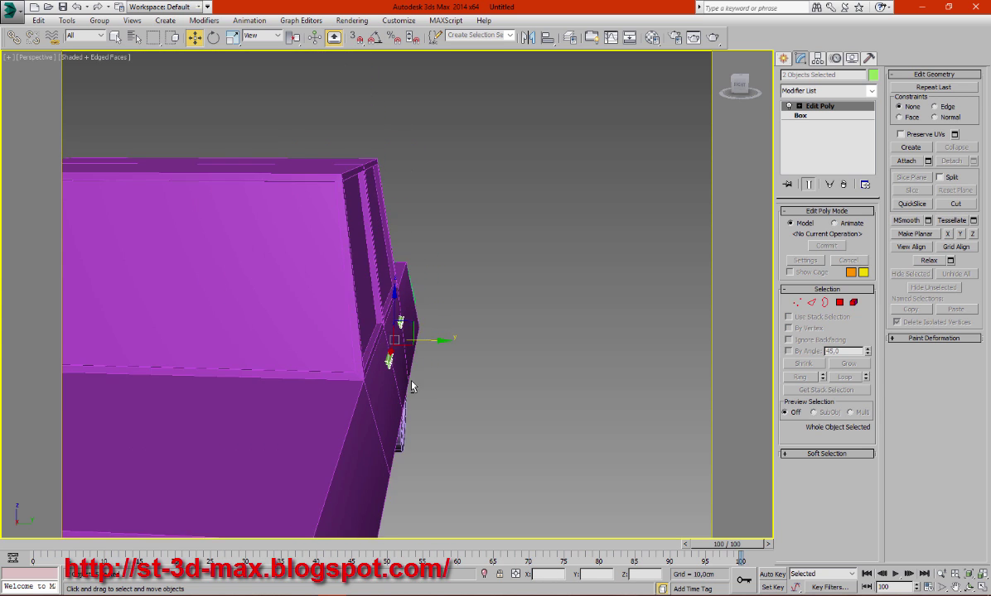
scroll(423, 390, "down", 5)
scroll(420, 380, "down", 3)
scroll(480, 385, "down", 3)
mouse_move(499, 389)
middle_mouse_down("alt")
mouse_move(397, 355)
mouse_move(307, 378)
mouse_move(359, 347)
middle_mouse_up("alt")
Delete the stray Box002 object and drag-select the whole car.
left_click(687, 447)
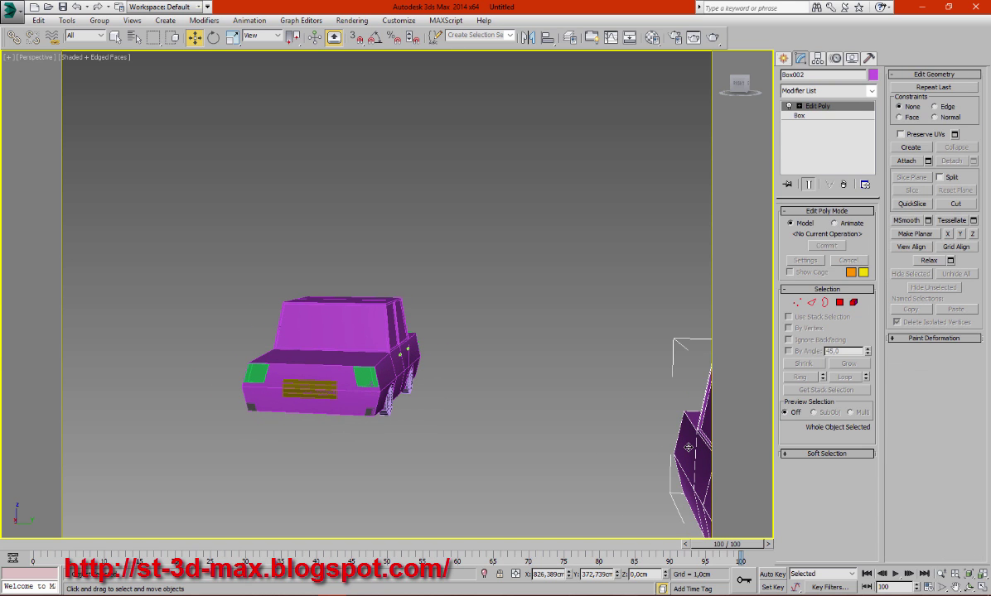
key("Delete")
mouse_move(495, 261)
left_mouse_down()
mouse_move(230, 449)
mouse_move(190, 450)
left_mouse_up()
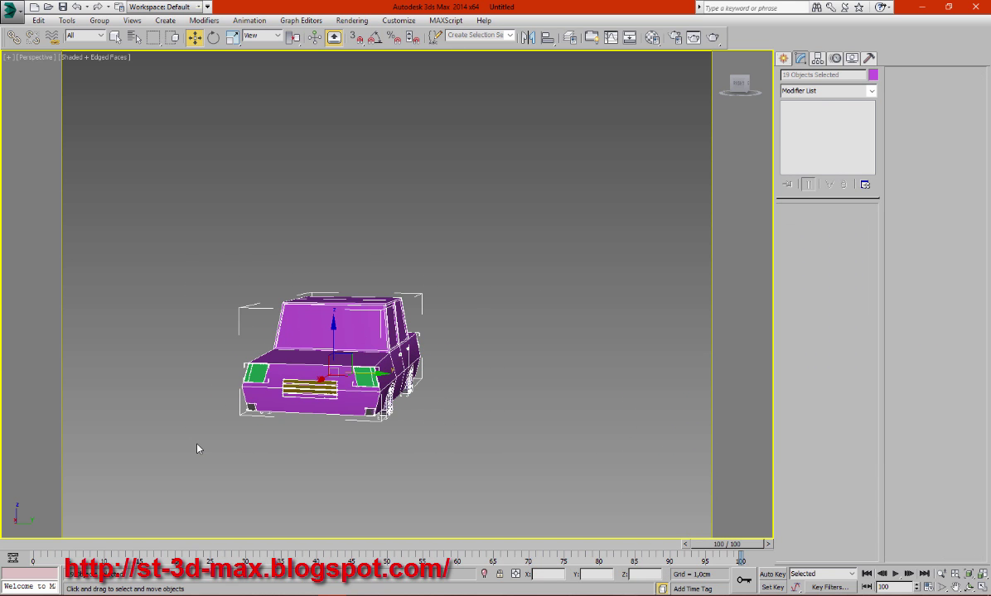
scroll(337, 427, "up", 5)
scroll(336, 428, "down", 5)
scroll(336, 428, "up", 3)
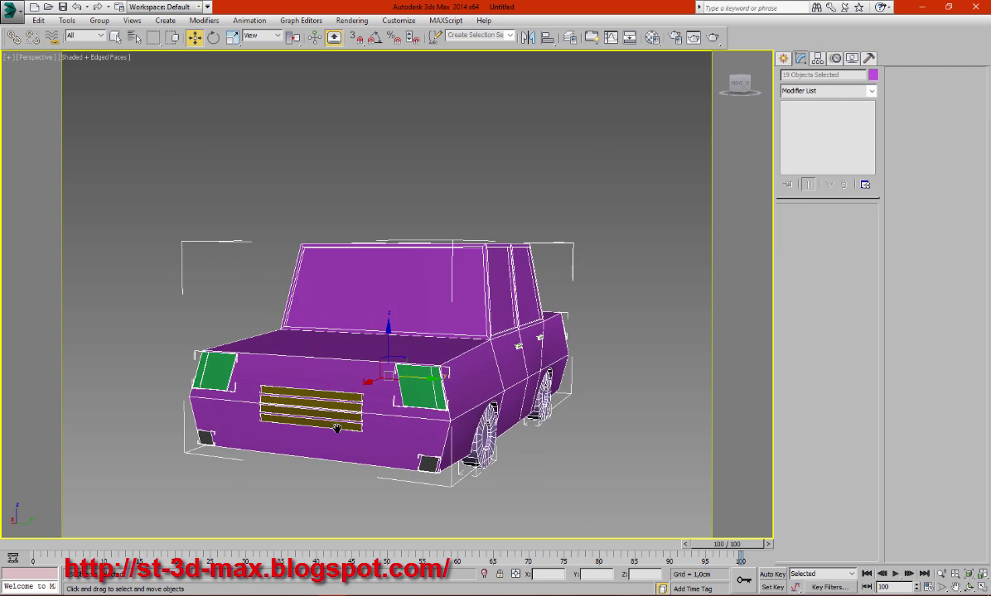